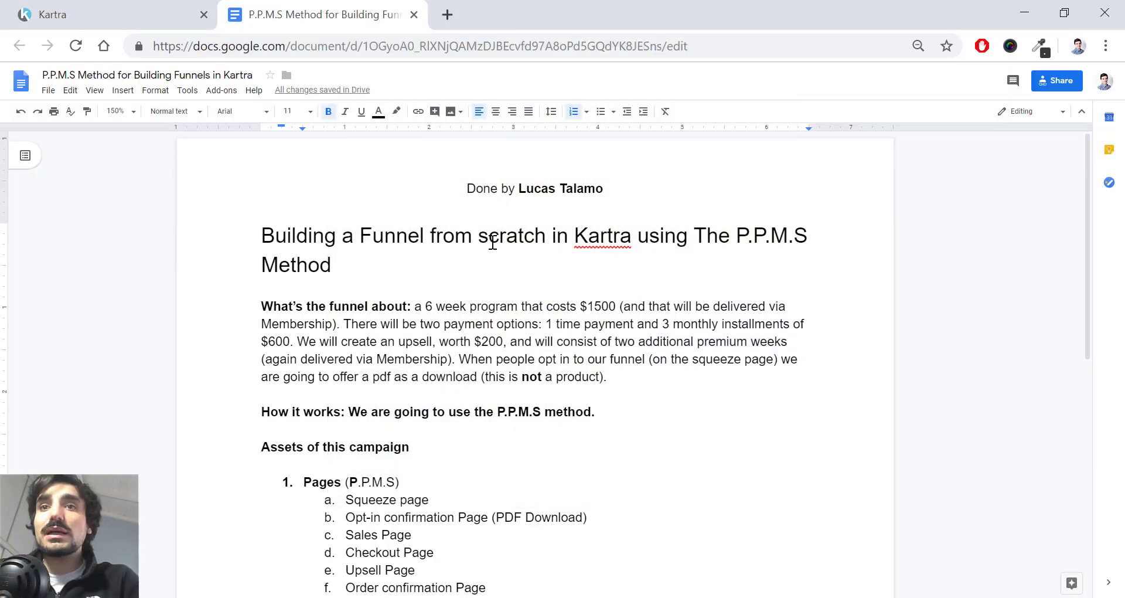
Review the funnel plan's campaign assets, focusing on the main product, its payment options and the upsell offer.
scroll(493, 242, "down", 5)
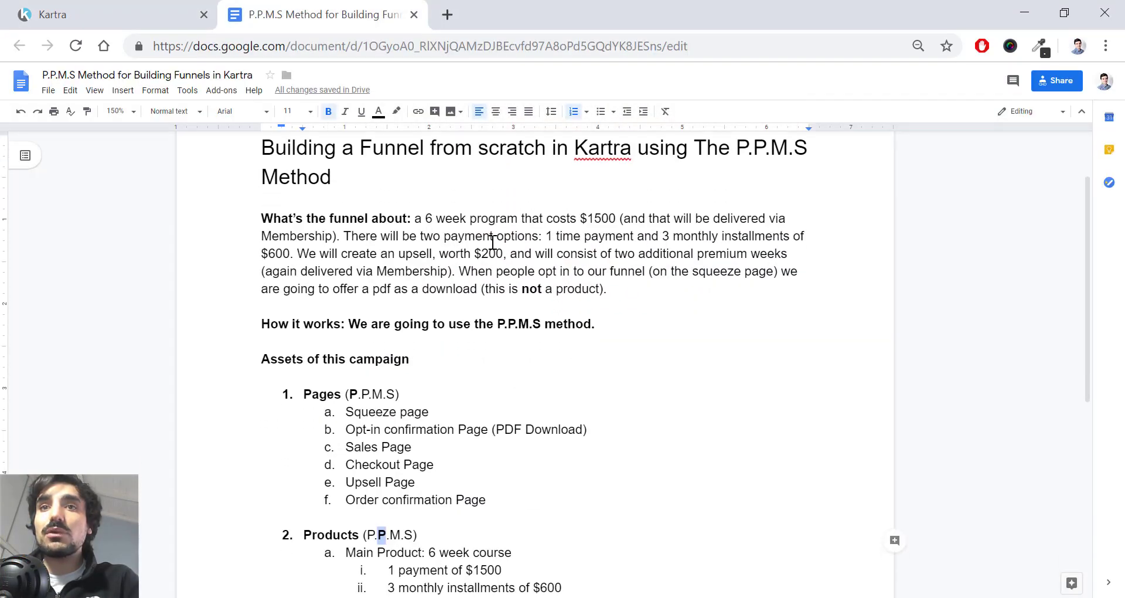
scroll(492, 242, "down", 2)
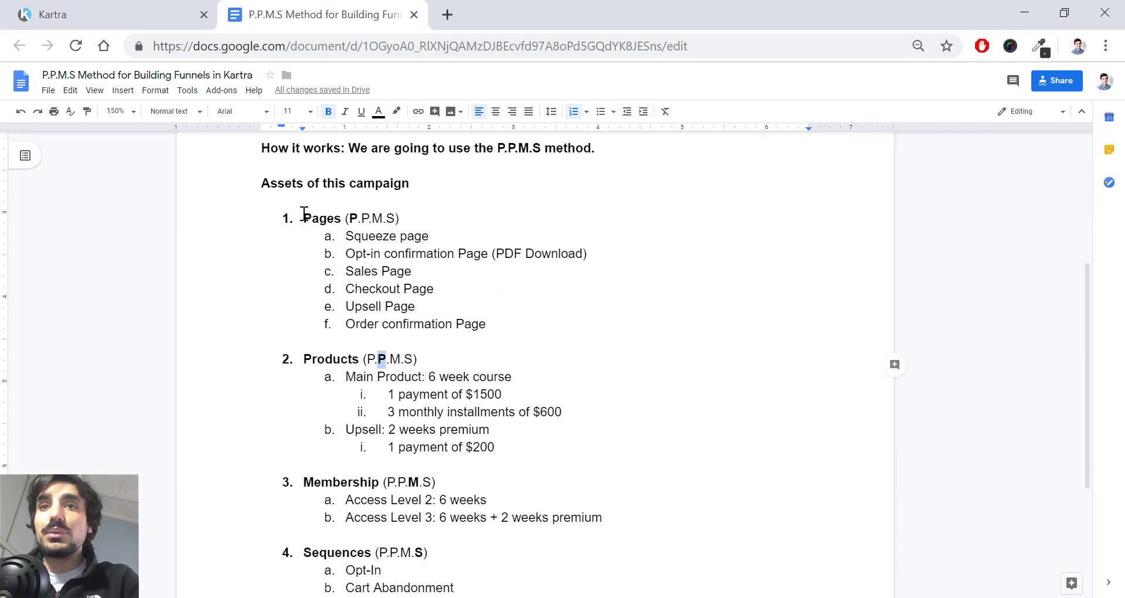
left_click_drag(303, 216, 531, 327)
scroll(530, 328, "down", 2)
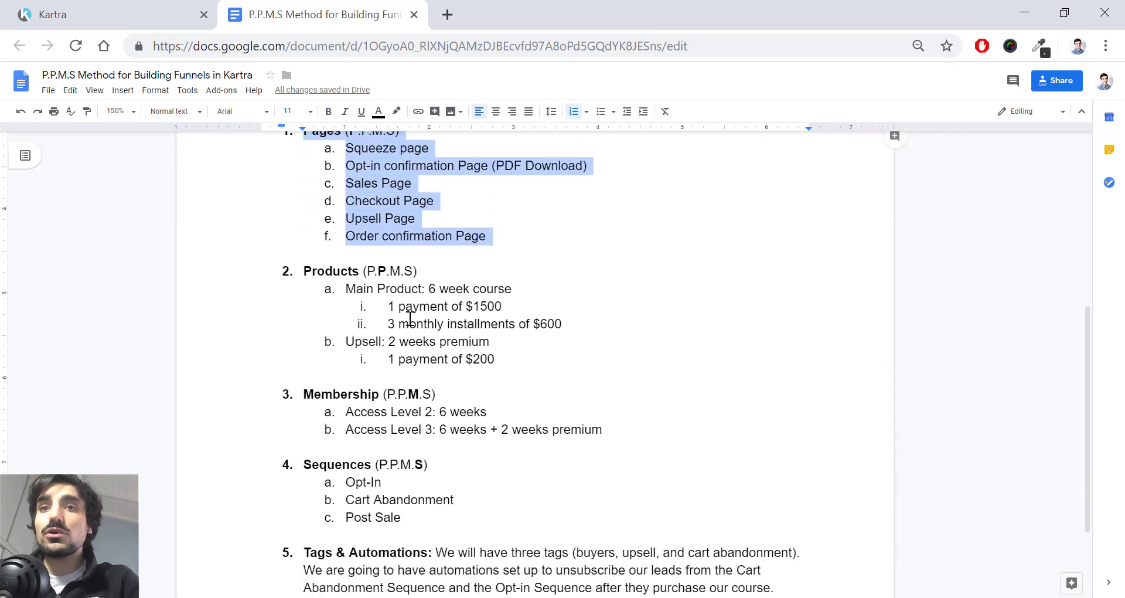
left_click_drag(305, 266, 555, 362)
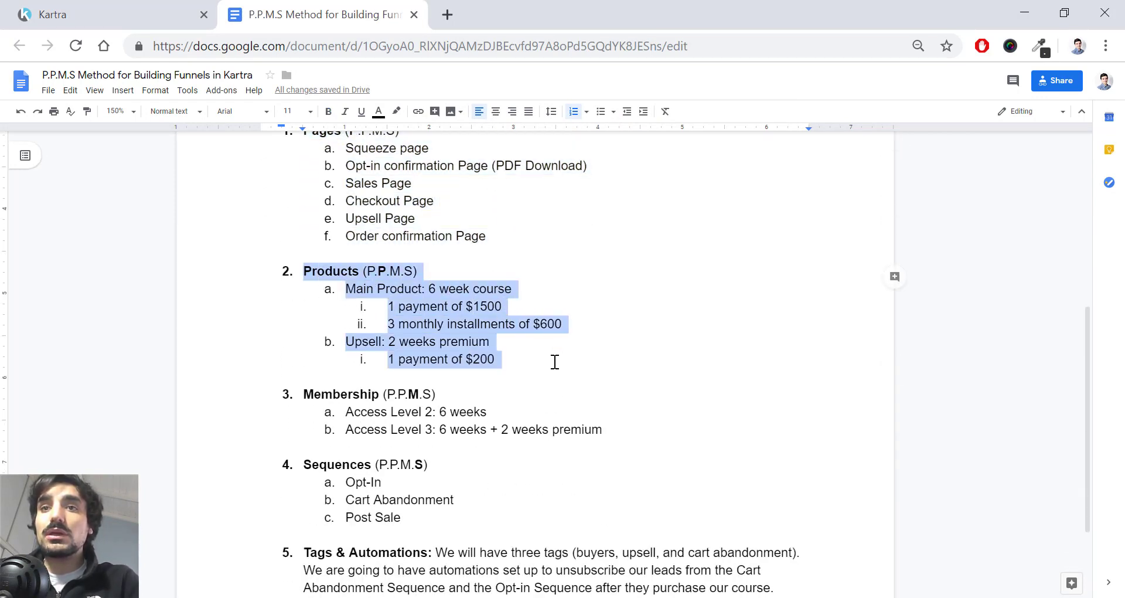
scroll(542, 319, "down", 2)
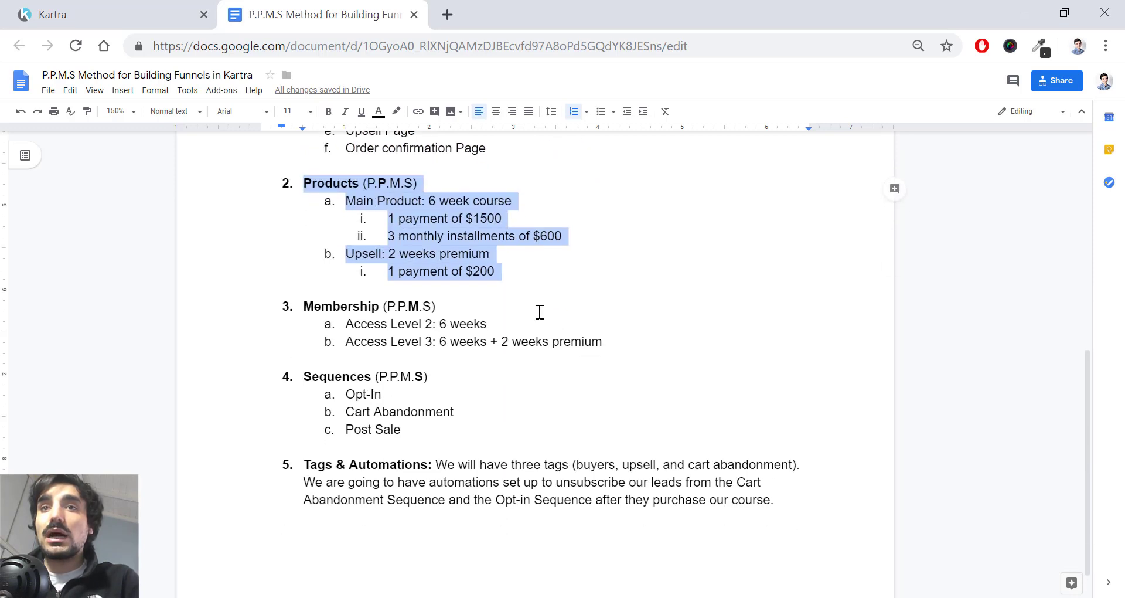
left_click(363, 202)
left_click_drag(354, 202, 511, 199)
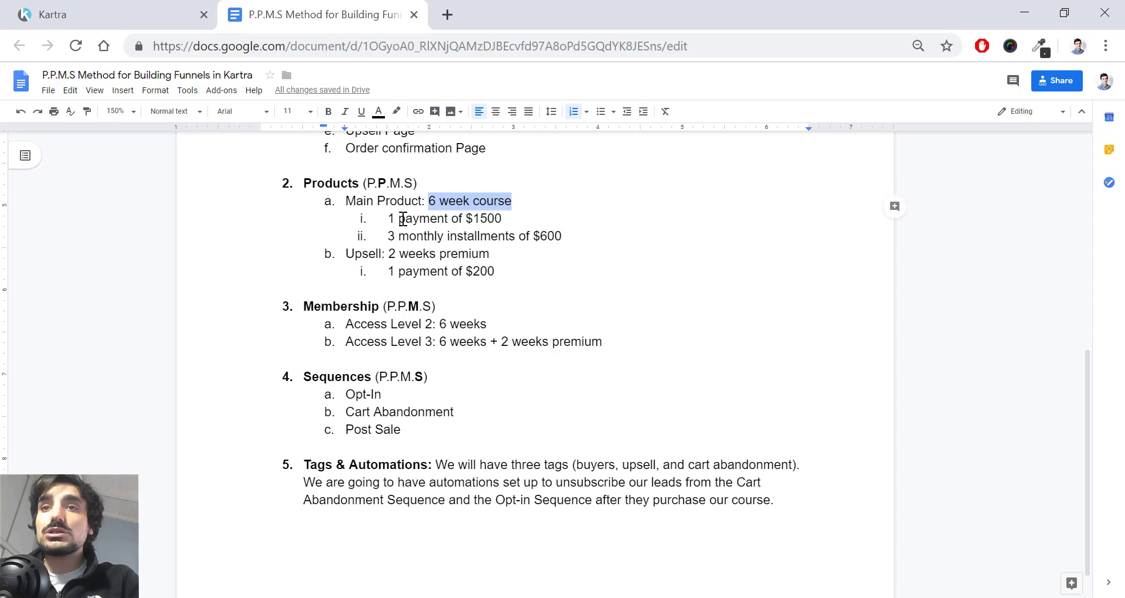
left_click_drag(388, 217, 505, 218)
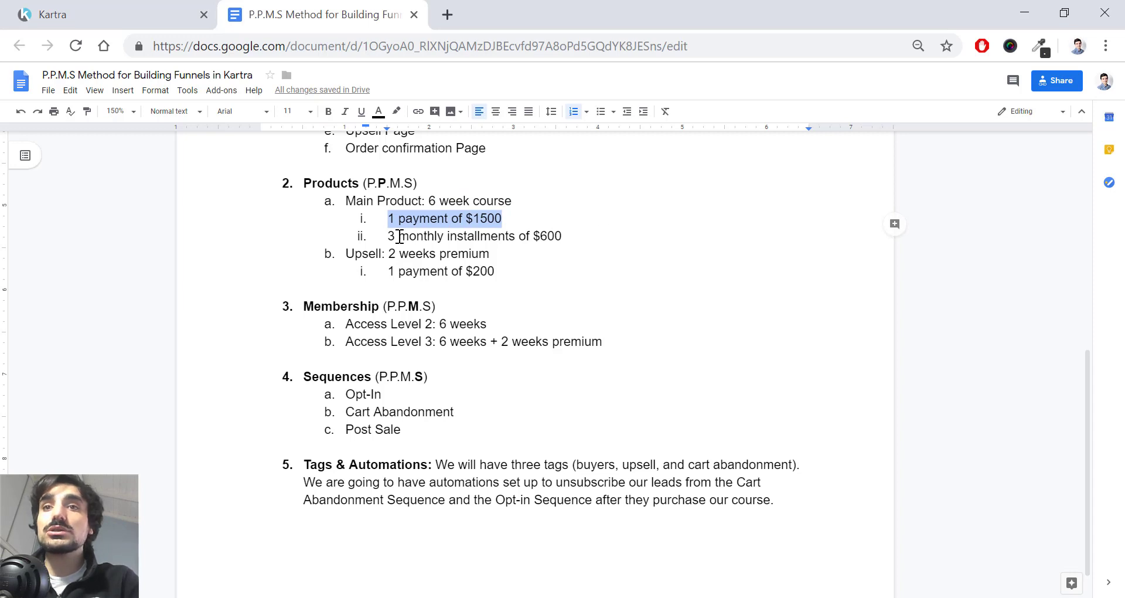
left_click_drag(387, 235, 562, 238)
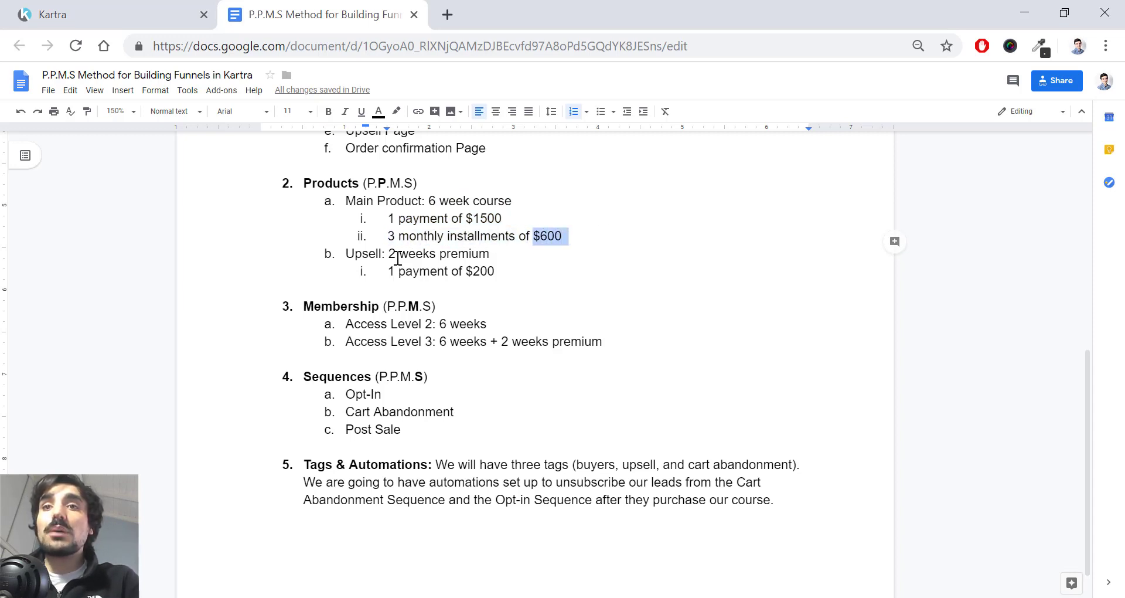
left_click_drag(389, 253, 490, 252)
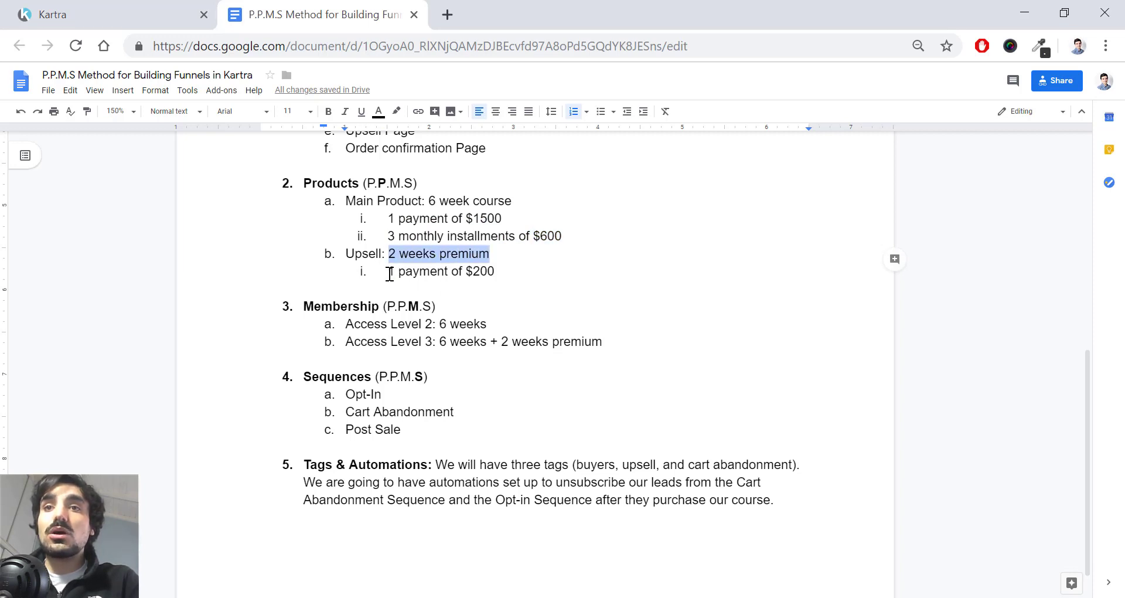
left_click_drag(389, 273, 495, 273)
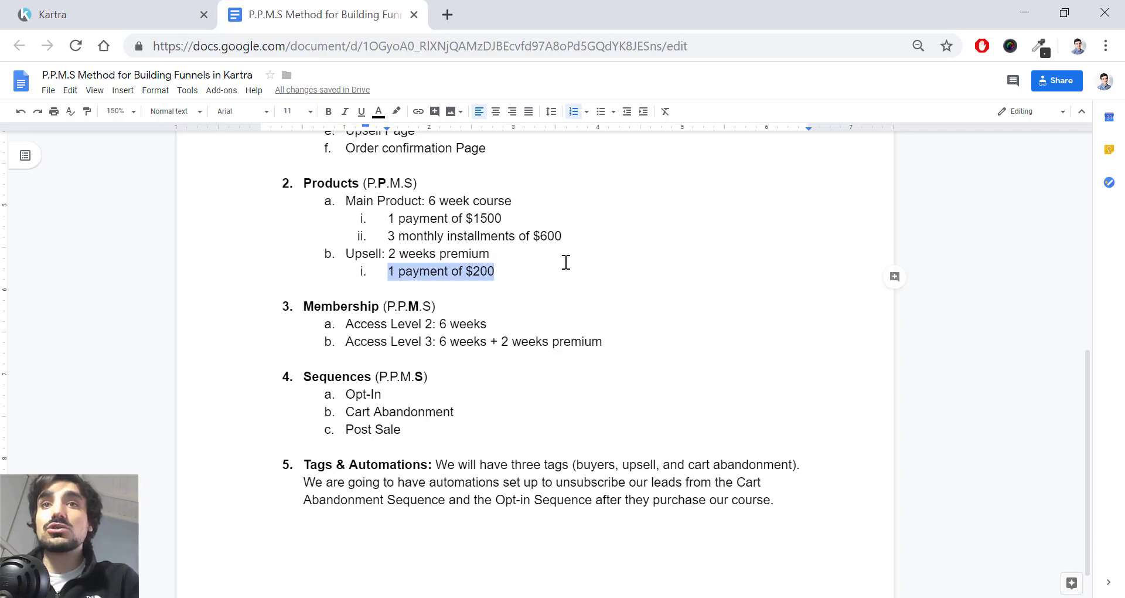
Switch to Kartra and create a new main product with the internal name "6 week course".
left_click(81, 8)
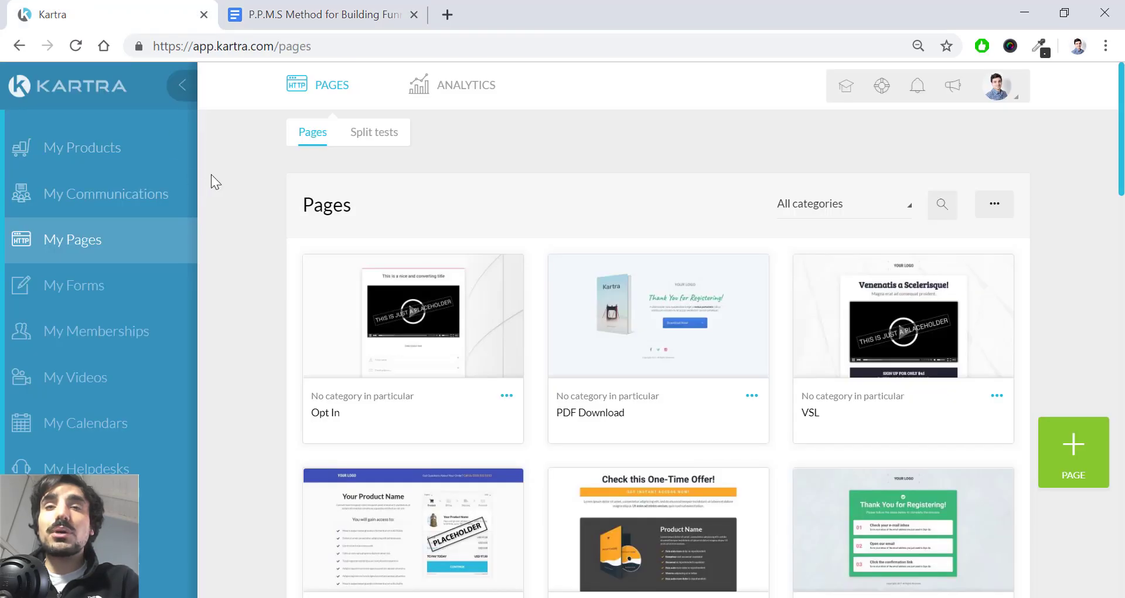
left_click(122, 150)
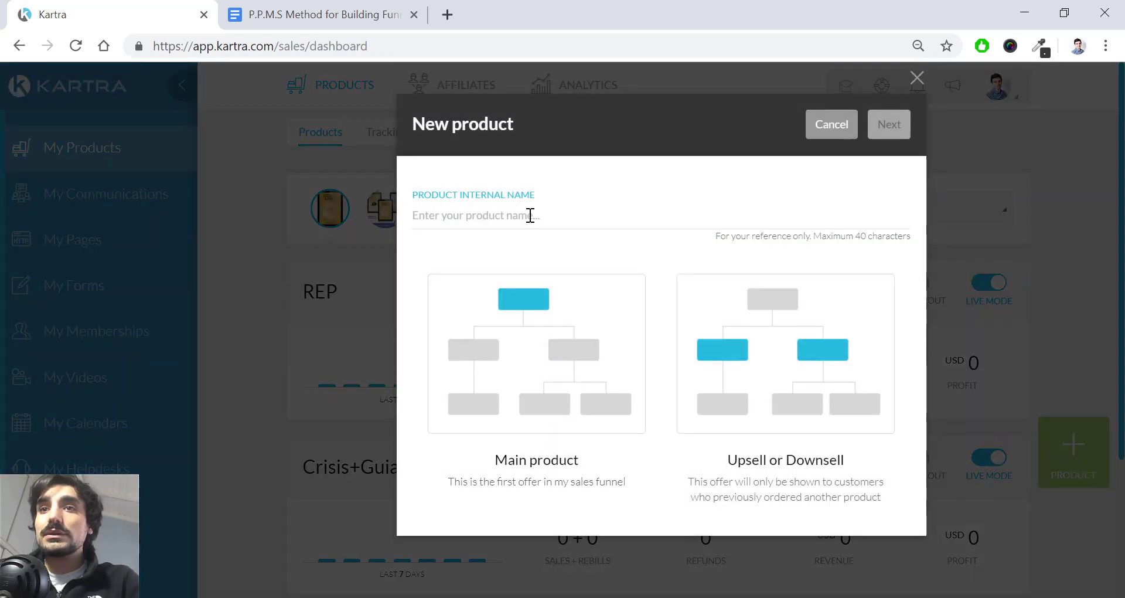
left_click(460, 218)
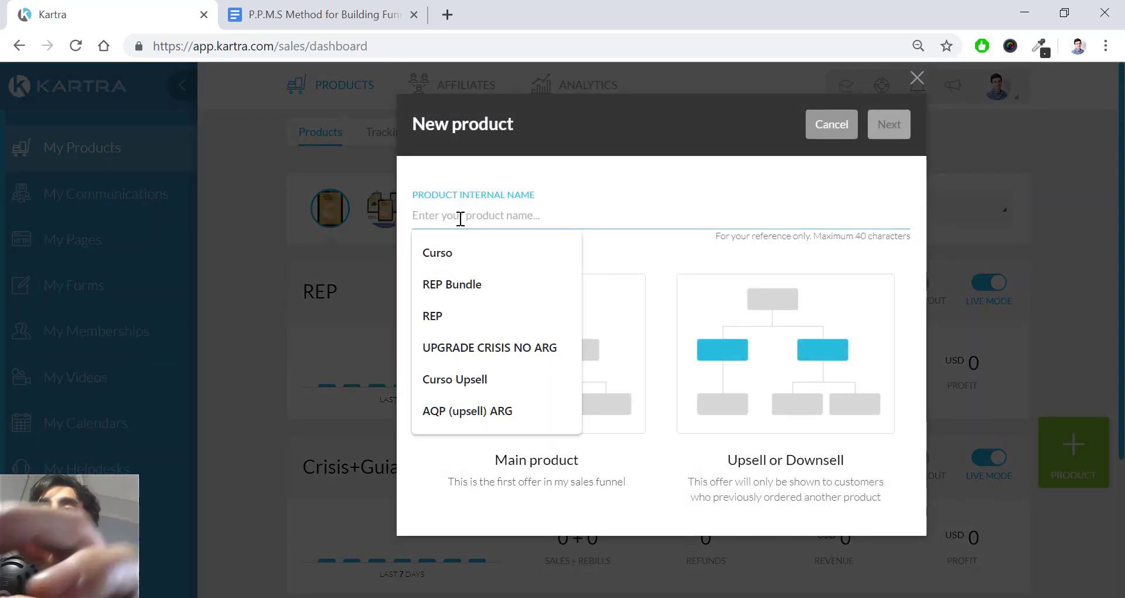
type("6 week course")
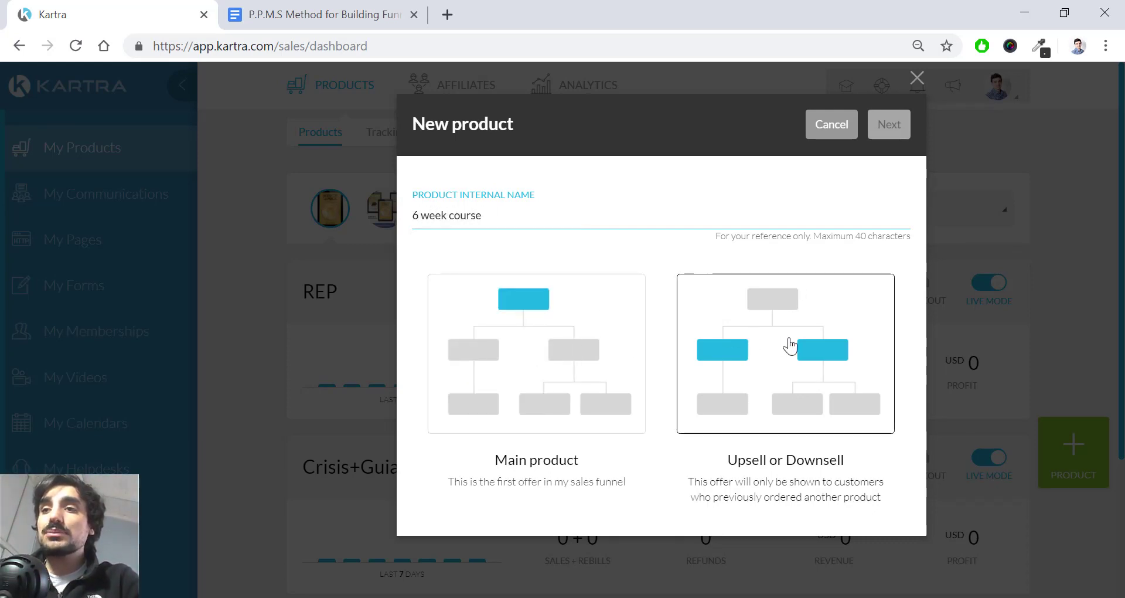
left_click(737, 331)
scroll(738, 331, "down", 1)
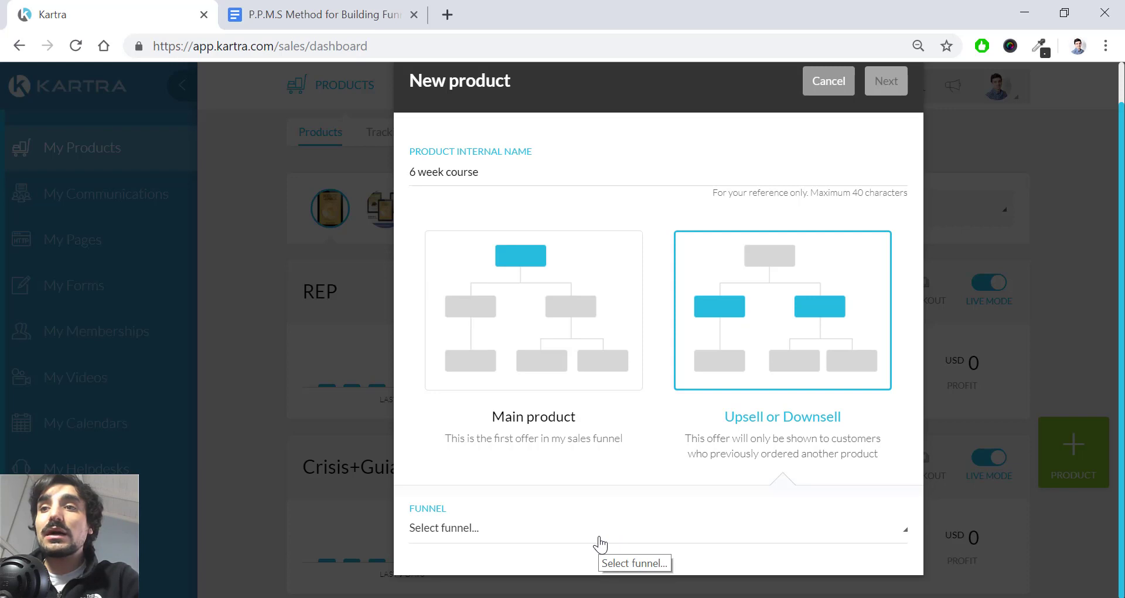
left_click(612, 290)
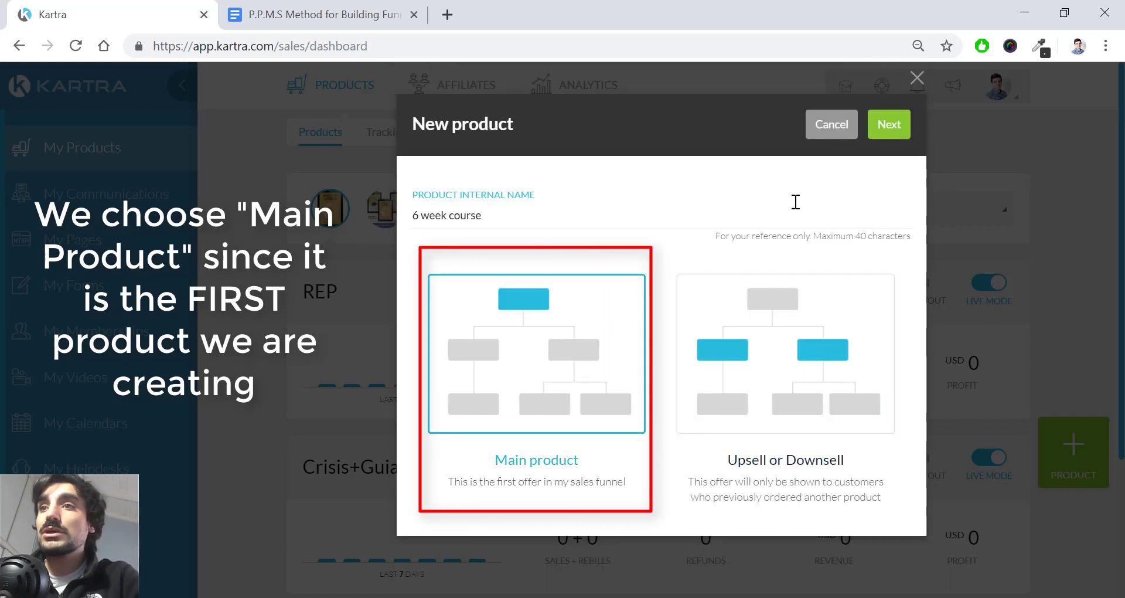
left_click(881, 130)
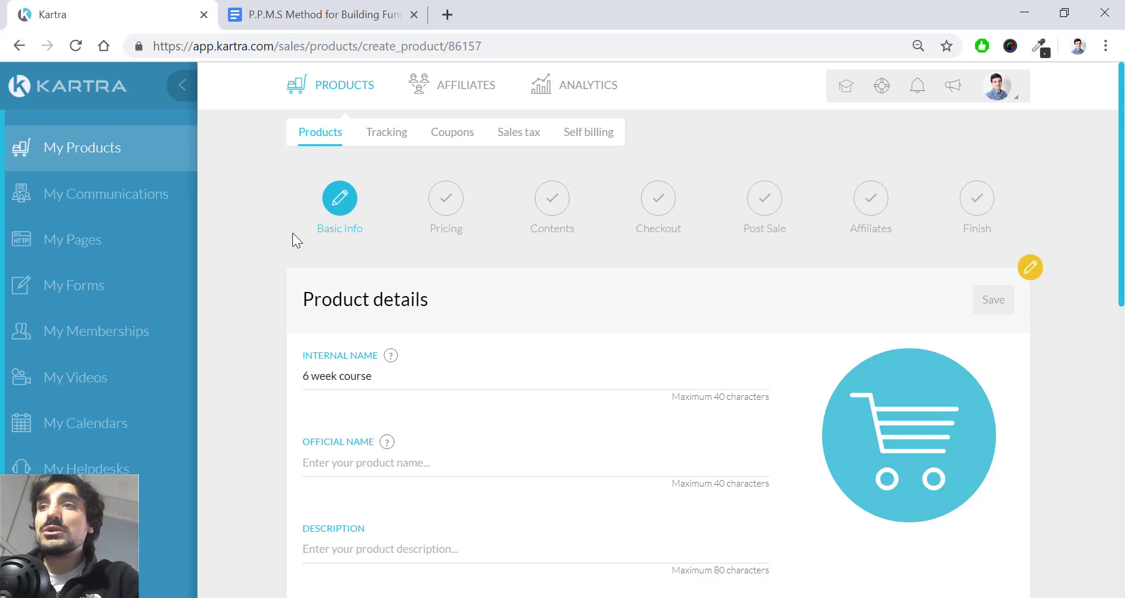
Copy the internal name "6 week course" into the product's official name.
scroll(293, 233, "down", 1)
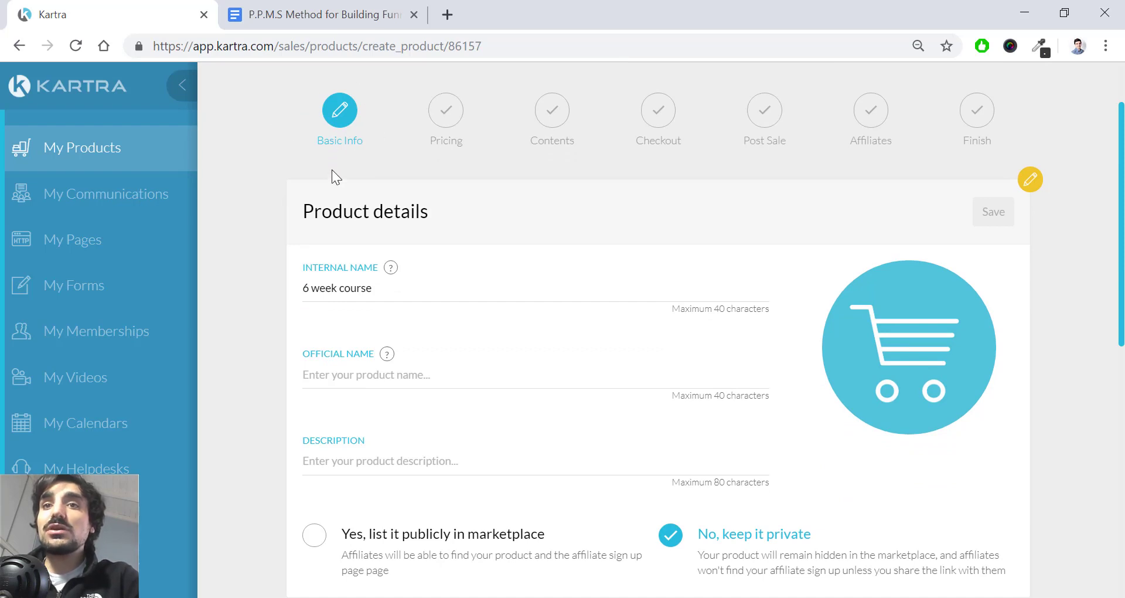
scroll(332, 176, "down", 1)
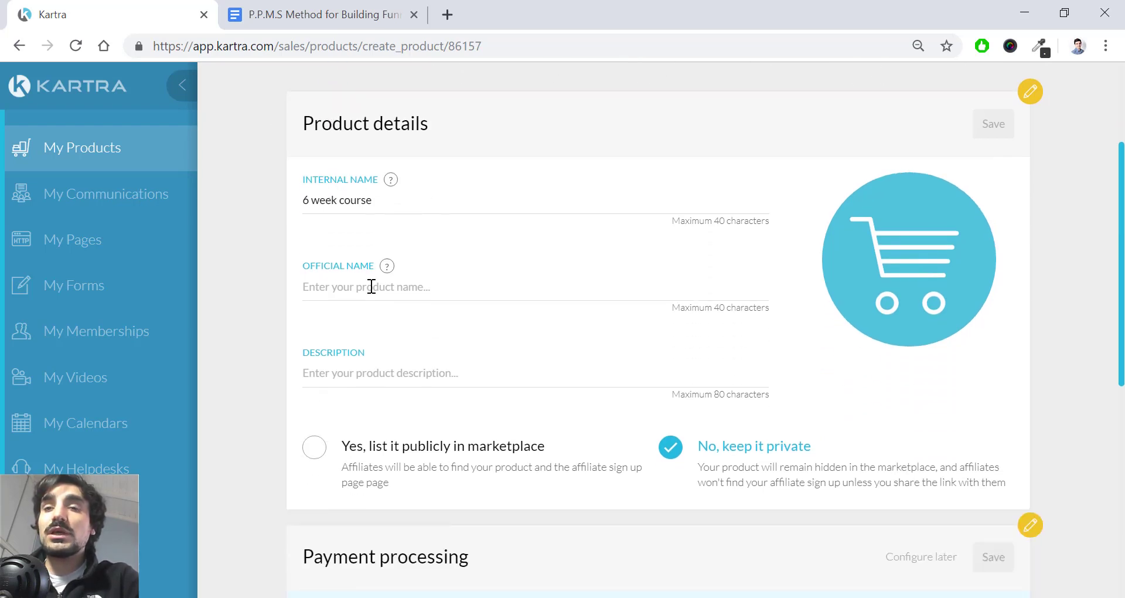
left_click_drag(386, 204, 300, 210)
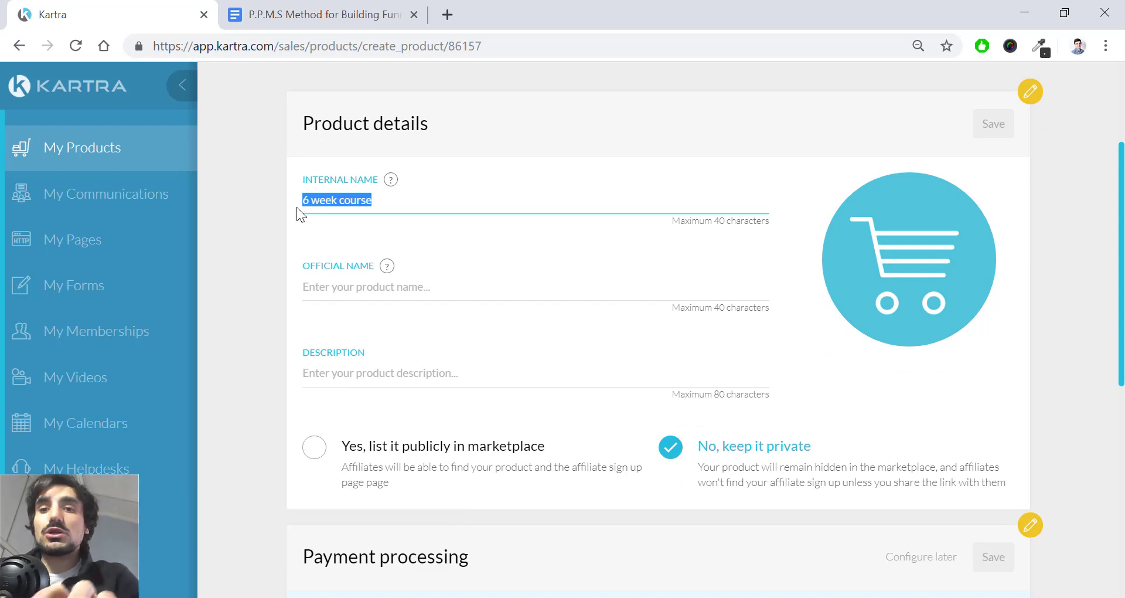
key("ctrl+c")
left_click(422, 286)
key("ctrl+v")
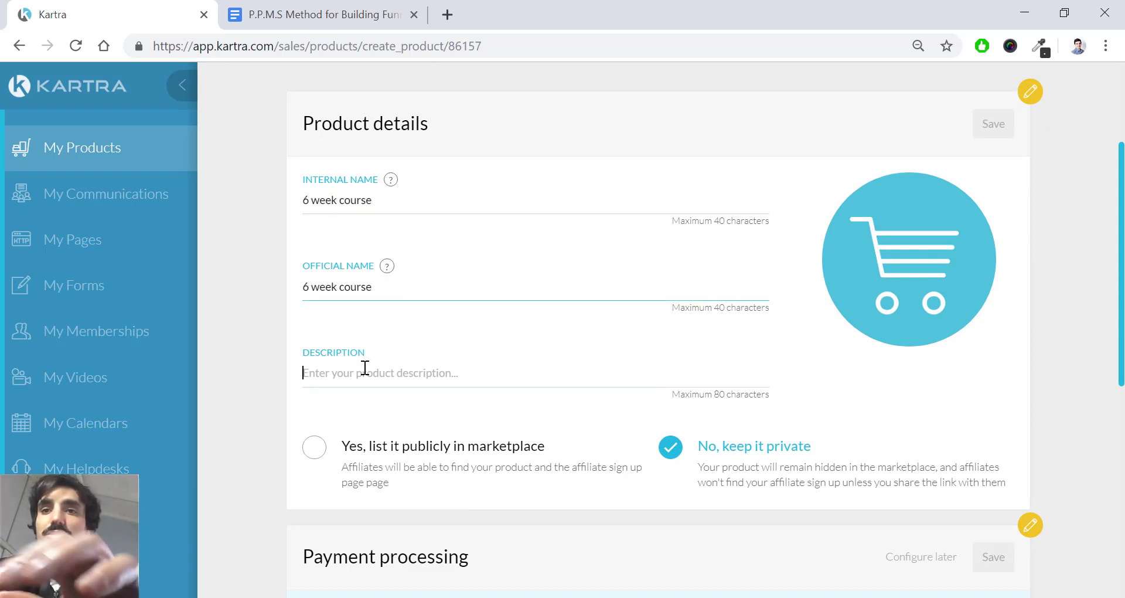
Enter "Product Description" as the product's description.
type("Des")
key("BackSpace")
key("BackSpace")
key("BackSpace")
type("p")
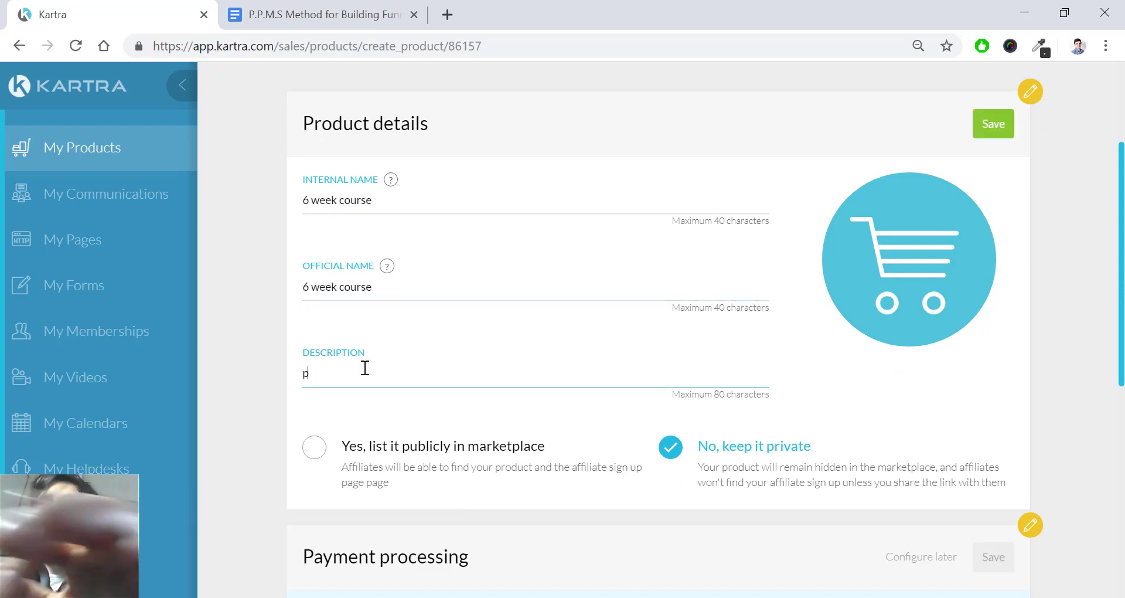
type("roduct Description")
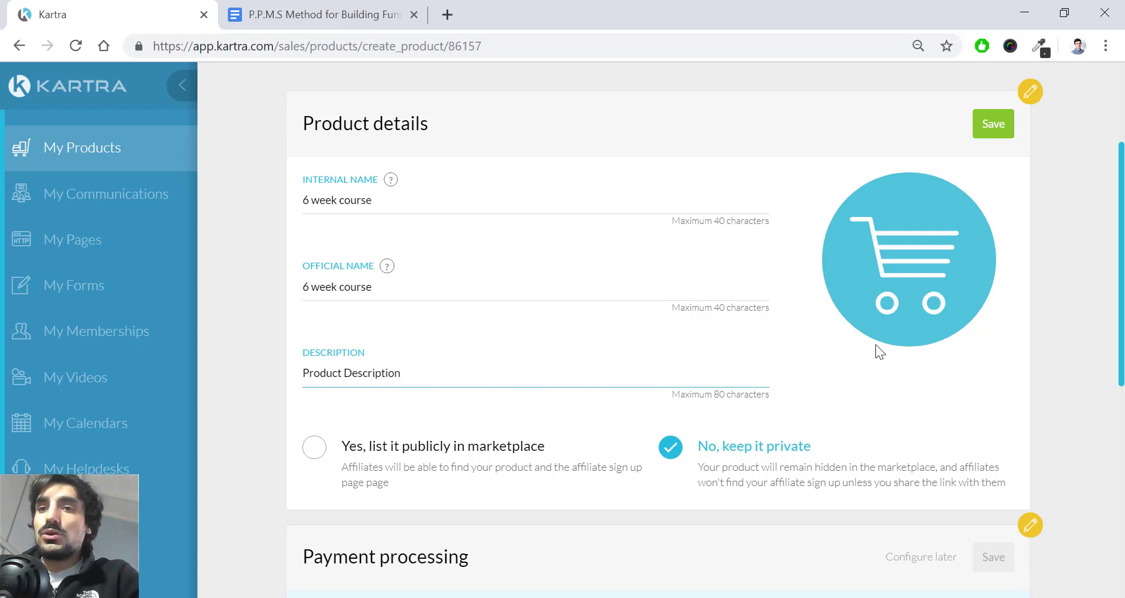
Upload the "download" image from the Desktop as the product picture with its full crop, and save the product details.
scroll(879, 351, "down", 1)
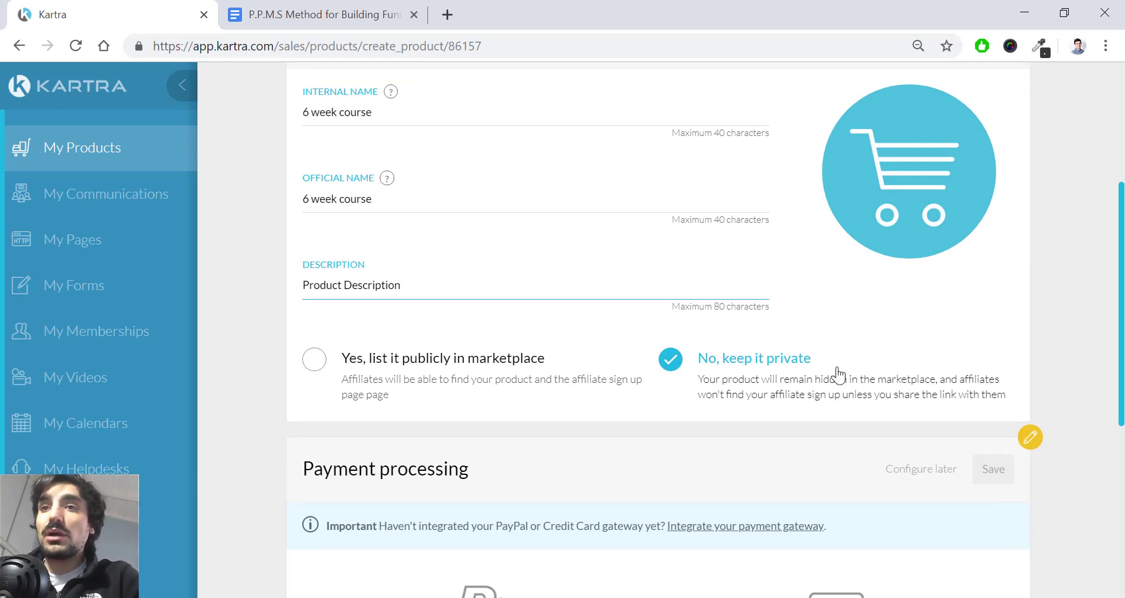
scroll(844, 369, "up", 1)
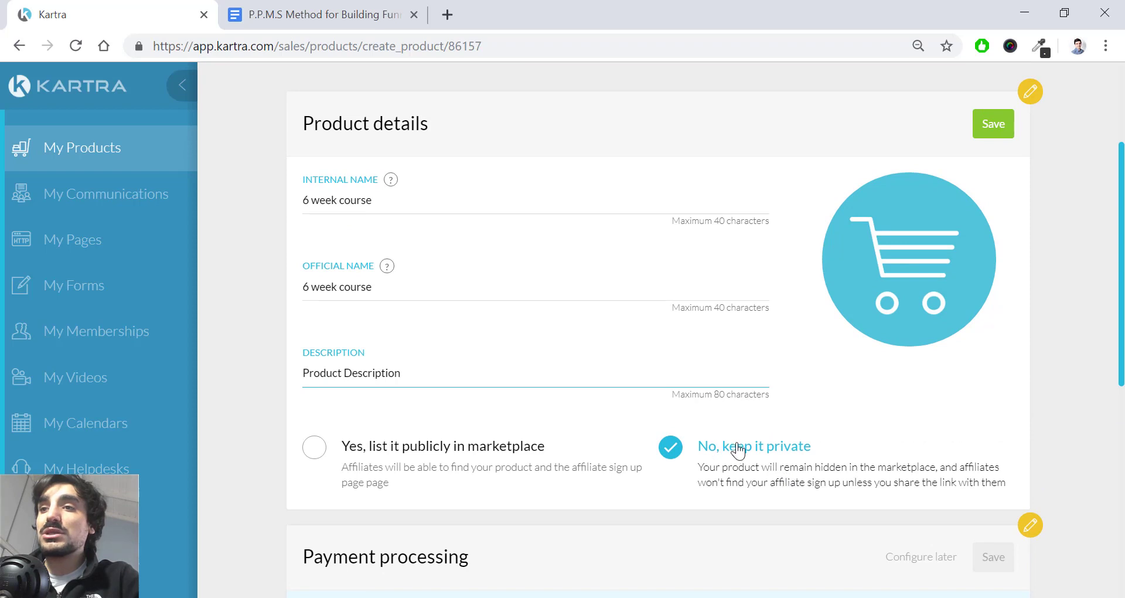
mouse_move(891, 274)
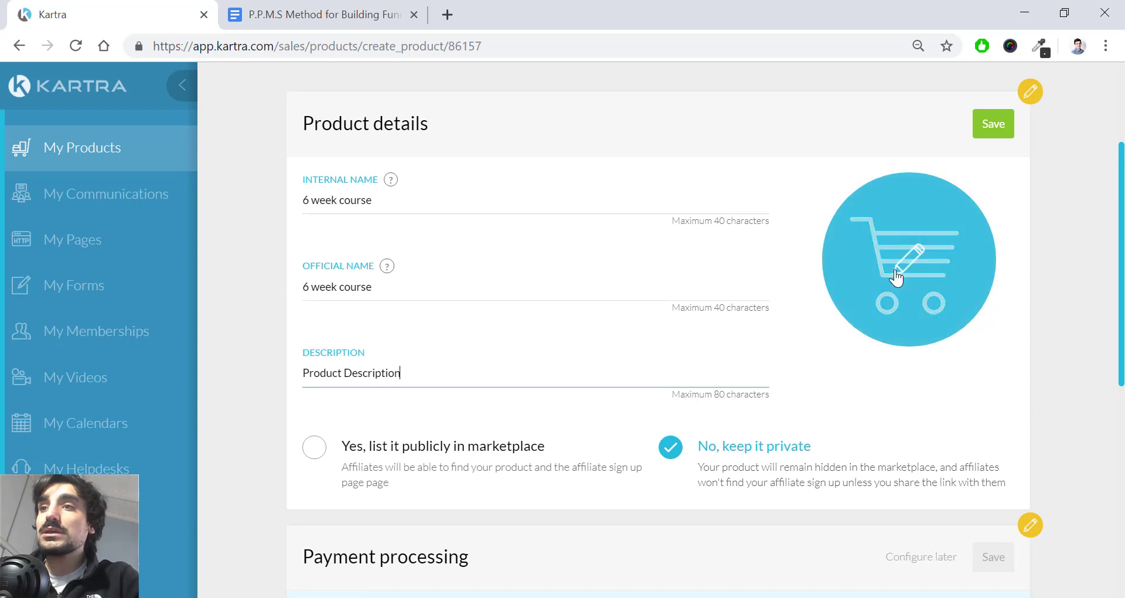
left_click(929, 267)
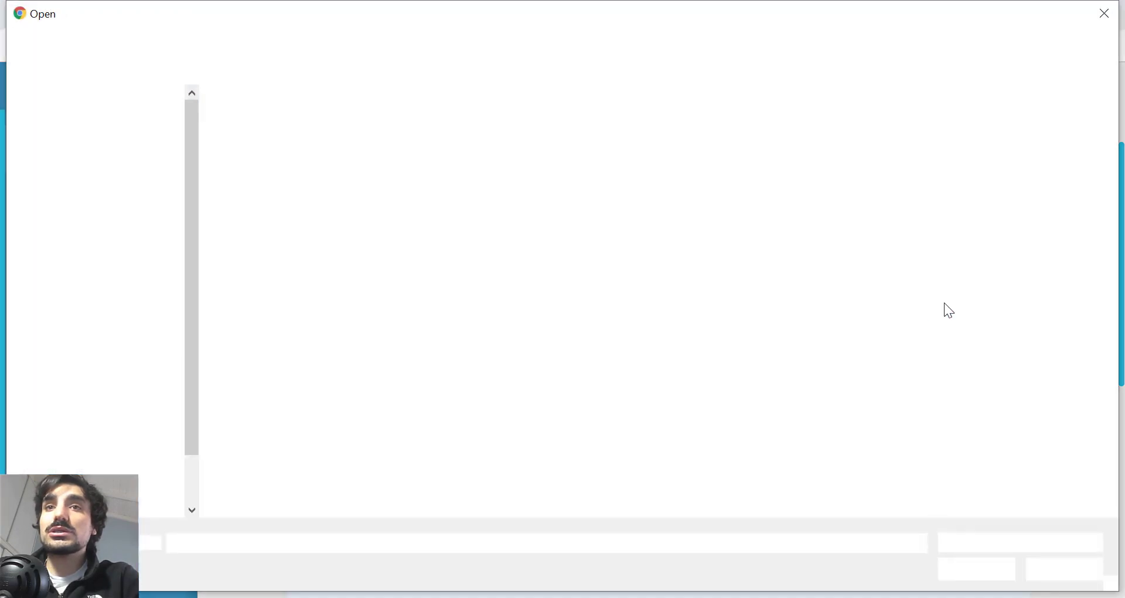
left_click(73, 131)
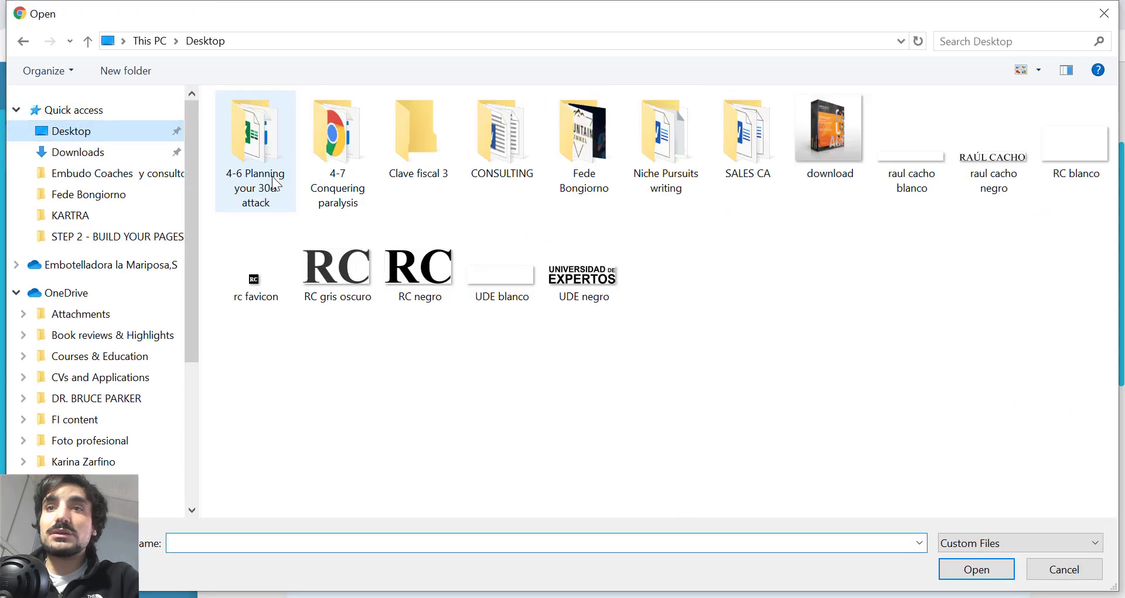
left_click(803, 139)
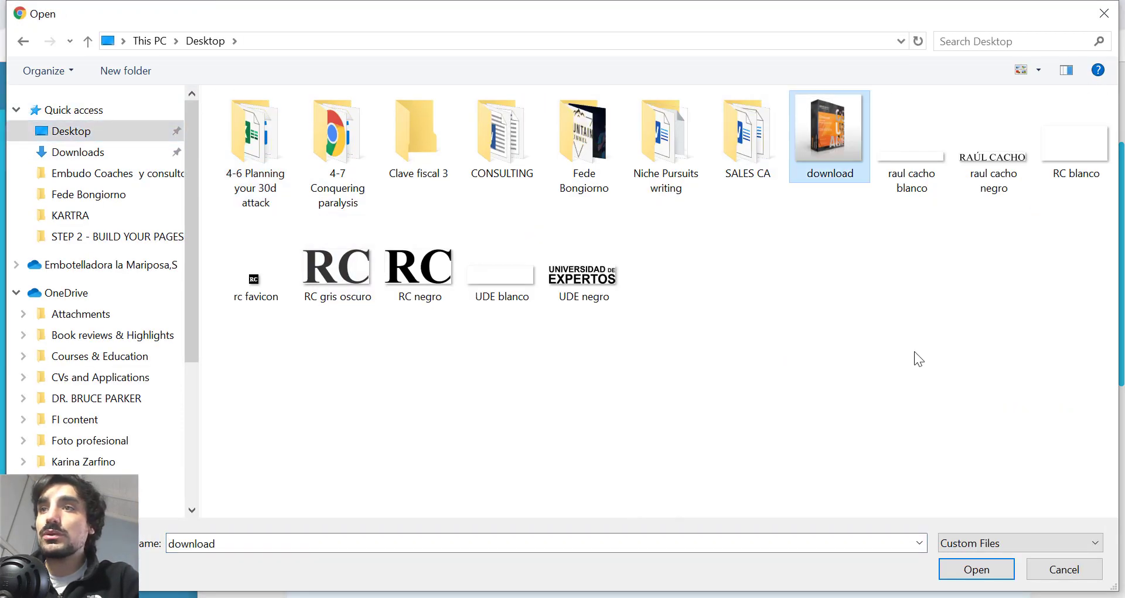
left_click(990, 571)
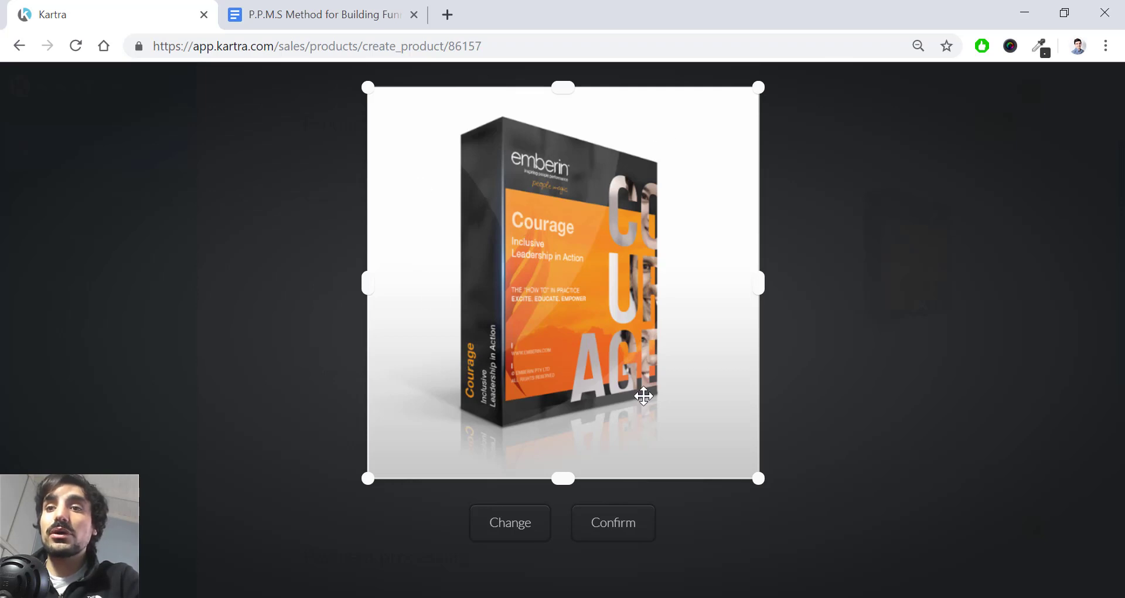
left_click(632, 514)
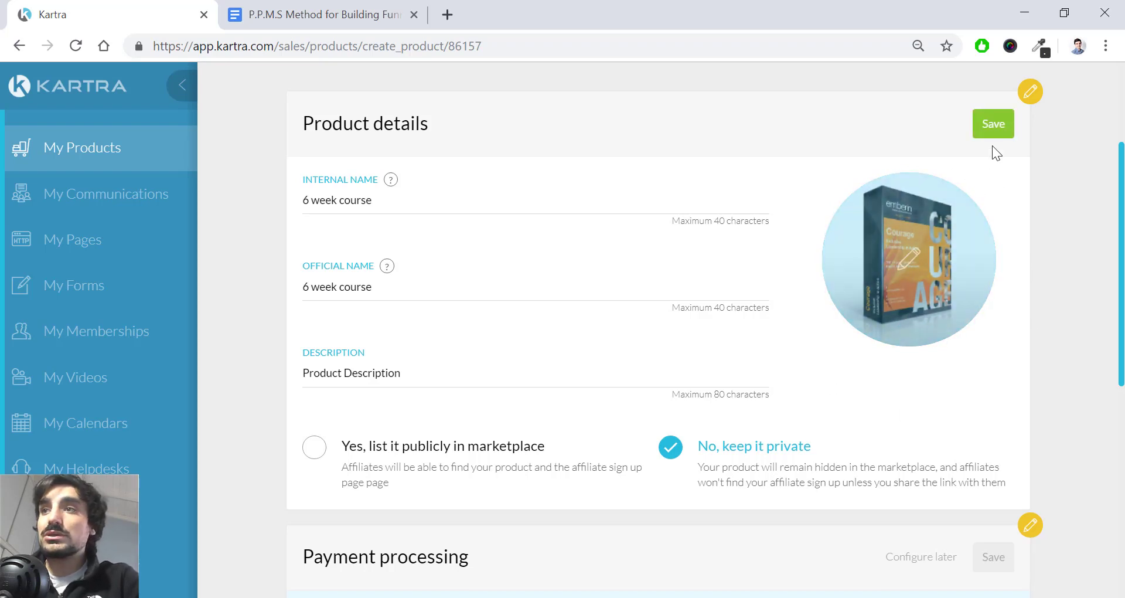
triple_click(369, 201)
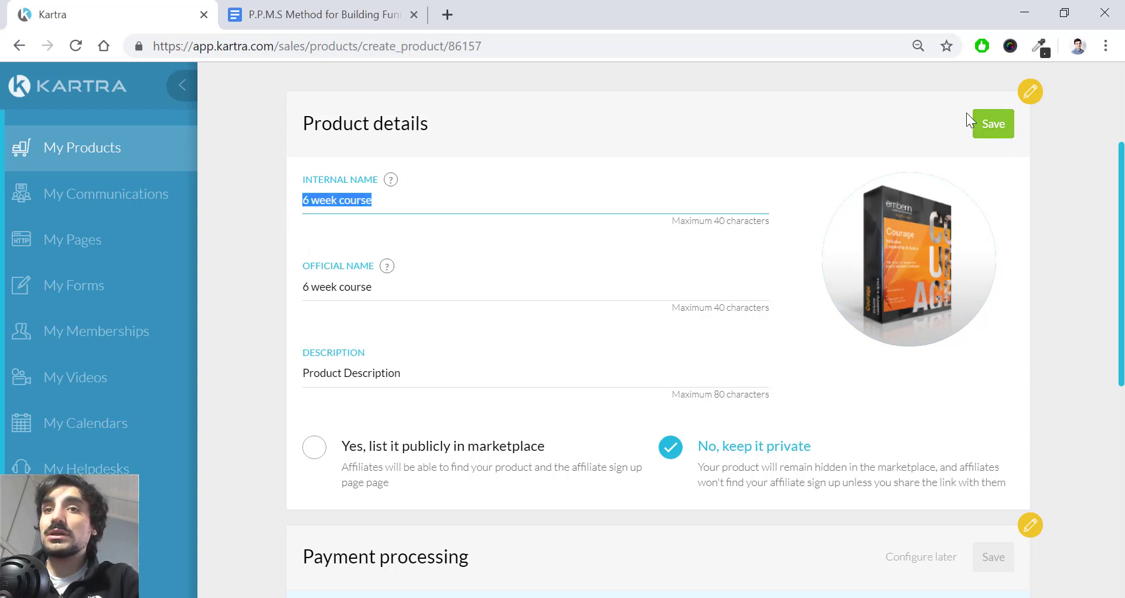
left_click(1000, 125)
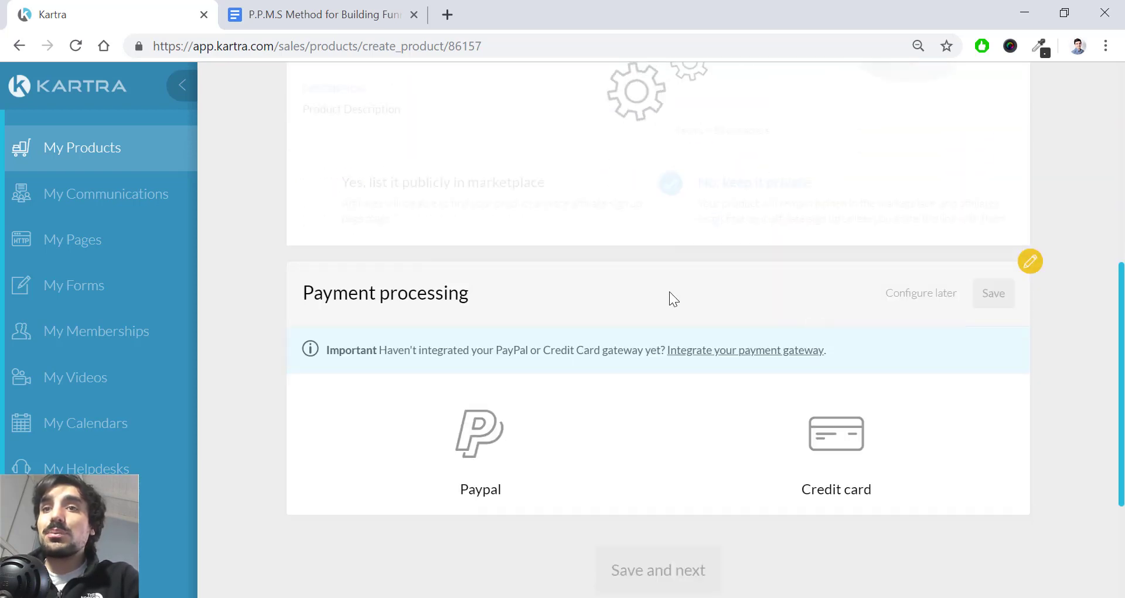
Enable PayPal as the product's payment method with an existing PayPal account, save it, and continue to the pricing stage.
scroll(548, 314, "up", 2)
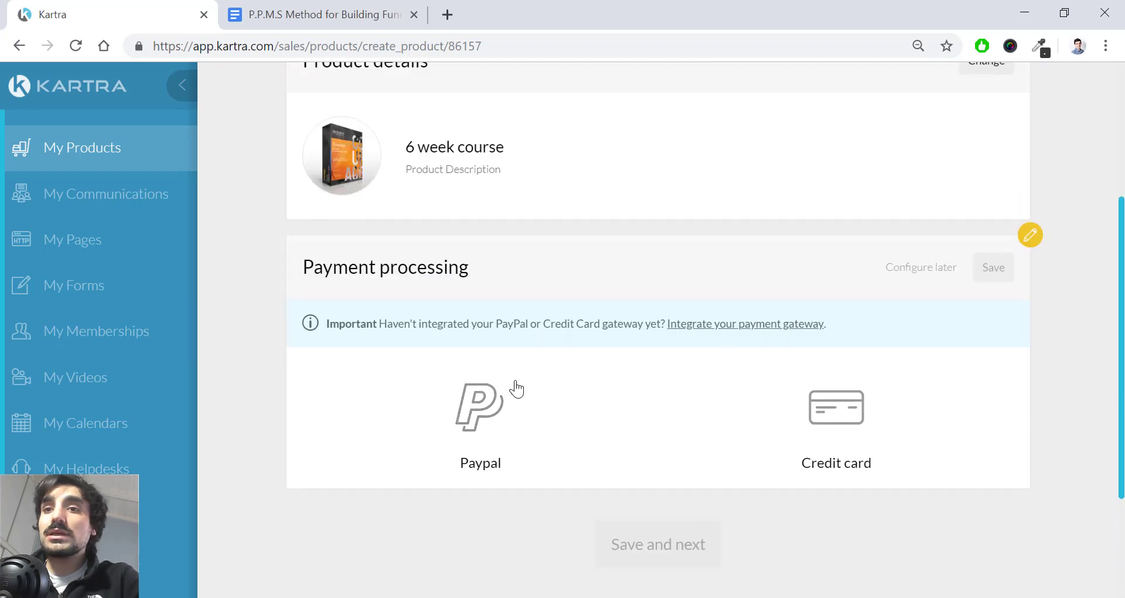
left_click(505, 403)
scroll(499, 420, "down", 2)
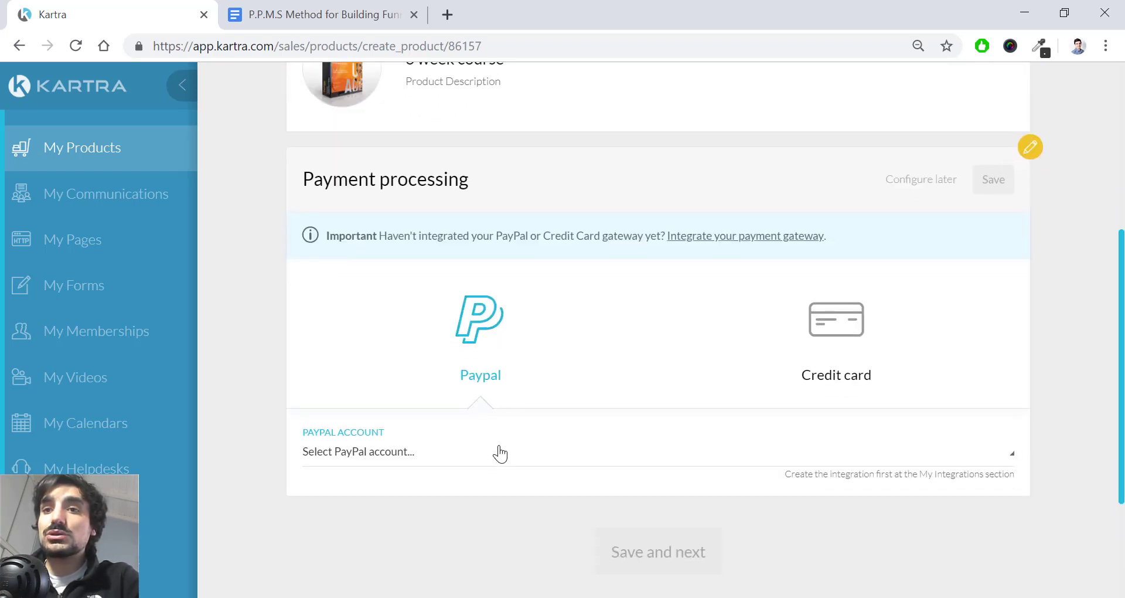
left_click(499, 452)
left_click(459, 539)
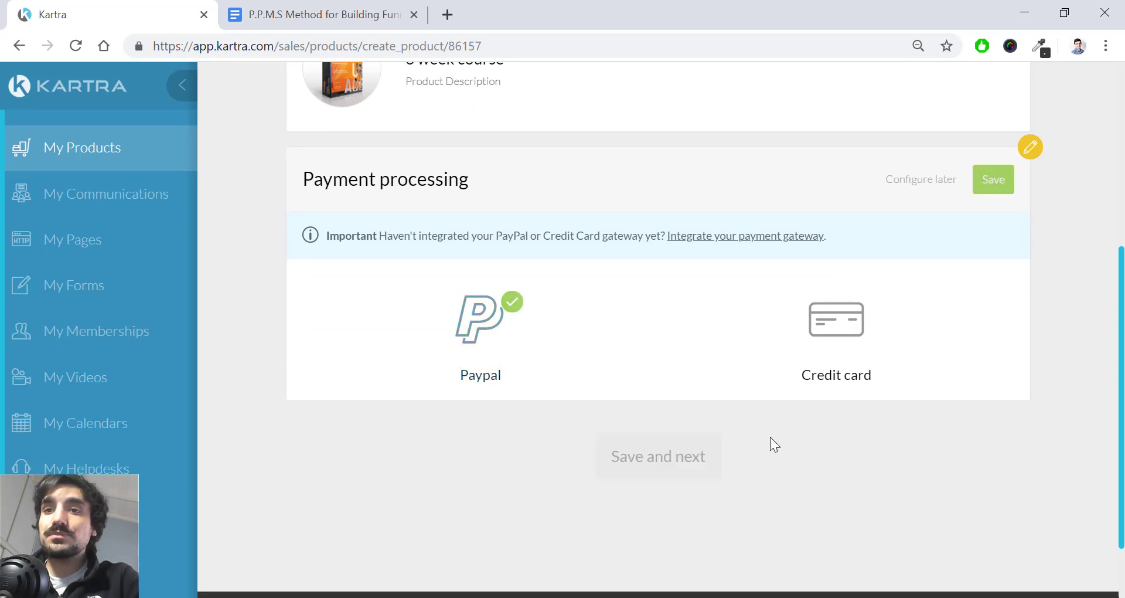
scroll(879, 381, "up", 2)
left_click(987, 274)
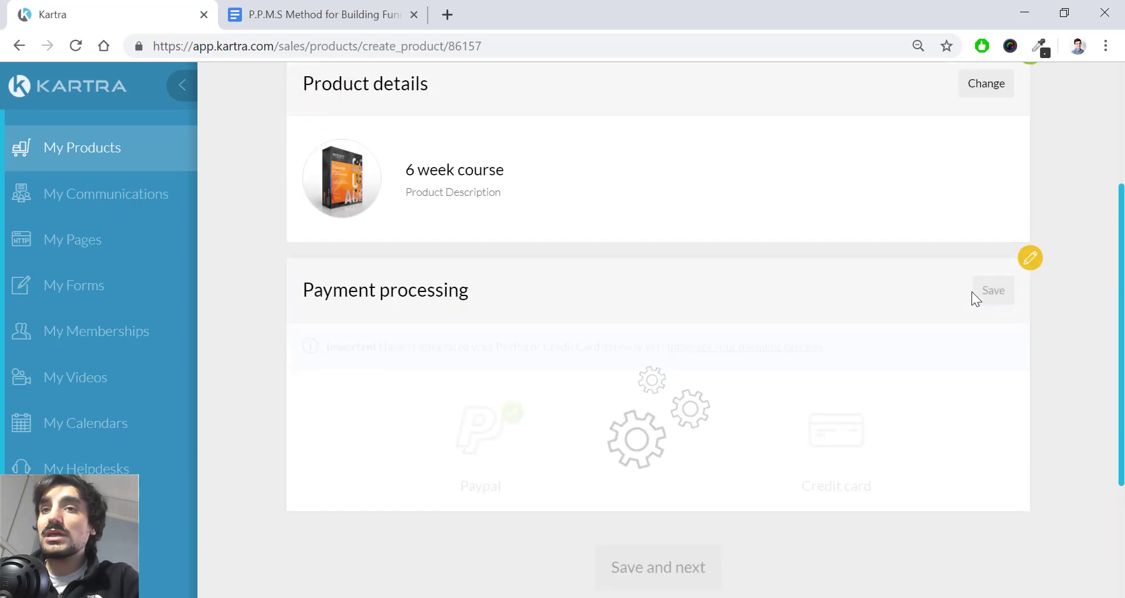
scroll(776, 449, "down", 3)
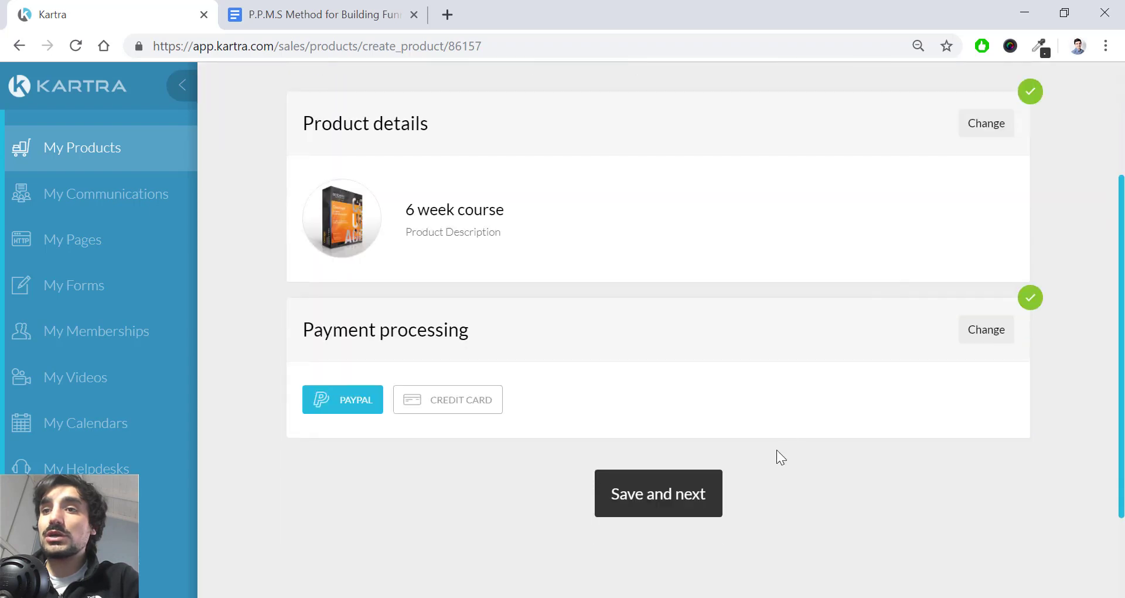
left_click(658, 493)
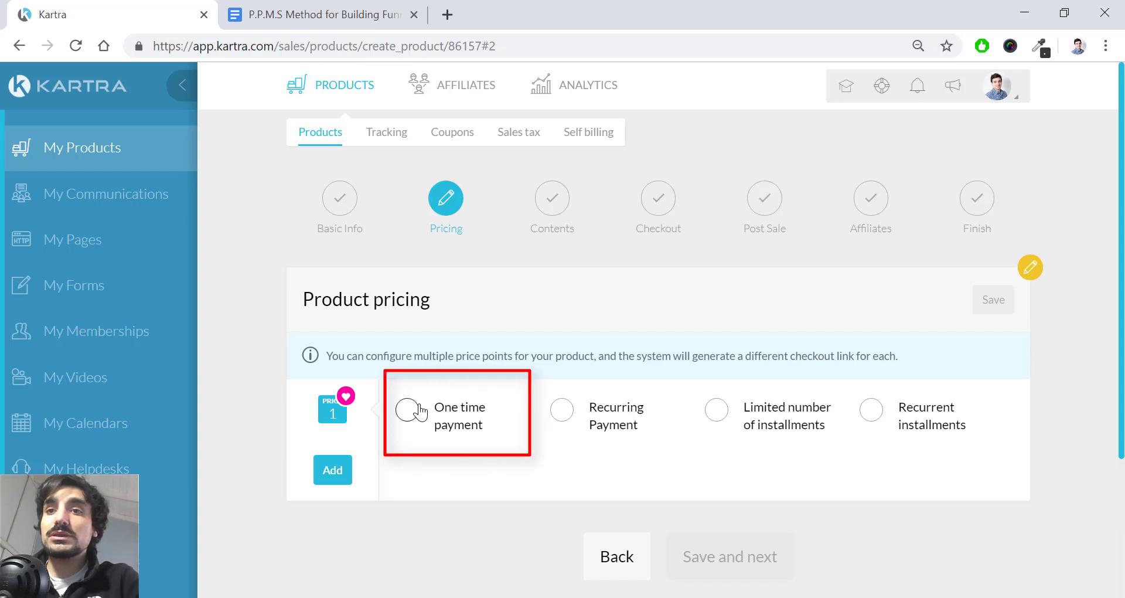
Make the first price a one time payment with the description "One time payment of $1500".
left_click(509, 419)
scroll(509, 418, "down", 1)
left_click(507, 407)
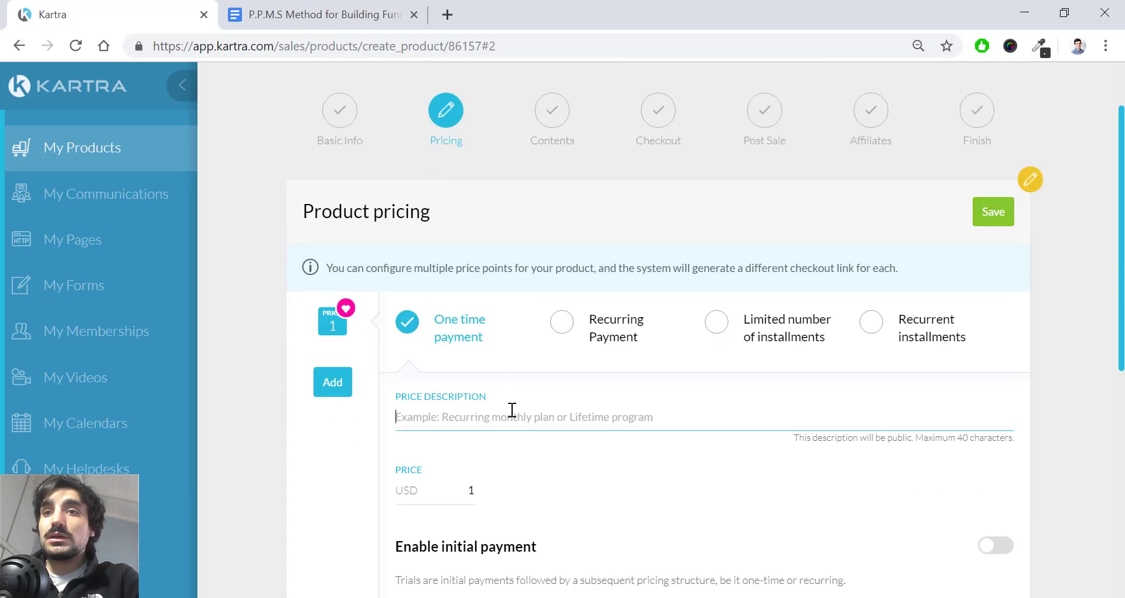
type("One time payment of $1500")
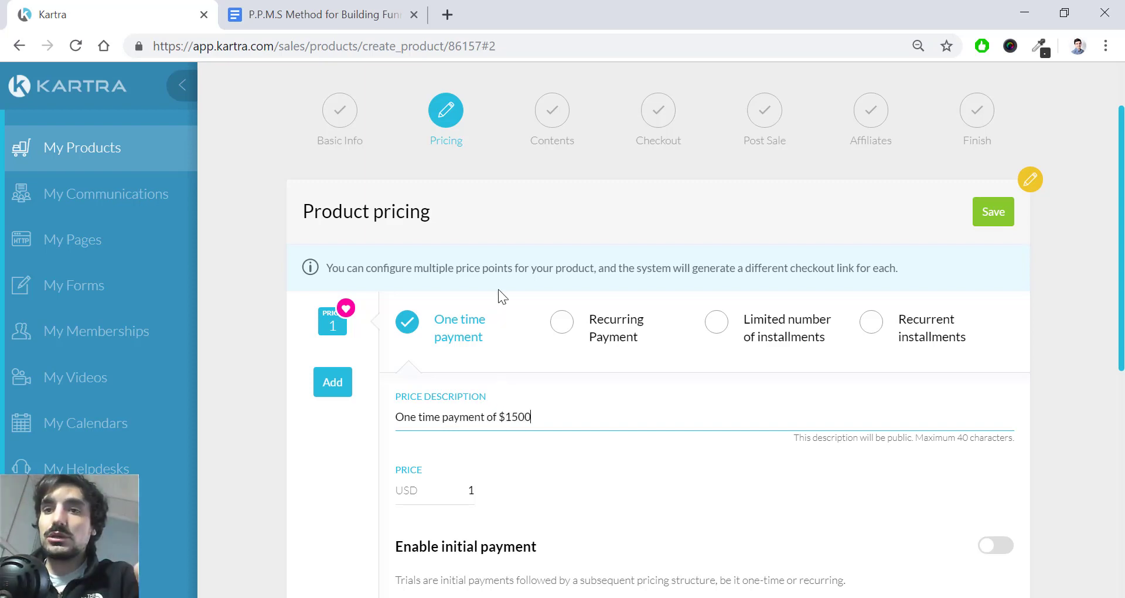
Set the one time payment's price to 1500 USD and save the product pricing.
scroll(498, 289, "down", 2)
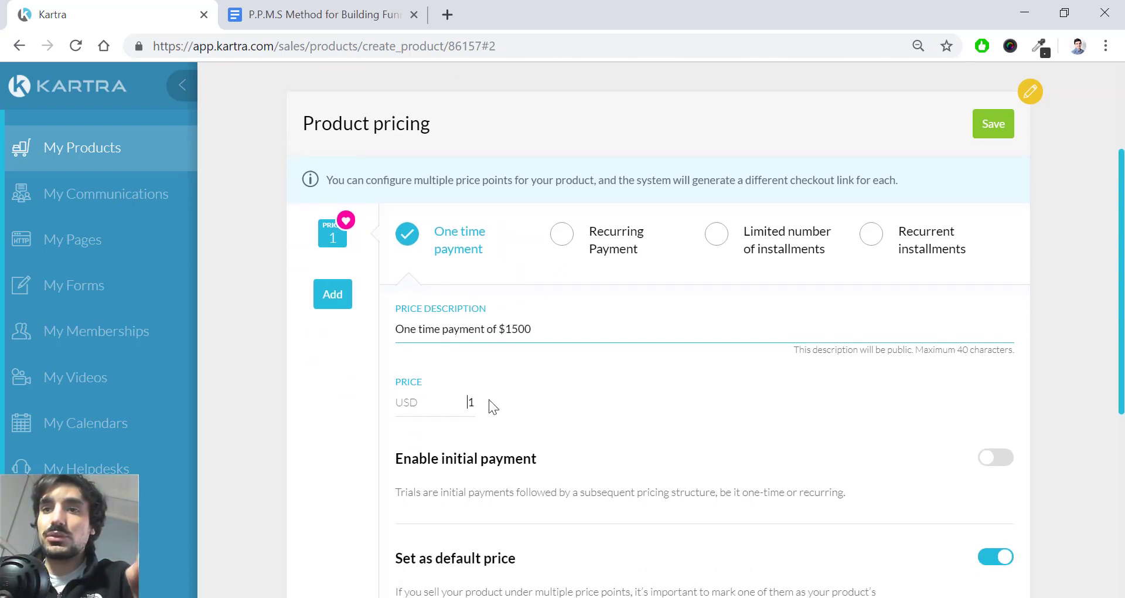
left_click(488, 401)
type("500")
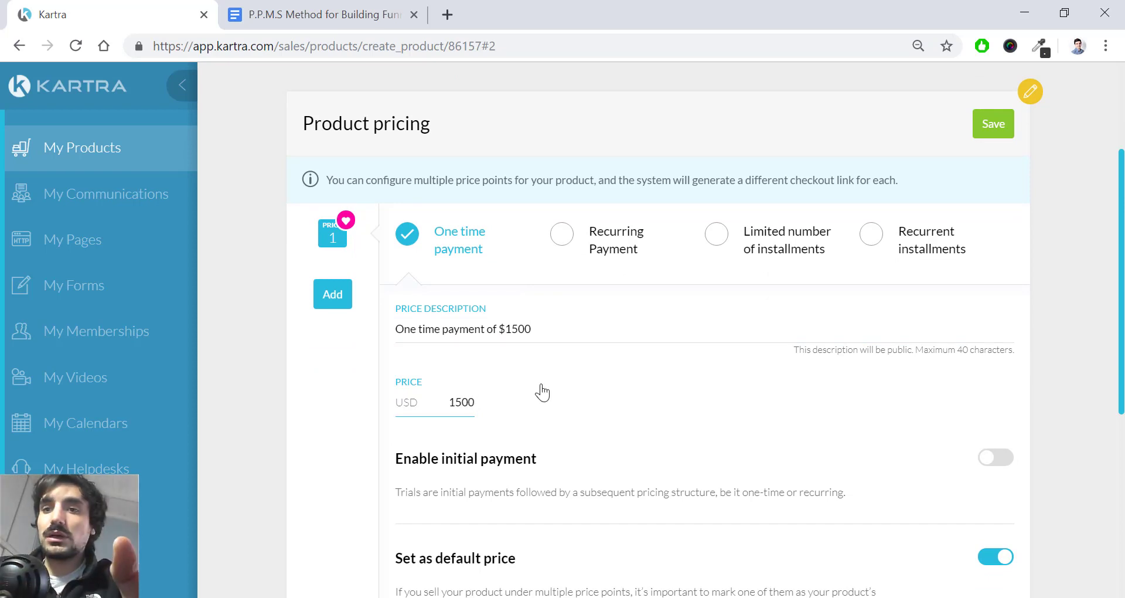
scroll(540, 384, "down", 4)
scroll(540, 384, "up", 2)
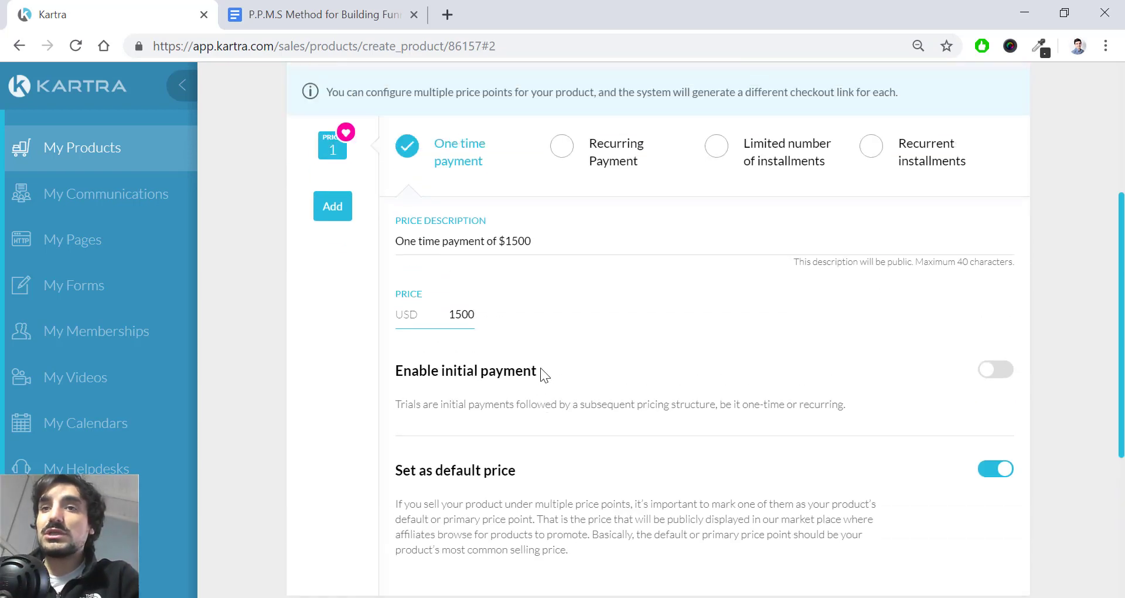
scroll(540, 369, "up", 2)
left_click(997, 124)
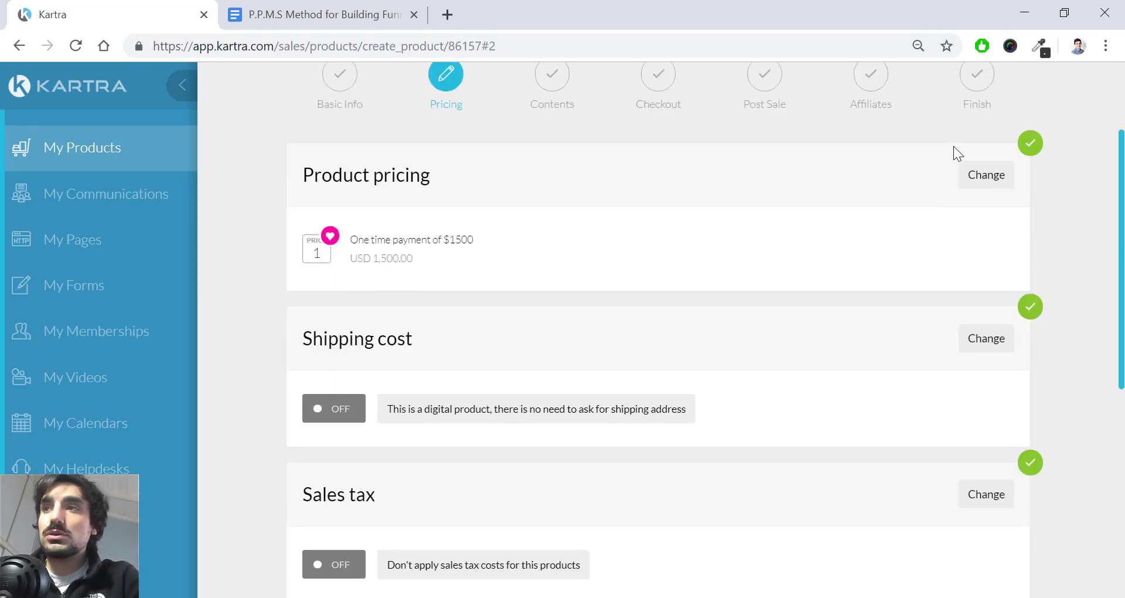
Add a second price with a limited number of installments, described as "Three monthly installments of $600".
left_click(996, 214)
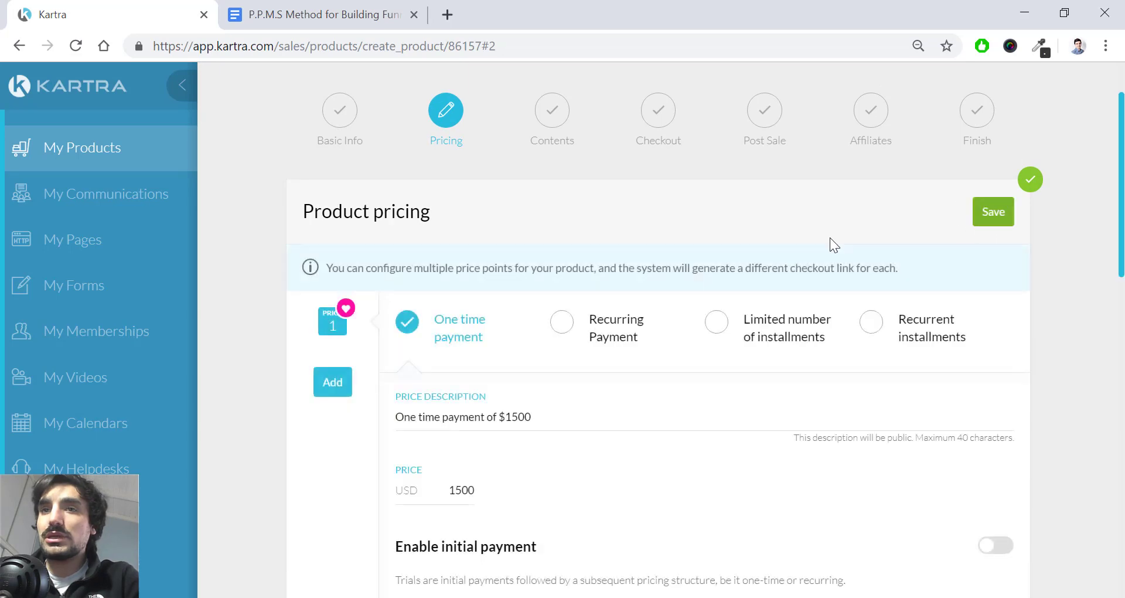
left_click(328, 381)
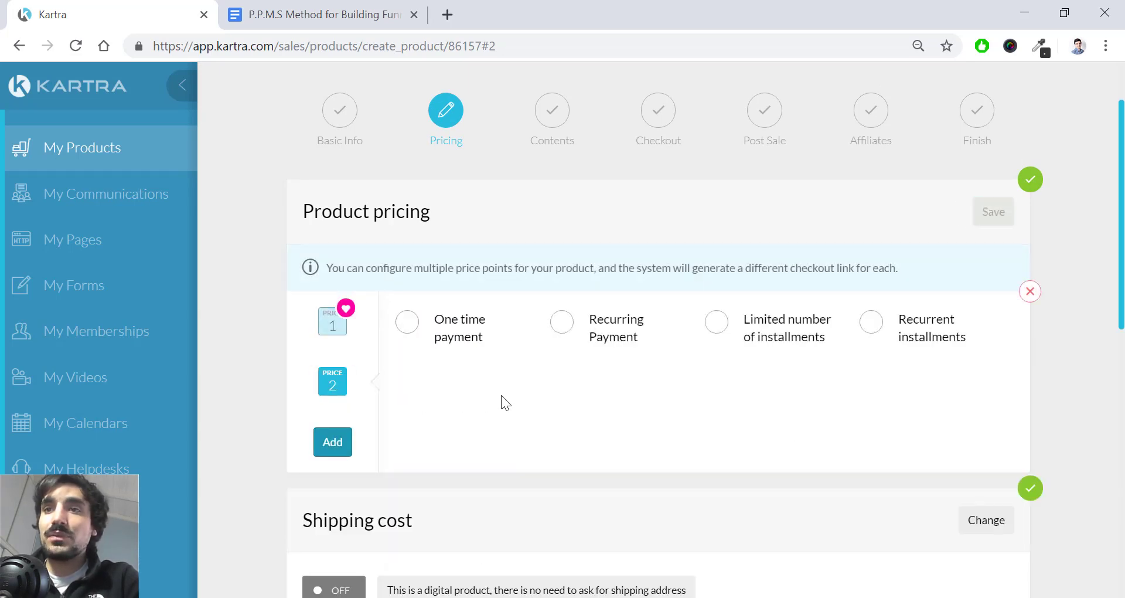
left_click(749, 345)
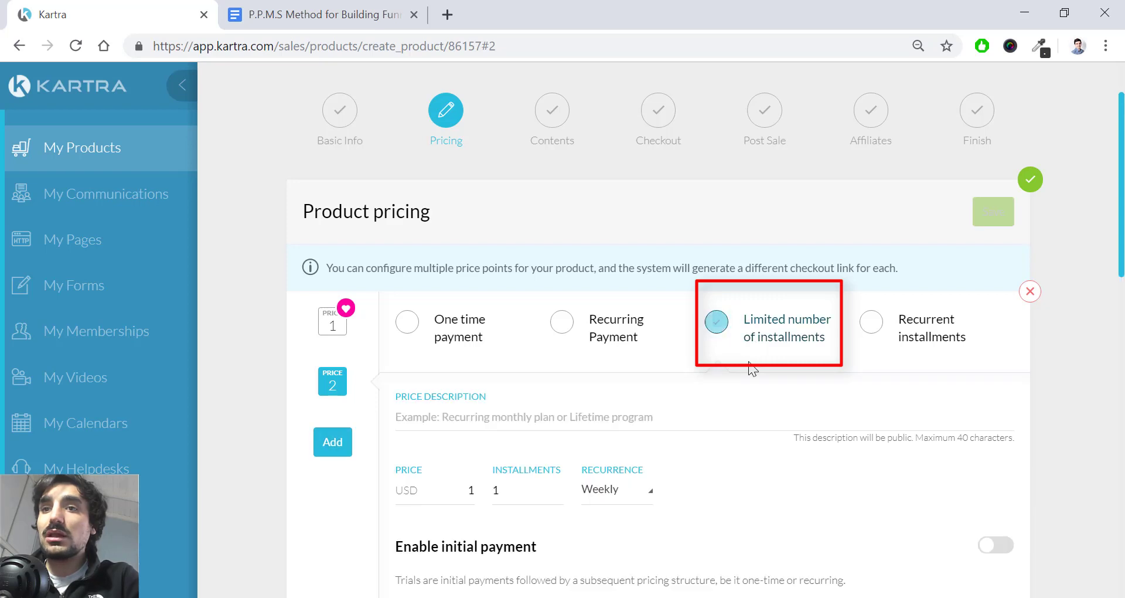
left_click(548, 426)
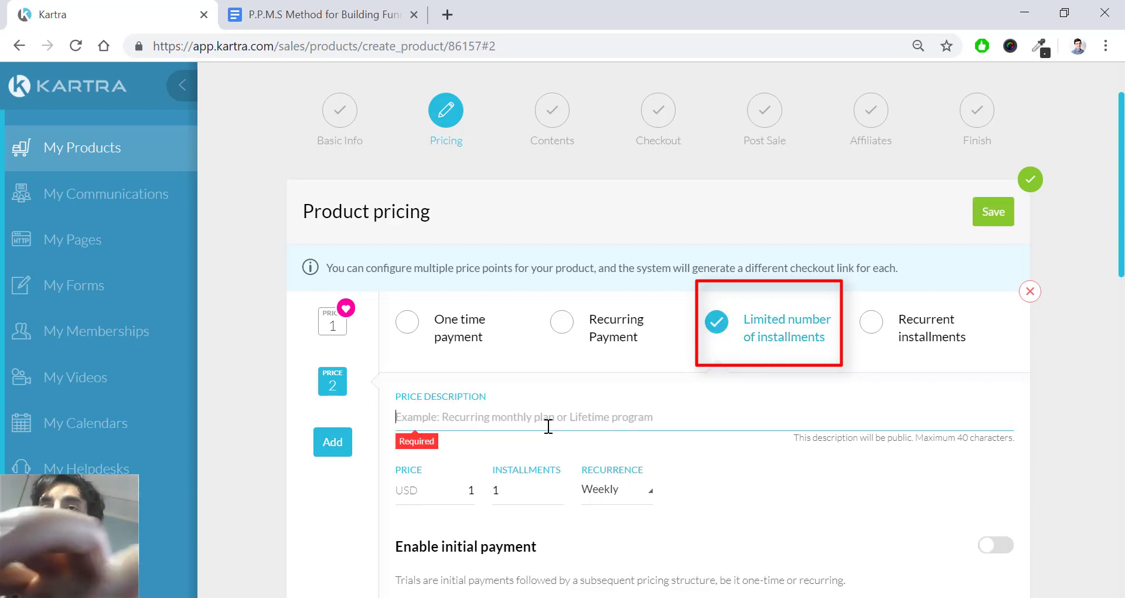
type("Three momt")
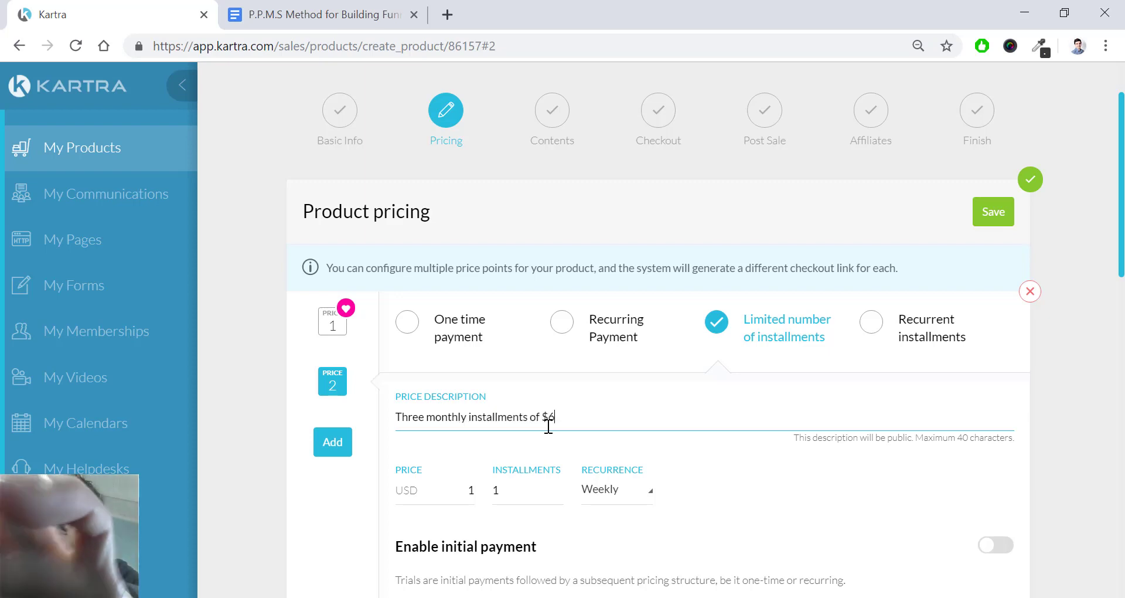
Set the second price to 600 USD in 3 installments with Monthly recurrence, and save the product pricing.
double_click(468, 489)
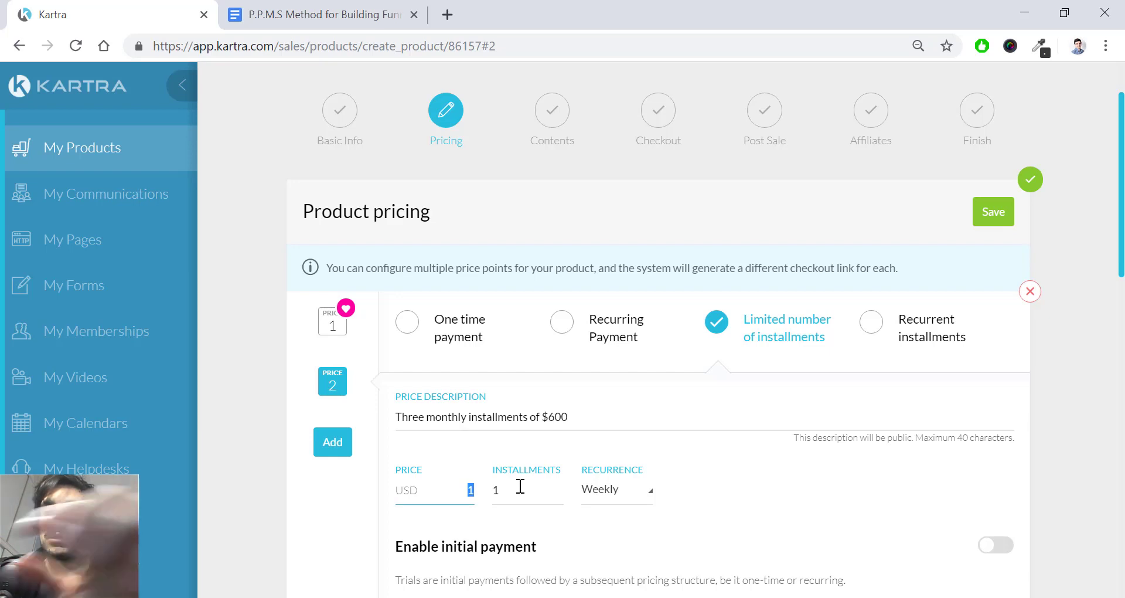
type("600")
key("Tab")
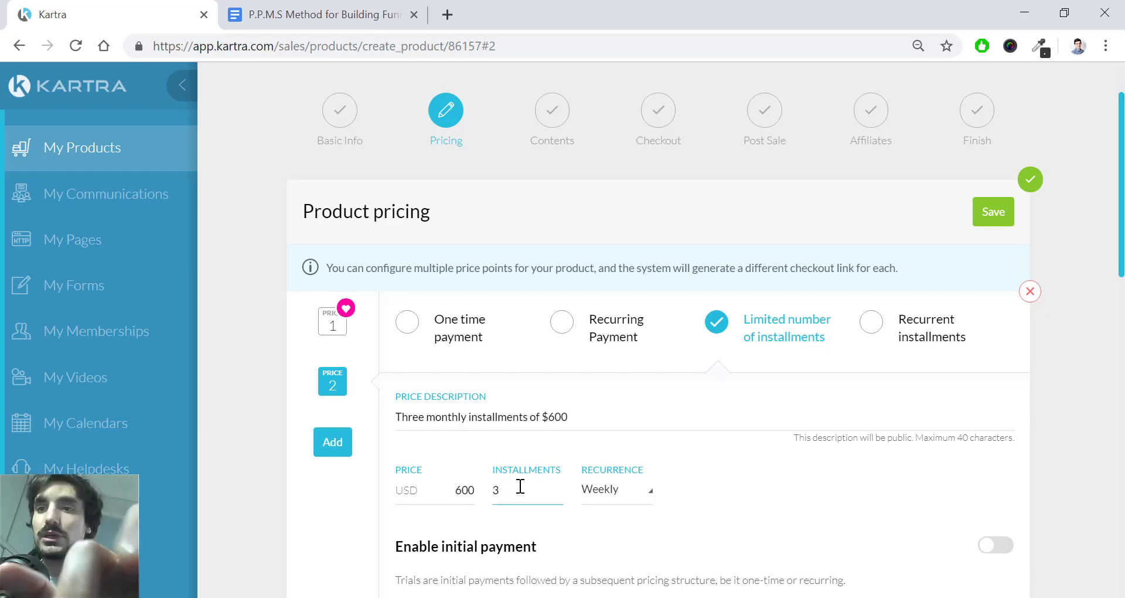
type("3")
key("Tab")
scroll(582, 527, "down", 2)
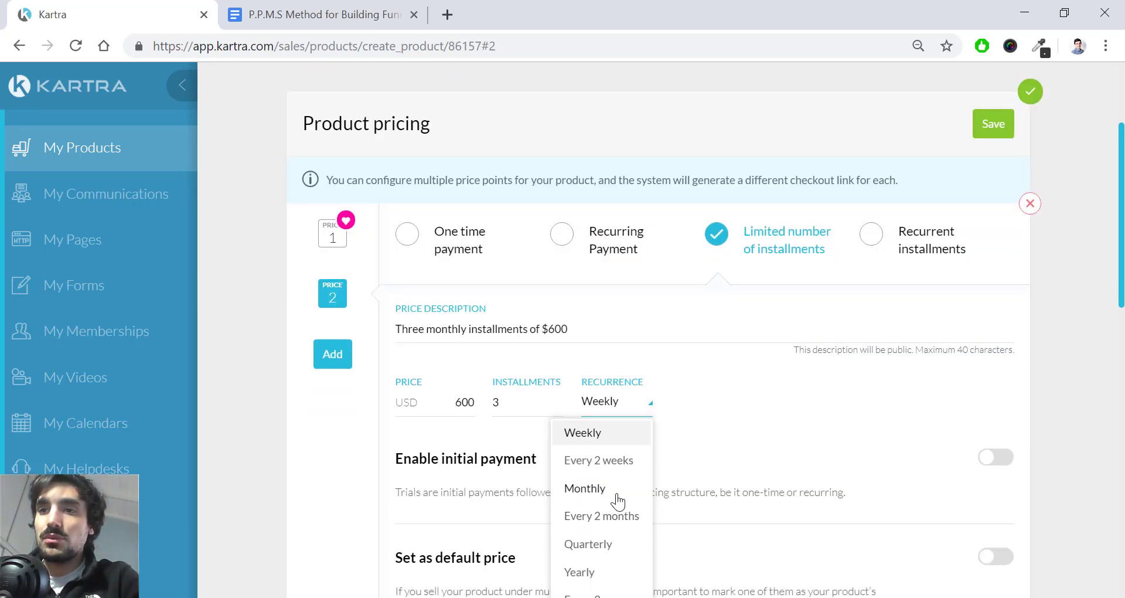
left_click(604, 489)
left_click(997, 130)
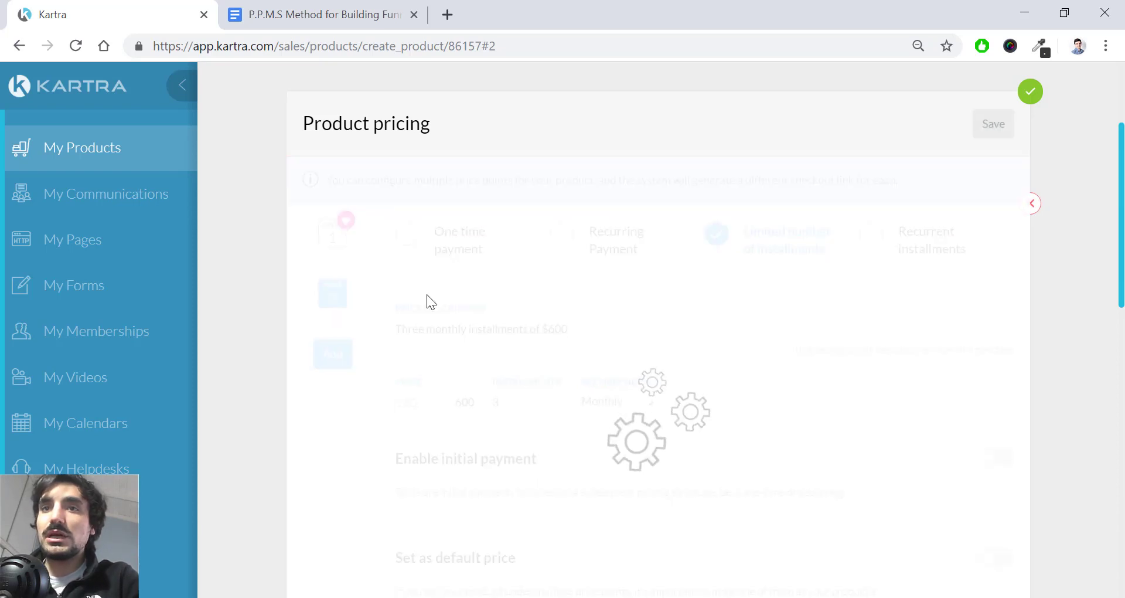
Try the option to apply sales tax, switch back to not applying it, and save the sales tax setting.
scroll(655, 406, "down", 3)
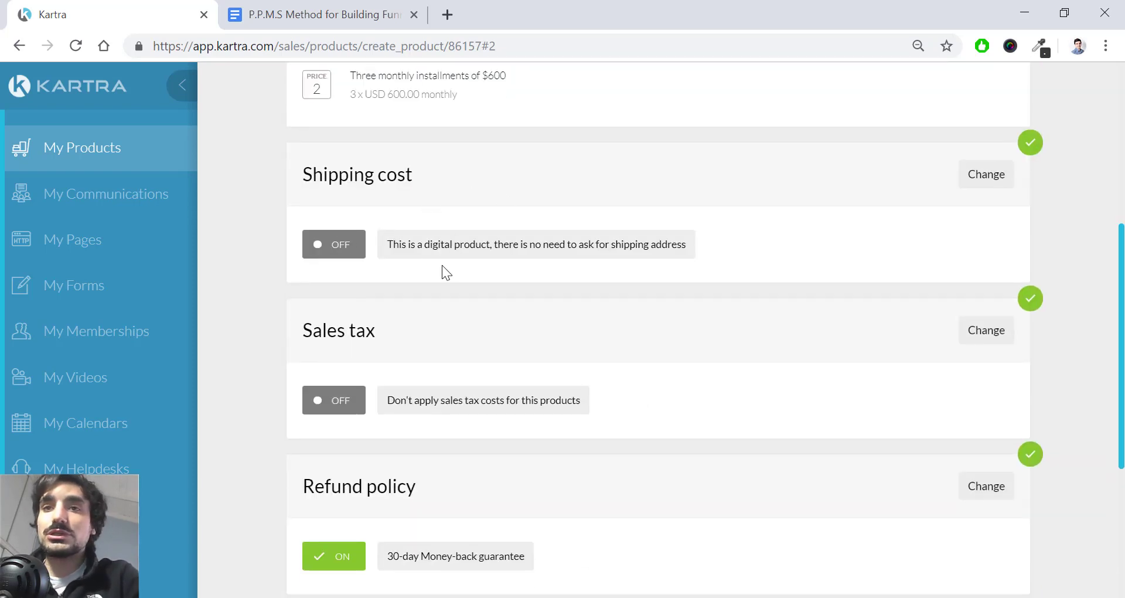
scroll(442, 265, "down", 2)
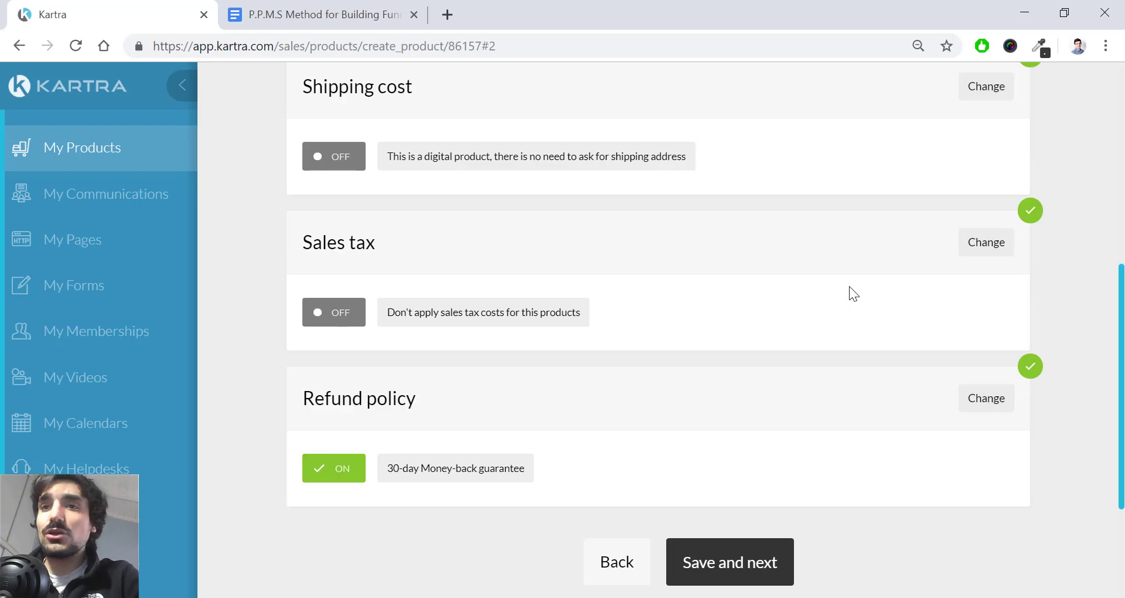
left_click(982, 240)
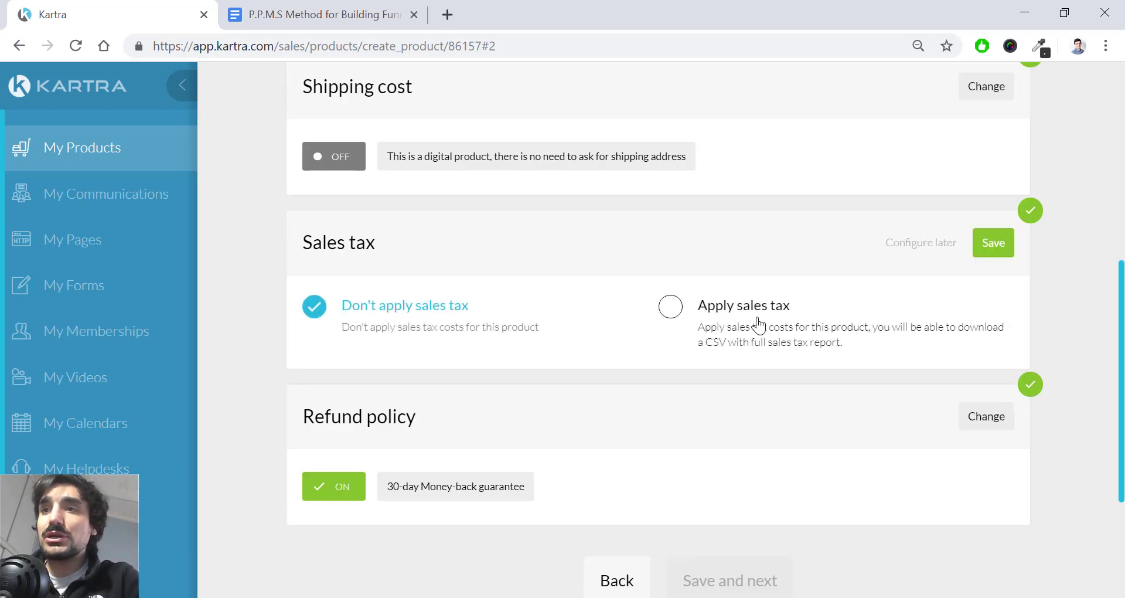
left_click(761, 352)
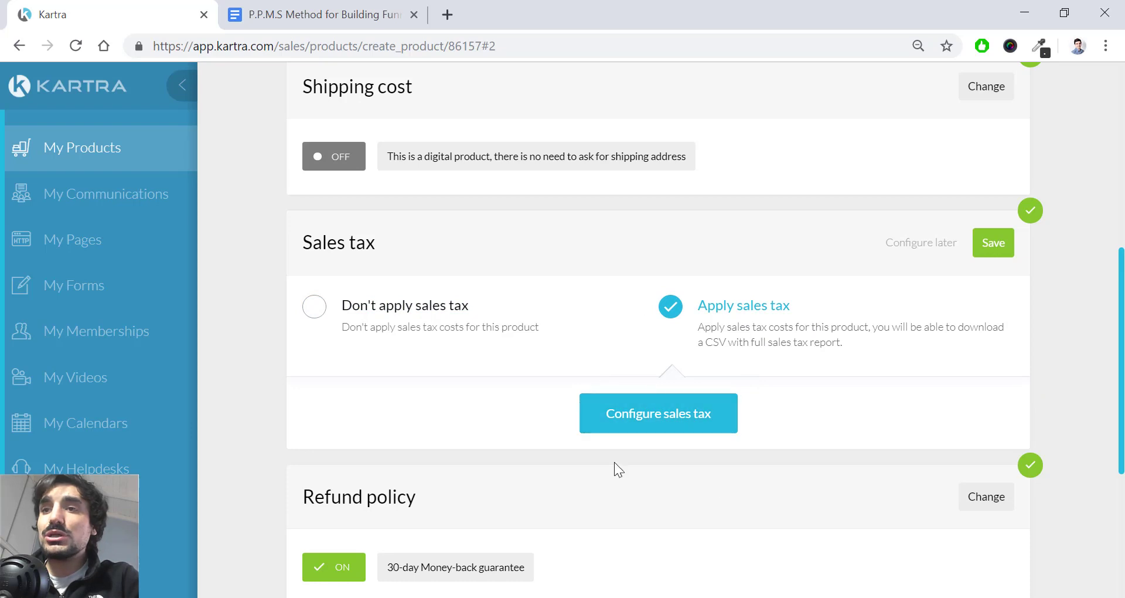
left_click(319, 305)
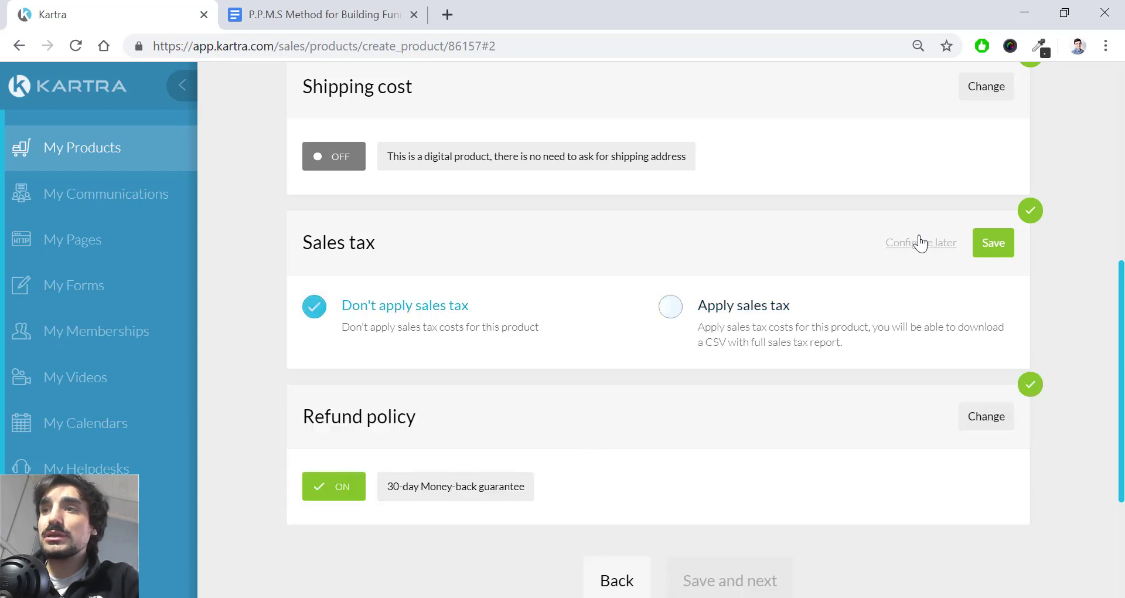
left_click(992, 243)
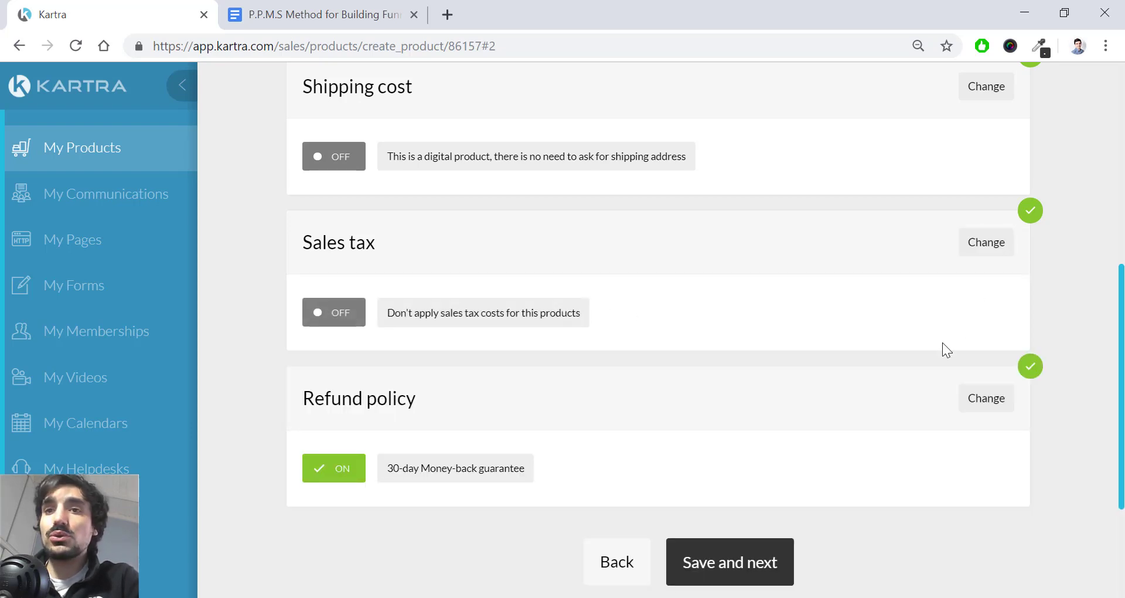
Review the pricing, shipping, tax and refund settings, save them, and continue to the contents stage.
scroll(813, 410, "down", 2)
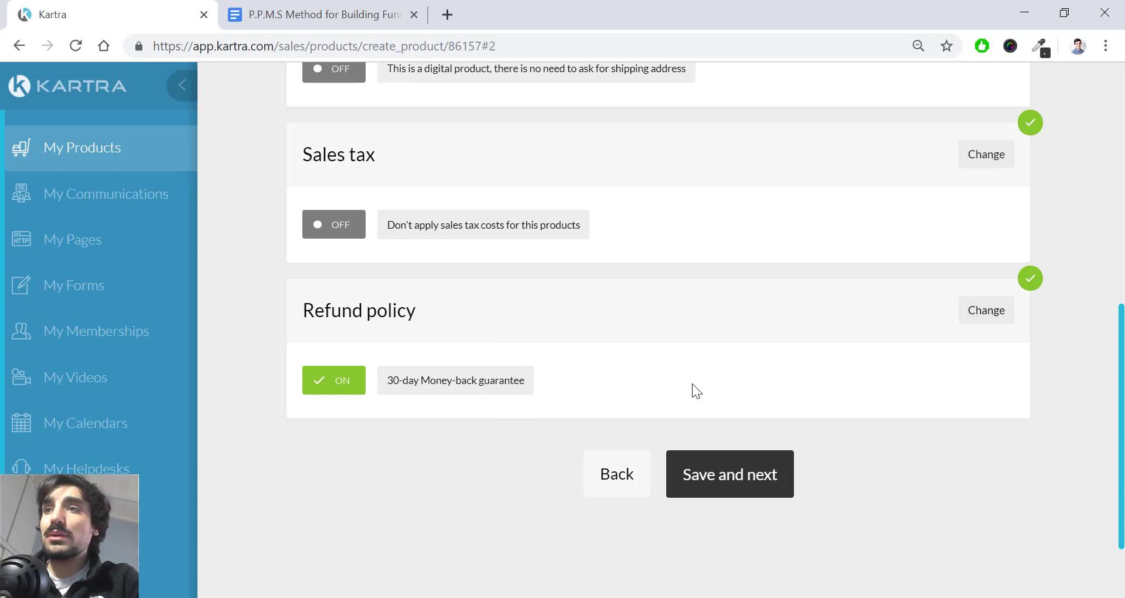
scroll(695, 382, "up", 8)
scroll(695, 383, "down", 8)
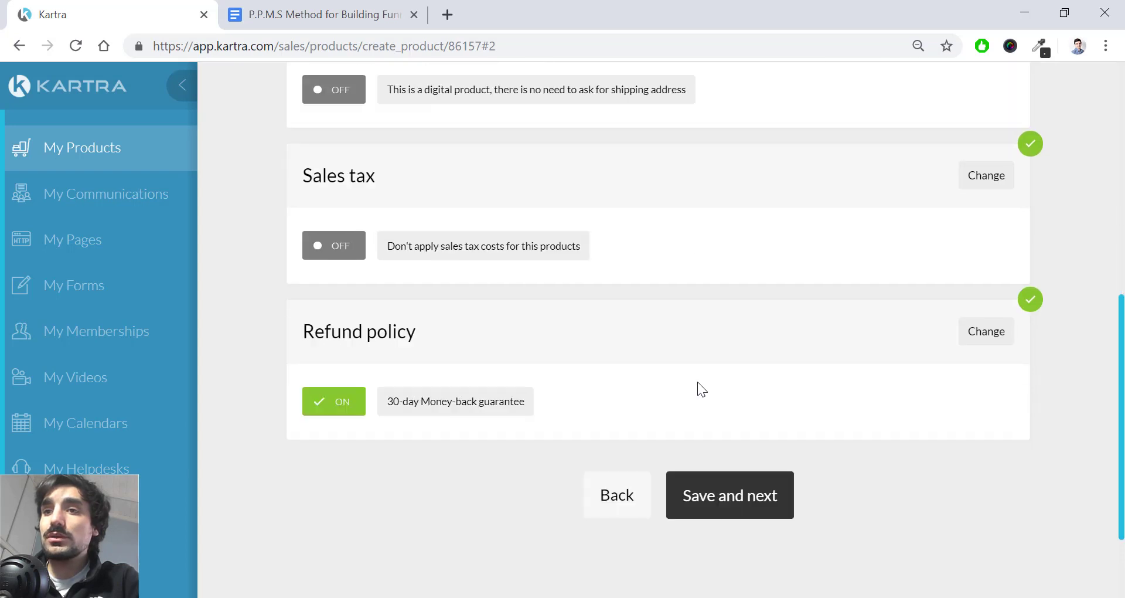
scroll(697, 381, "down", 3)
left_click(728, 380)
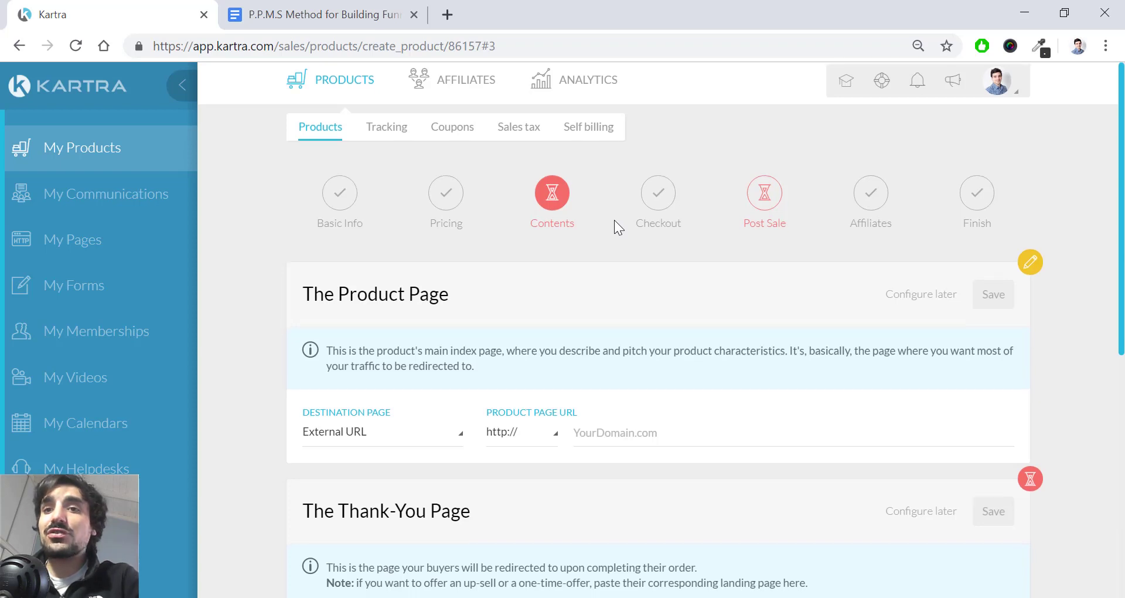
scroll(614, 220, "down", 2)
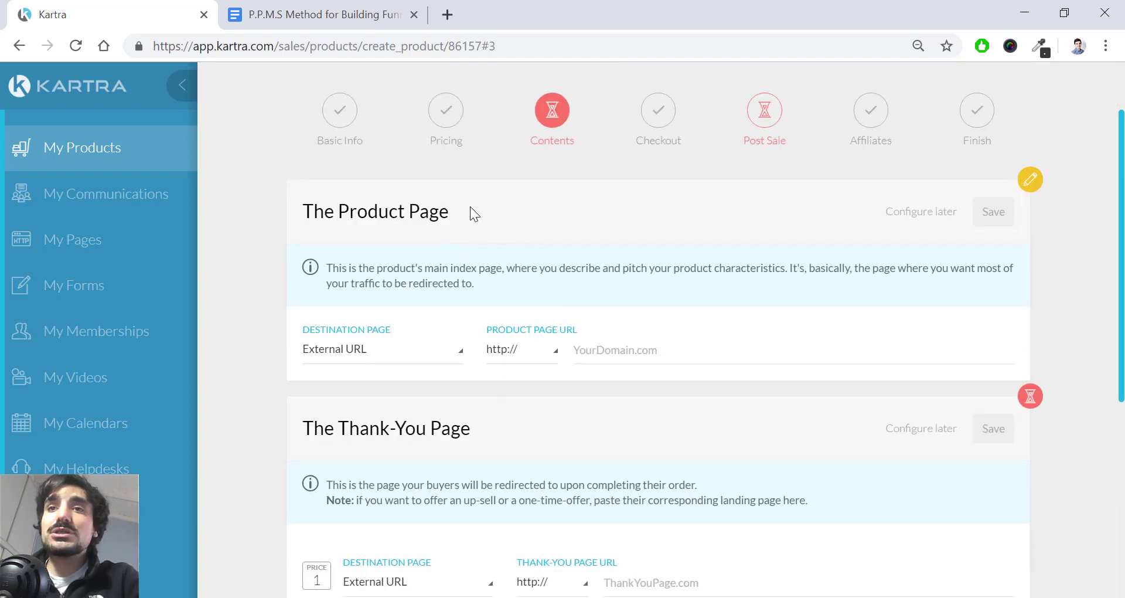
left_click_drag(472, 213, 184, 181)
triple_click(307, 202)
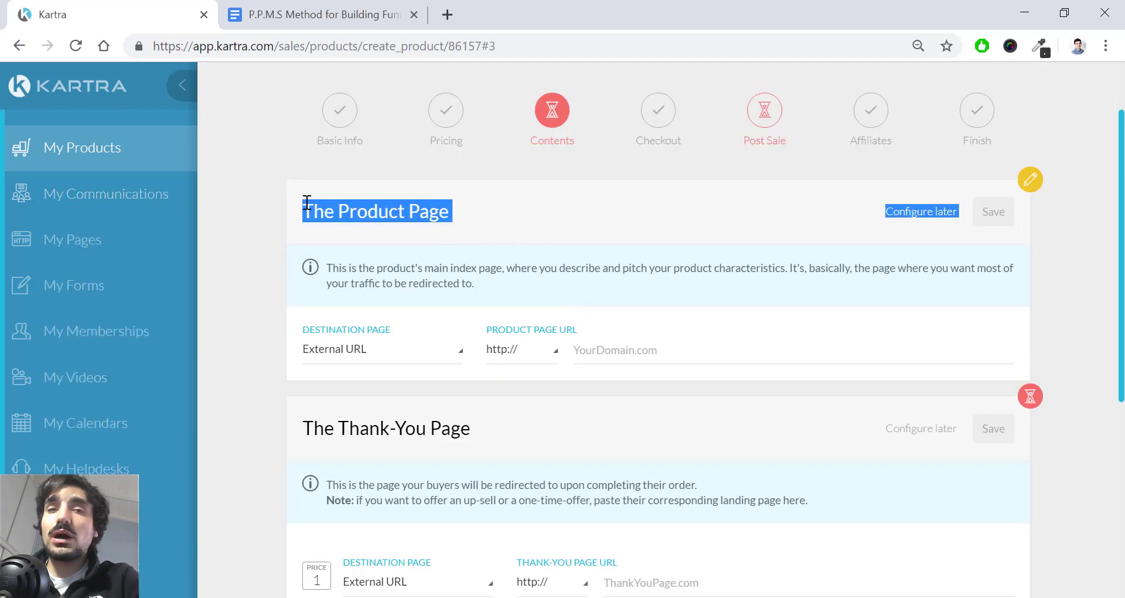
left_click(538, 216)
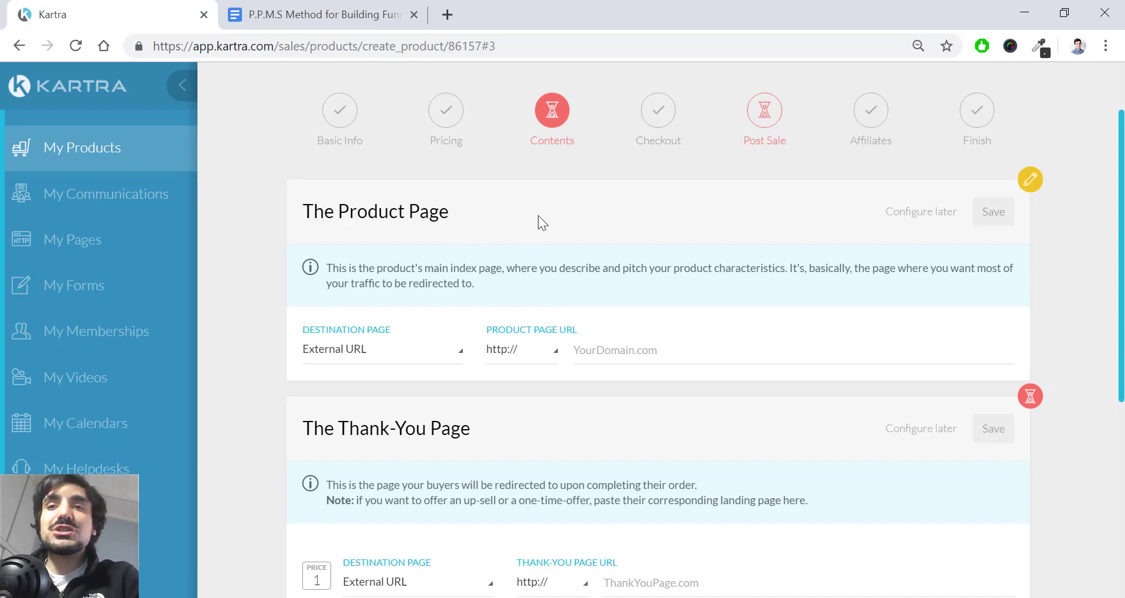
Set the product page to the Kartra page VSL, under "No category in particular", and save it.
left_click(435, 354)
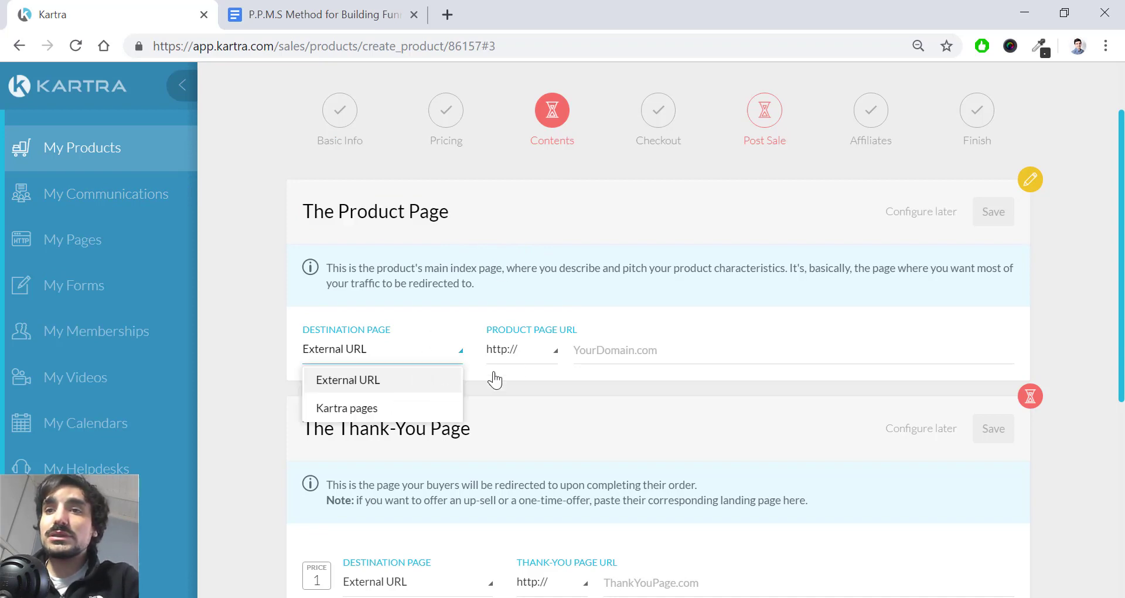
left_click(445, 407)
left_click(536, 354)
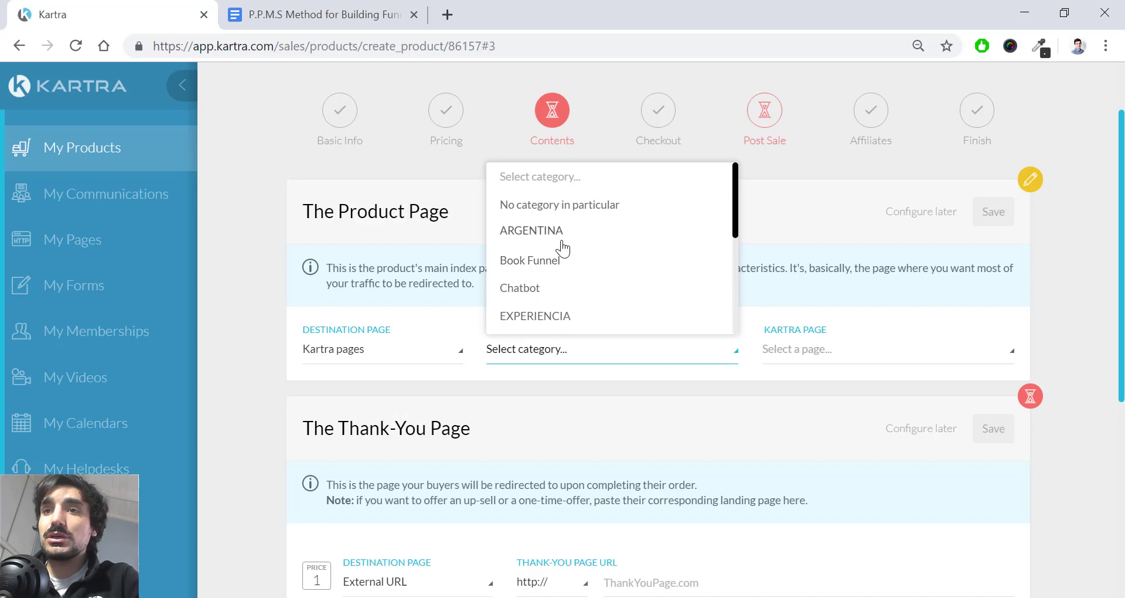
scroll(563, 250, "down", 5)
scroll(565, 251, "up", 5)
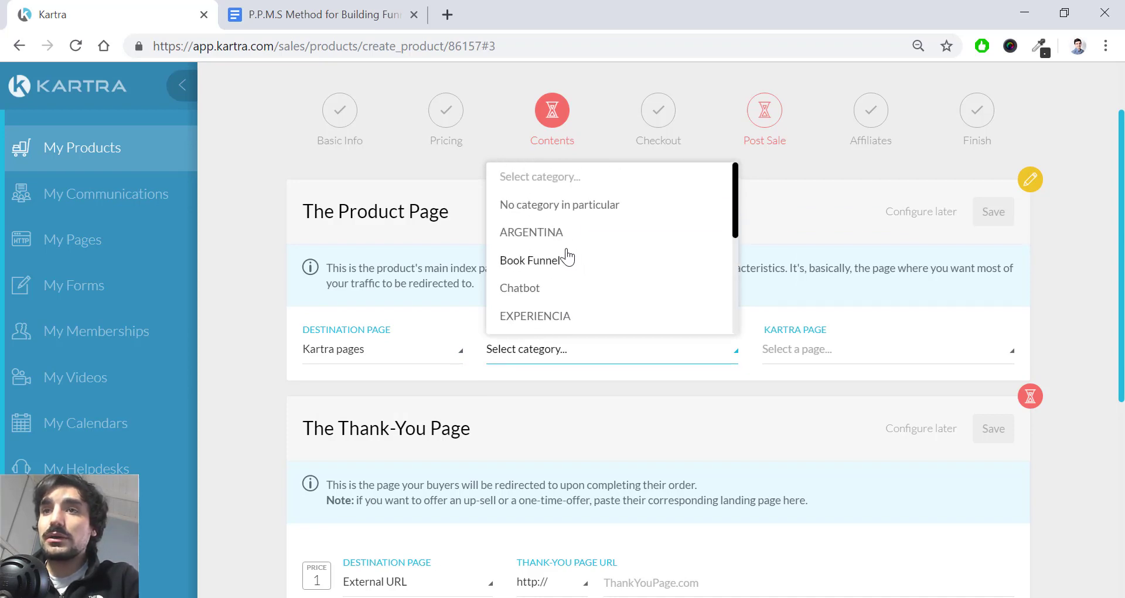
left_click(592, 210)
left_click(868, 363)
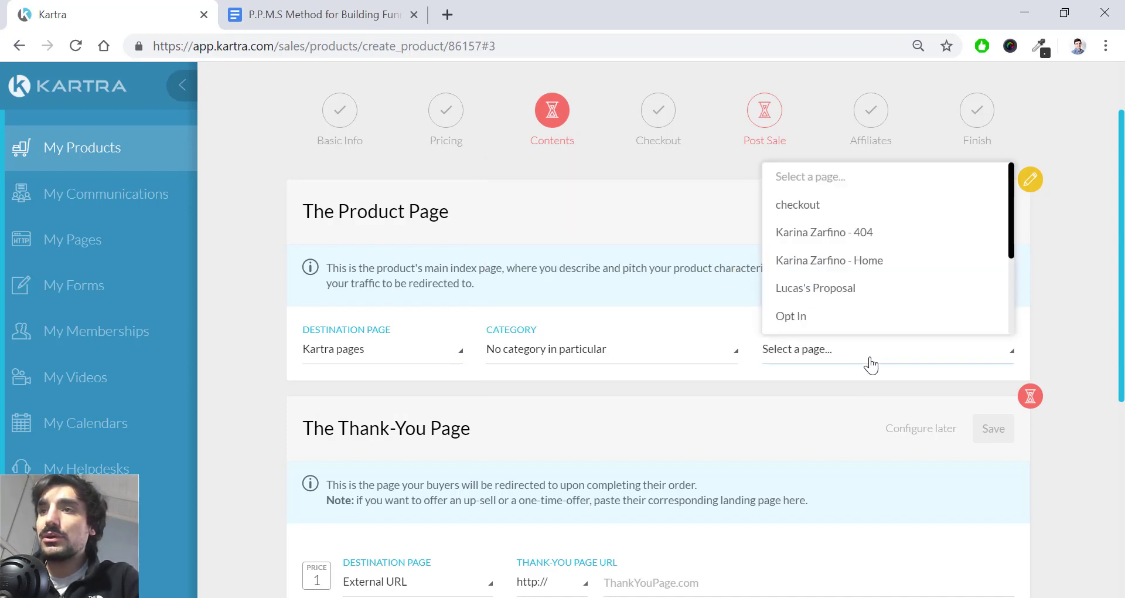
scroll(777, 282, "down", 4)
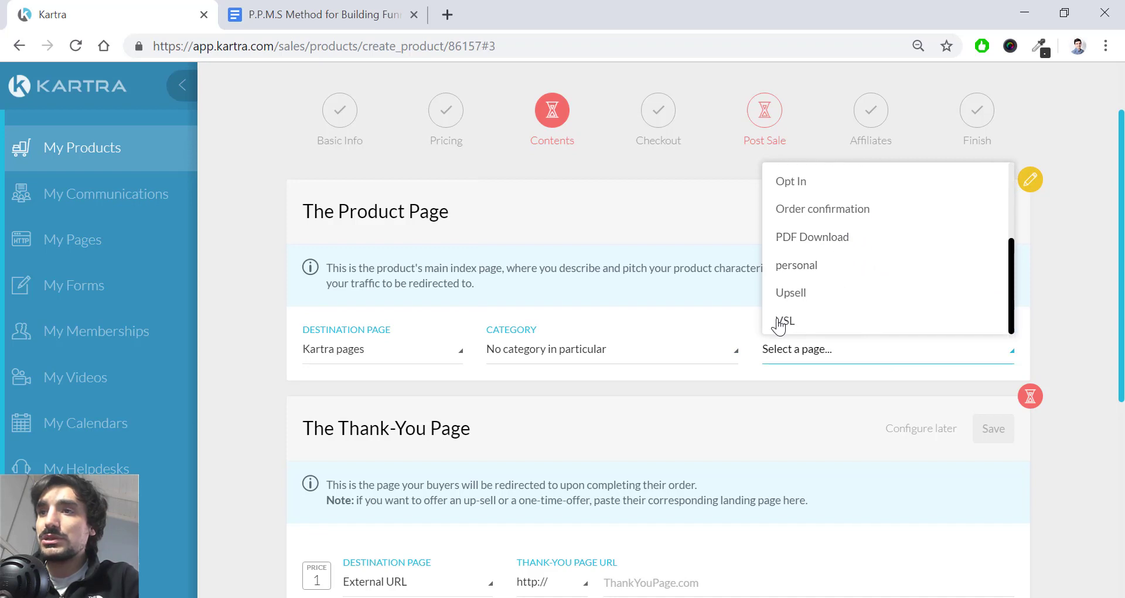
left_click(784, 321)
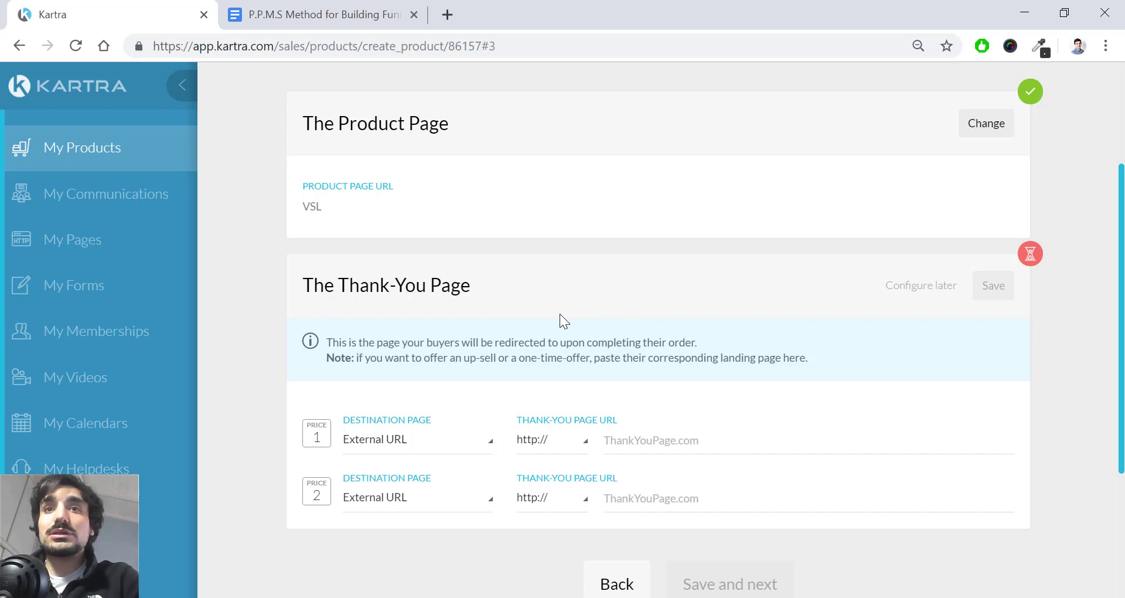
Check the plan document's list of pages for the upsell page and read the thank-you page note about up-sells.
left_click(369, 8)
scroll(474, 314, "up", 2)
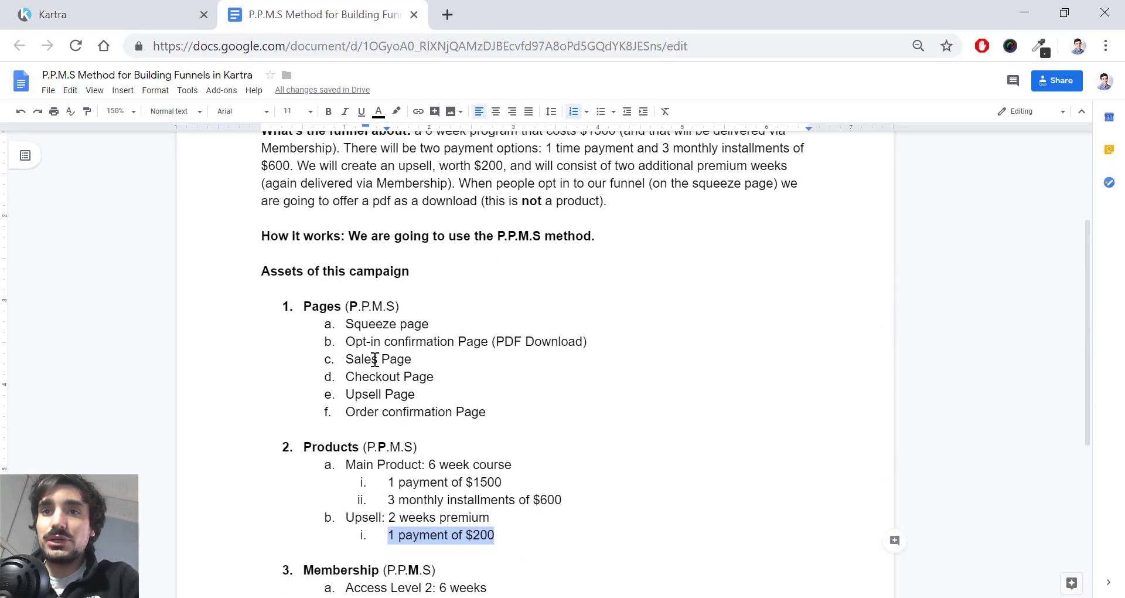
left_click(349, 360)
mouse_move(346, 376)
left_mouse_down()
mouse_move(441, 369)
mouse_move(419, 394)
mouse_move(345, 396)
left_mouse_up()
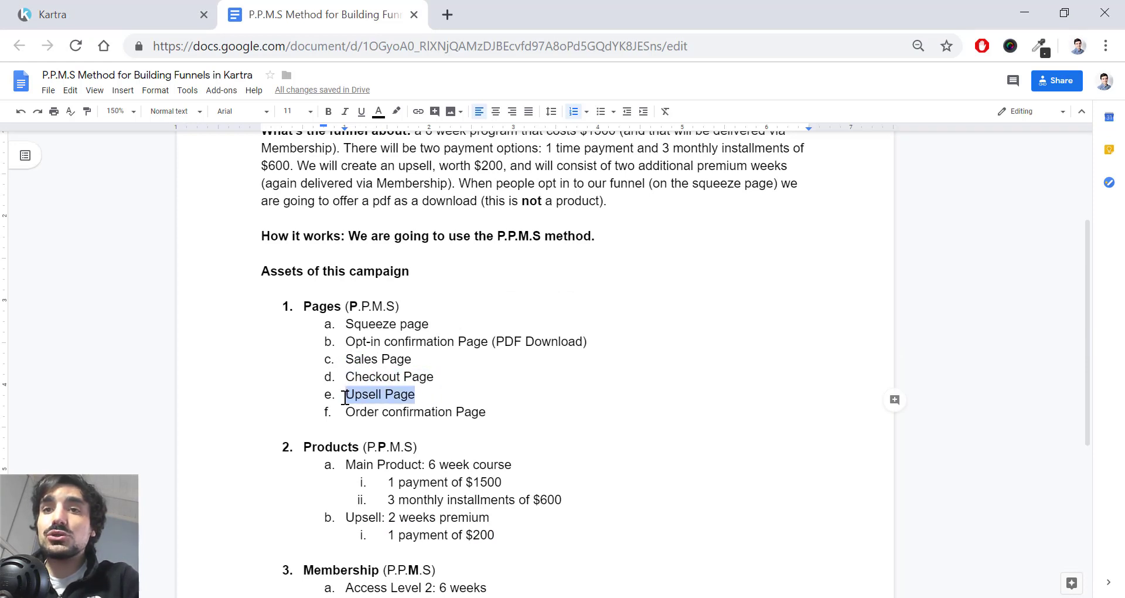
left_click(170, 15)
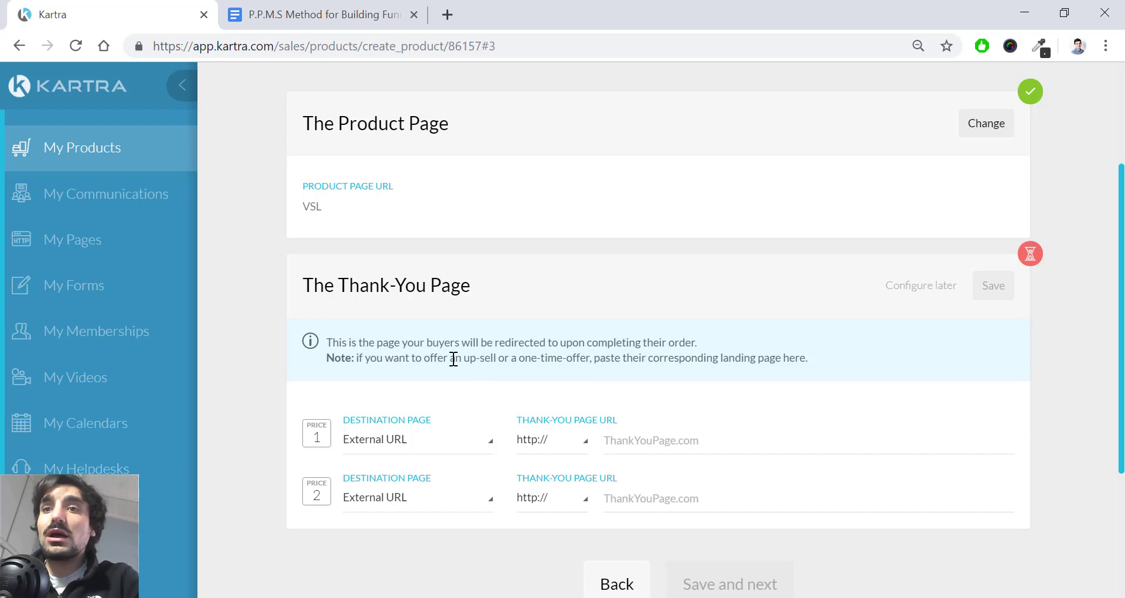
left_click_drag(470, 357, 795, 357)
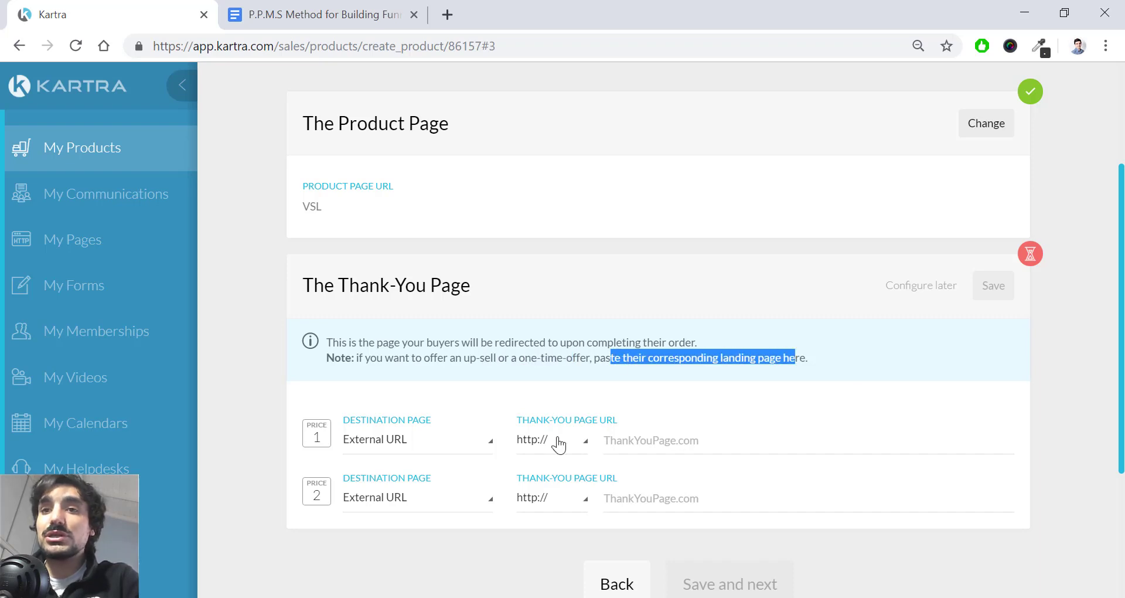
Set the thank-you page for price 1 to the Kartra page Upsell, under "No category in particular".
left_click(479, 448)
left_click(417, 495)
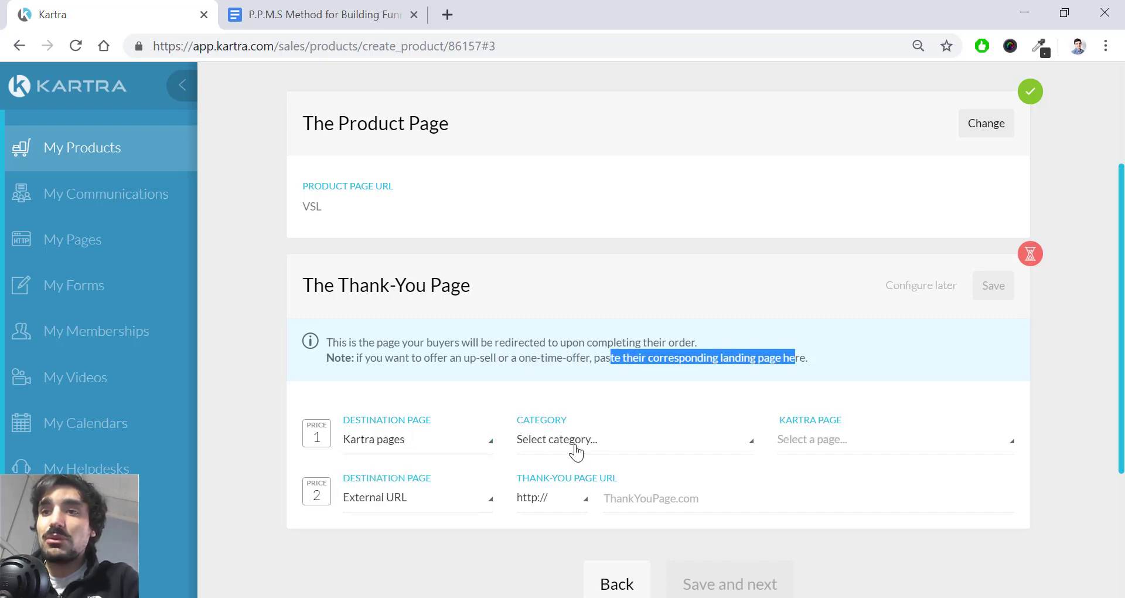
left_click(599, 458)
left_click(595, 294)
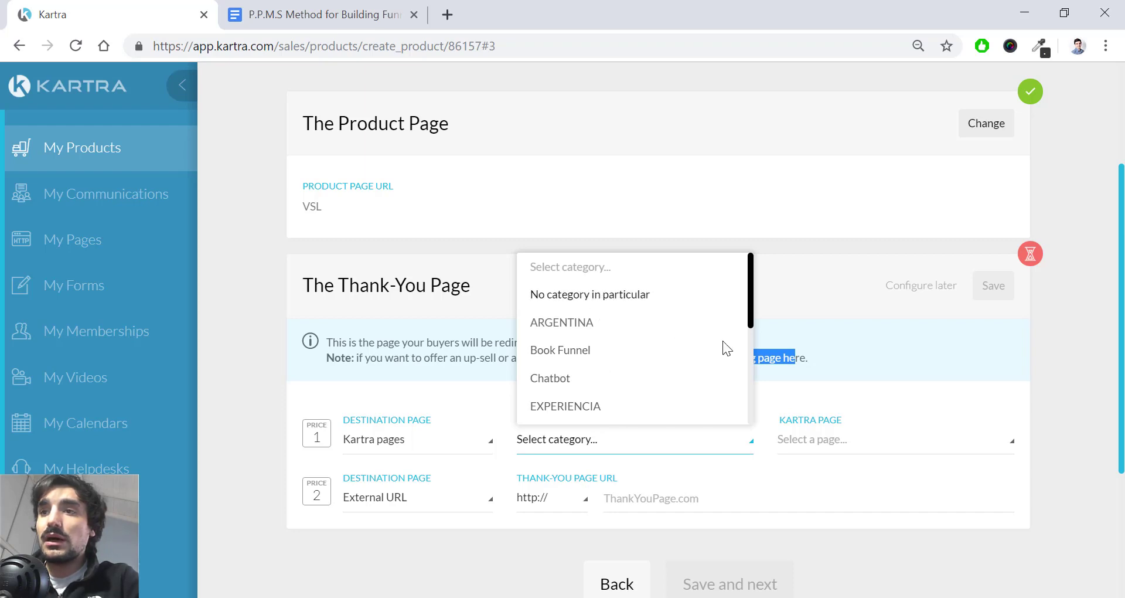
left_click(841, 447)
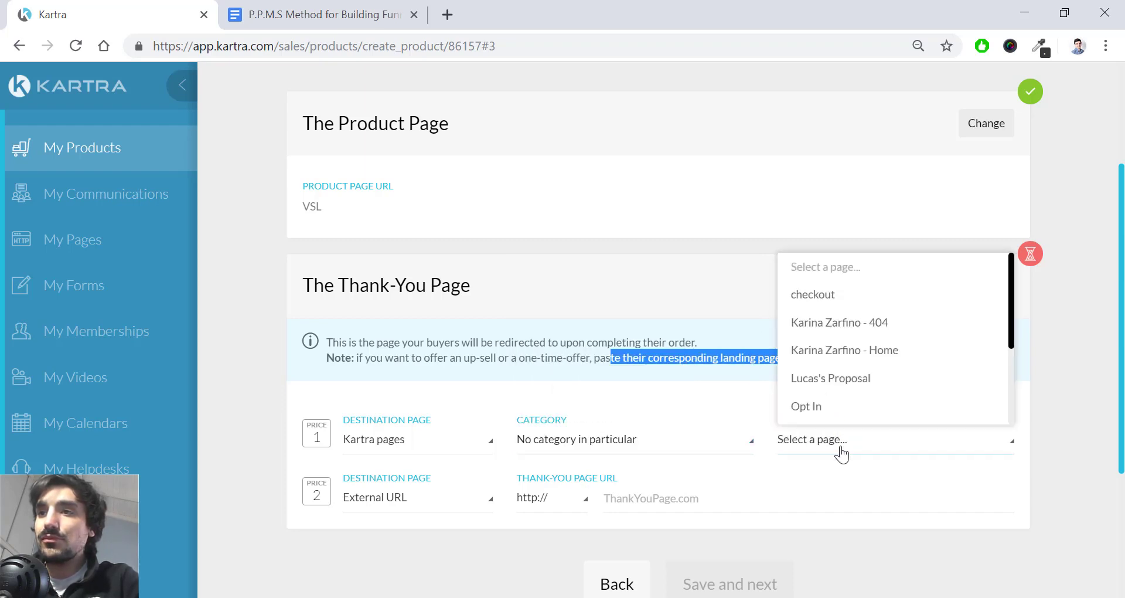
scroll(838, 384, "down", 3)
left_click(829, 381)
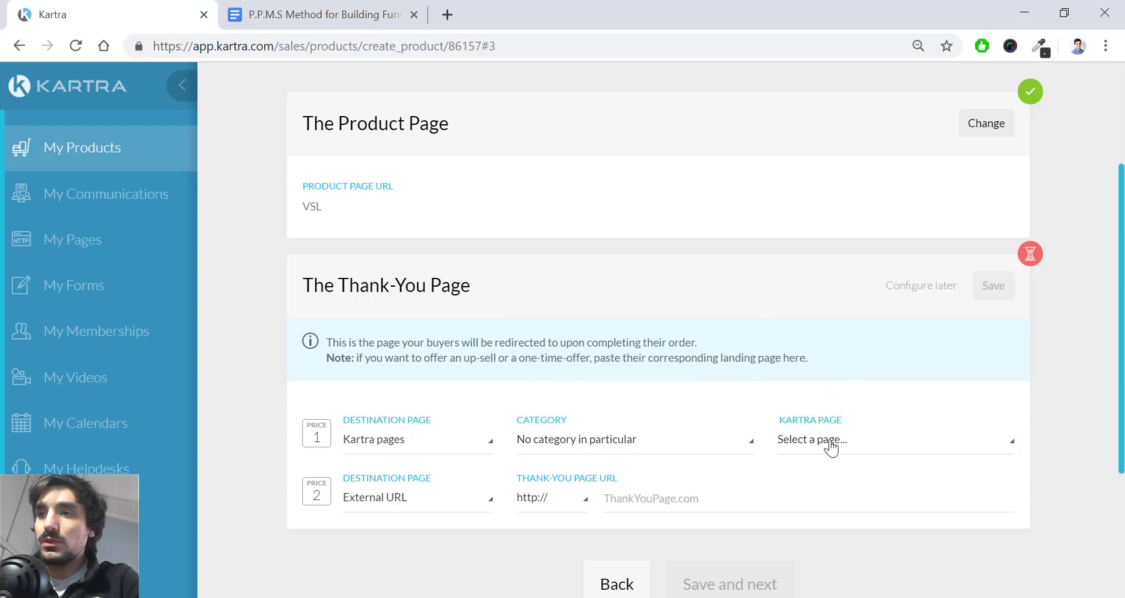
left_click(828, 445)
scroll(819, 413, "down", 4)
scroll(816, 293, "up", 3)
left_click(811, 344)
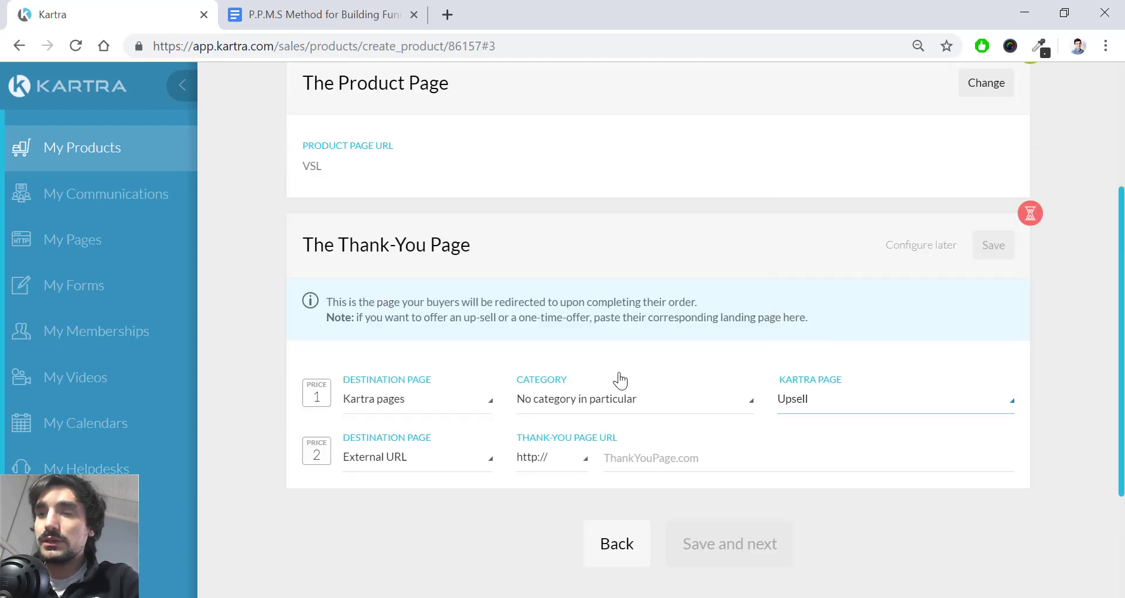
Set price 2's thank-you page to the Kartra page Upsell, under "No category in particular", then save and continue to the checkout stage.
left_click(442, 455)
left_click(388, 515)
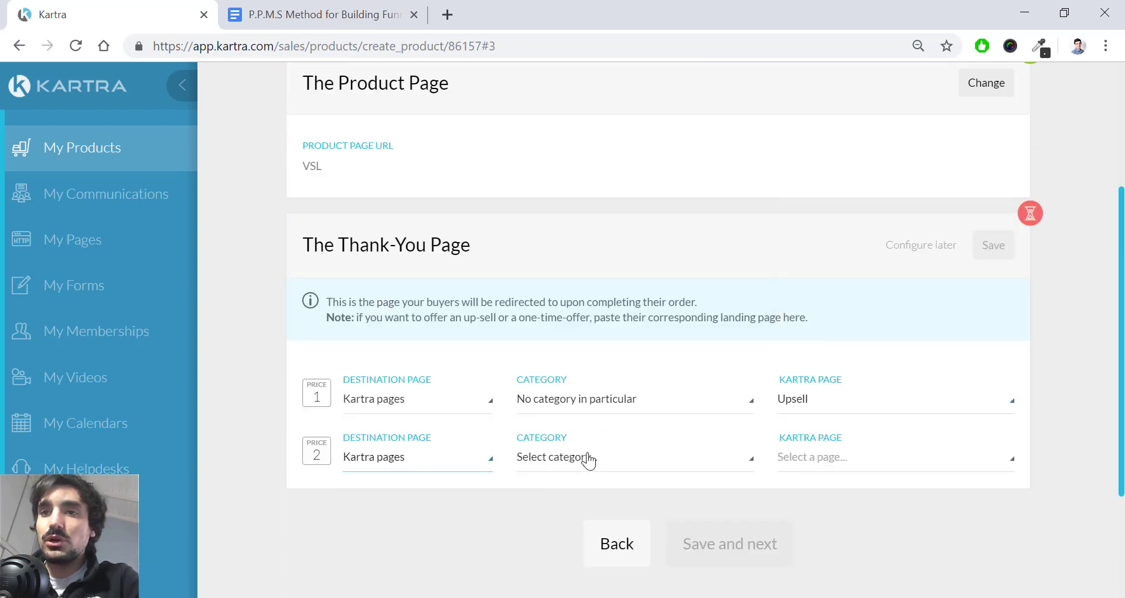
left_click(590, 460)
left_click(606, 313)
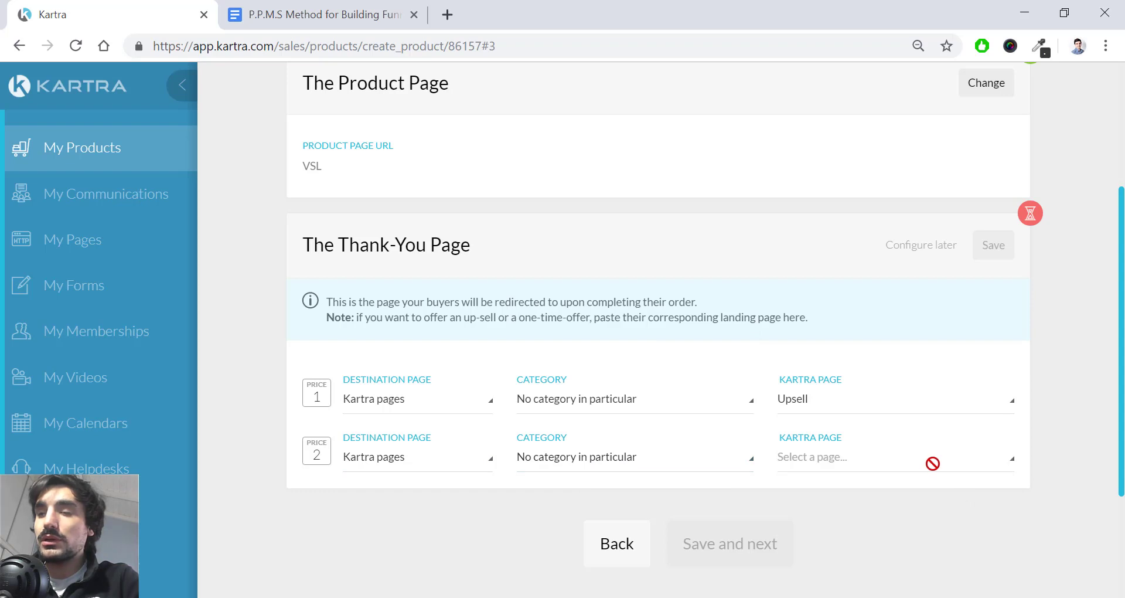
left_click(901, 464)
scroll(871, 371, "down", 3)
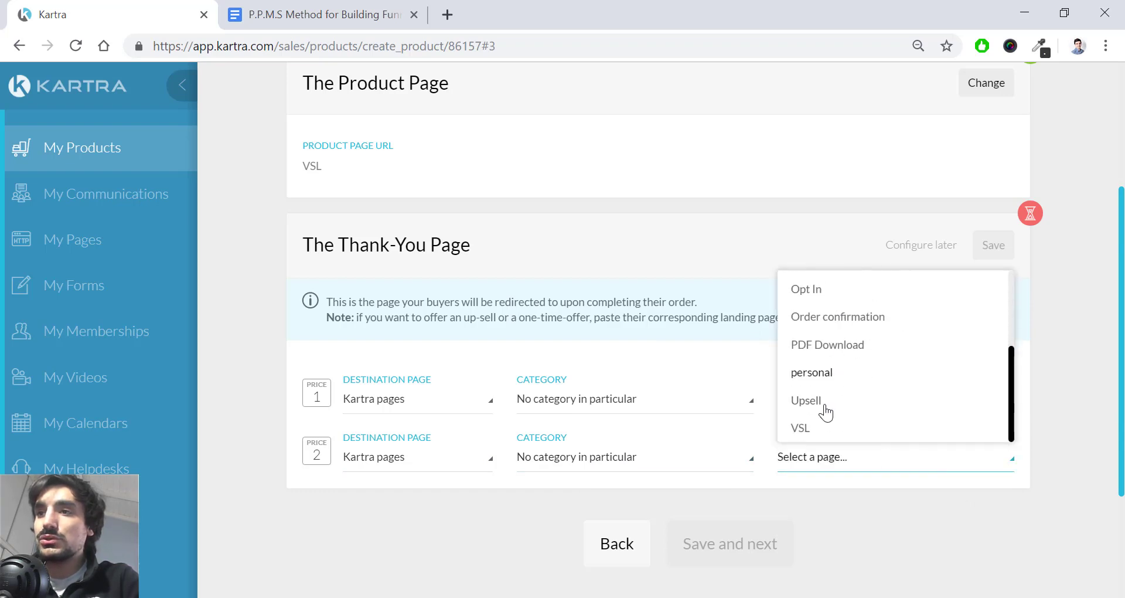
left_click(823, 414)
left_click(993, 245)
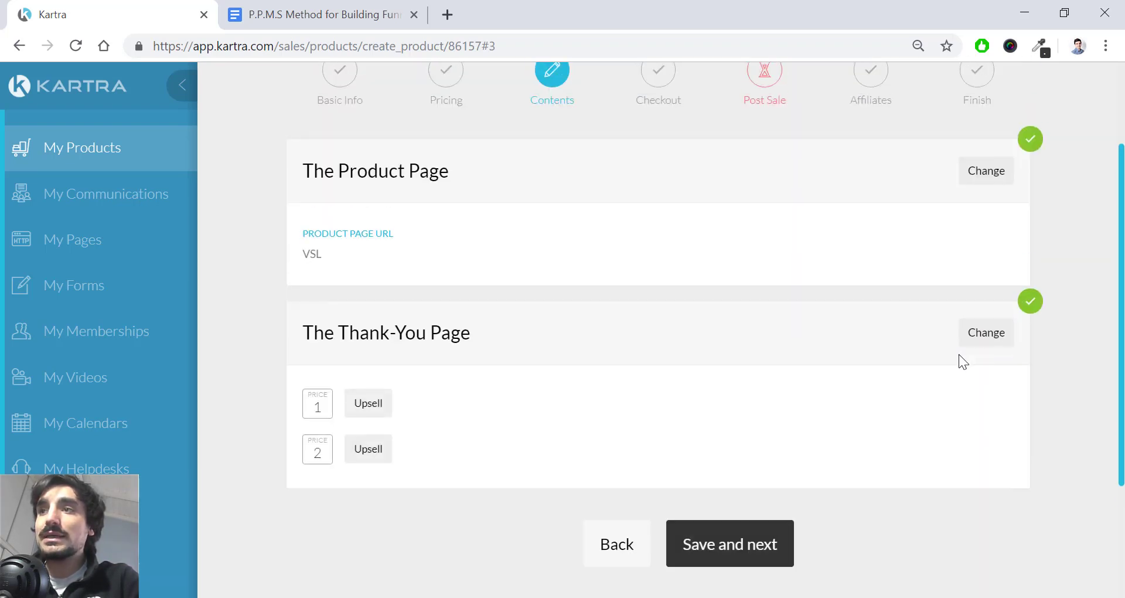
left_click(757, 521)
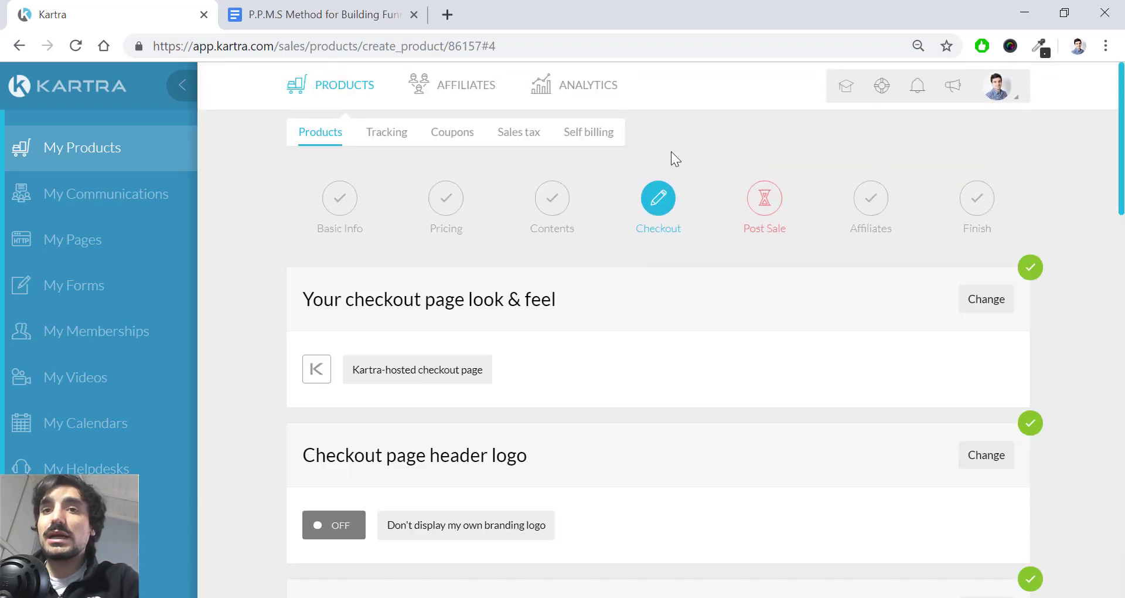
Browse the checkout page templates, return to Grey & Cyan, and save the look and feel as a Kartra-hosted checkout page.
left_click(986, 298)
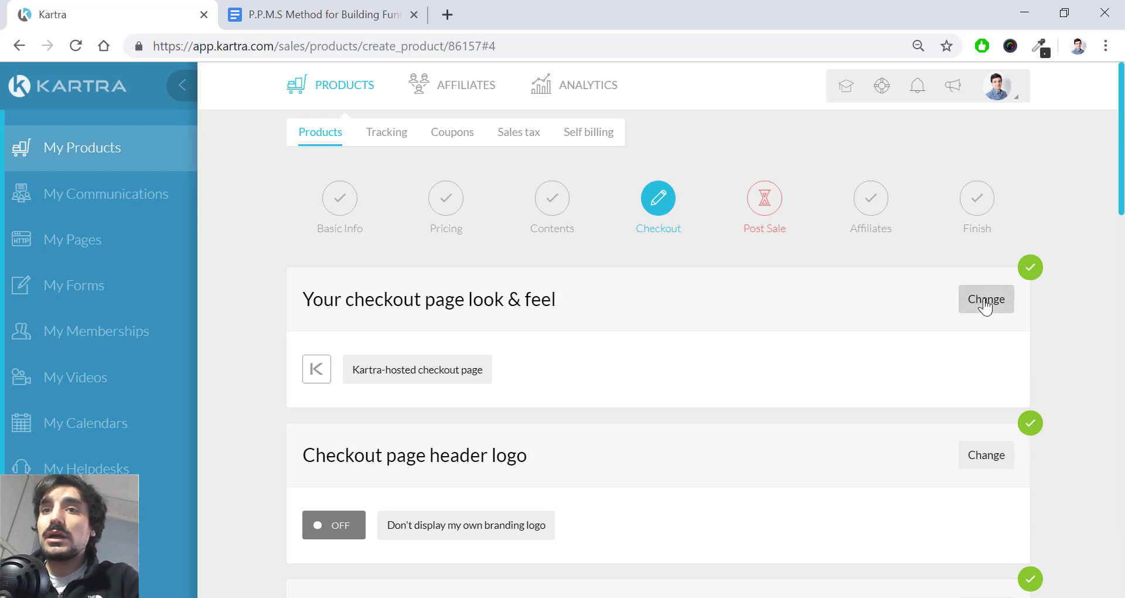
scroll(835, 357, "down", 2)
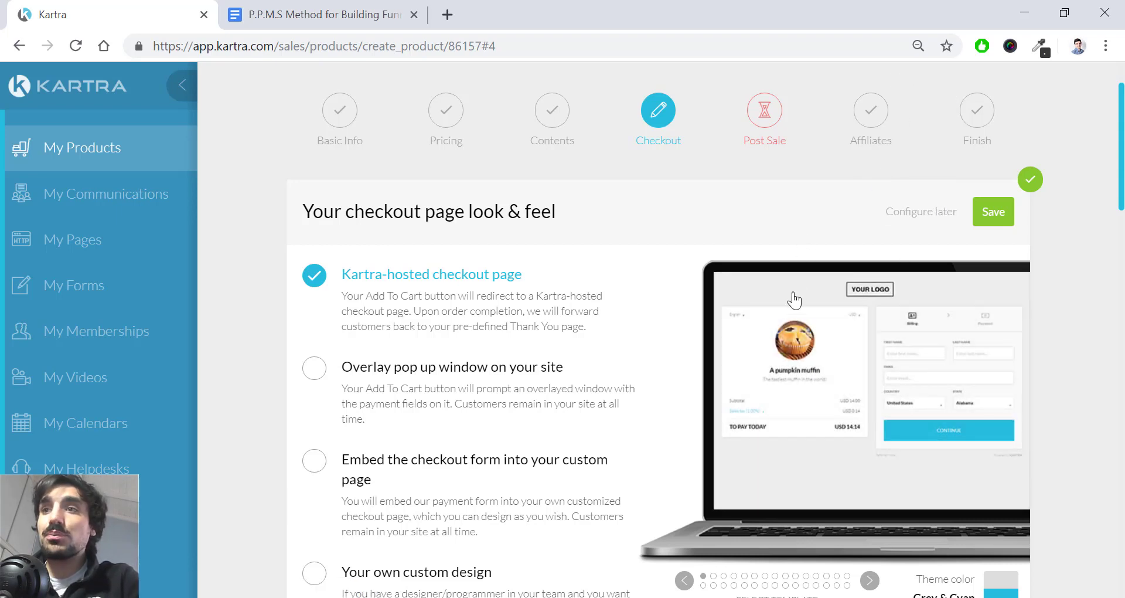
scroll(912, 495, "down", 1)
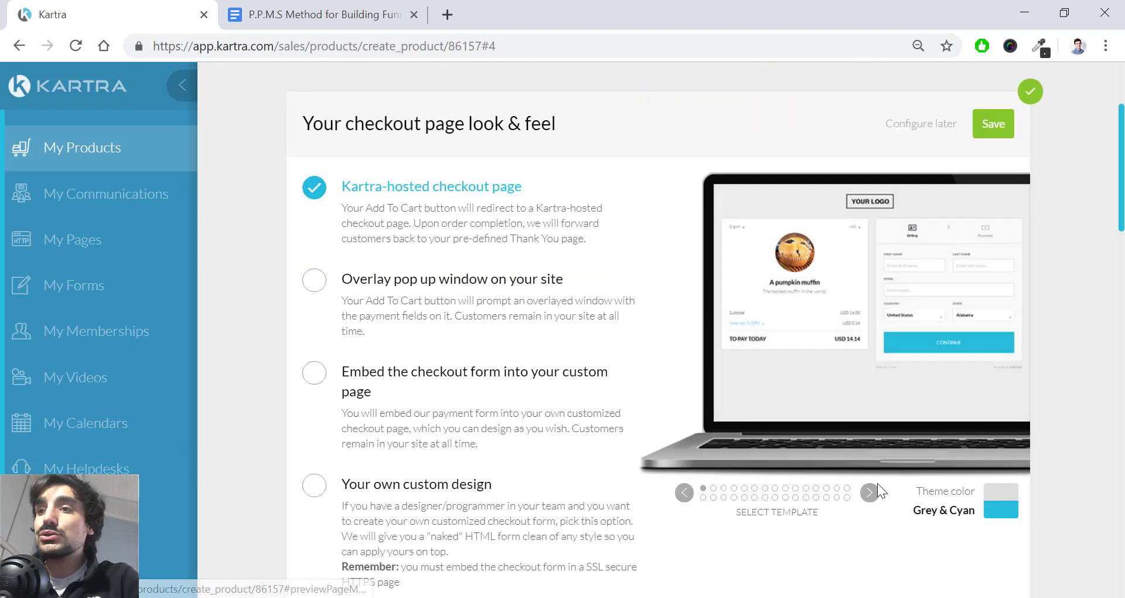
left_click(868, 494)
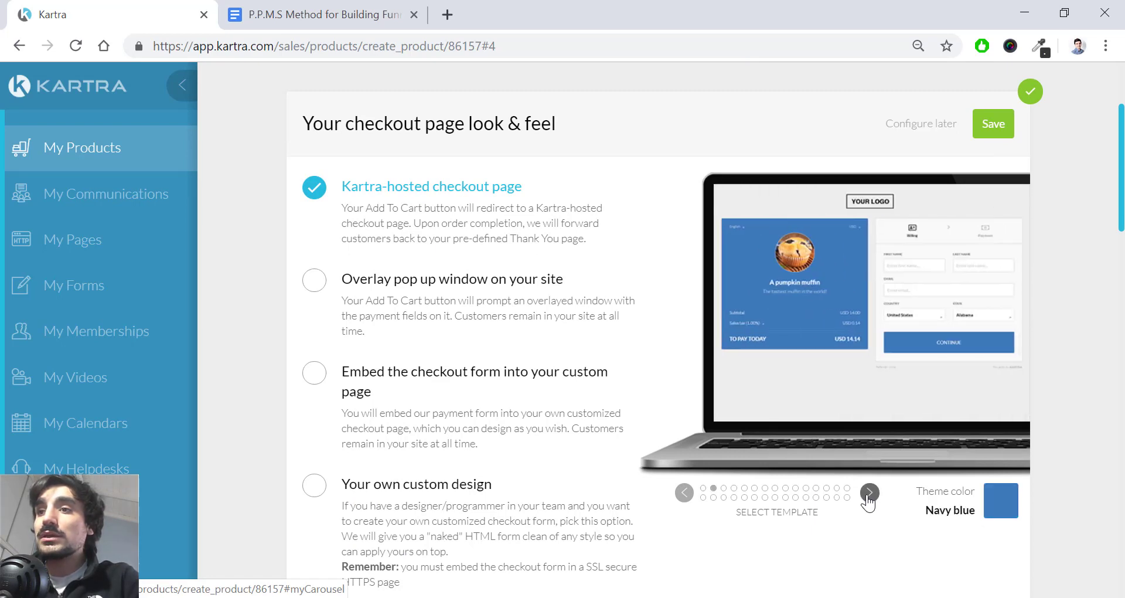
left_click(867, 495)
left_click(868, 494)
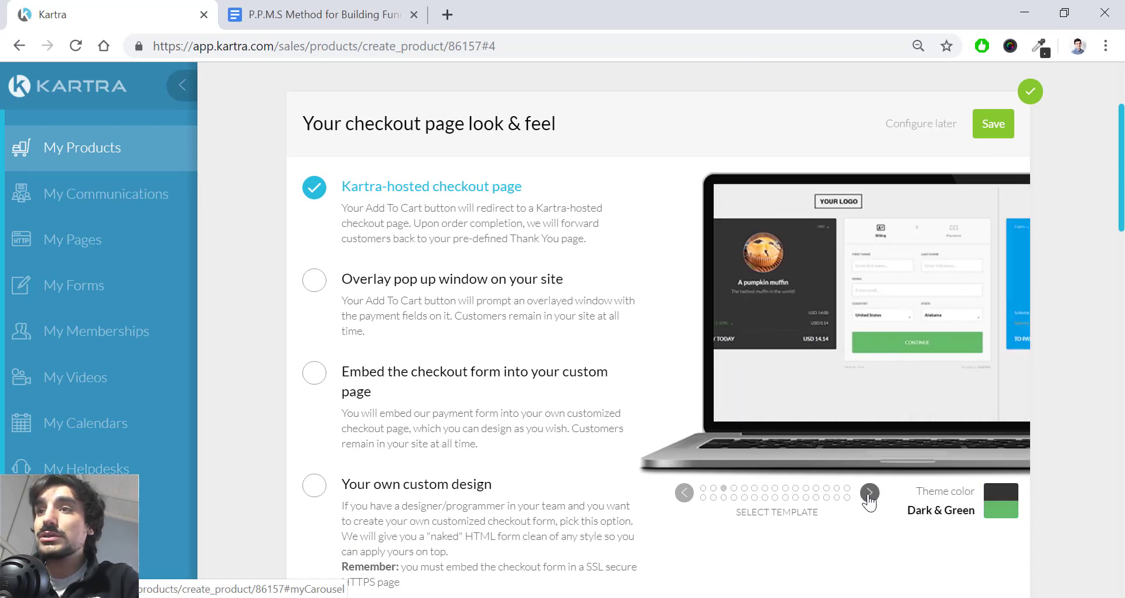
left_click(683, 495)
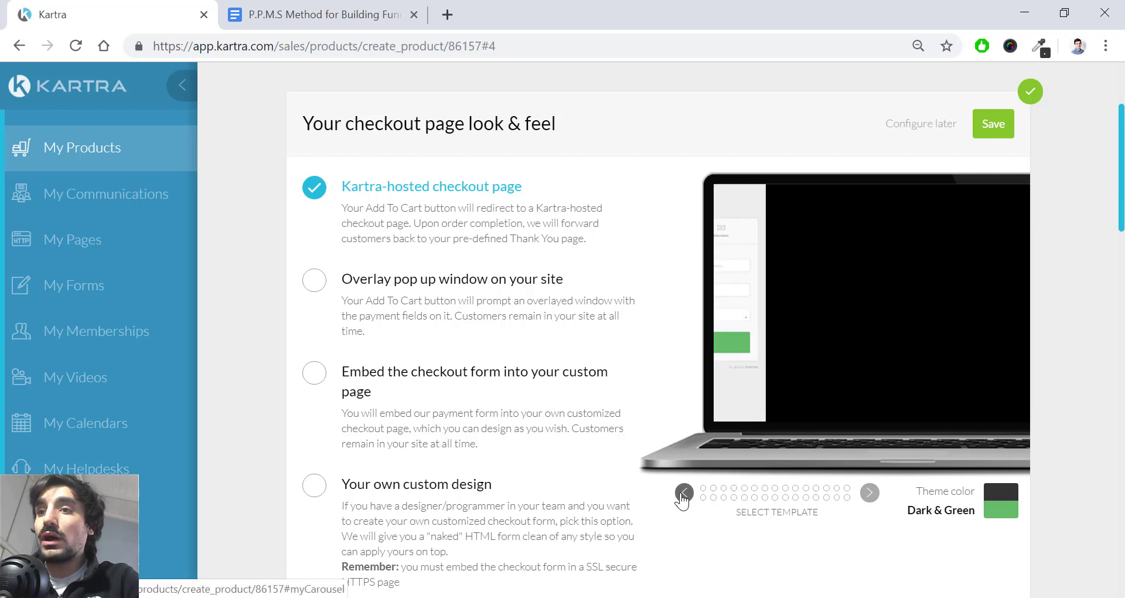
left_click(683, 495)
left_click(683, 495)
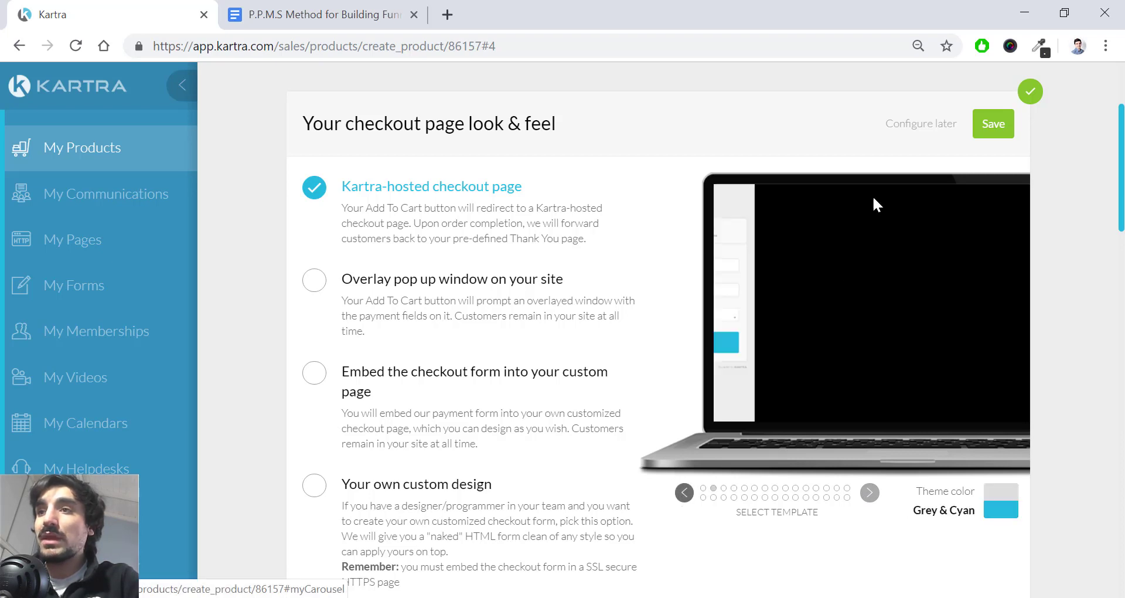
left_click(996, 131)
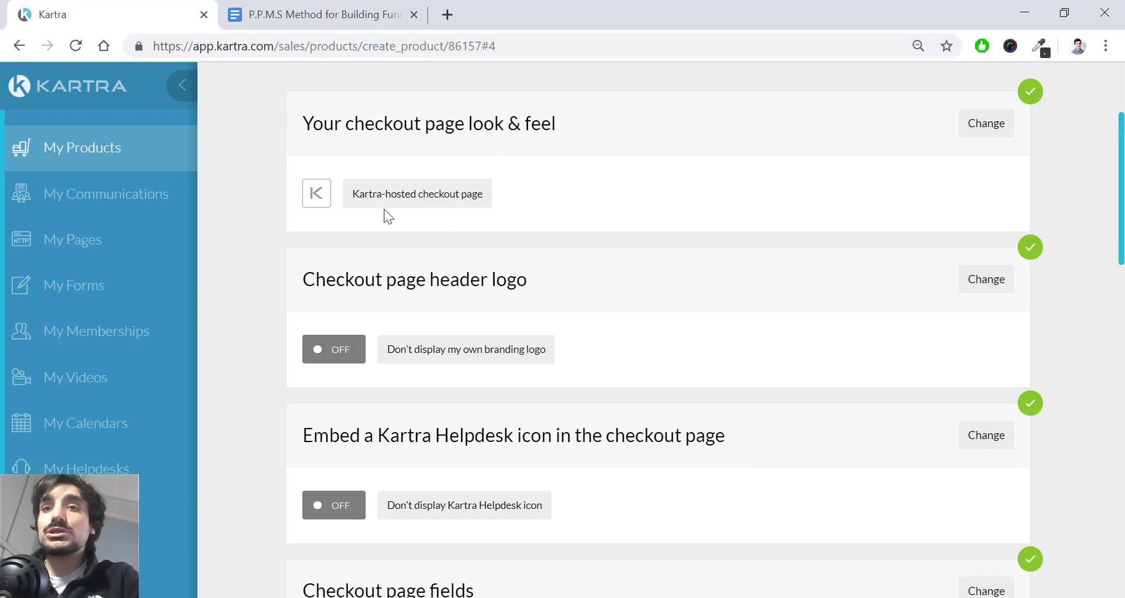
left_click(990, 120)
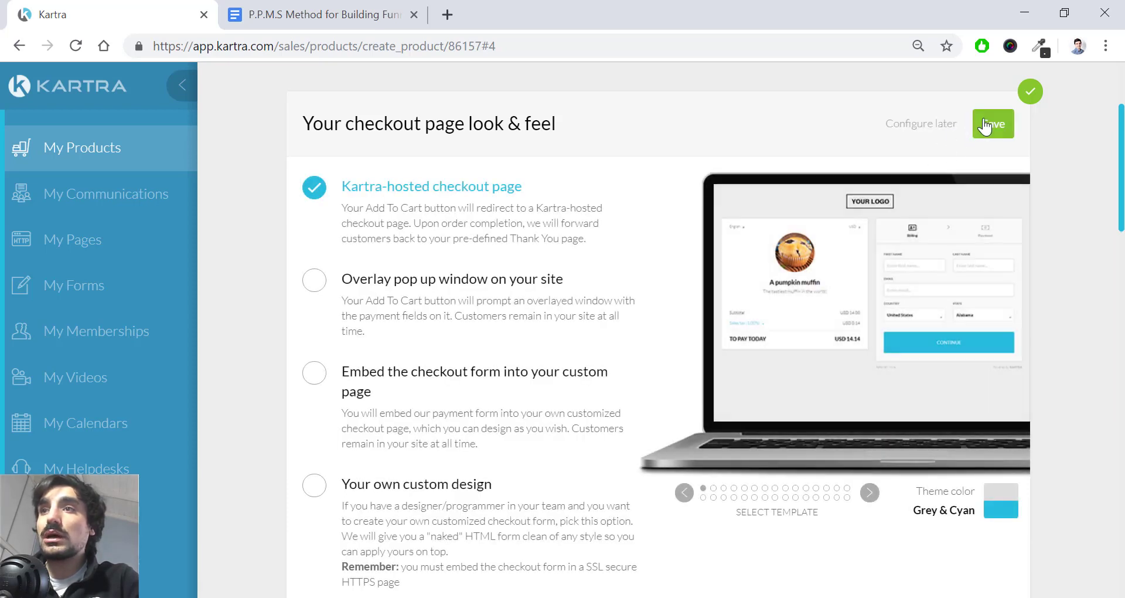
left_click(992, 124)
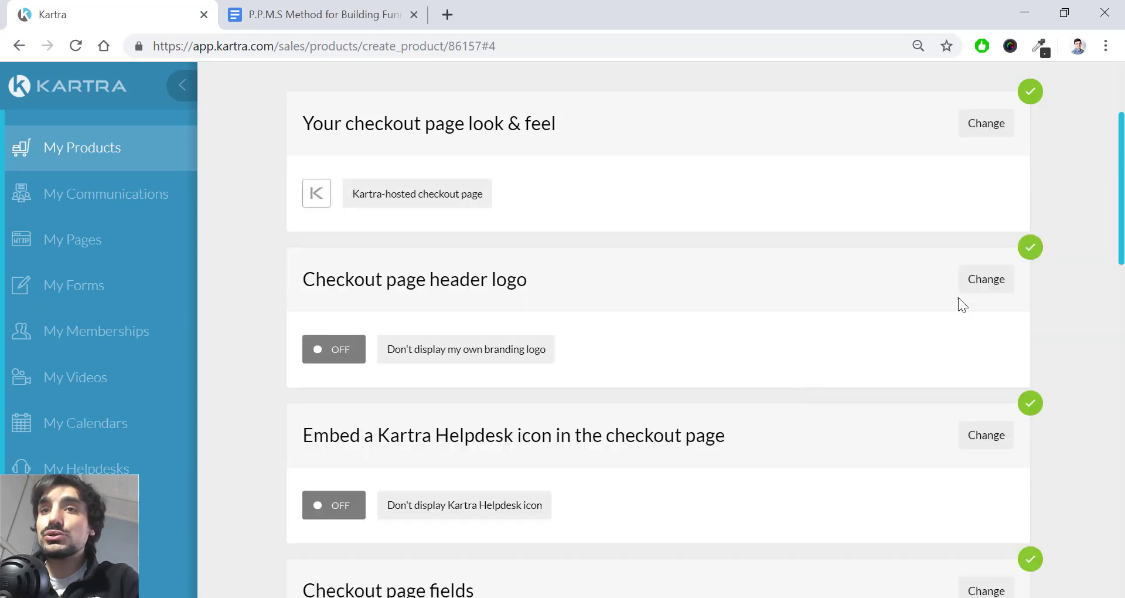
Review the header logo section and save the Kartra Helpdesk icon setting for the checkout page as "No, no need".
triple_click(432, 279)
left_click(283, 252)
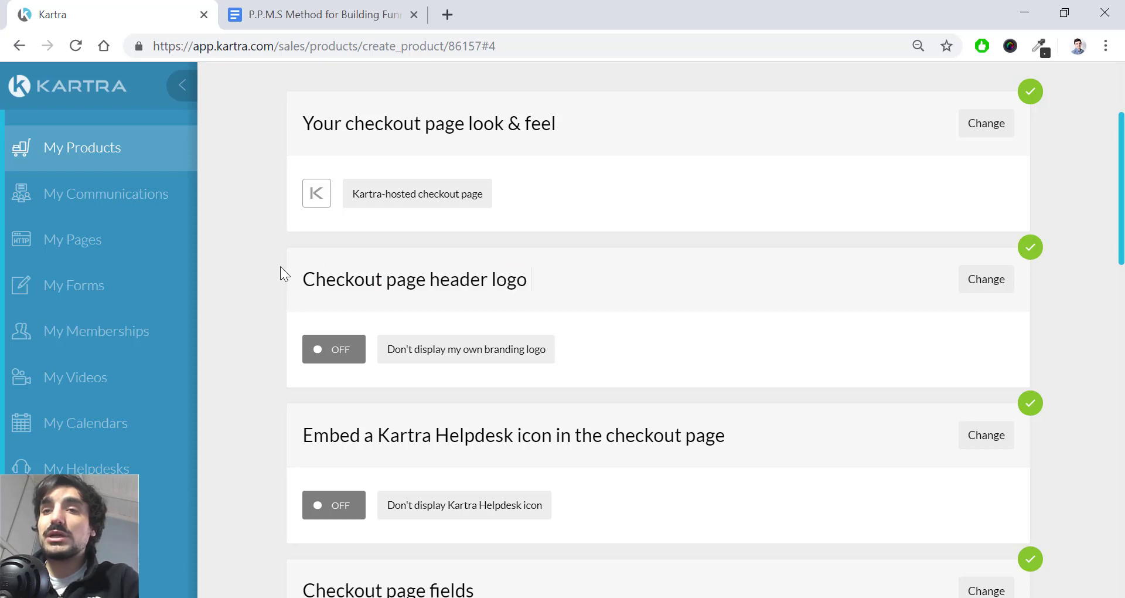
scroll(293, 281, "down", 1)
scroll(469, 317, "down", 1)
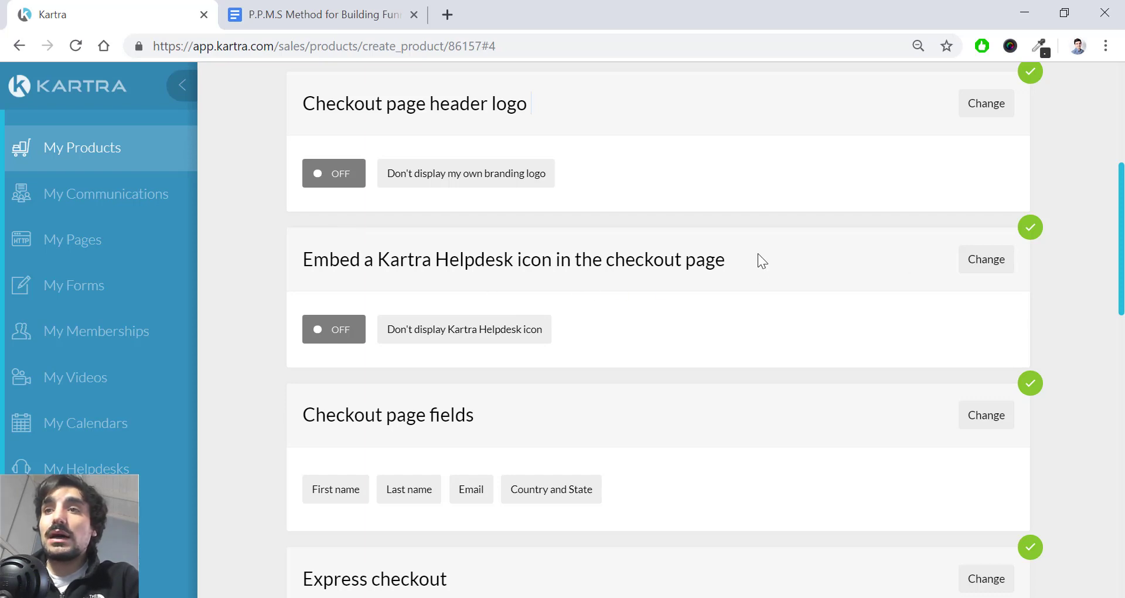
left_click(986, 260)
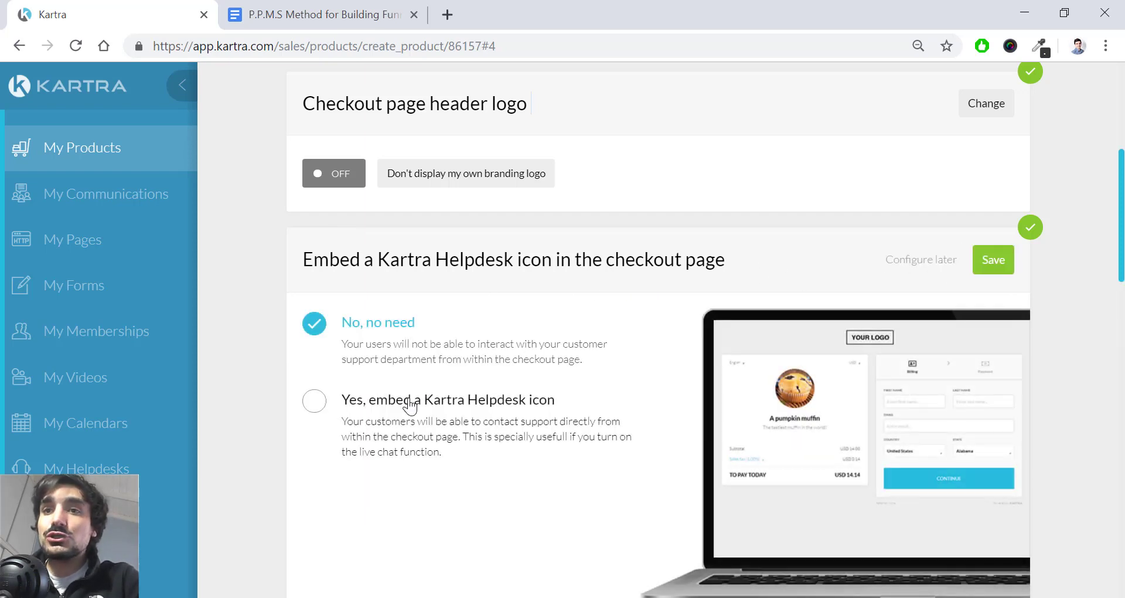
left_click(991, 261)
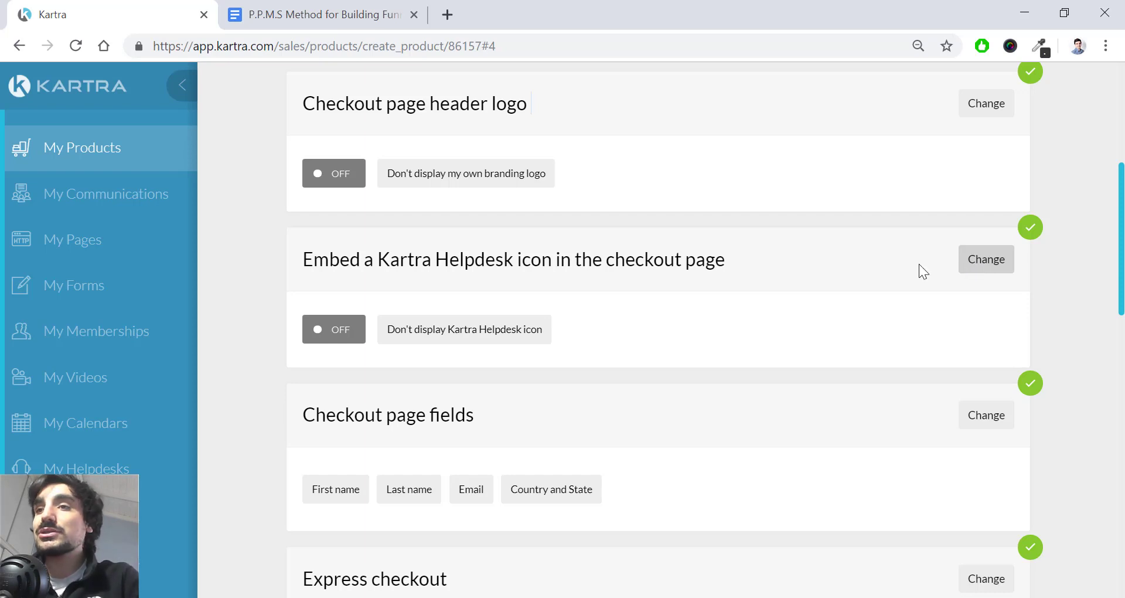
scroll(920, 272, "down", 3)
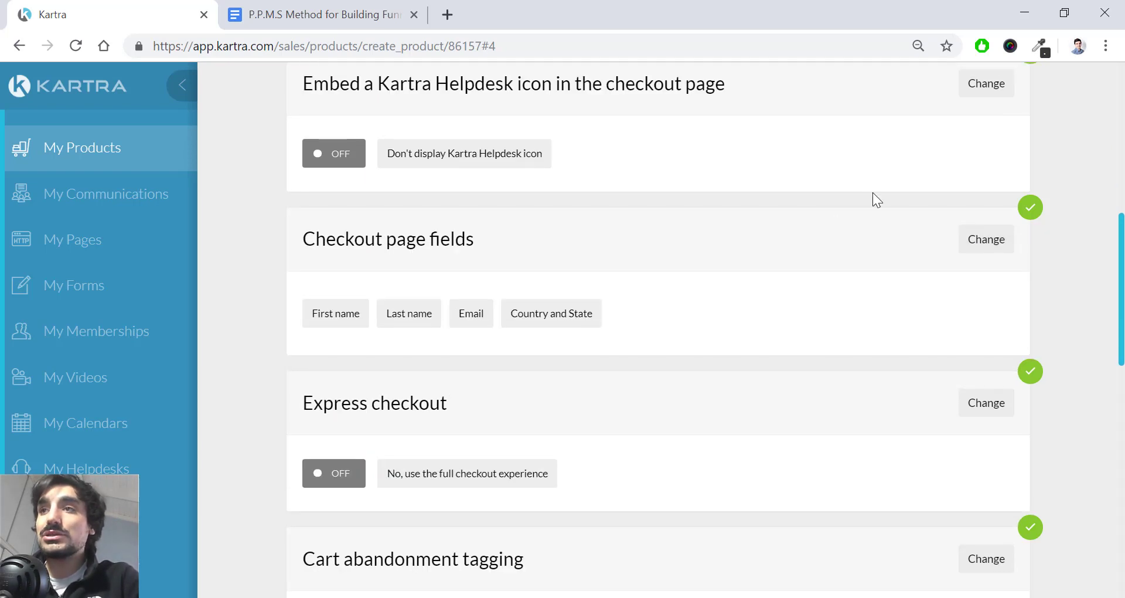
Review the checkout page fields and save them with First name, Last name, Email, and Country and State.
scroll(873, 193, "up", 2)
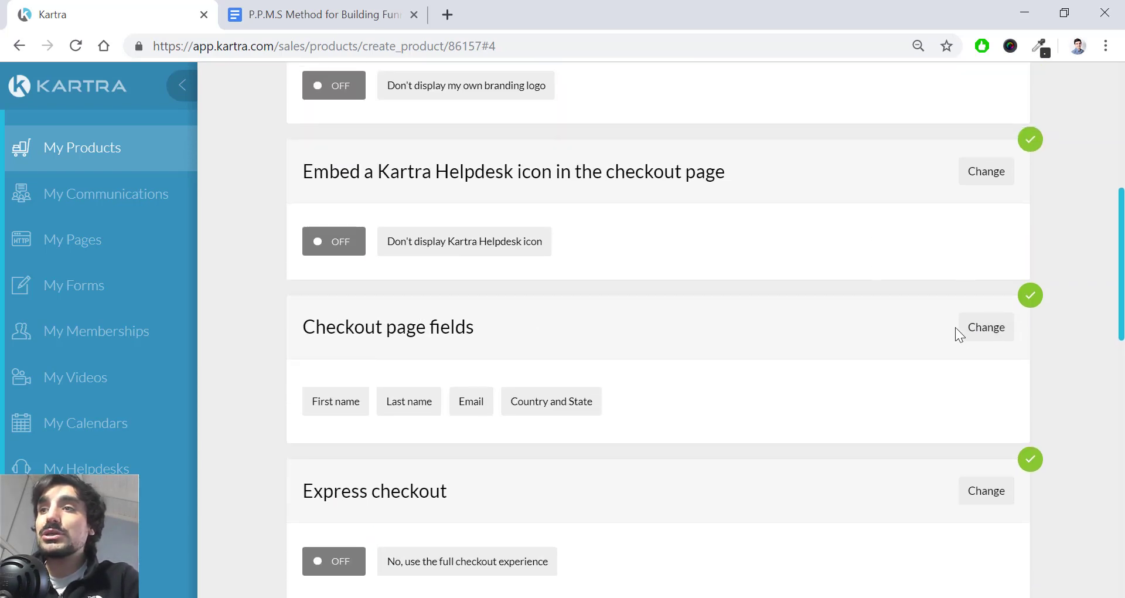
left_click(973, 327)
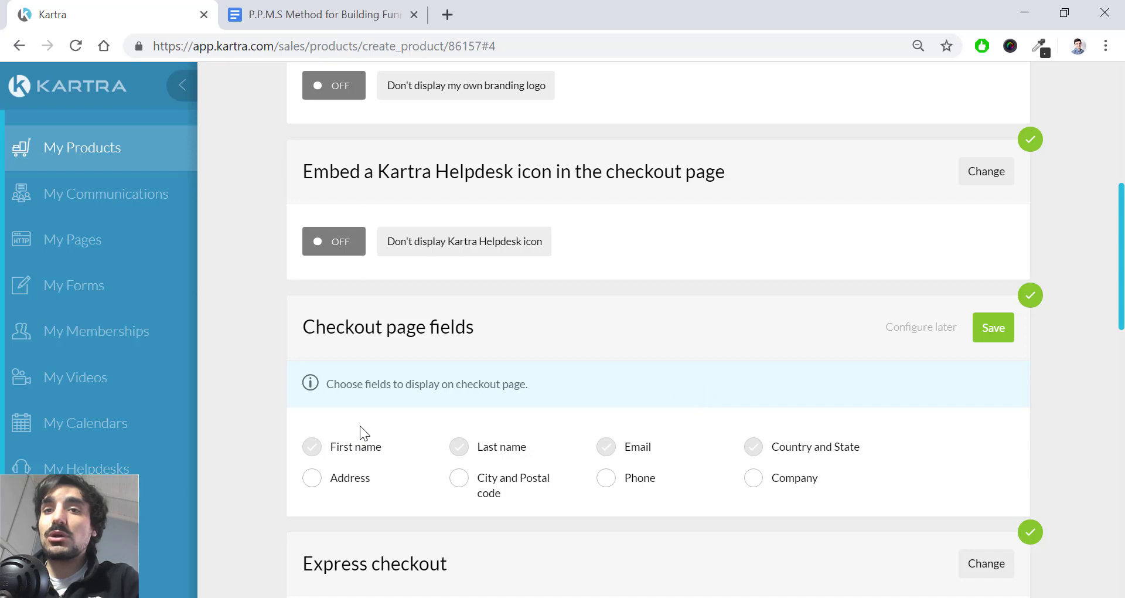
scroll(364, 432, "down", 1)
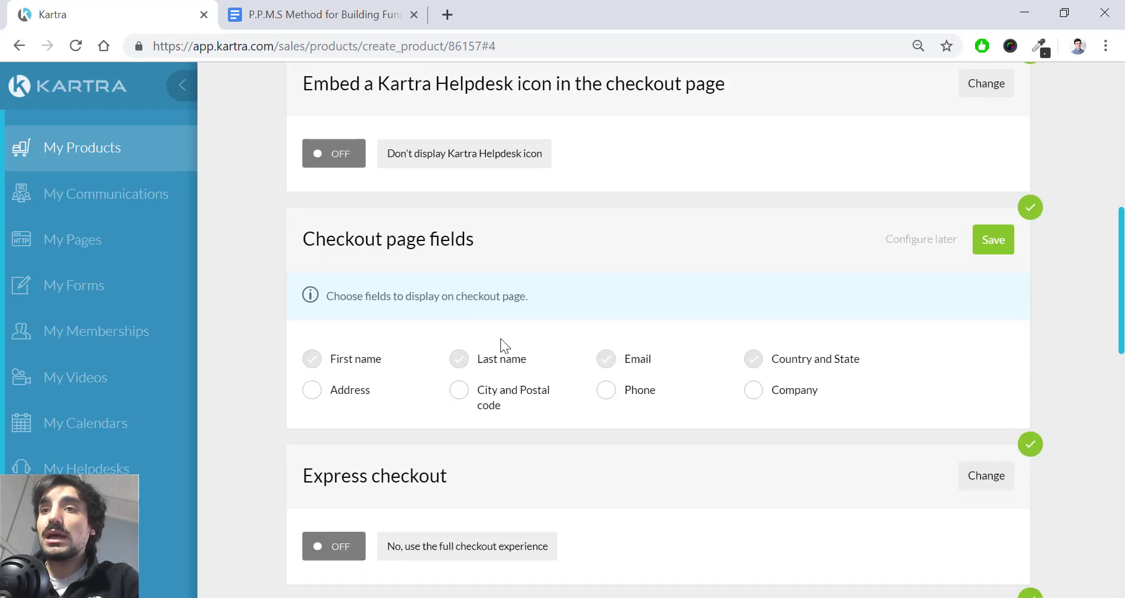
left_click(984, 249)
scroll(642, 248, "down", 1)
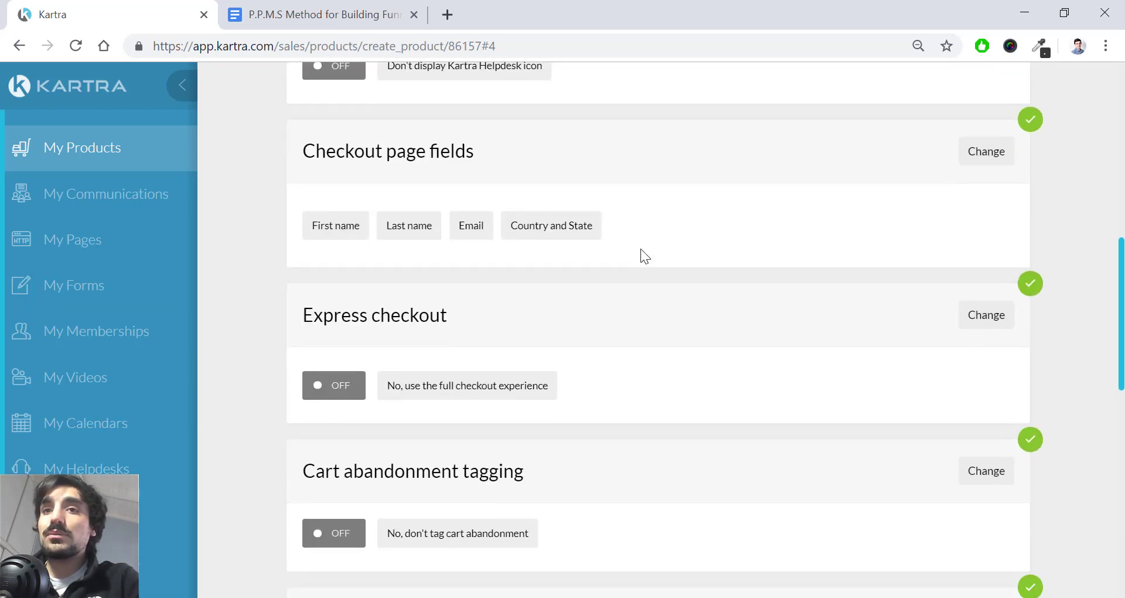
left_click_drag(286, 326, 449, 316)
left_click(448, 316)
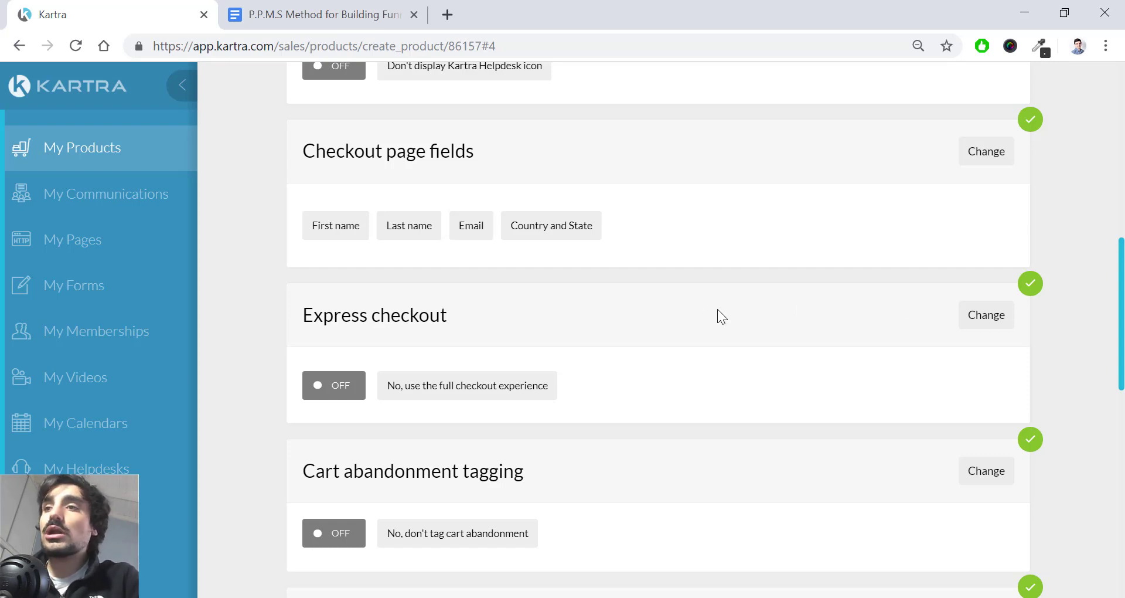
left_click_drag(462, 314, 306, 315)
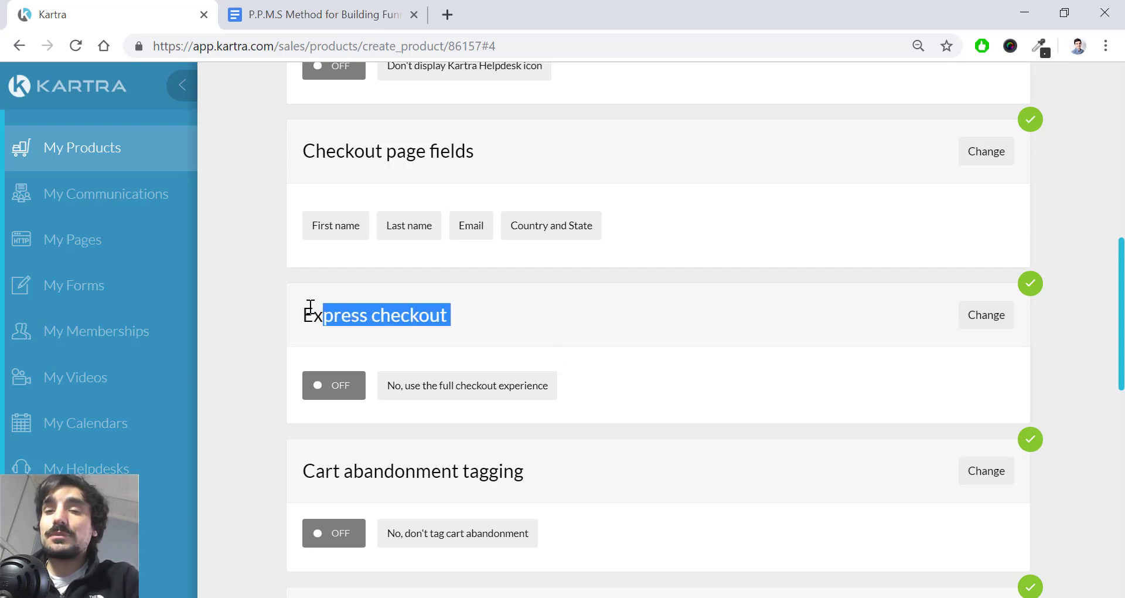
left_click(293, 318)
triple_click(306, 314)
Change the cart abandonment tagging option to "Yes, tag them if they leave".
scroll(543, 377, "down", 1)
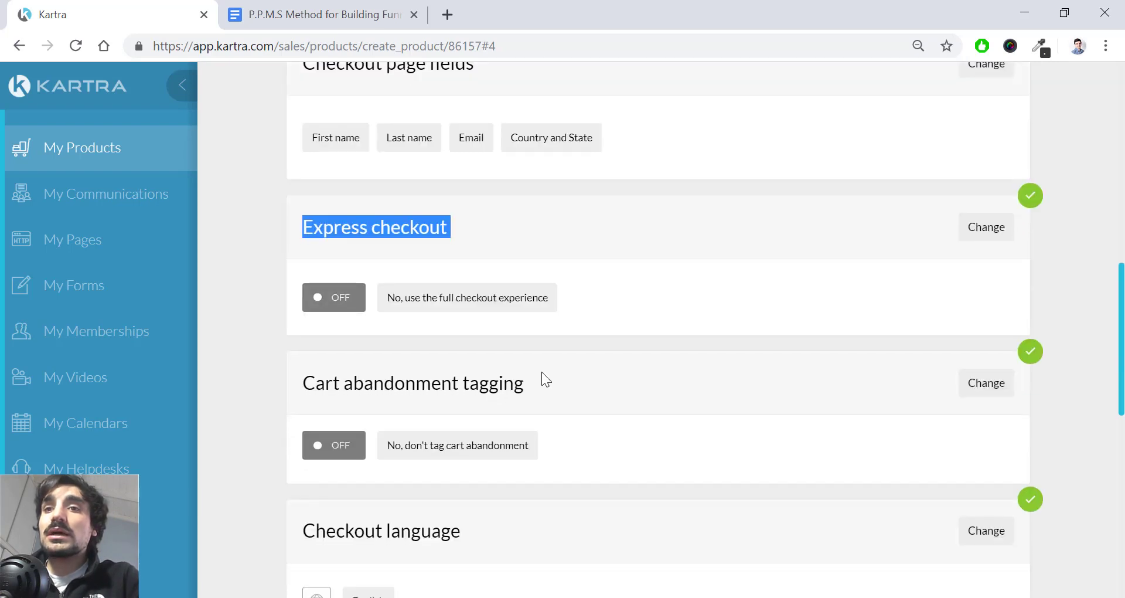
left_click_drag(527, 383, 302, 385)
scroll(449, 386, "down", 1)
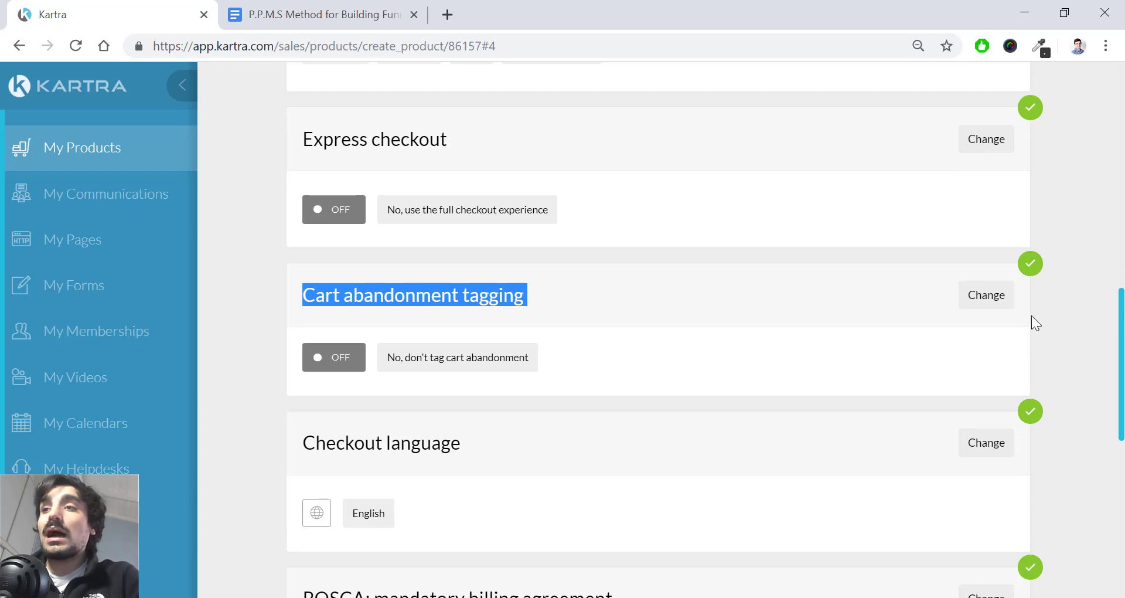
left_click(1005, 299)
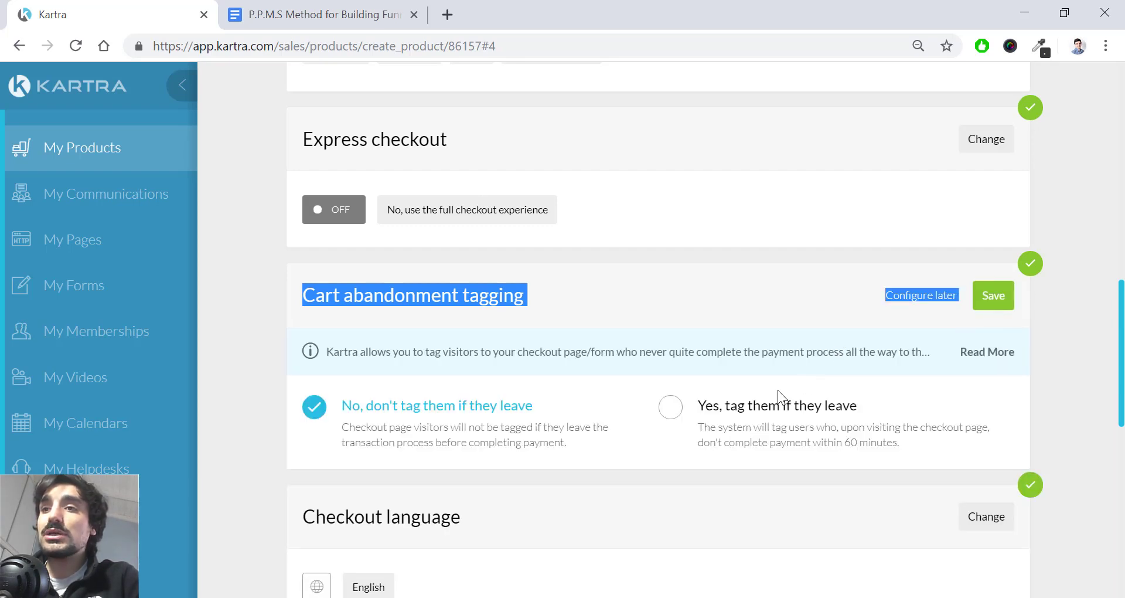
left_click(726, 419)
scroll(803, 430, "down", 2)
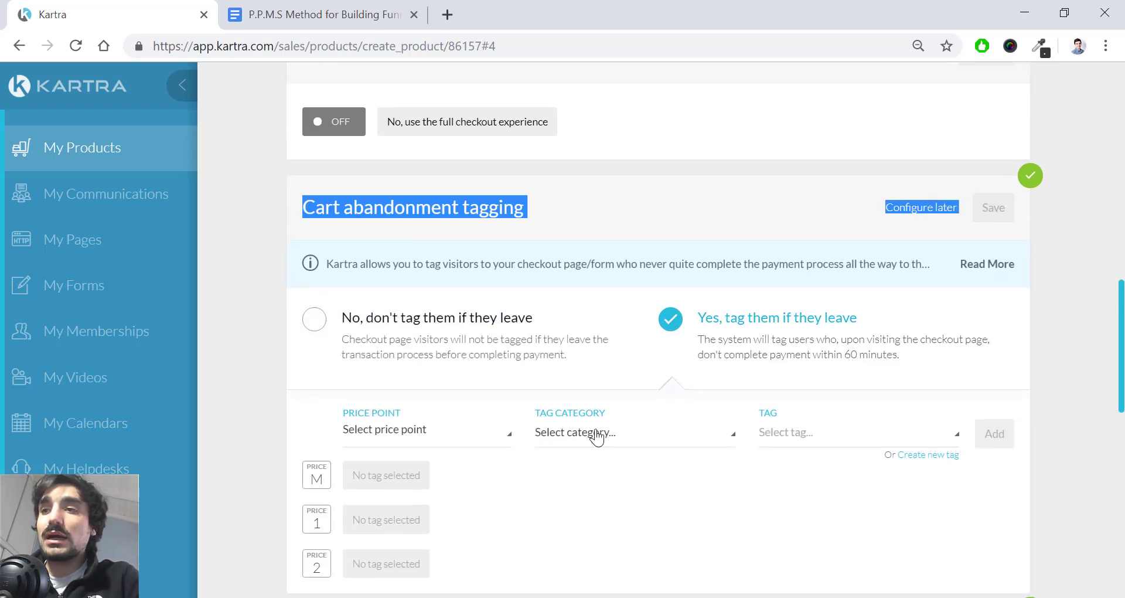
Create a new tag named "Abandonment" with the description "Cart Abandonment" under "No category in particular".
left_click(928, 456)
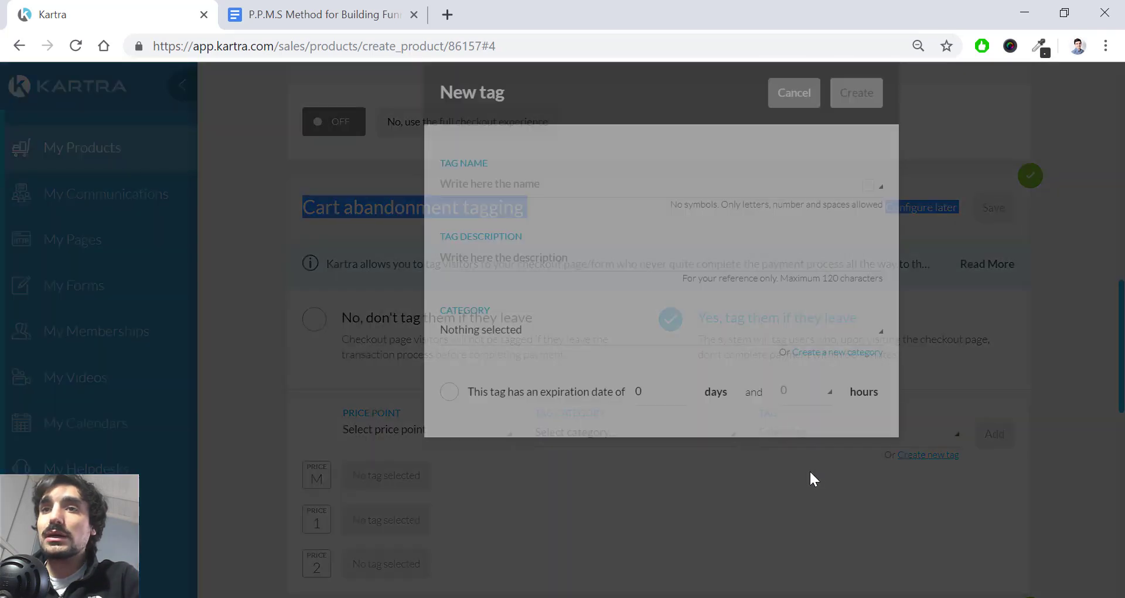
left_click(610, 221)
type("Abandonment")
left_click(843, 288)
type("Cart Abandonment")
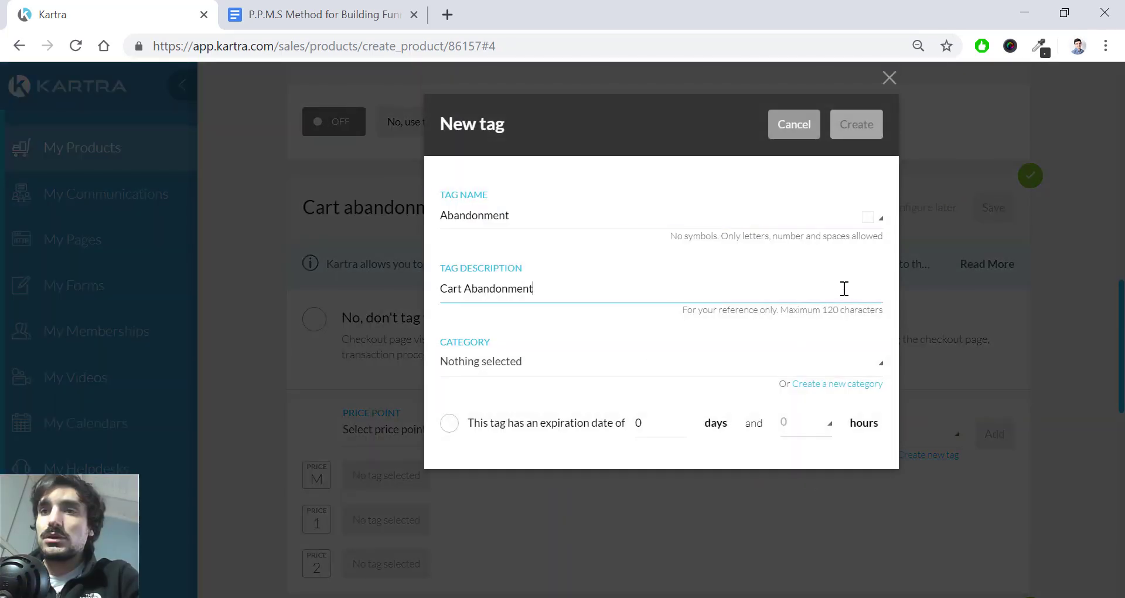
left_click(680, 370)
left_click(462, 188)
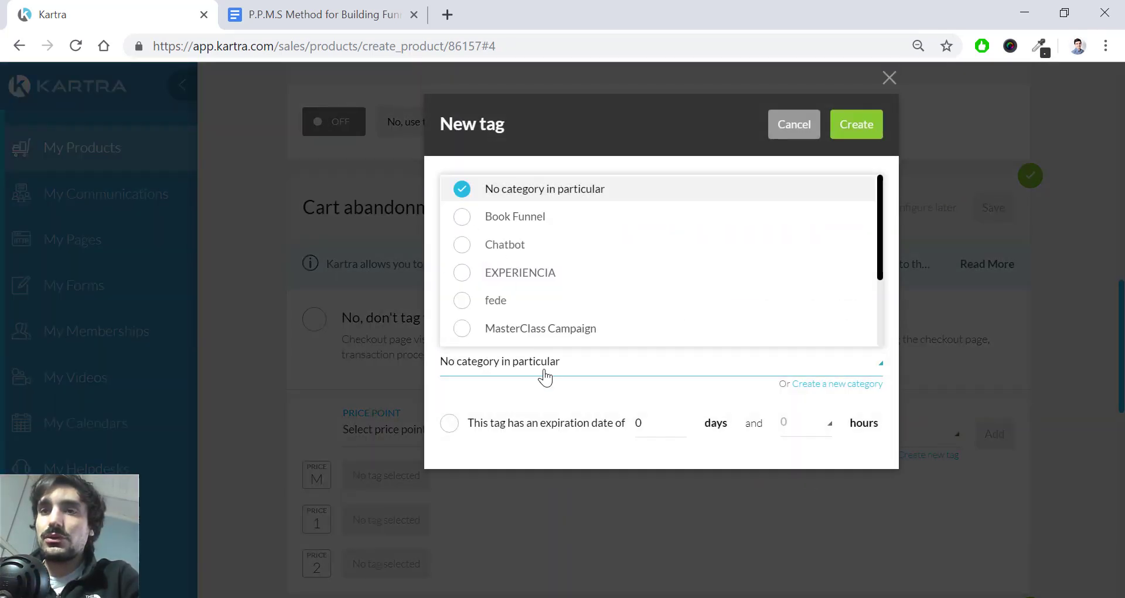
left_click(529, 392)
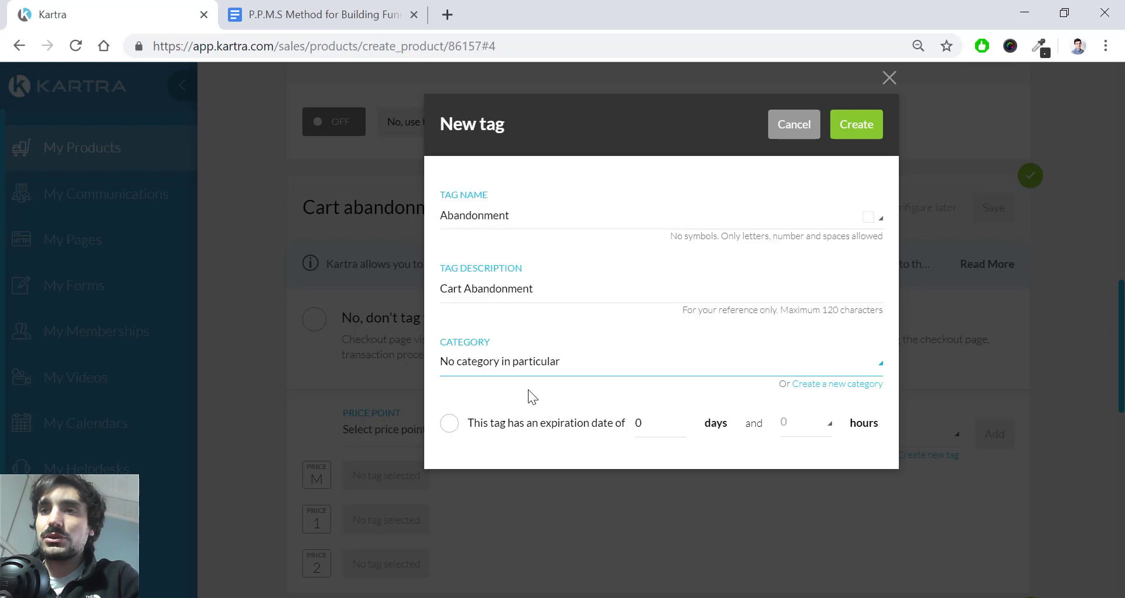
left_click(870, 129)
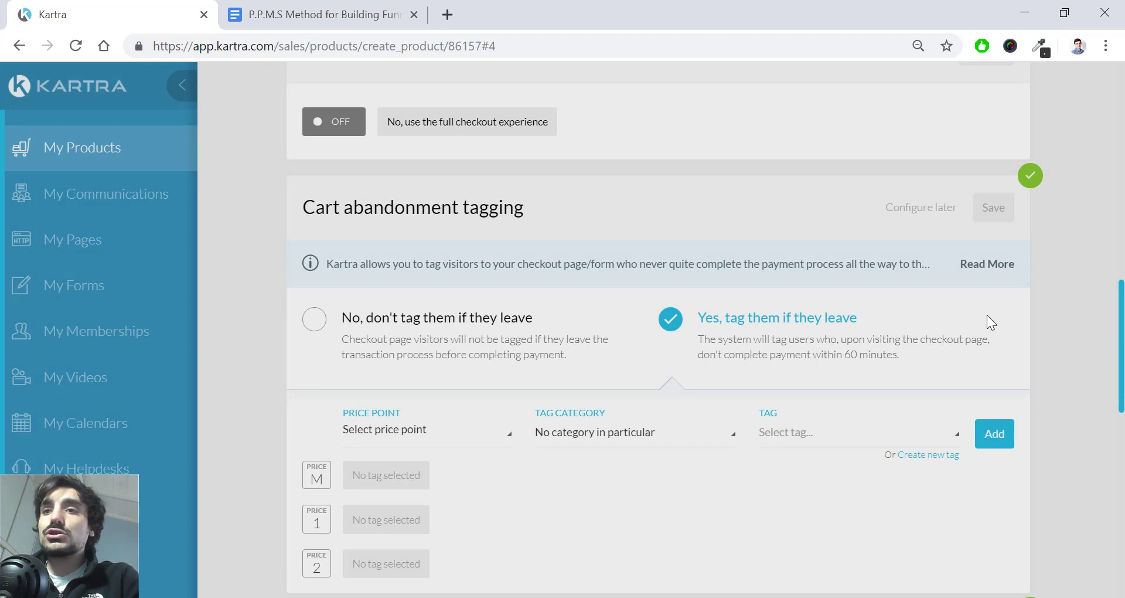
Add the Abandonment tag from "No category in particular" to the multi-price point and save the cart abandonment tagging.
scroll(422, 417, "down", 1)
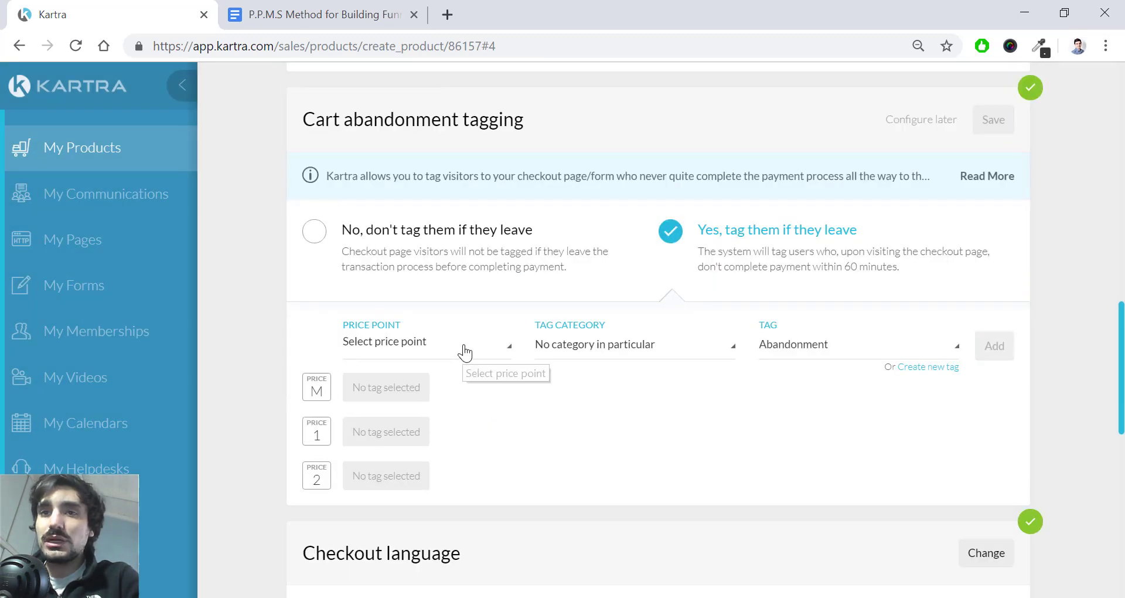
left_click(462, 349)
left_click(430, 413)
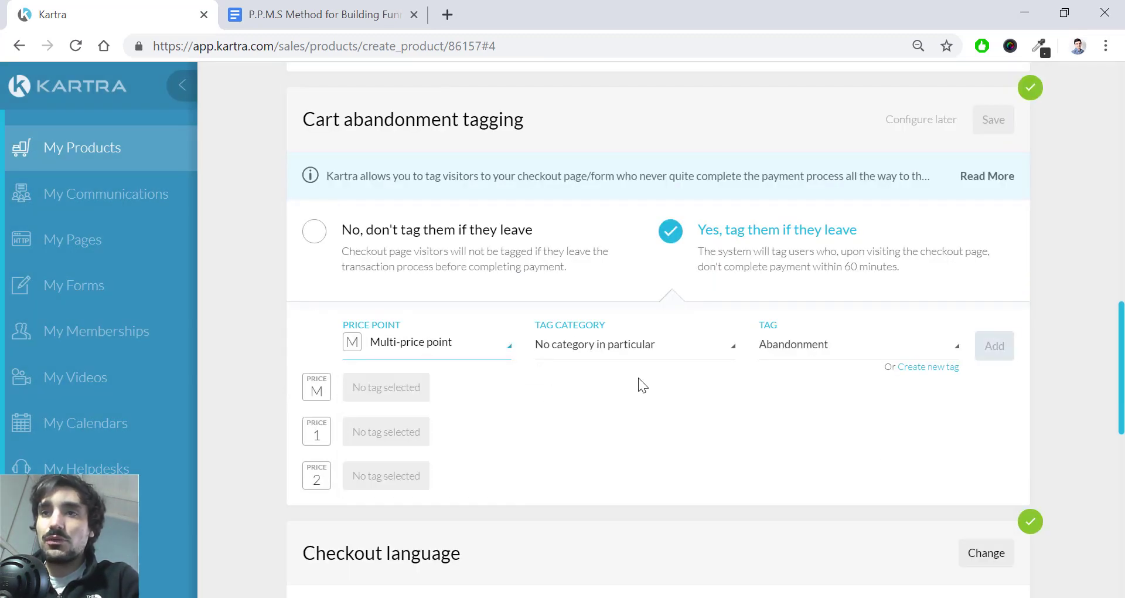
left_click(688, 350)
left_click(756, 354)
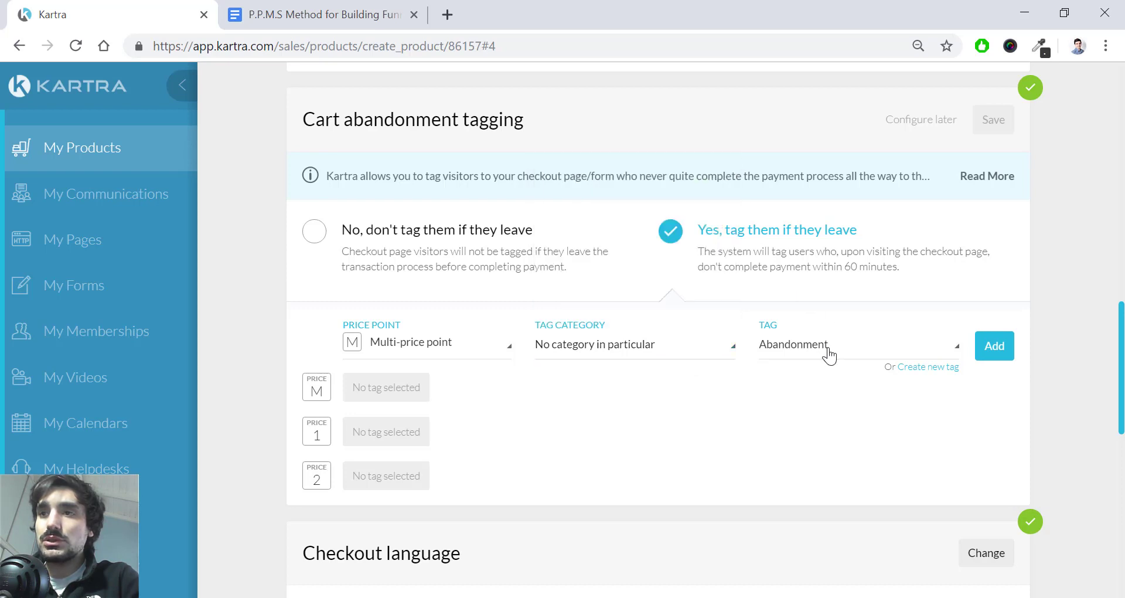
left_click(828, 350)
left_click(1018, 352)
left_click(1009, 349)
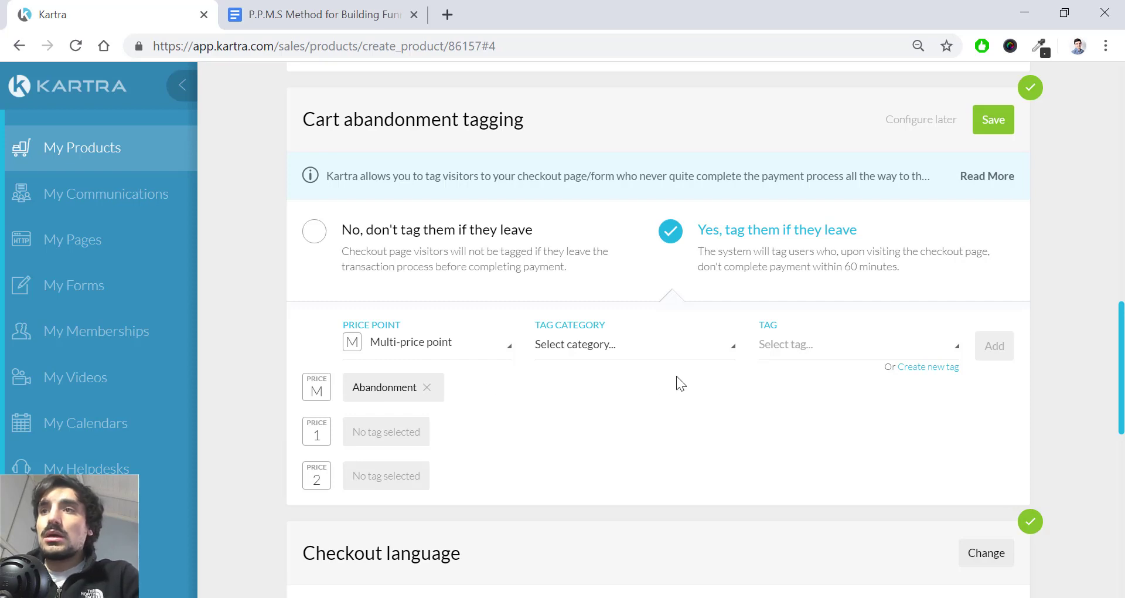
scroll(858, 275, "up", 1)
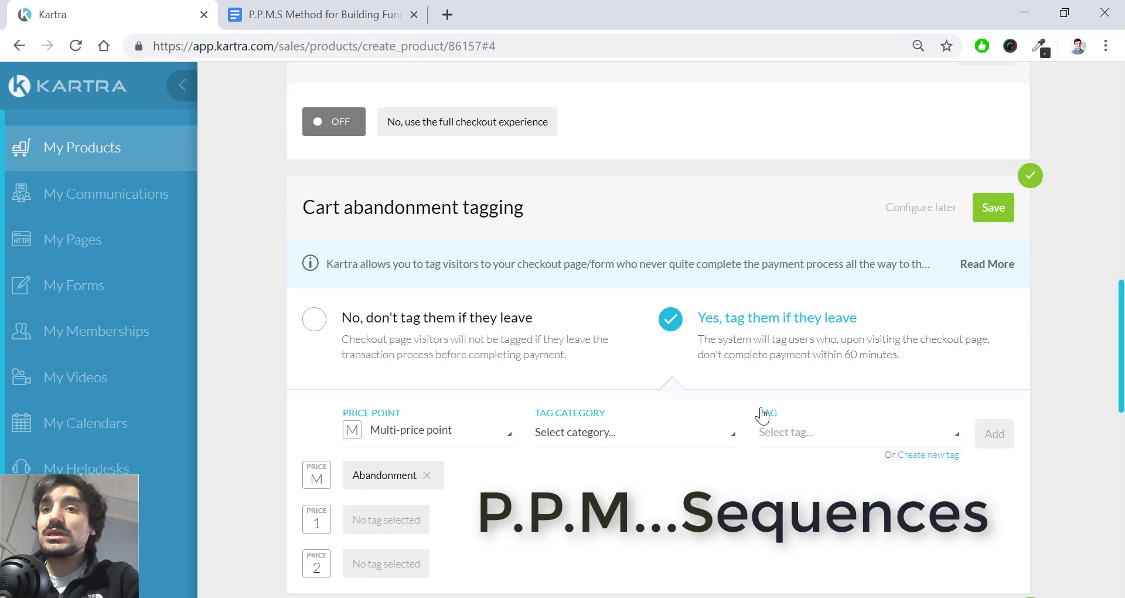
left_click(977, 209)
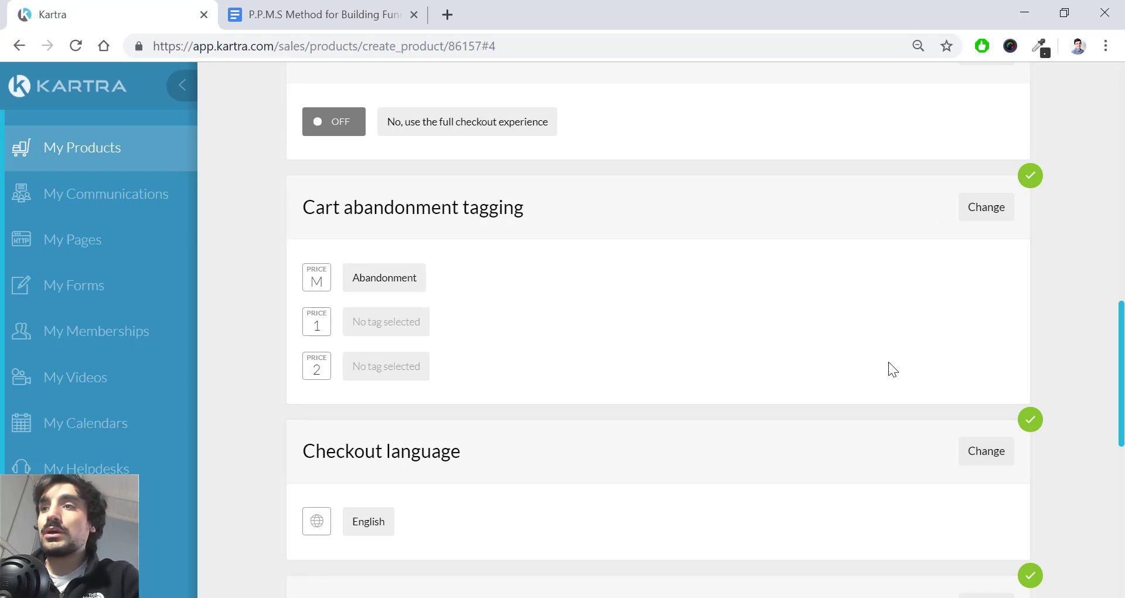
Try Spanish as the fixed checkout language, return to English, and save the checkout language setting.
scroll(887, 359, "down", 2)
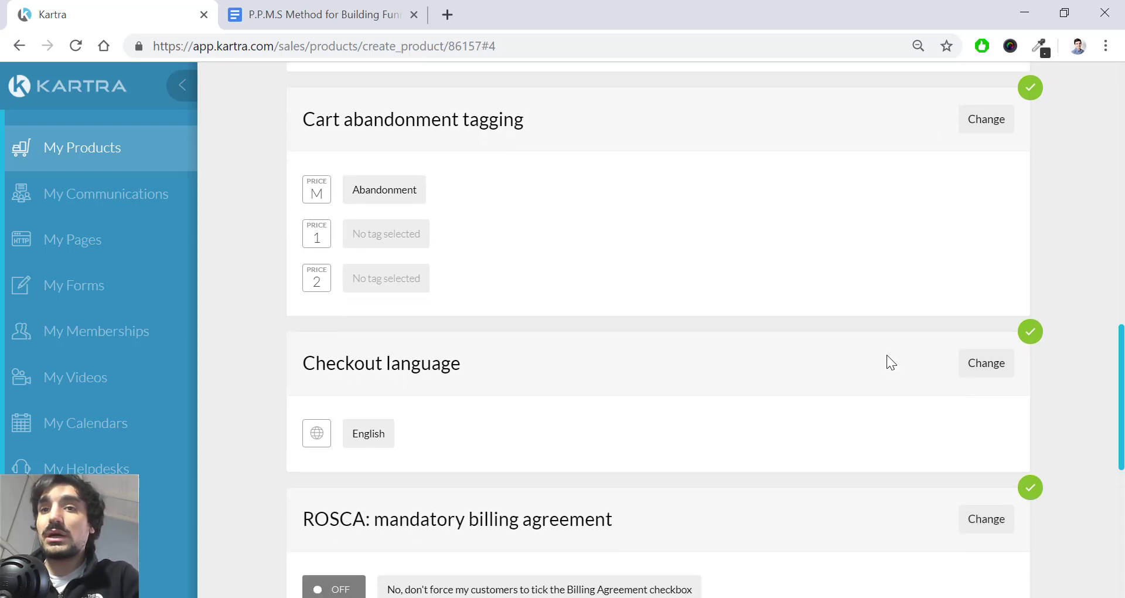
scroll(750, 344, "down", 4)
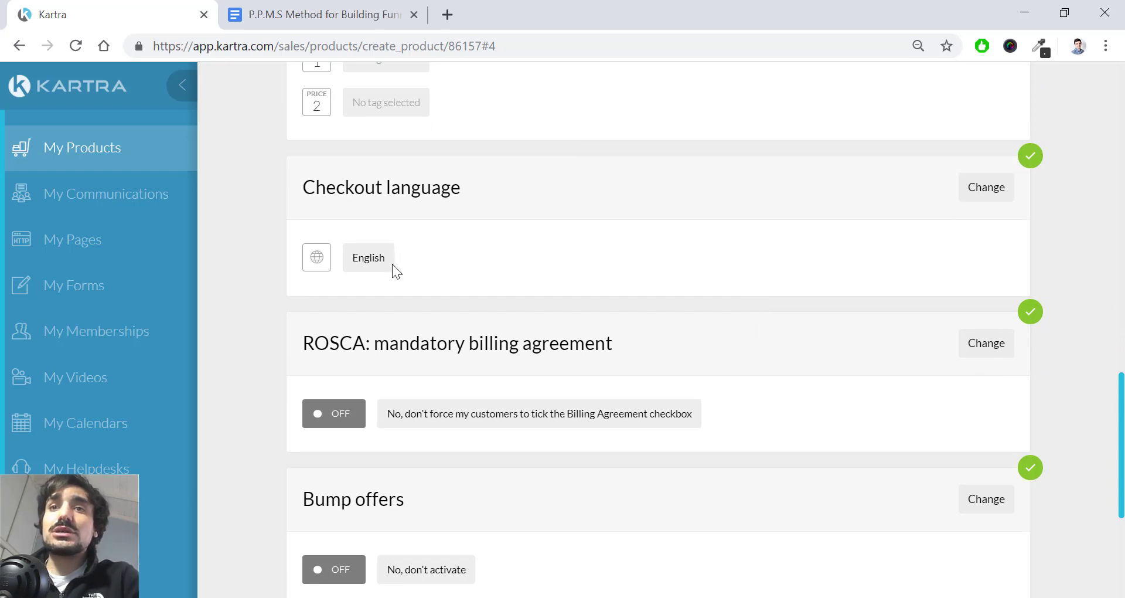
left_click(1001, 186)
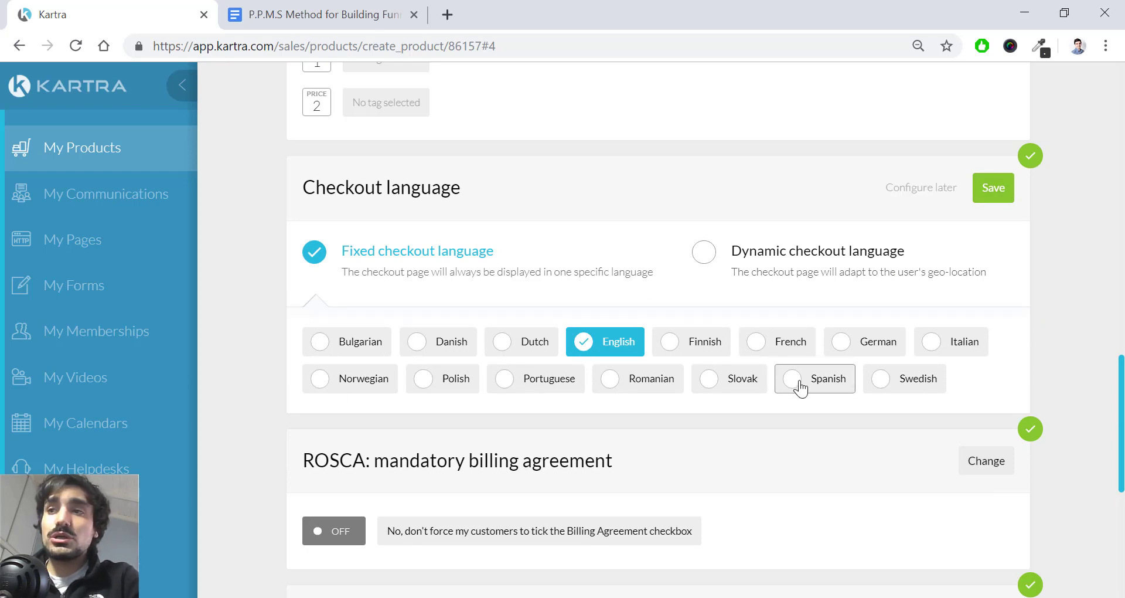
left_click(817, 391)
left_click(612, 339)
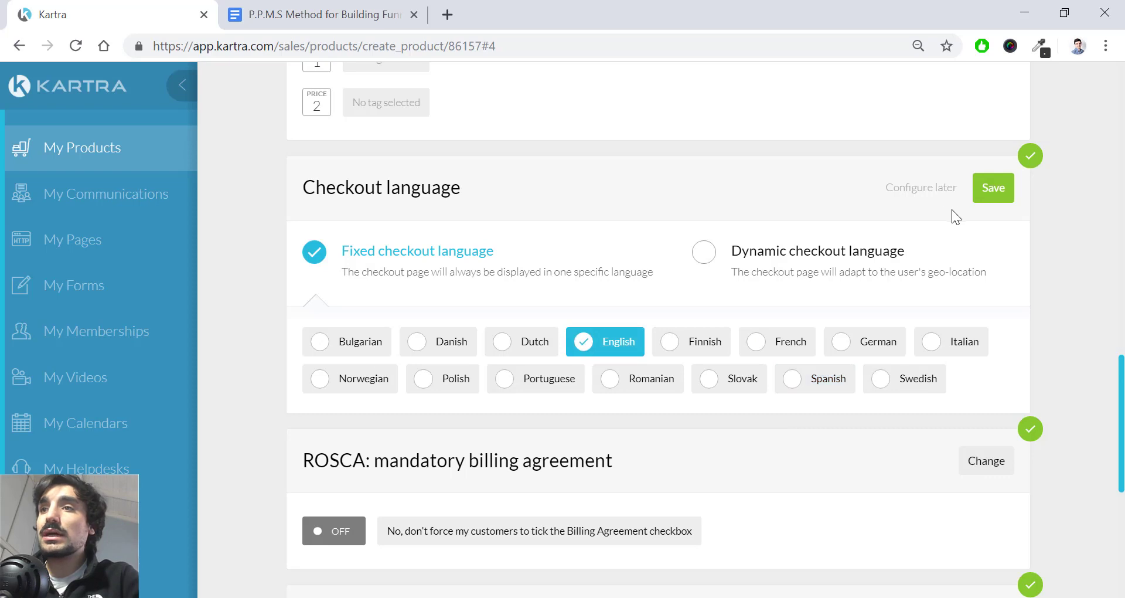
left_click(994, 190)
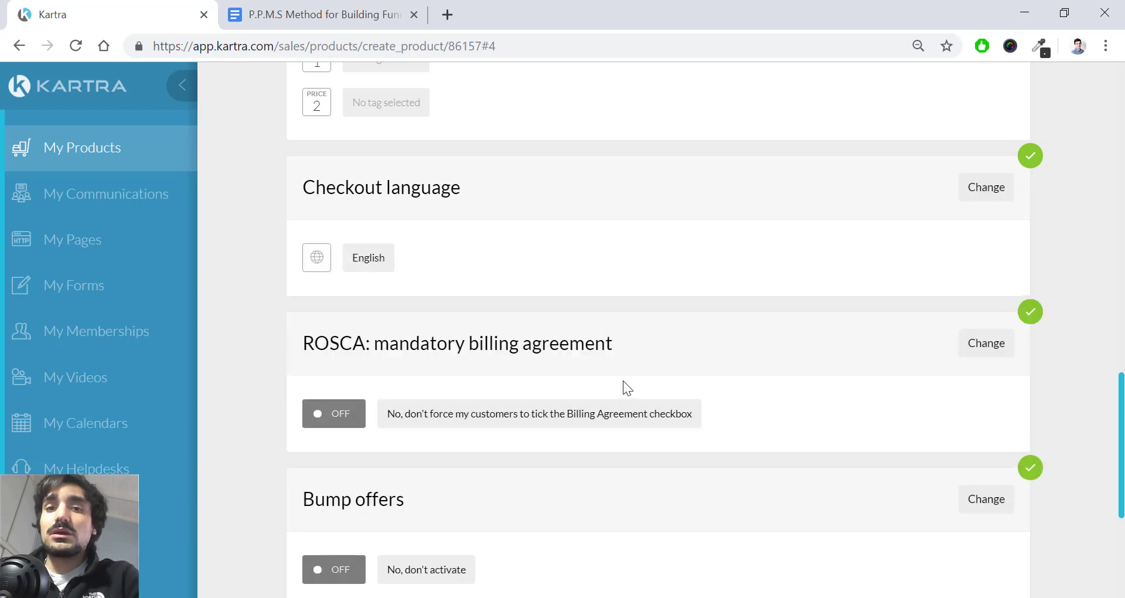
Change the ROSCA mandatory billing agreement option to "Yes, require them to agree".
scroll(623, 378, "down", 2)
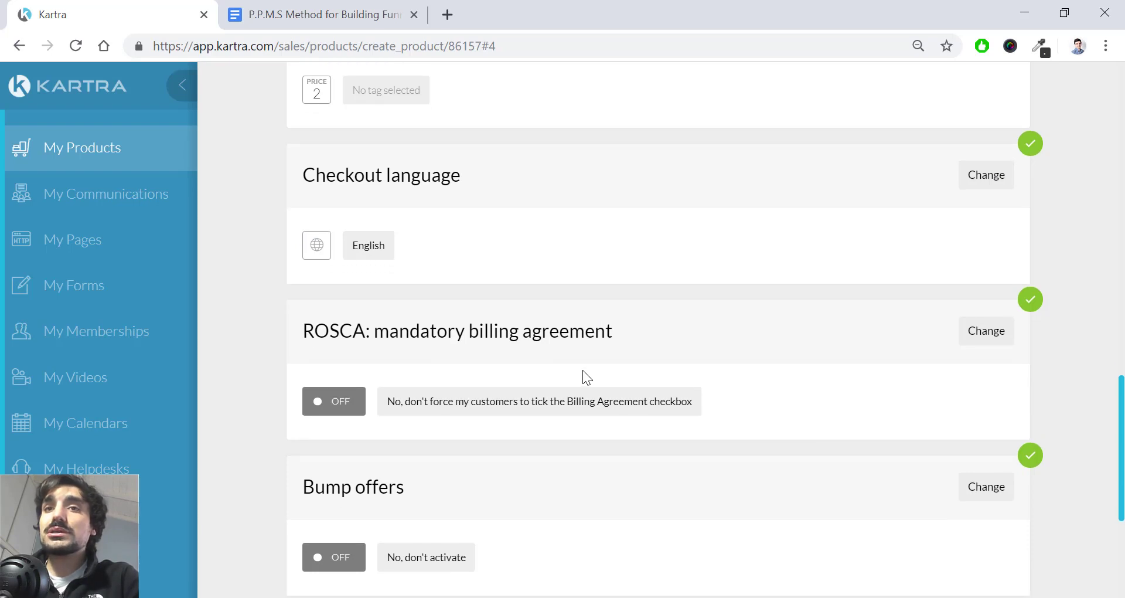
left_click_drag(315, 253, 354, 253)
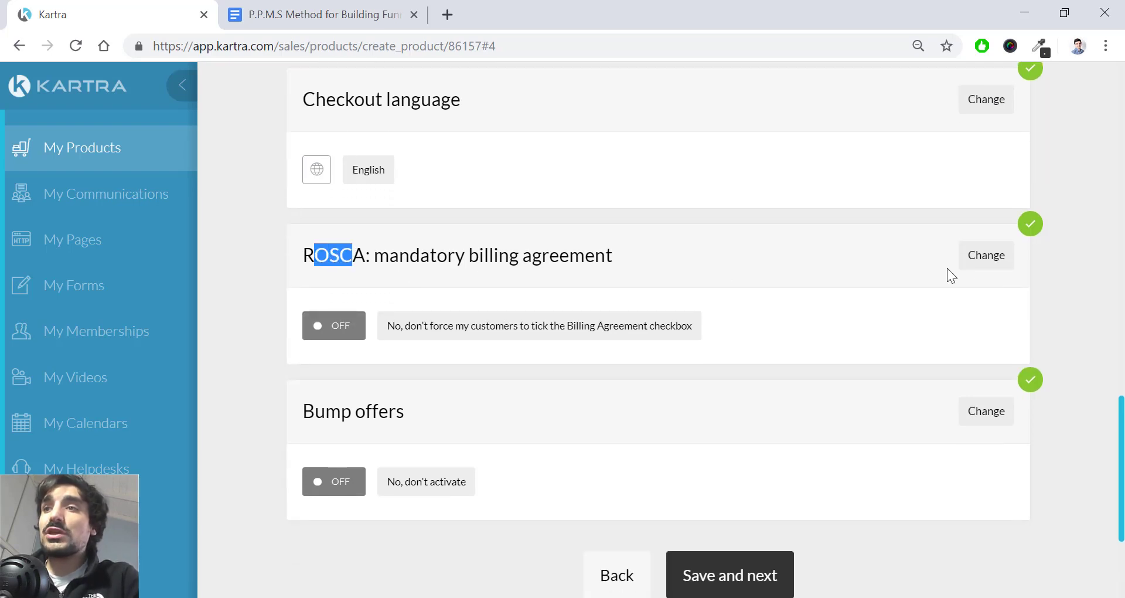
left_click(990, 261)
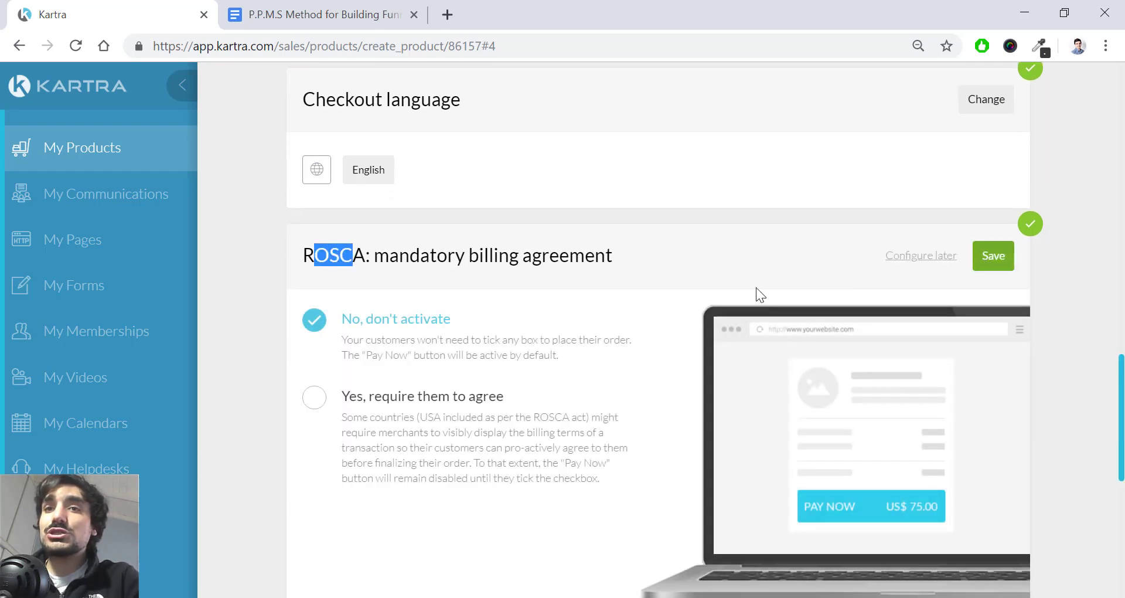
left_click(467, 403)
Save the terms label "I agree to the transaction terms" with billing terms "One time payment of $1500" (price 1) and "Three monthly installments of $600" (price 2).
scroll(546, 384, "down", 3)
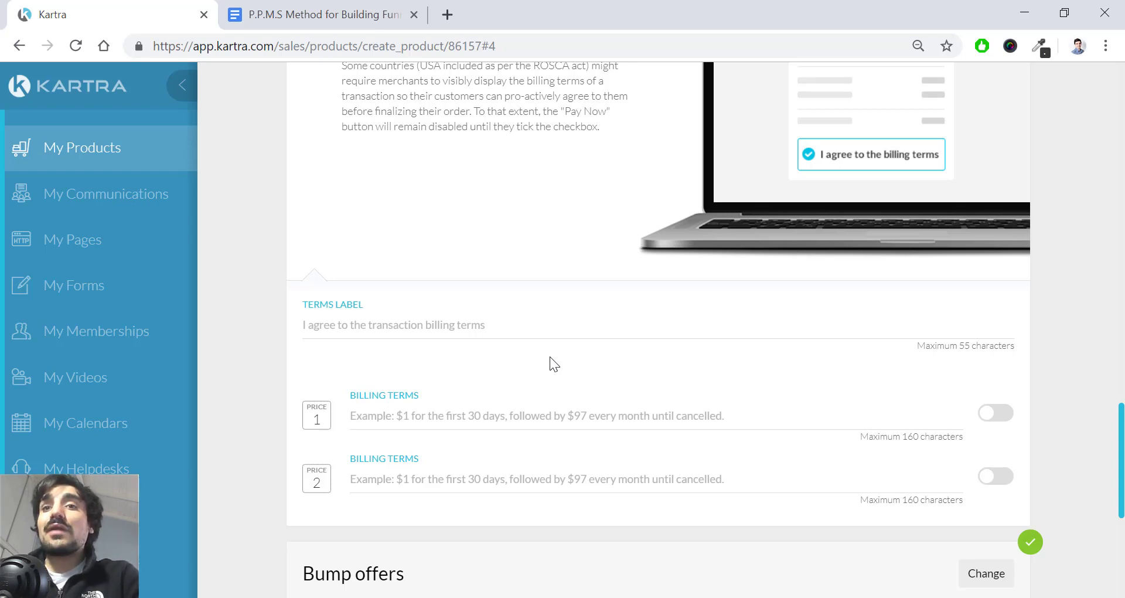
left_click(556, 322)
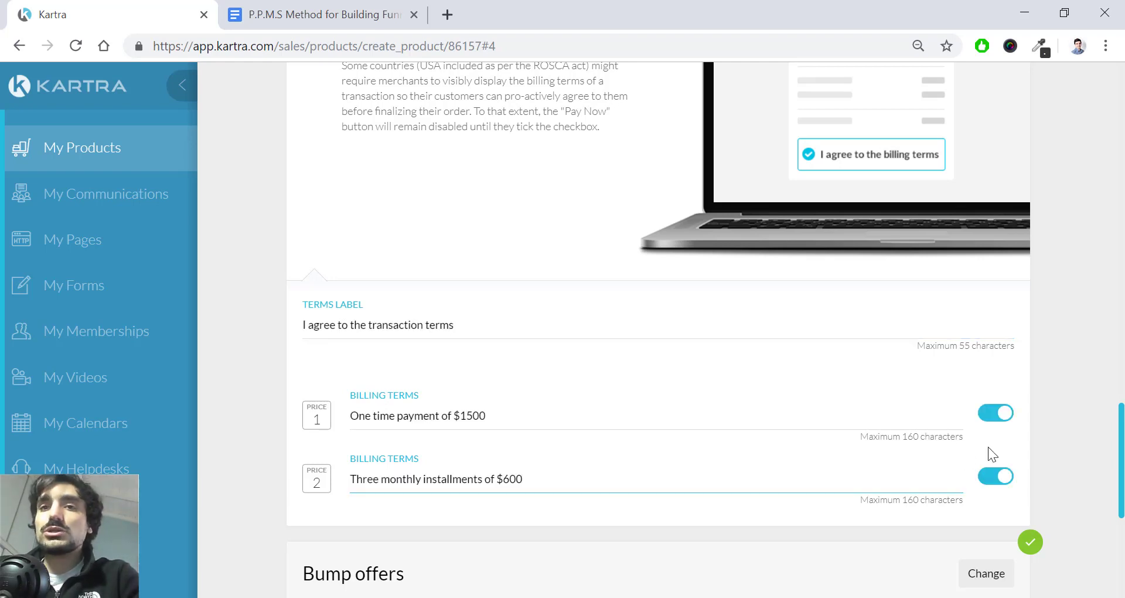
scroll(595, 275, "down", 2)
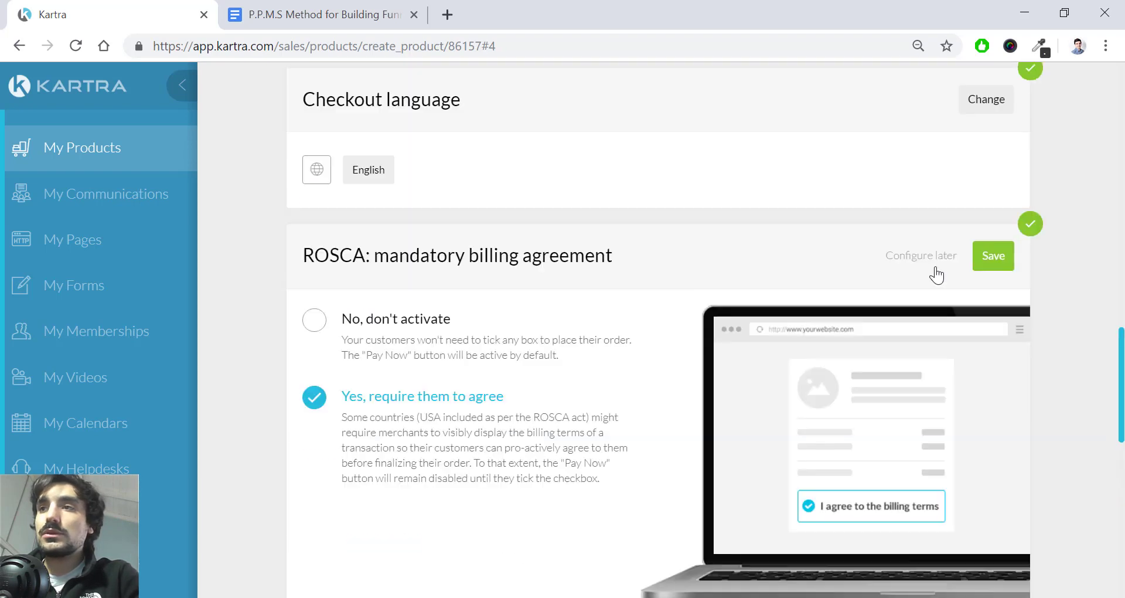
left_click(993, 256)
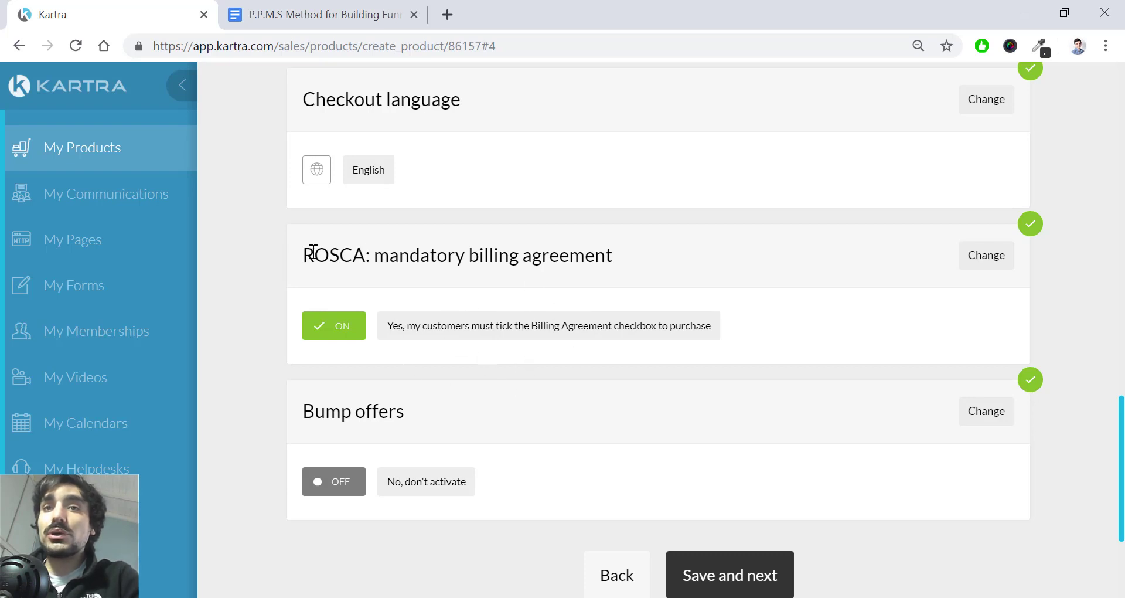
left_click_drag(304, 254, 391, 256)
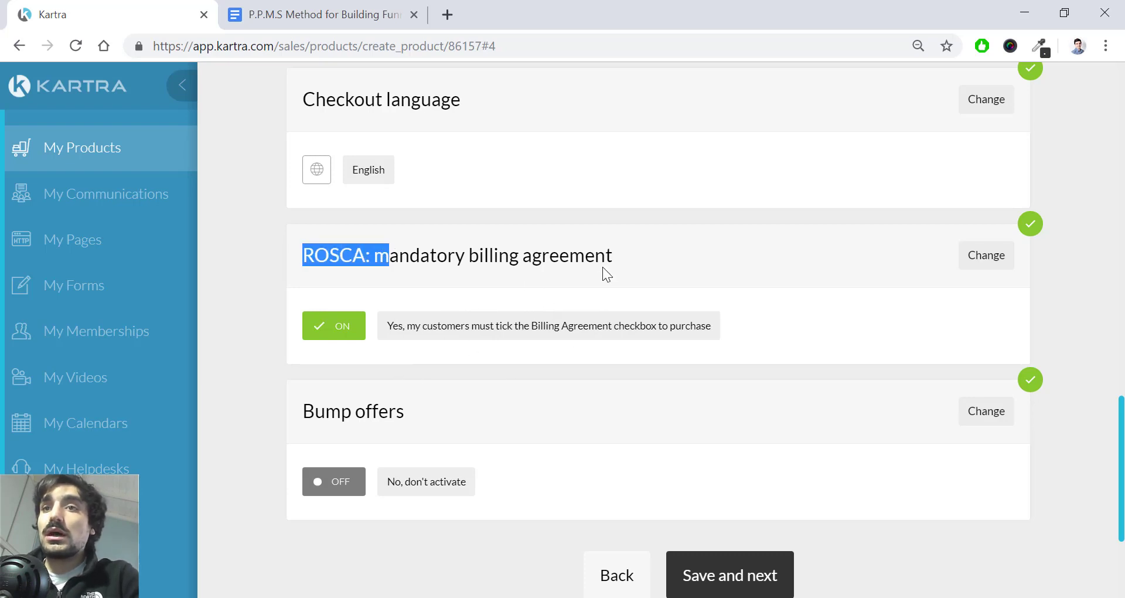
left_click(625, 256)
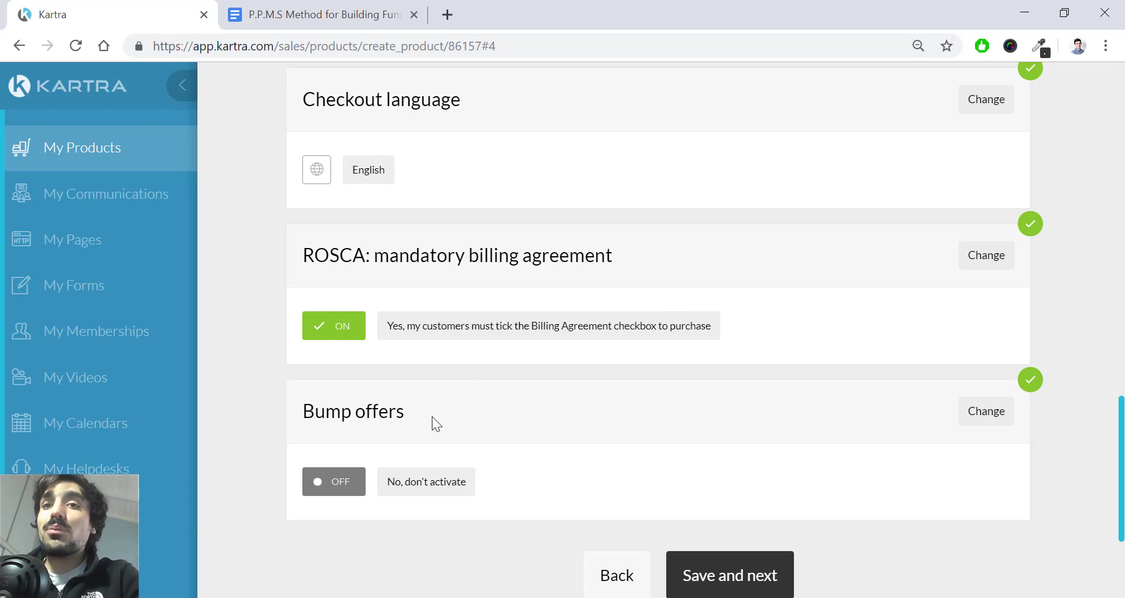
Preview the offer bump option, return to "No, don't activate", and save the bump offers setting.
left_click_drag(433, 417, 302, 414)
left_click(986, 411)
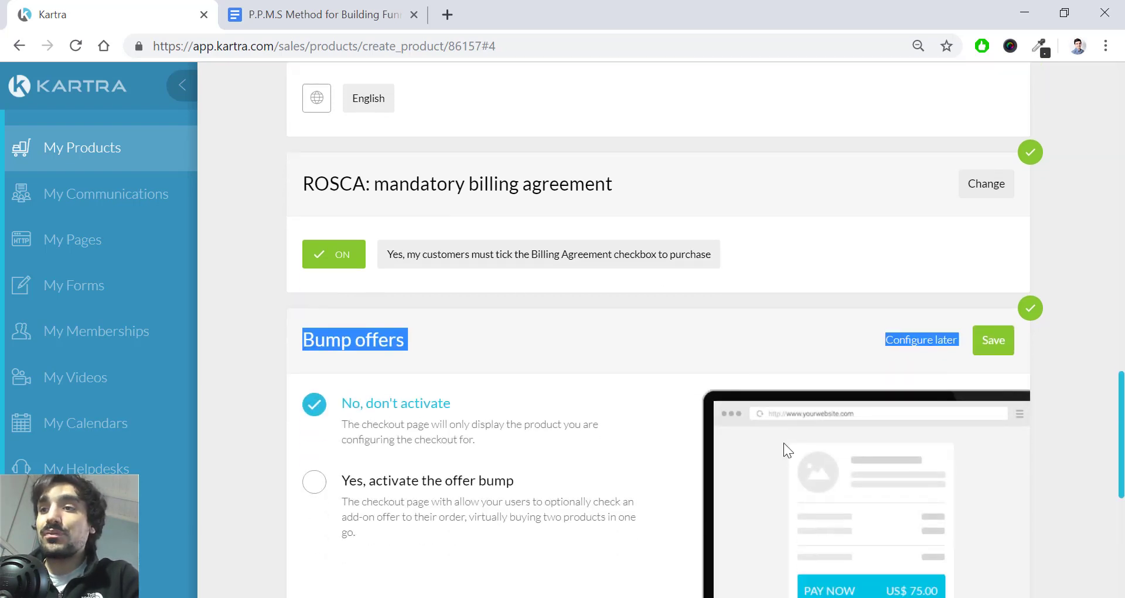
scroll(645, 352, "down", 2)
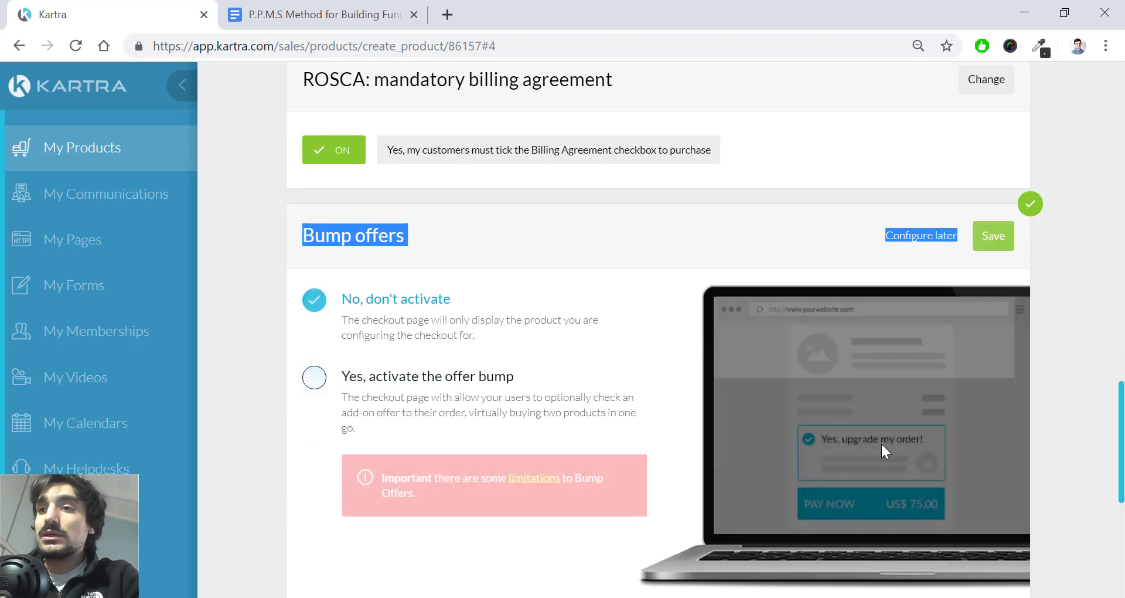
left_click(880, 442)
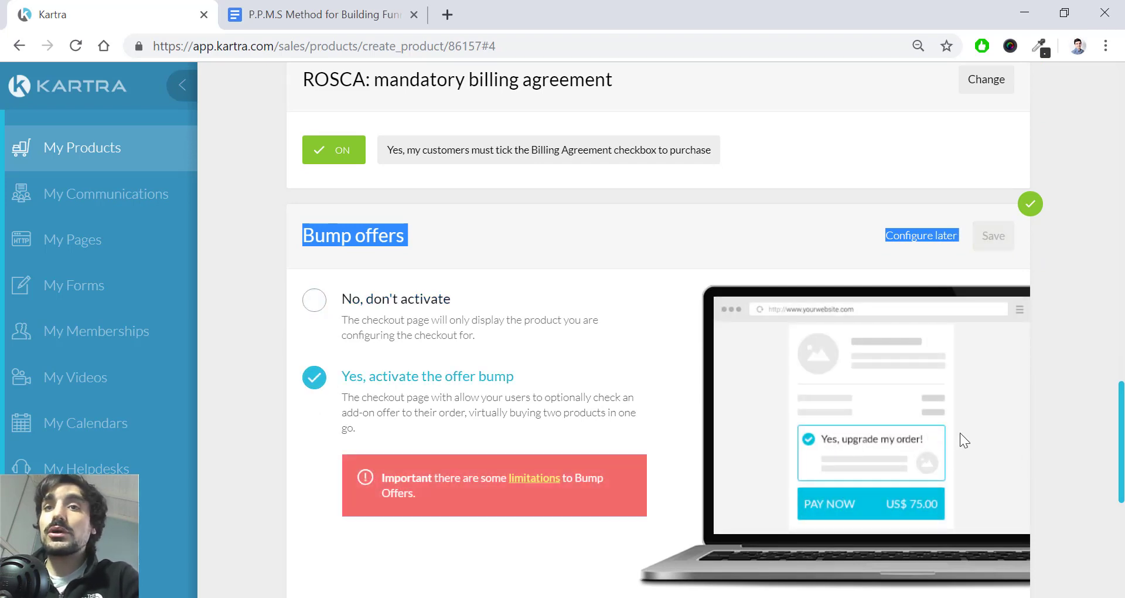
left_click(423, 311)
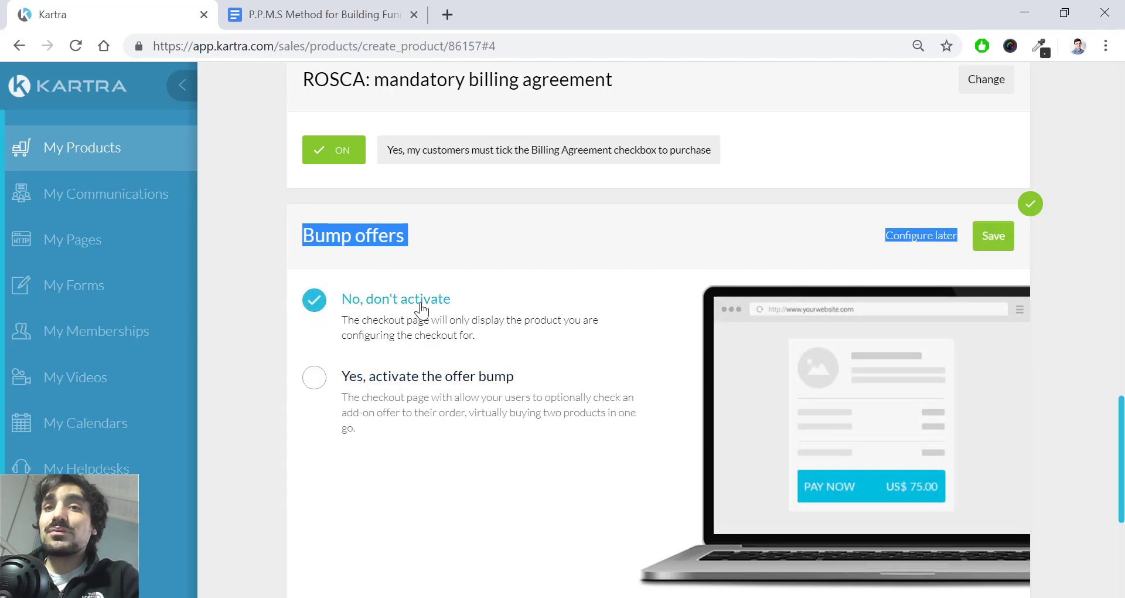
left_click(992, 237)
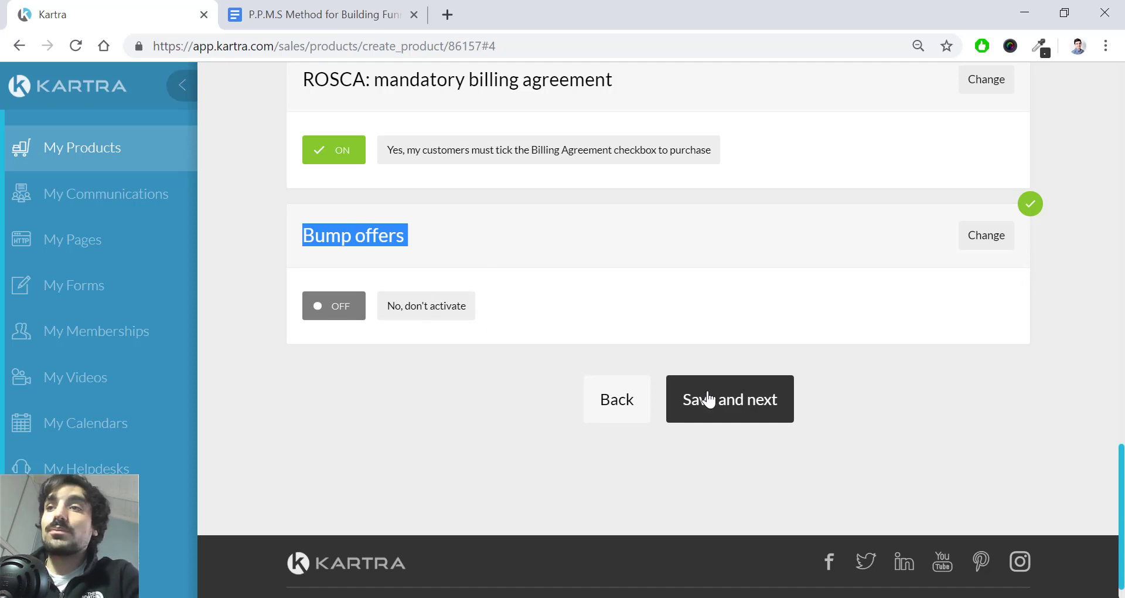
Review the checkout sections, save the checkout settings and continue to the Post Sale stage.
scroll(709, 400, "up", 1)
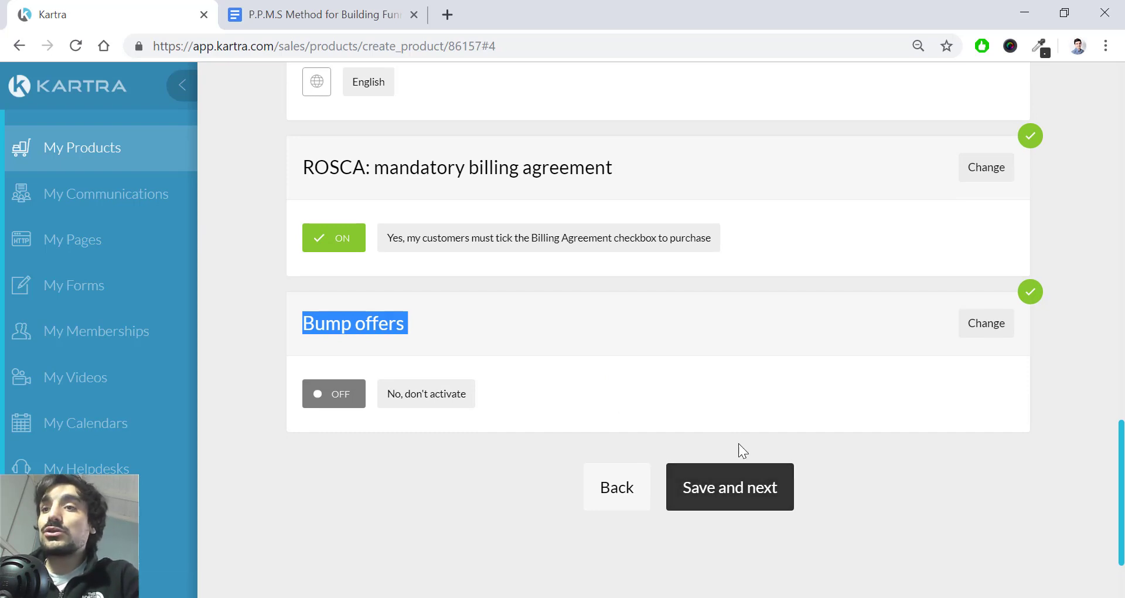
scroll(743, 473, "up", 15)
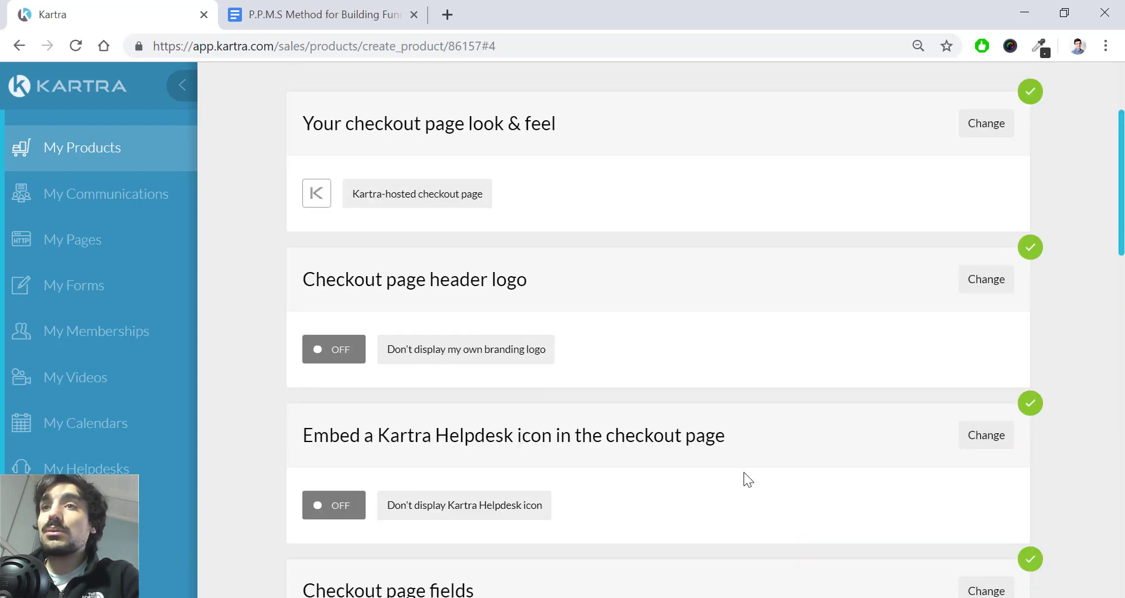
scroll(743, 472, "up", 3)
scroll(744, 467, "down", 20)
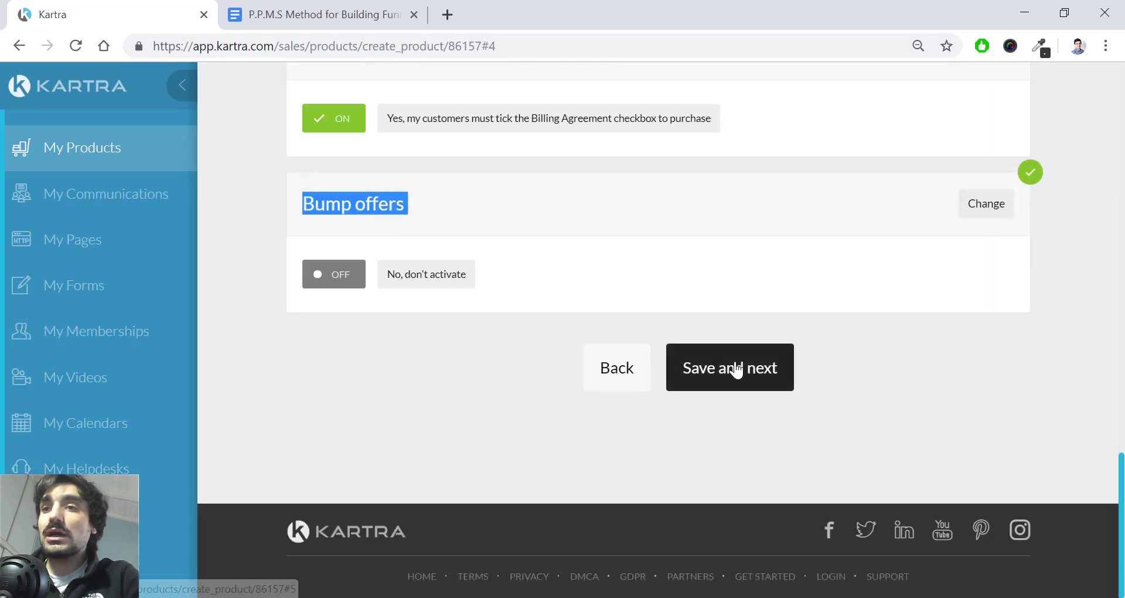
left_click(736, 369)
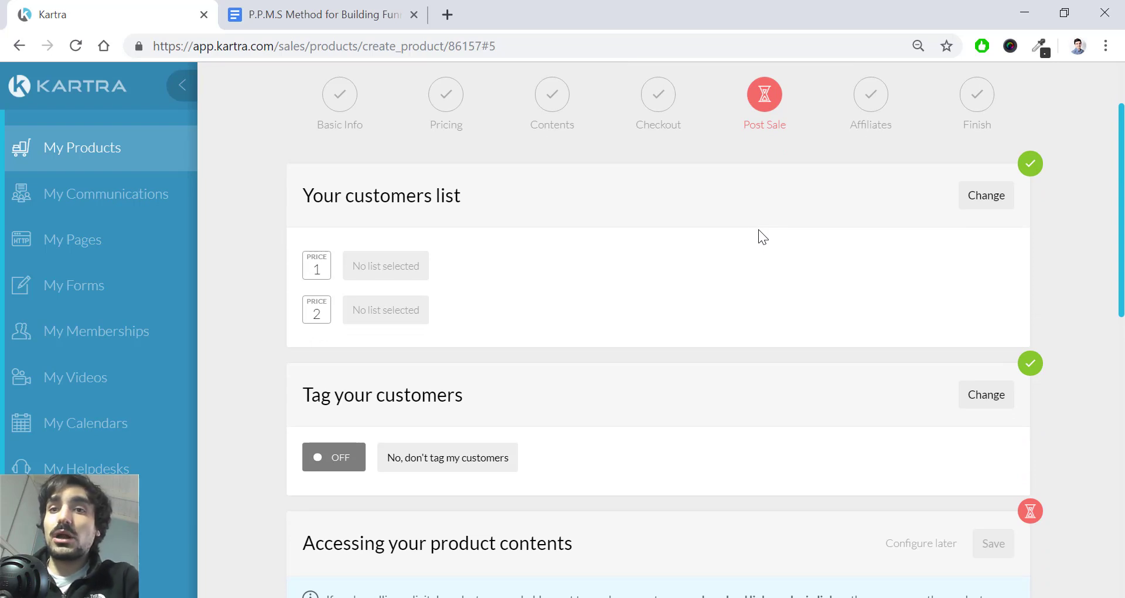
Change the product's customer tagging option to "Yes, tag customers".
scroll(758, 230, "down", 3)
left_click_drag(323, 218, 475, 220)
scroll(510, 226, "up", 3)
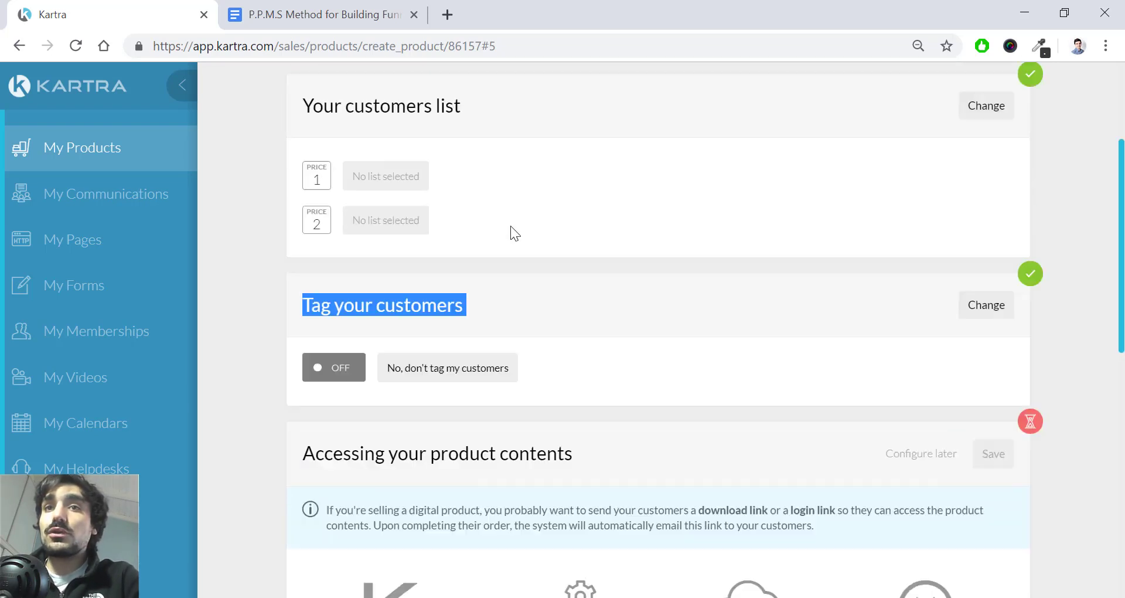
left_click_drag(304, 194, 480, 192)
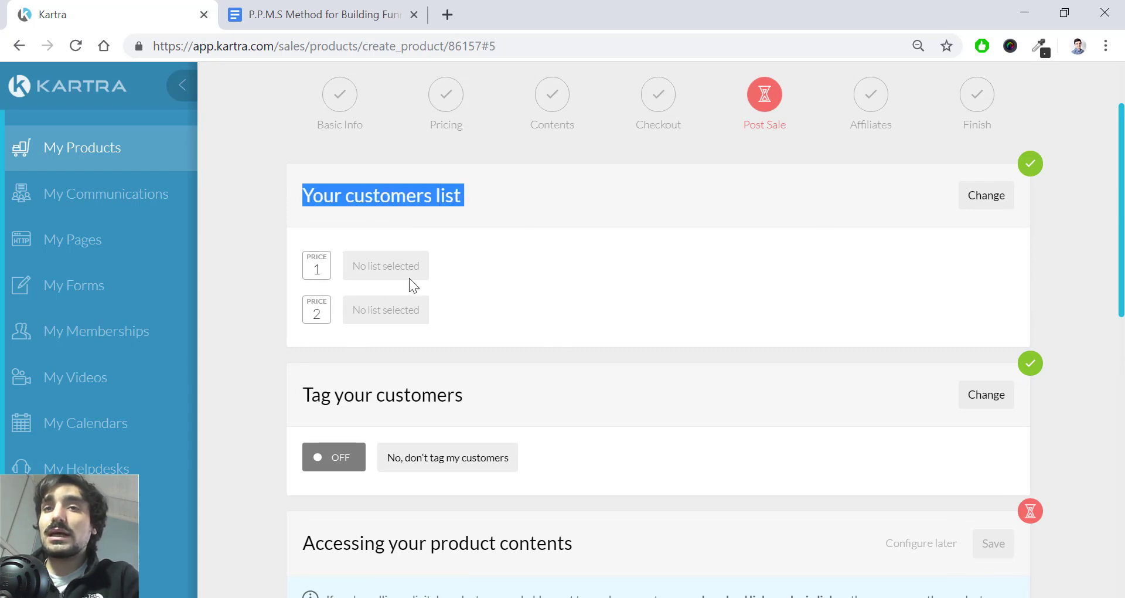
left_click(986, 395)
left_click(692, 392)
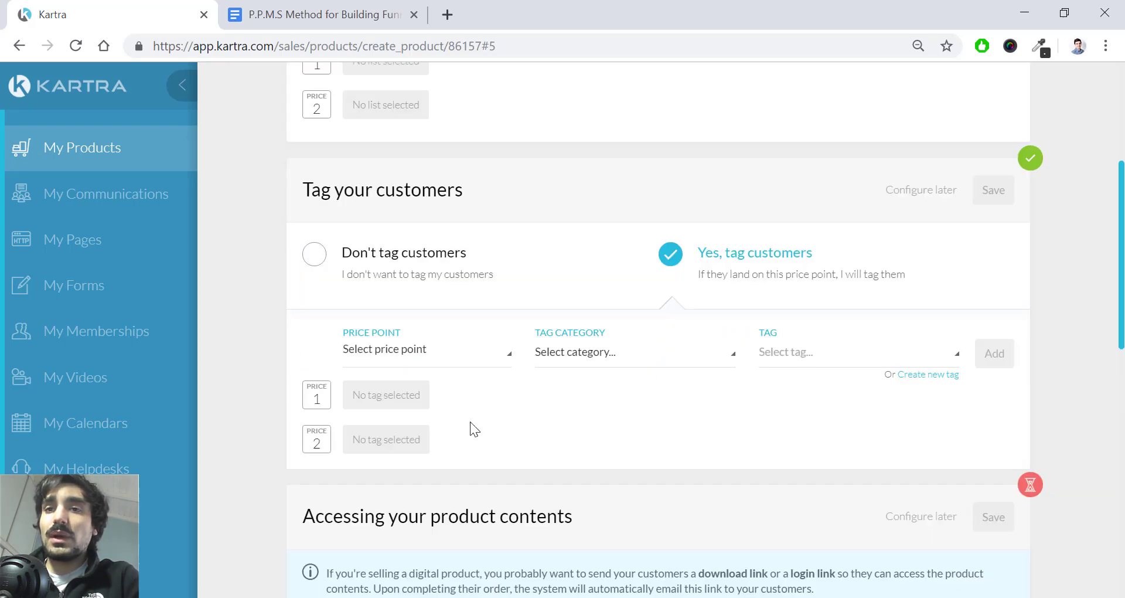
Create a new tag named "Buyers" with the description "Buyer of the course" in the category "No category in particular".
left_click(464, 297)
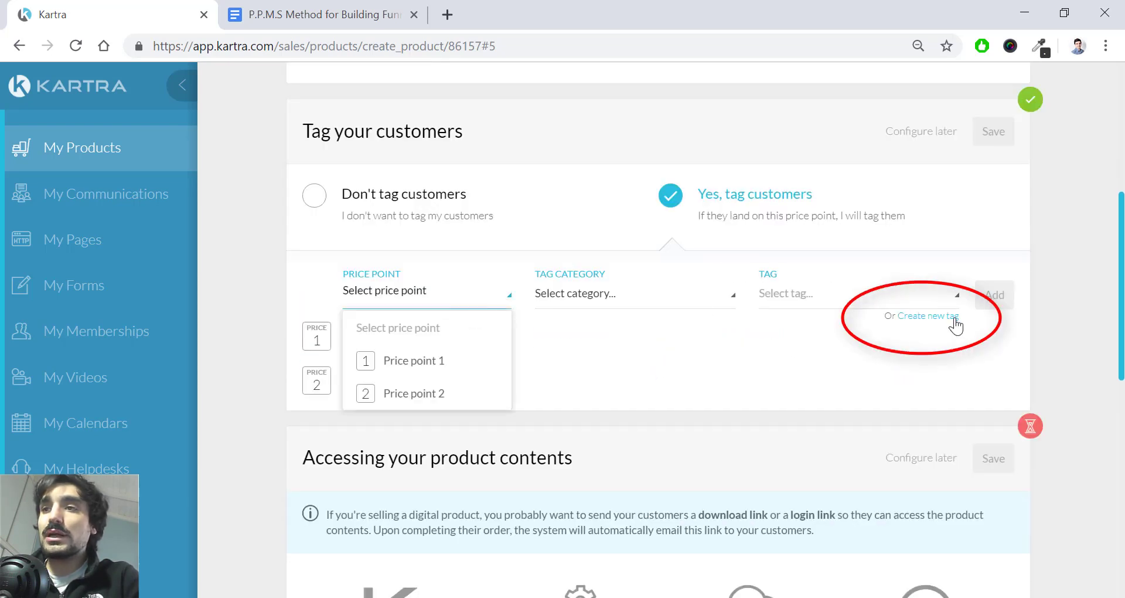
left_click(931, 316)
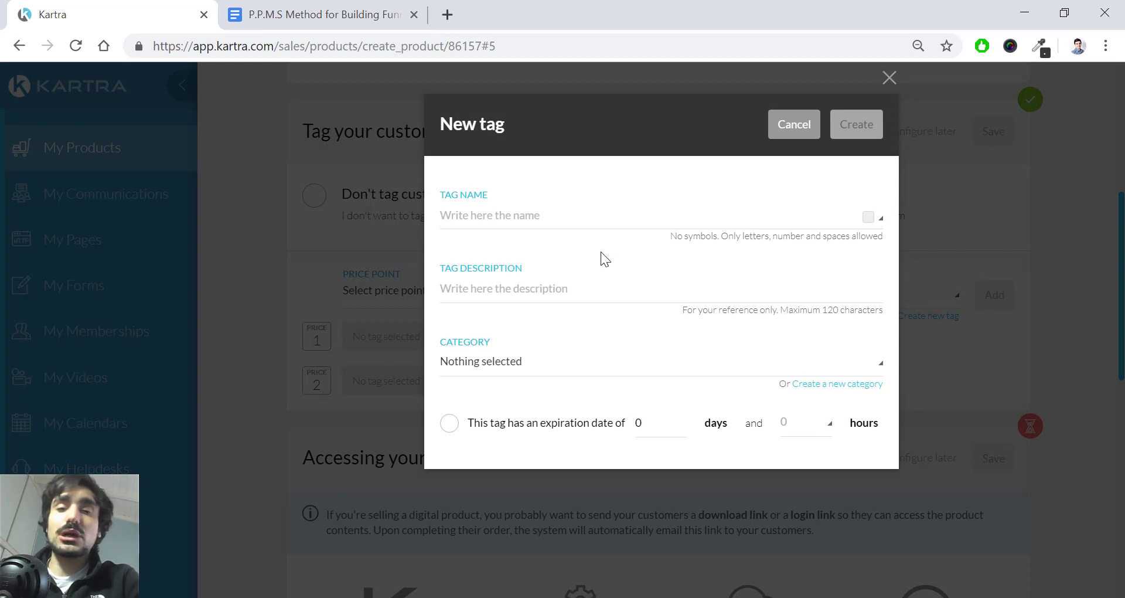
left_click(608, 206)
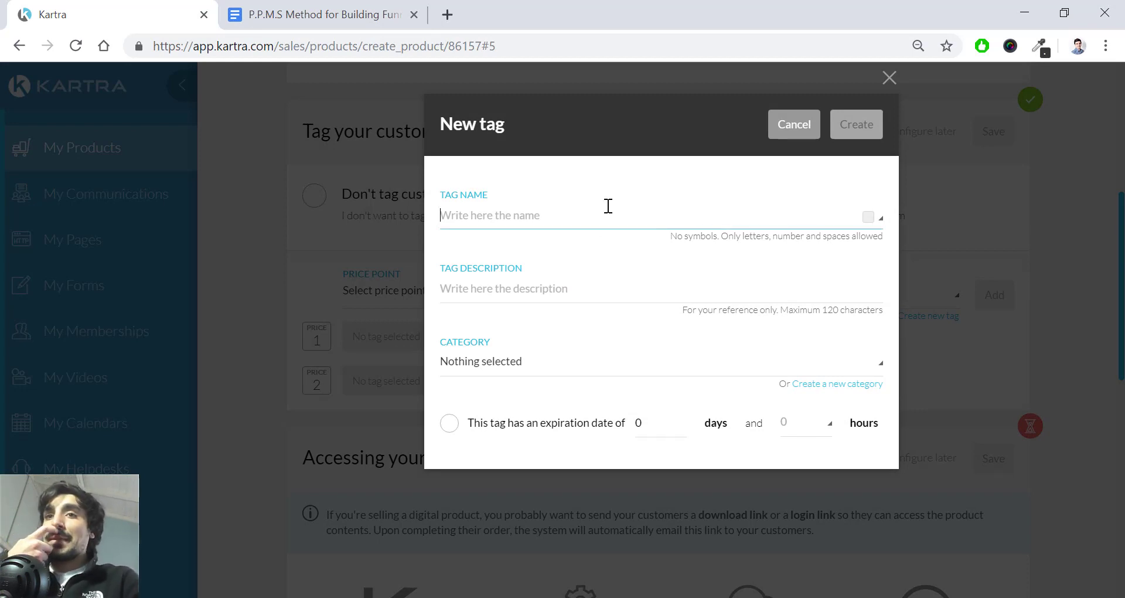
type("Buyers")
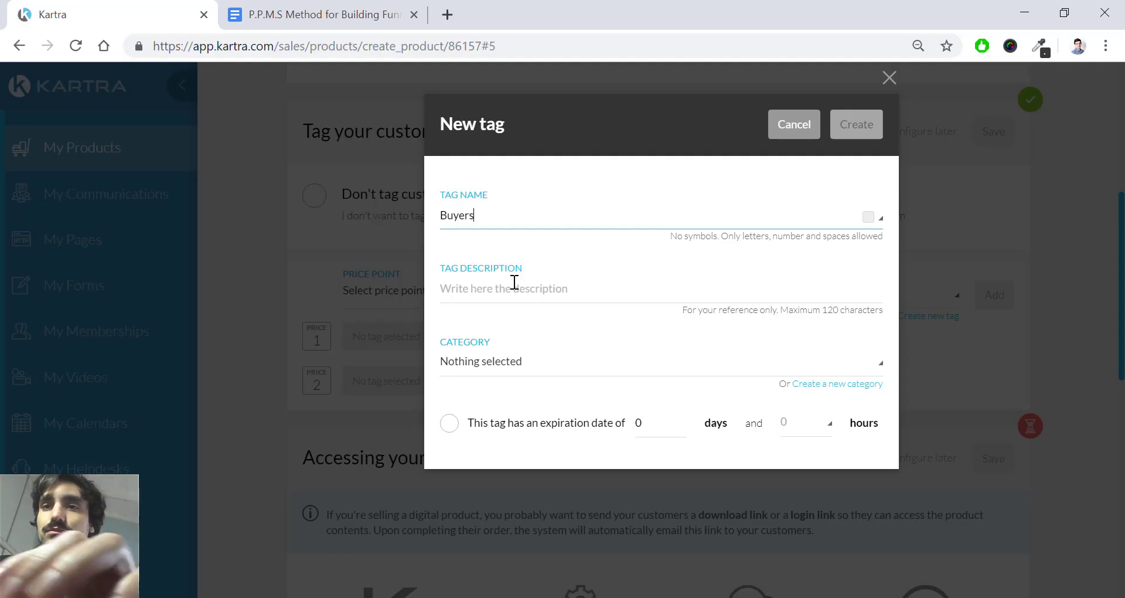
left_click(514, 283)
type("Buyer of the course")
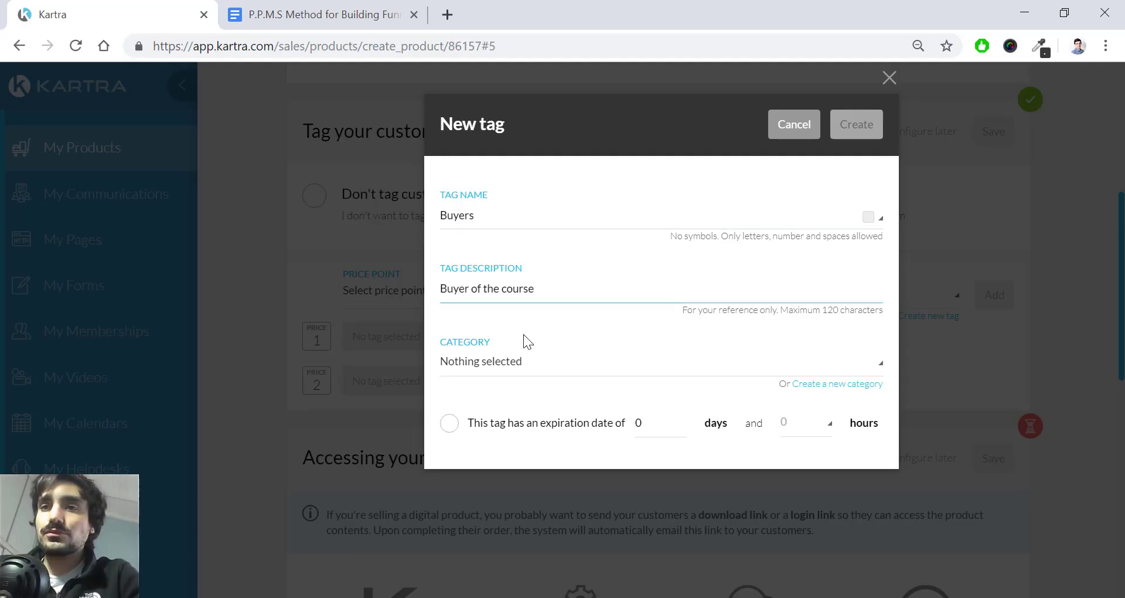
left_click(528, 358)
left_click(535, 189)
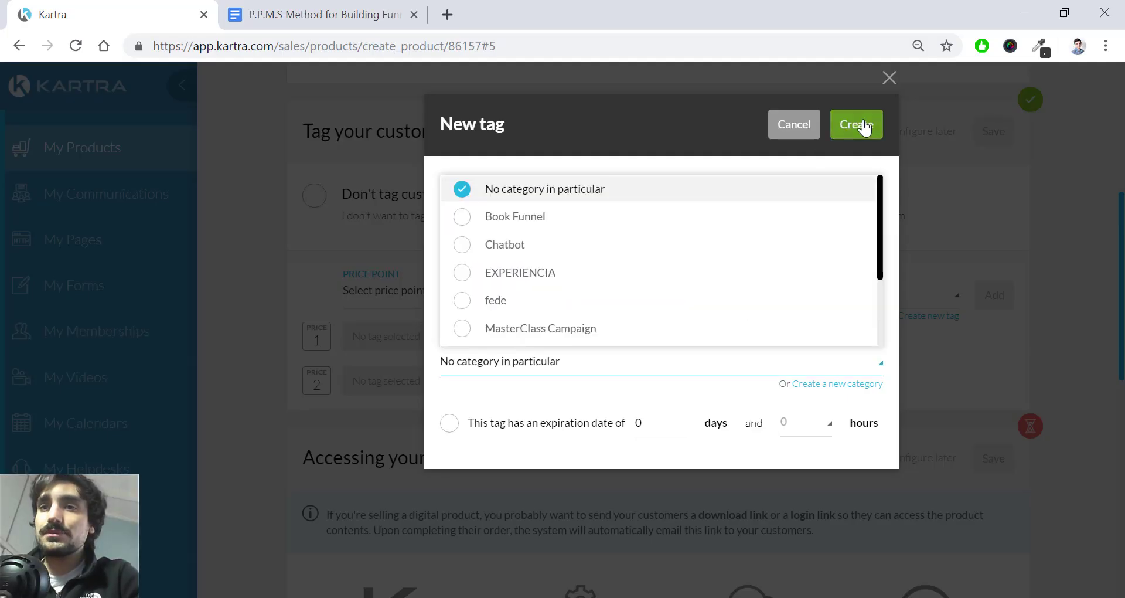
left_click(856, 125)
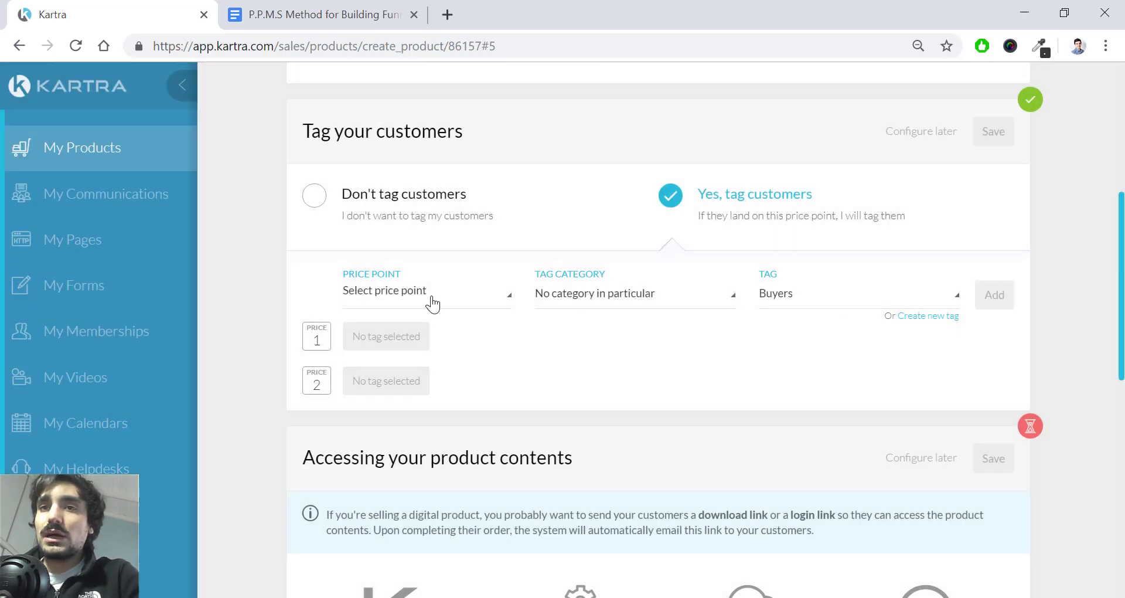
Add the Buyers tag to price point 1.
left_click(433, 303)
left_click(410, 360)
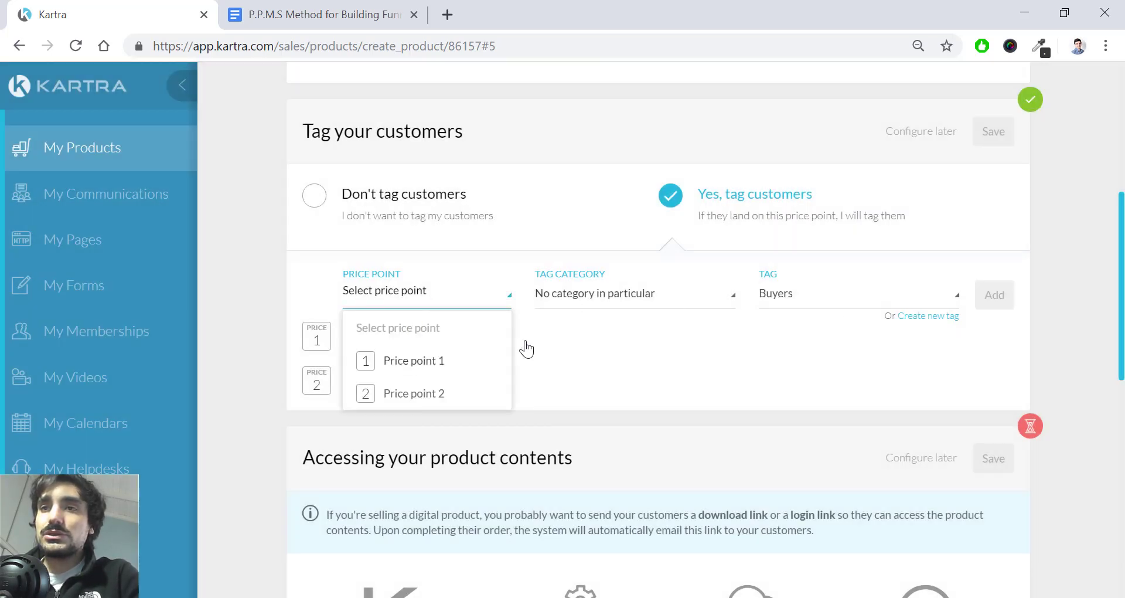
left_click(998, 295)
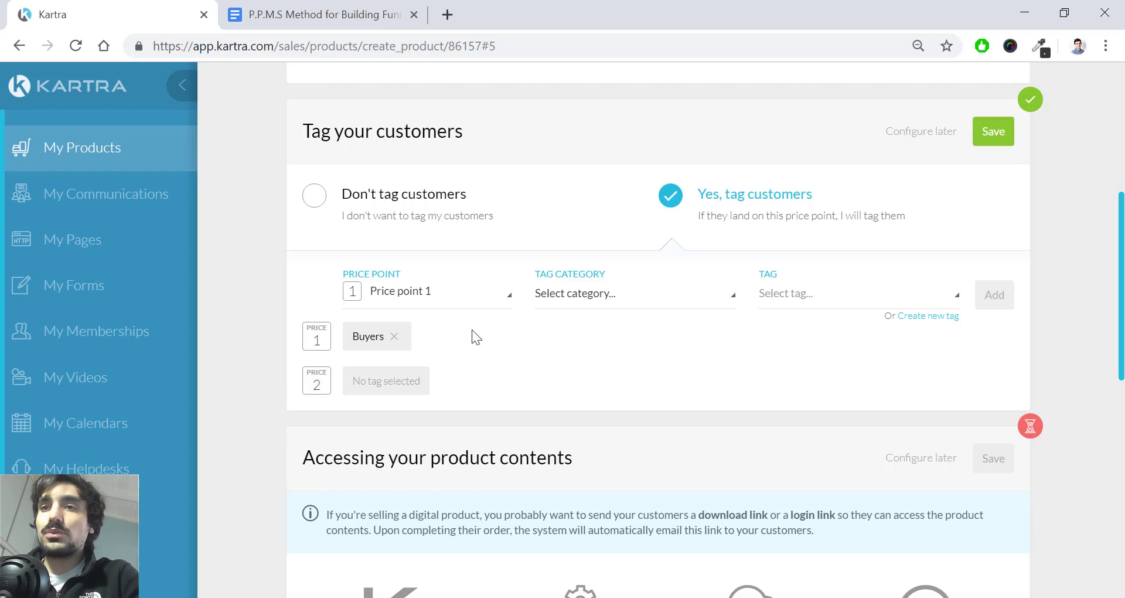
Add the Buyers tag from "No category in particular" to price point 2 and save the customer tagging.
left_click(480, 301)
left_click(410, 393)
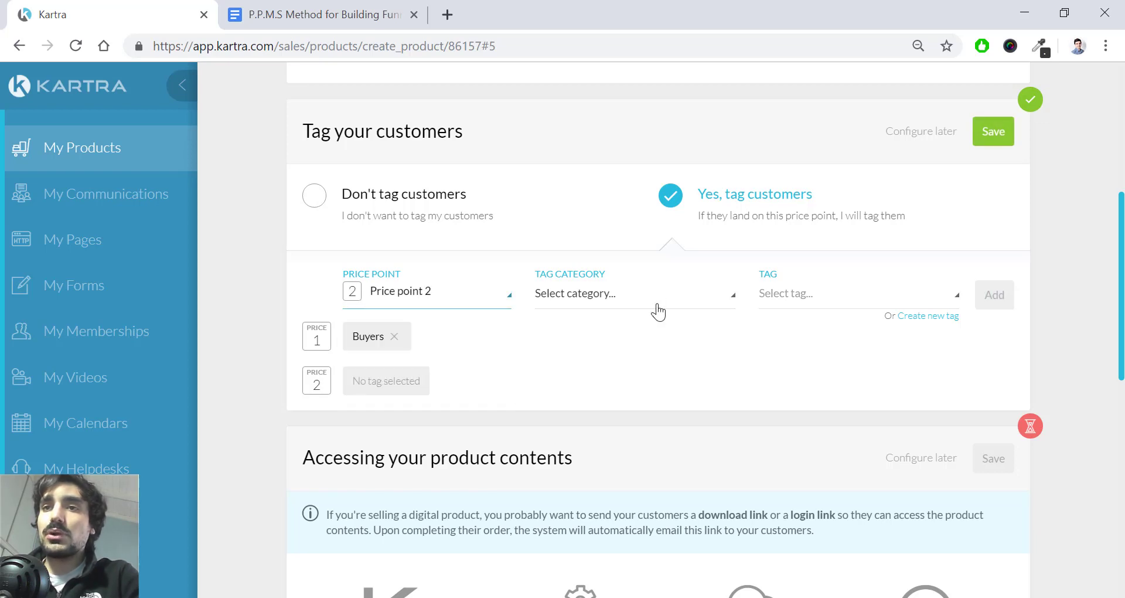
left_click(653, 300)
left_click(617, 354)
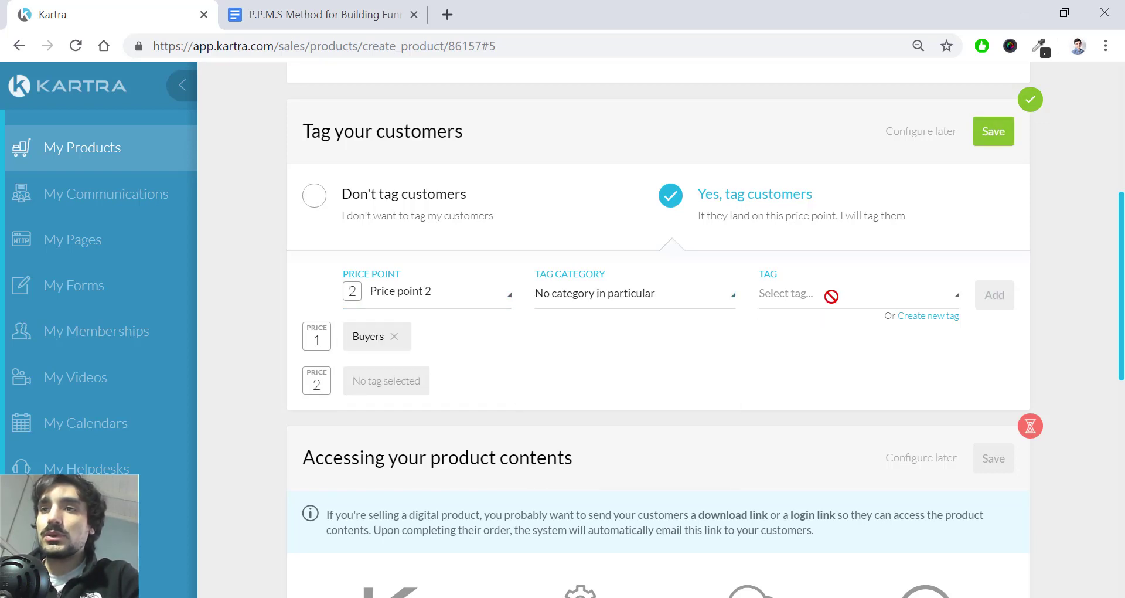
left_click(830, 296)
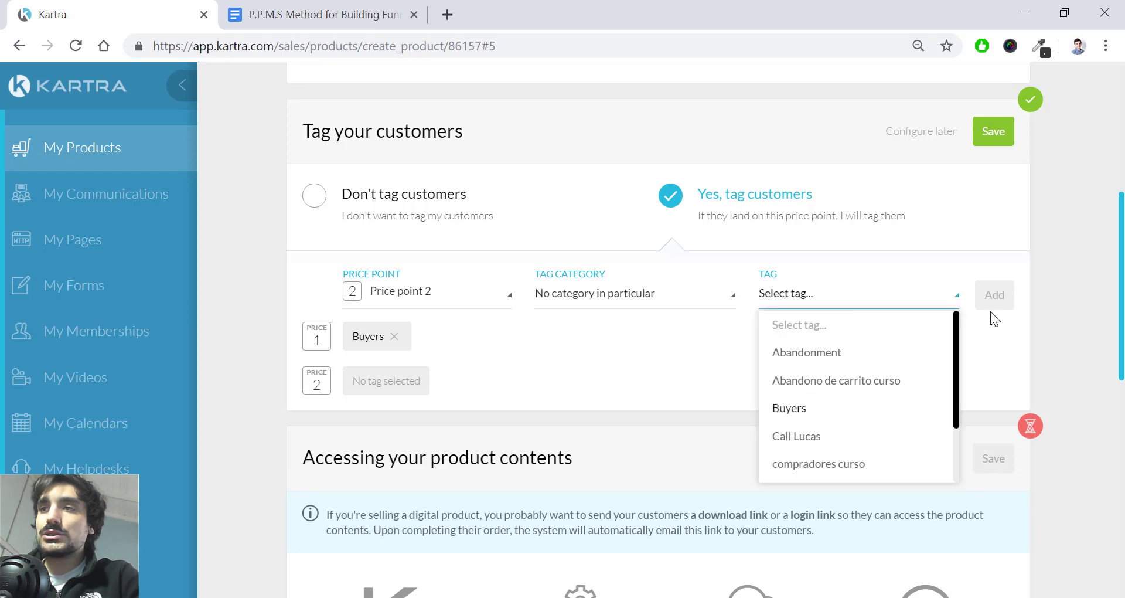
left_click(789, 408)
left_click(995, 295)
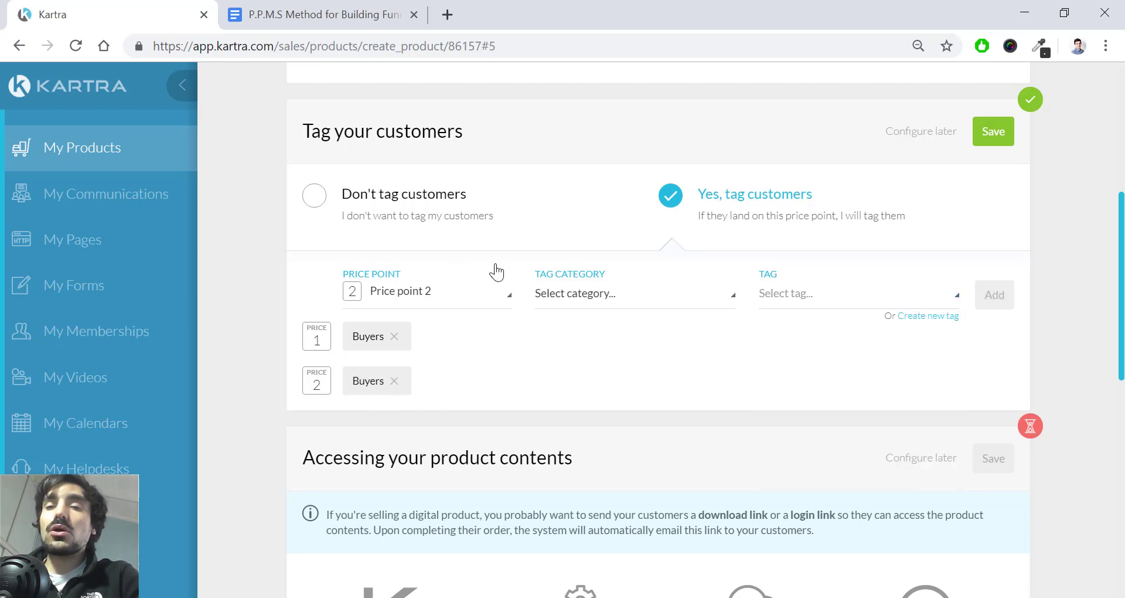
left_click(990, 135)
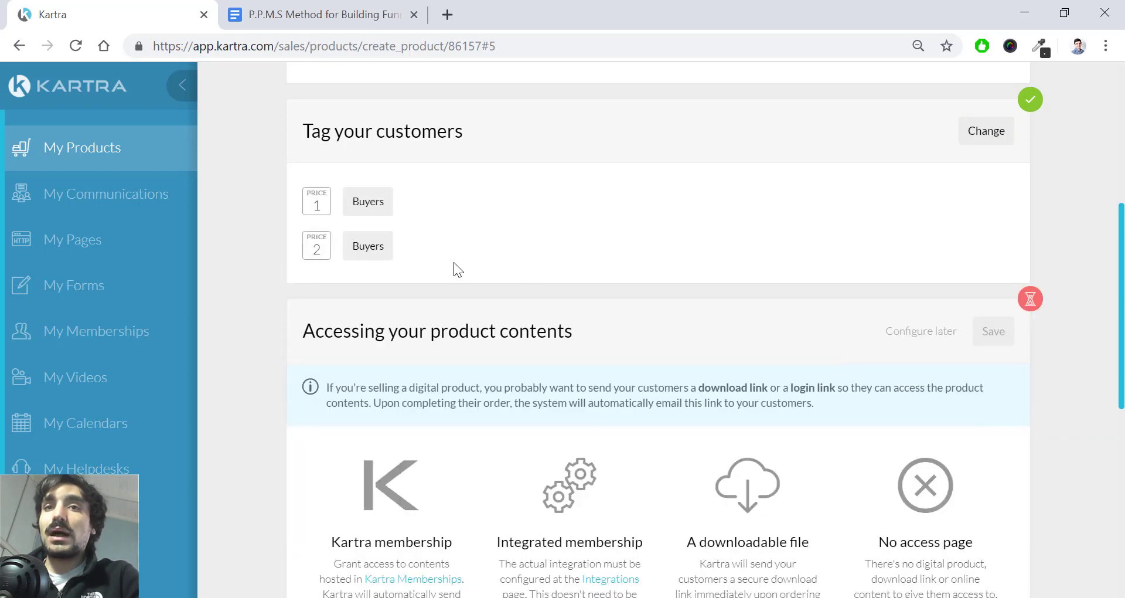
Set the product contents access to "No access page" and save it.
scroll(407, 234, "down", 2)
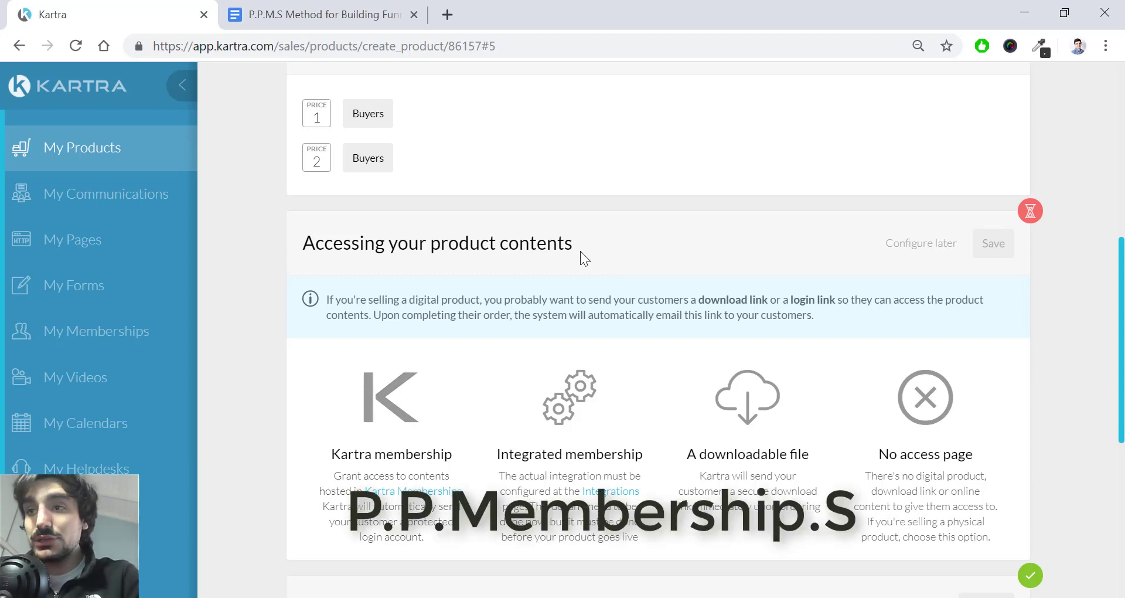
scroll(703, 282, "down", 2)
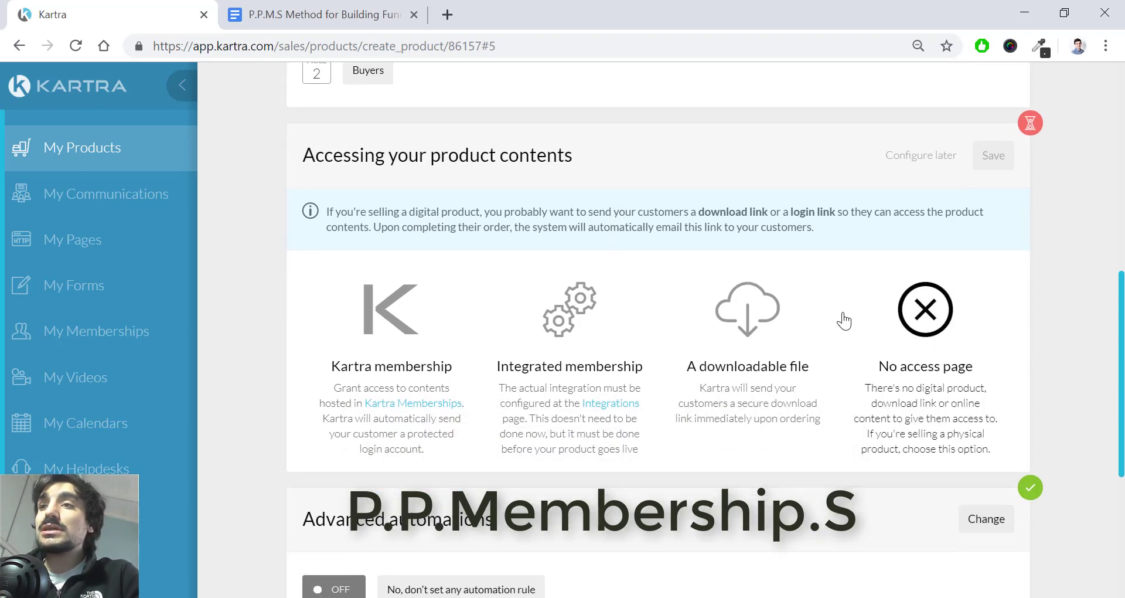
left_click(915, 316)
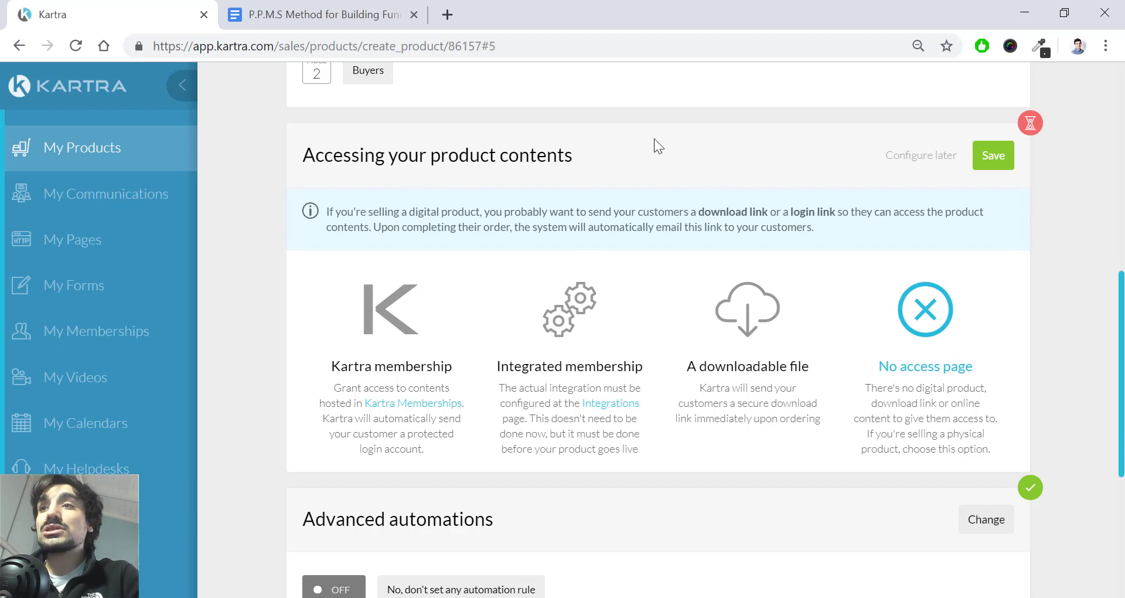
left_click(1003, 165)
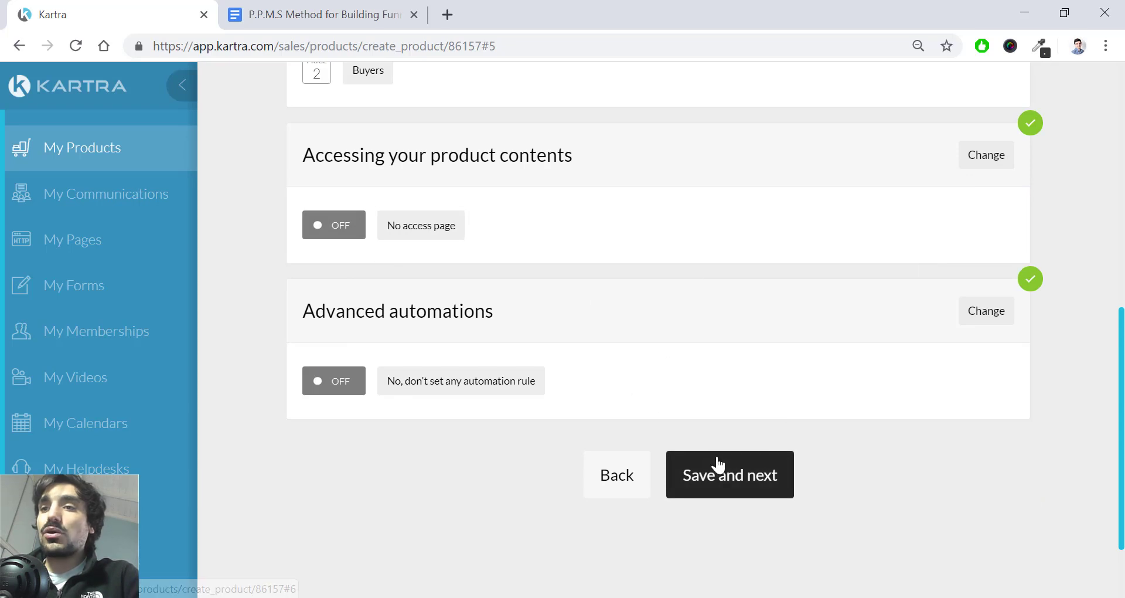
Save the Post Sale settings and finish the product setup, keeping both affiliate programs off.
left_click(727, 477)
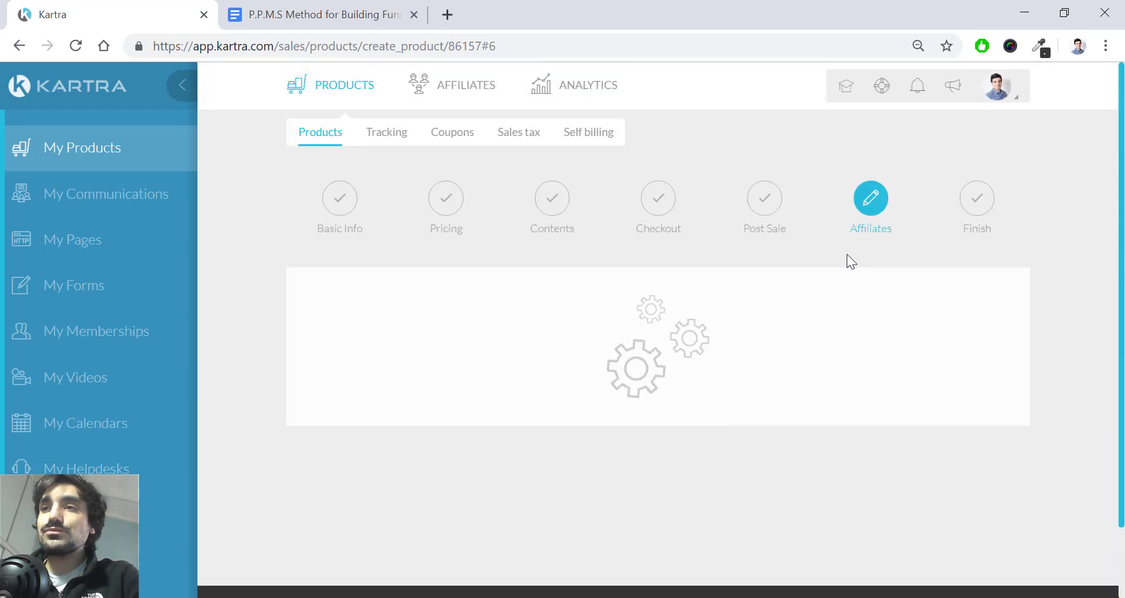
scroll(749, 284, "down", 5)
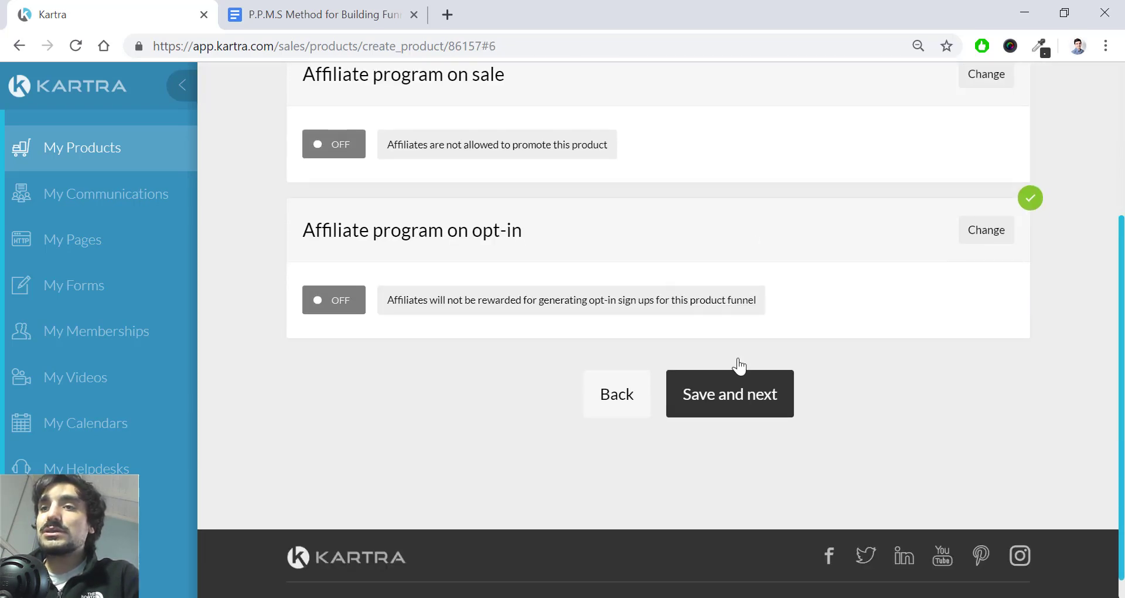
left_click(748, 361)
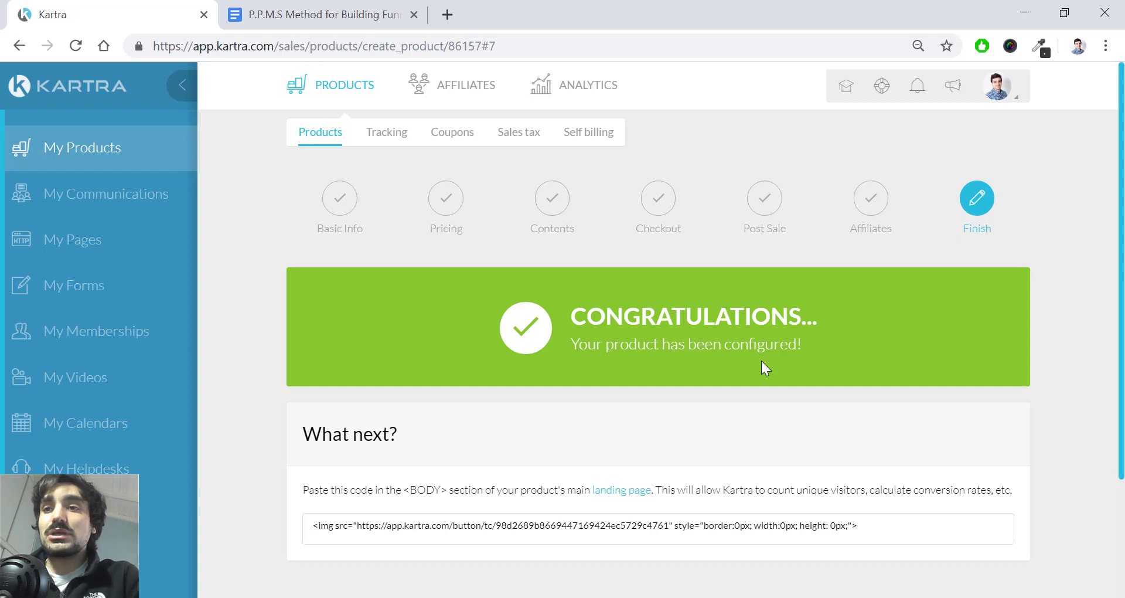
Start a new product from the products list and give it the internal name "2 Premium Weeks".
scroll(761, 360, "down", 3)
scroll(736, 374, "up", 3)
left_click(326, 129)
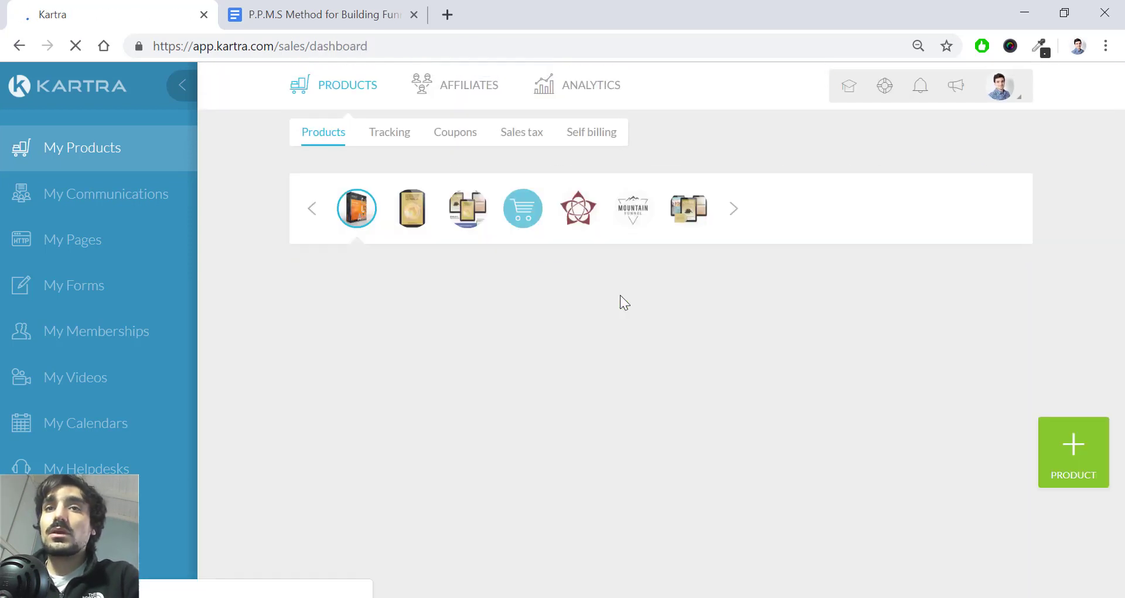
left_click(1083, 442)
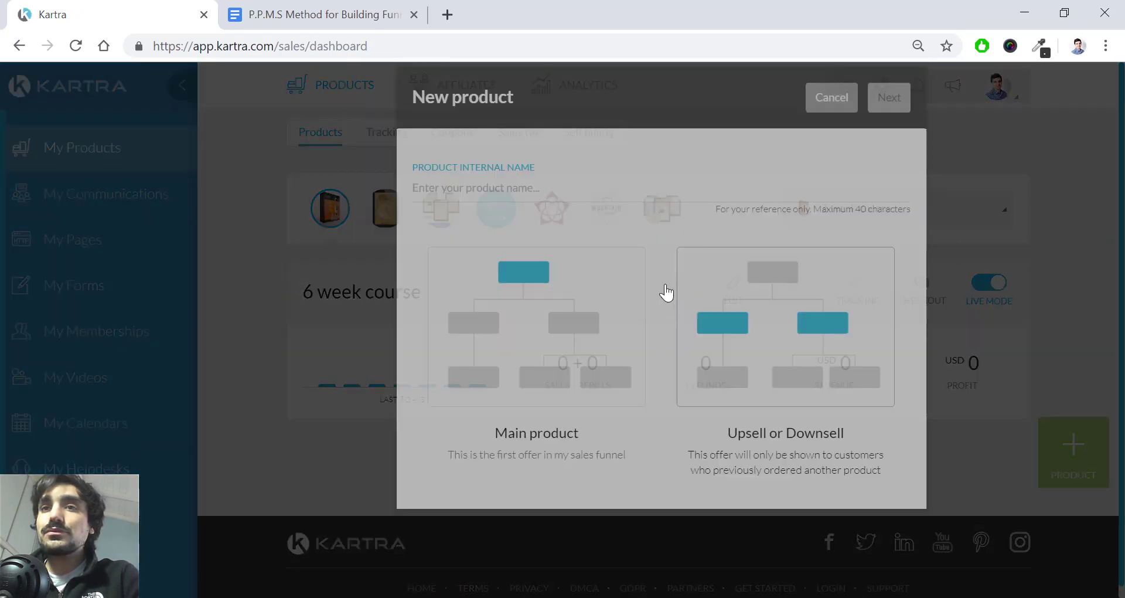
left_click(595, 209)
type("2 we")
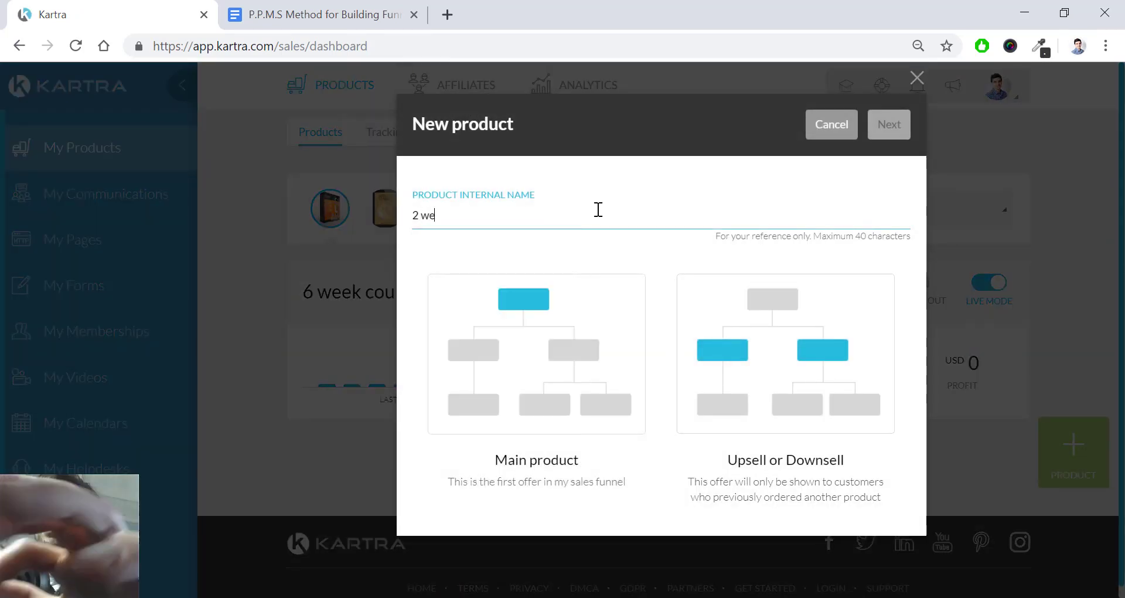
type("eks")
key("Left")
key("Left")
key("Left")
key("Left")
key("Left")
type("Premium")
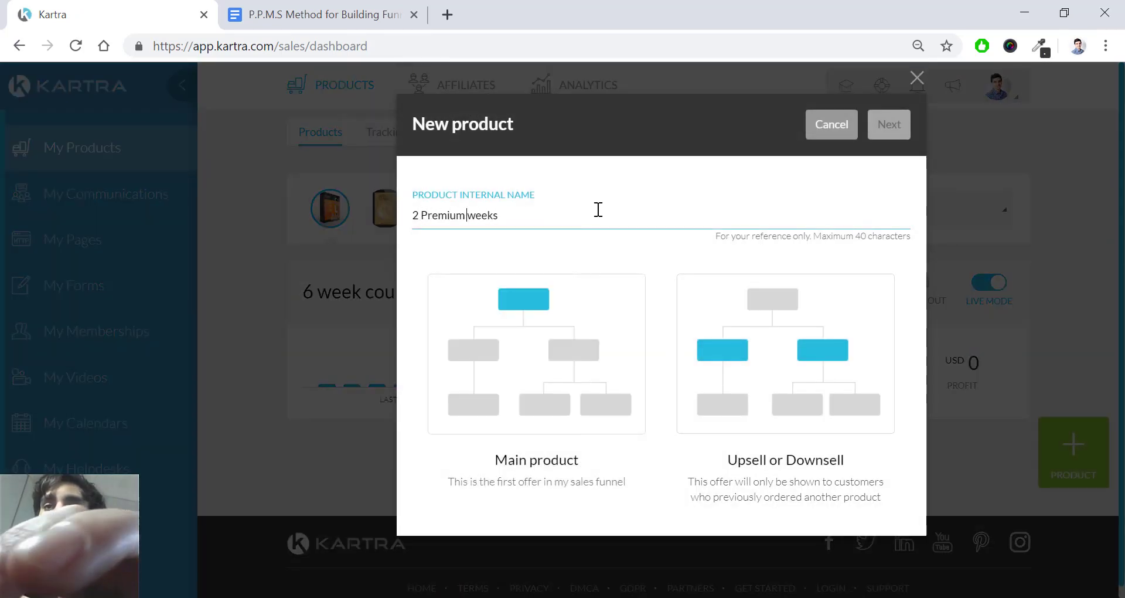
key("Delete")
type("W")
Set the new product as an upsell or downsell in the 6 week course funnel and create it.
left_click(725, 344)
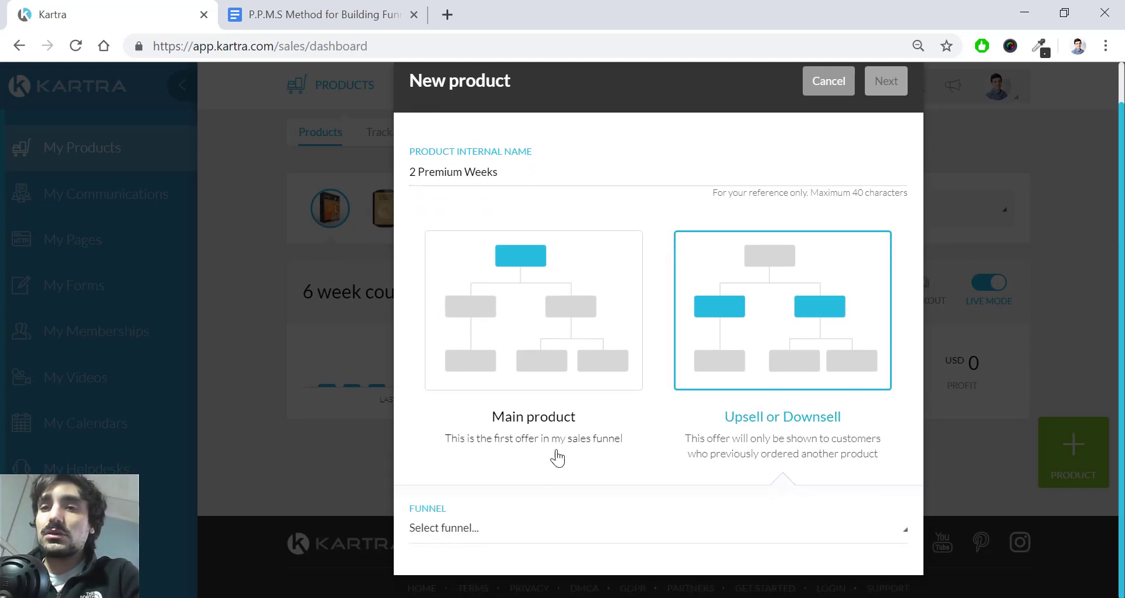
left_click(566, 530)
left_click(522, 384)
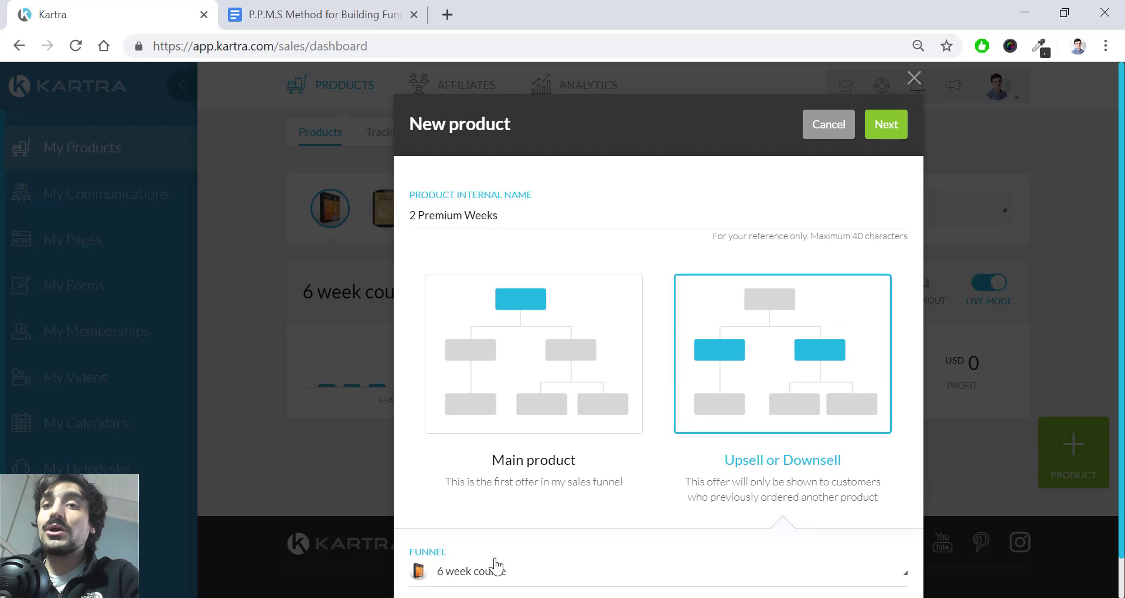
left_click(889, 124)
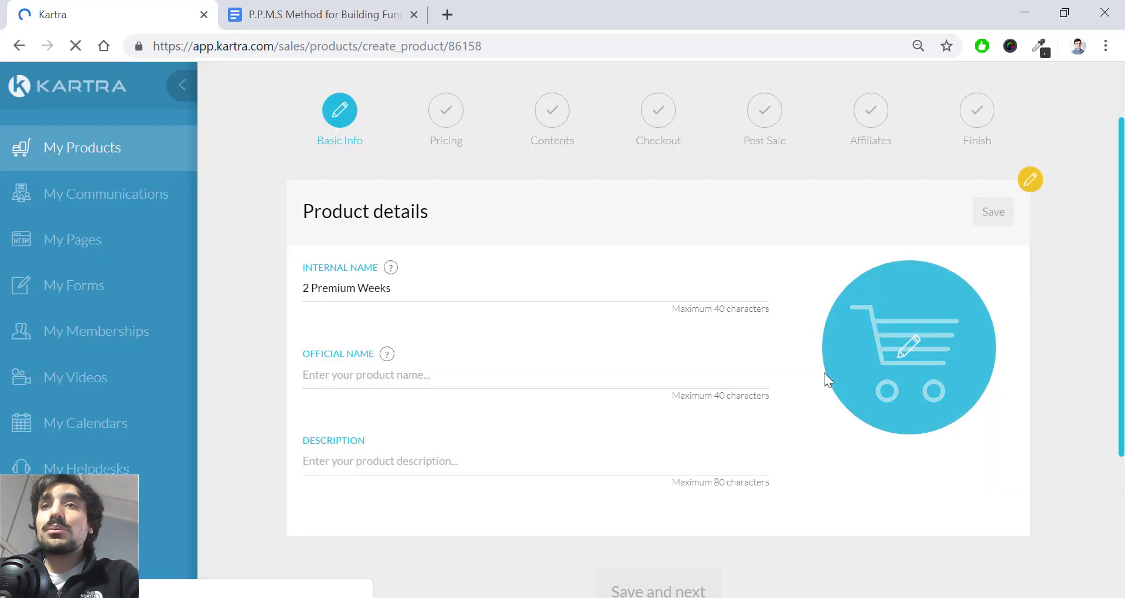
Copy "2 Premium Weeks" into the official name and enter "Upsell description" as the product description.
left_click(505, 367)
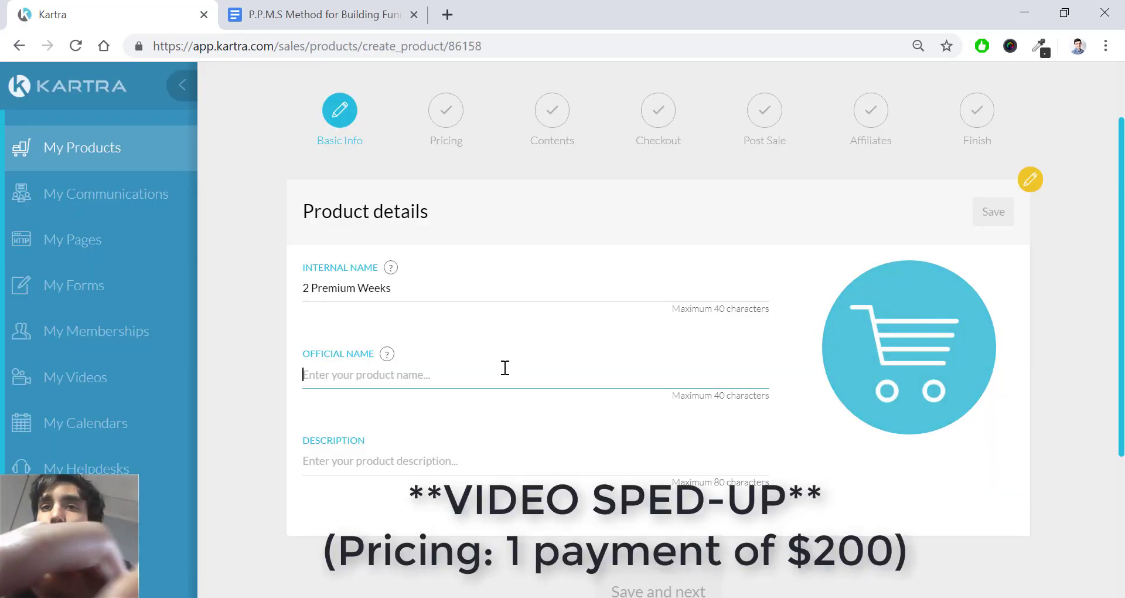
type("@")
key("BackSpace")
left_click_drag(393, 288, 281, 297)
key("ctrl+c")
left_click(410, 366)
key("ctrl+v")
left_click(374, 454)
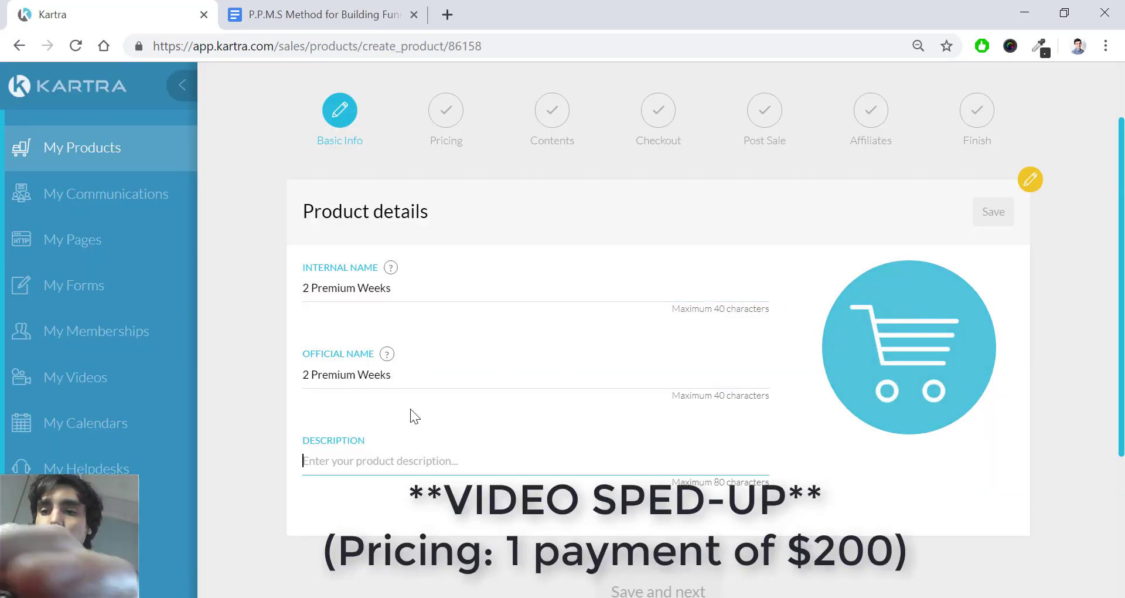
type("Upsell description")
Upload the "download" image from the Desktop as the product picture and save the basic info.
left_click(908, 352)
left_click(828, 125)
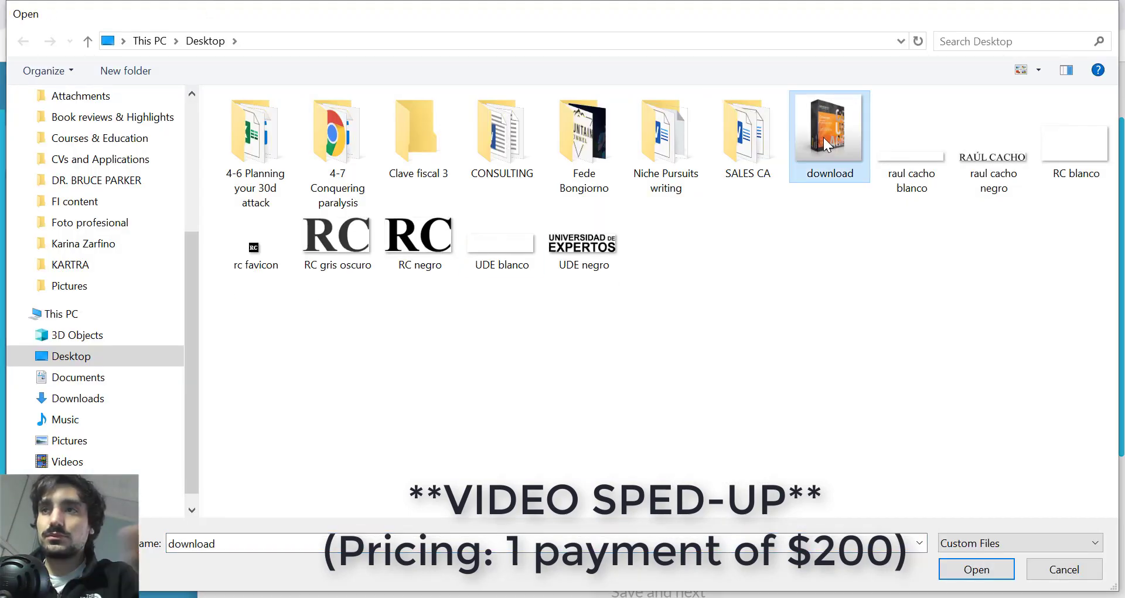
left_click(971, 562)
left_click(871, 327)
left_click(656, 518)
left_click(658, 590)
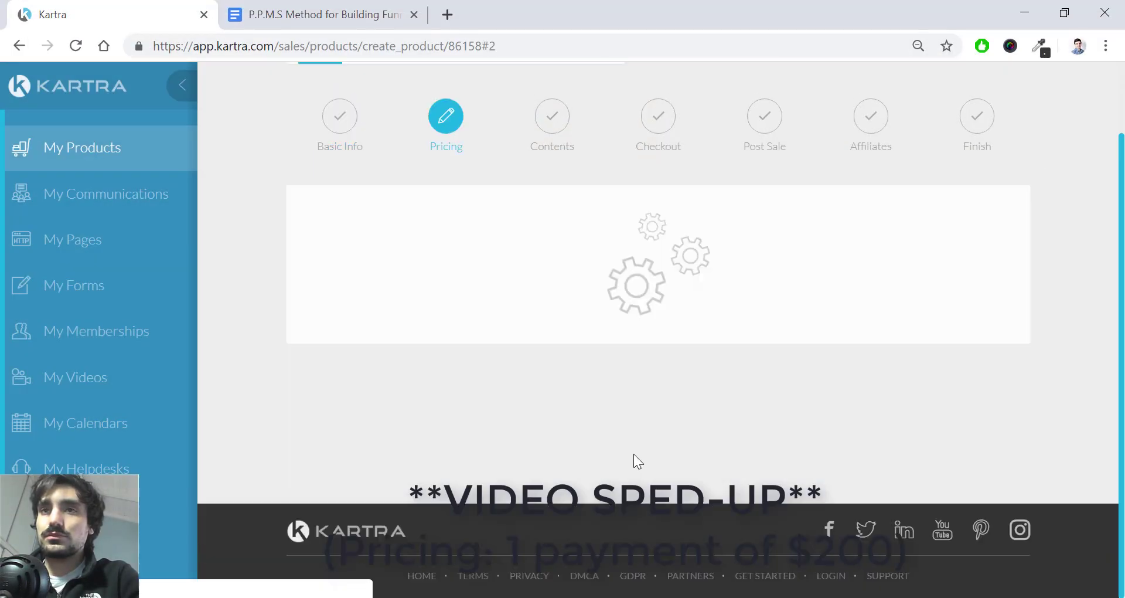
Set price point 1 as a one time payment of USD 200, described "One time payment of $200", and save the pricing.
left_click(425, 328)
left_click(487, 417)
type("One")
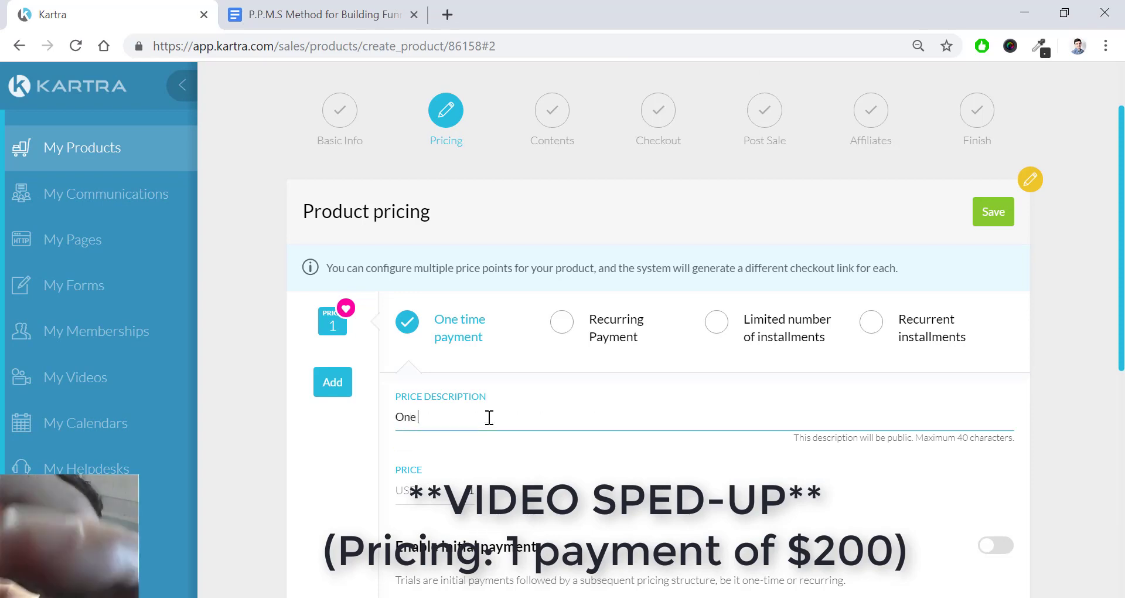
type(" time payment of $200")
scroll(489, 417, "down", 3)
left_click(445, 314)
type("200")
scroll(491, 308, "up", 3)
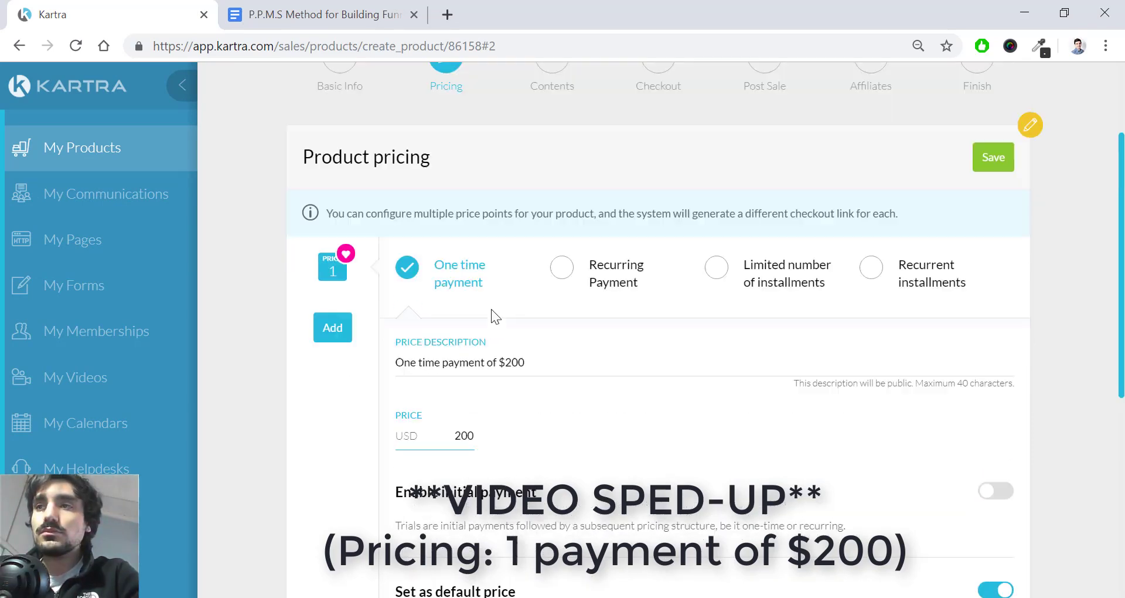
left_click(993, 212)
scroll(687, 428, "down", 5)
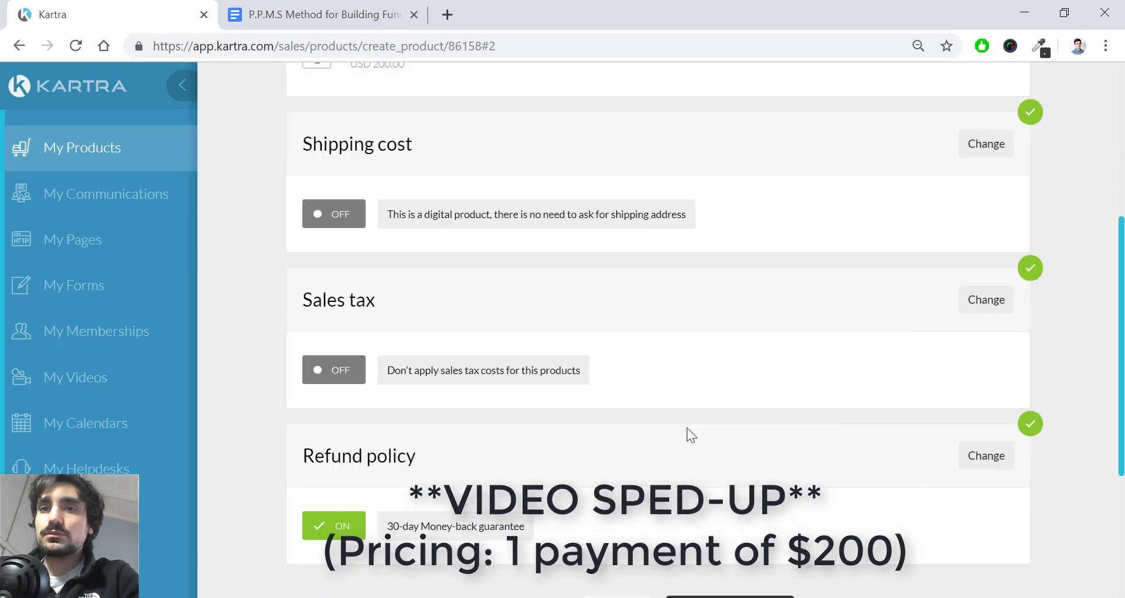
left_click(728, 584)
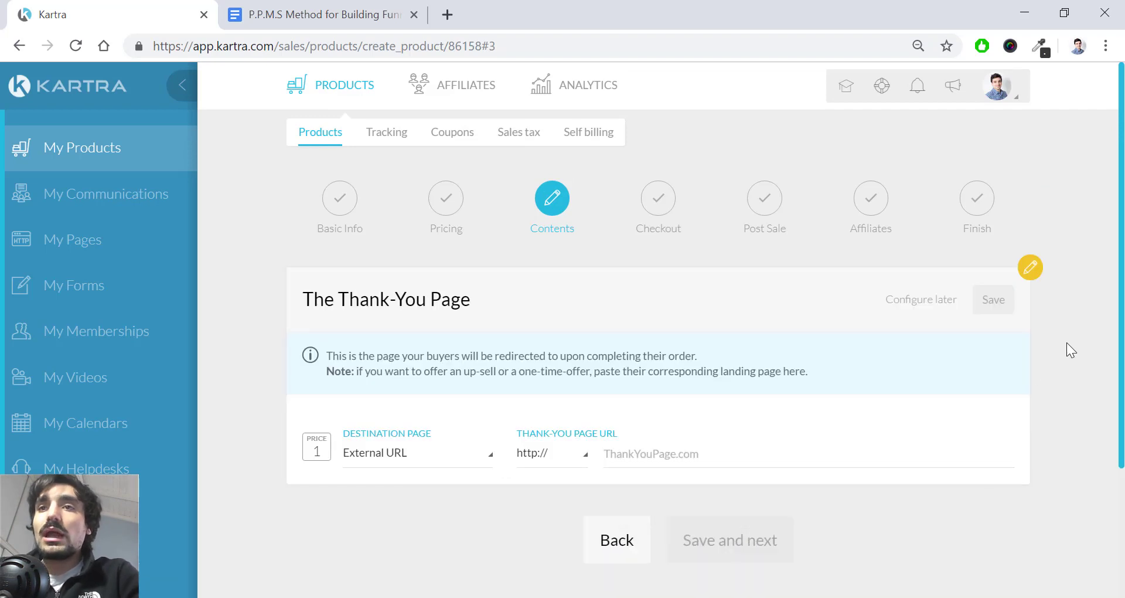
Set the thank-you page to the Kartra page "Order confirmation" from "No category in particular" and save the contents.
left_click_drag(494, 332, 315, 290)
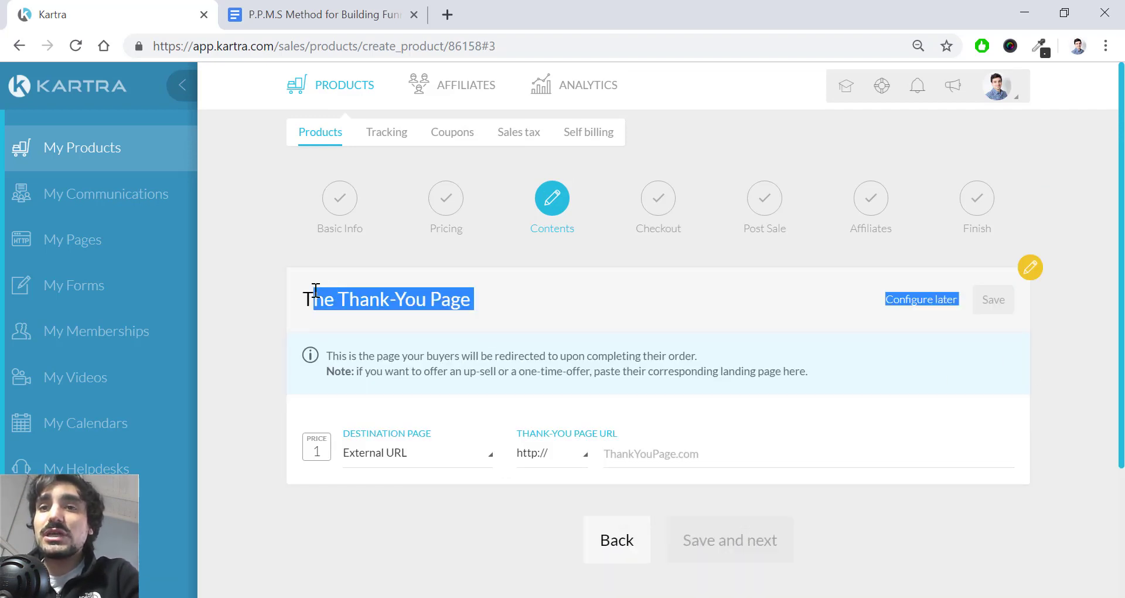
left_click(412, 461)
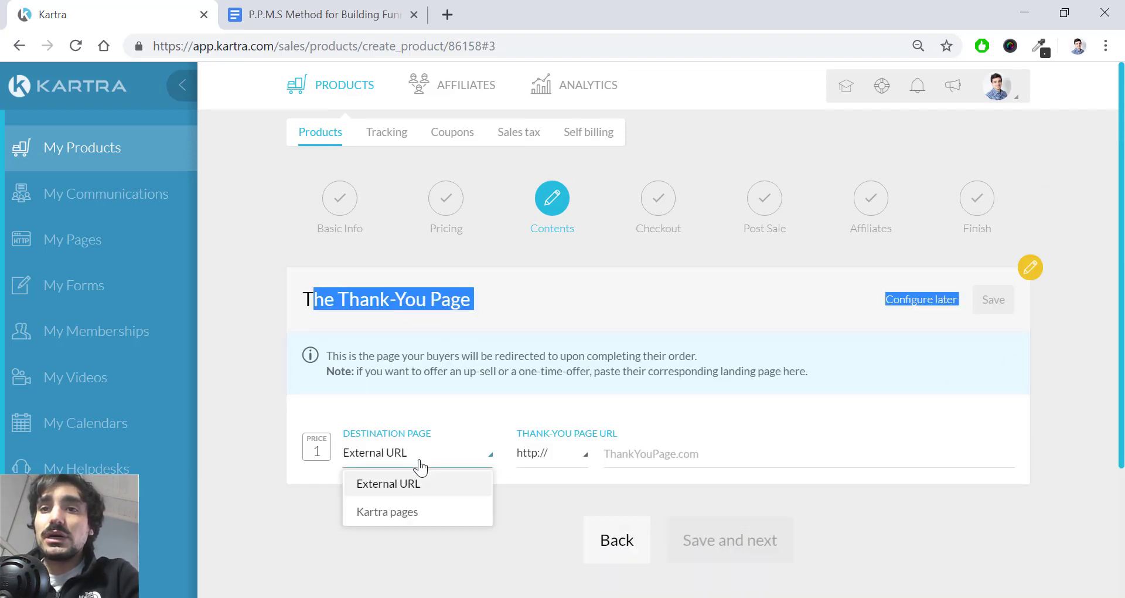
left_click(413, 523)
left_click(610, 465)
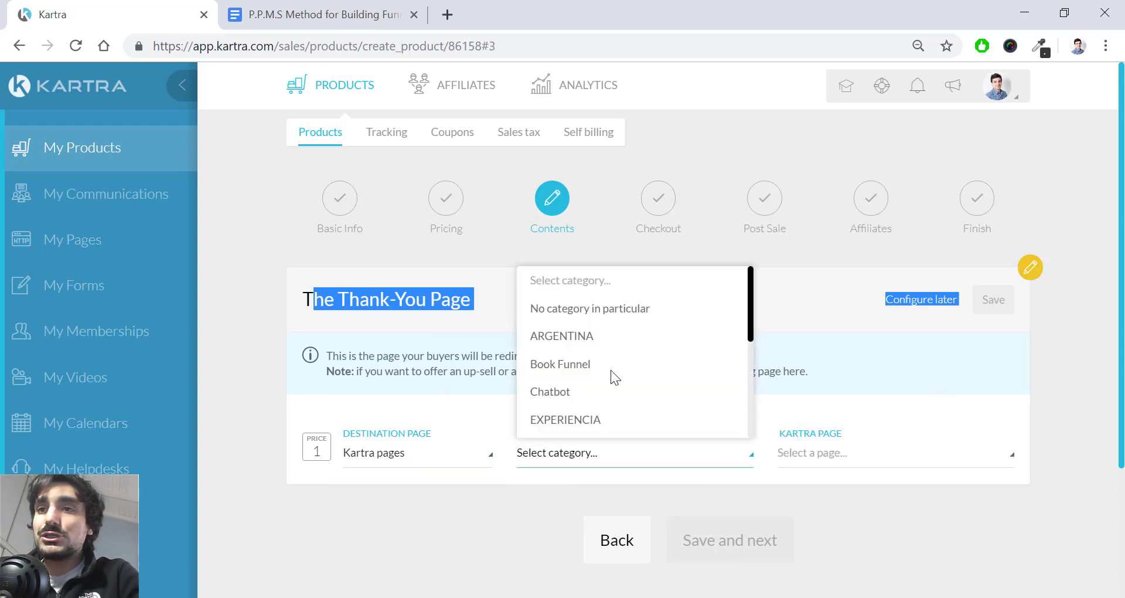
left_click(613, 312)
left_click(835, 459)
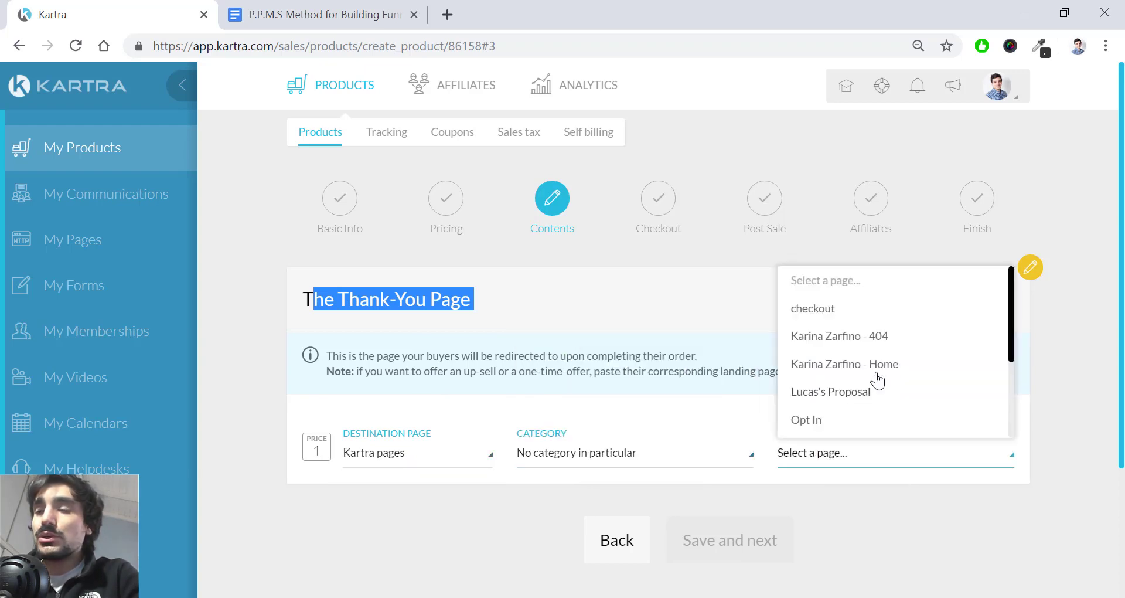
scroll(888, 335, "down", 2)
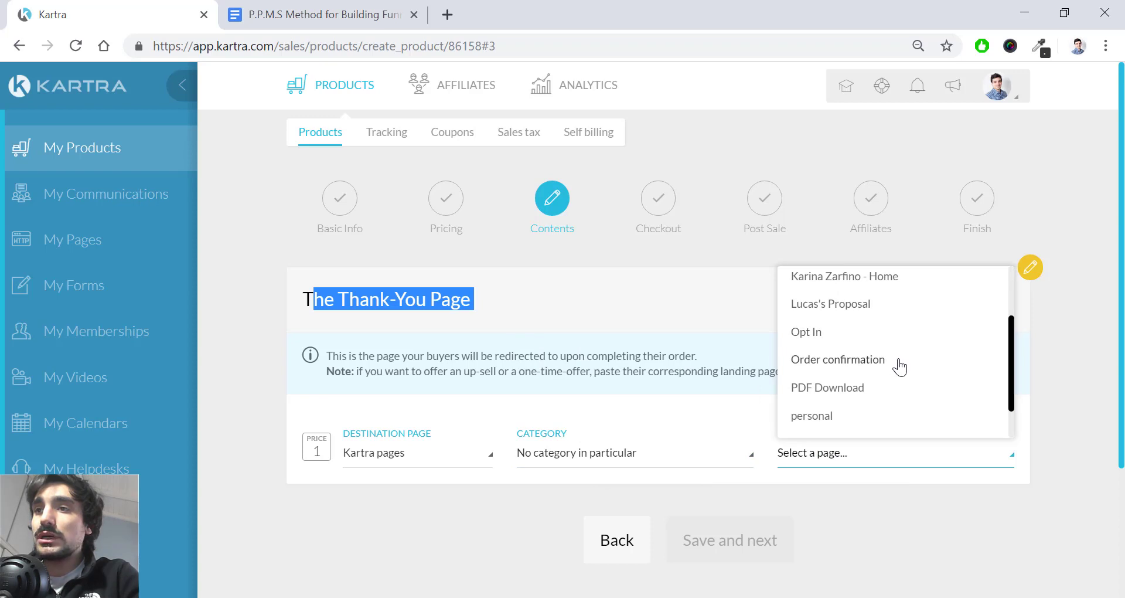
scroll(895, 366, "up", 2)
scroll(896, 364, "down", 3)
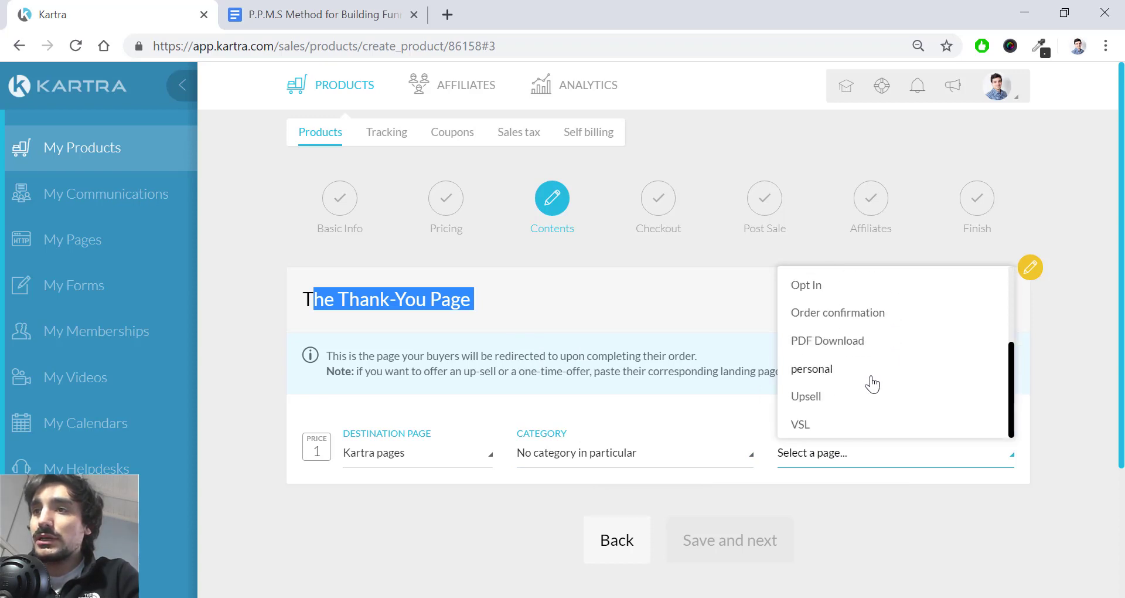
left_click(871, 319)
left_click(994, 302)
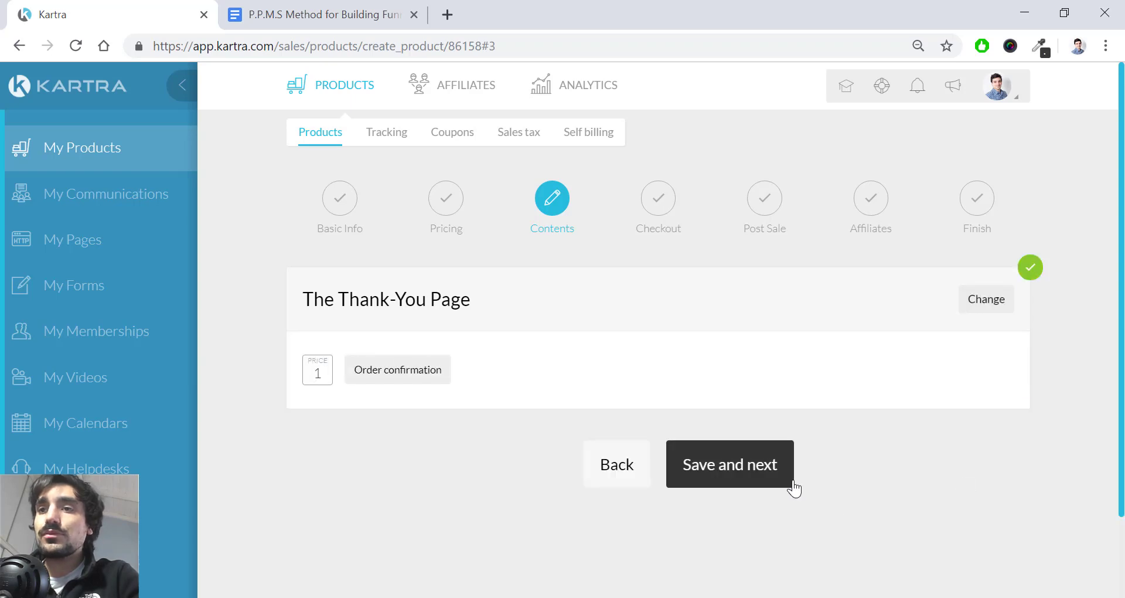
left_click(826, 463)
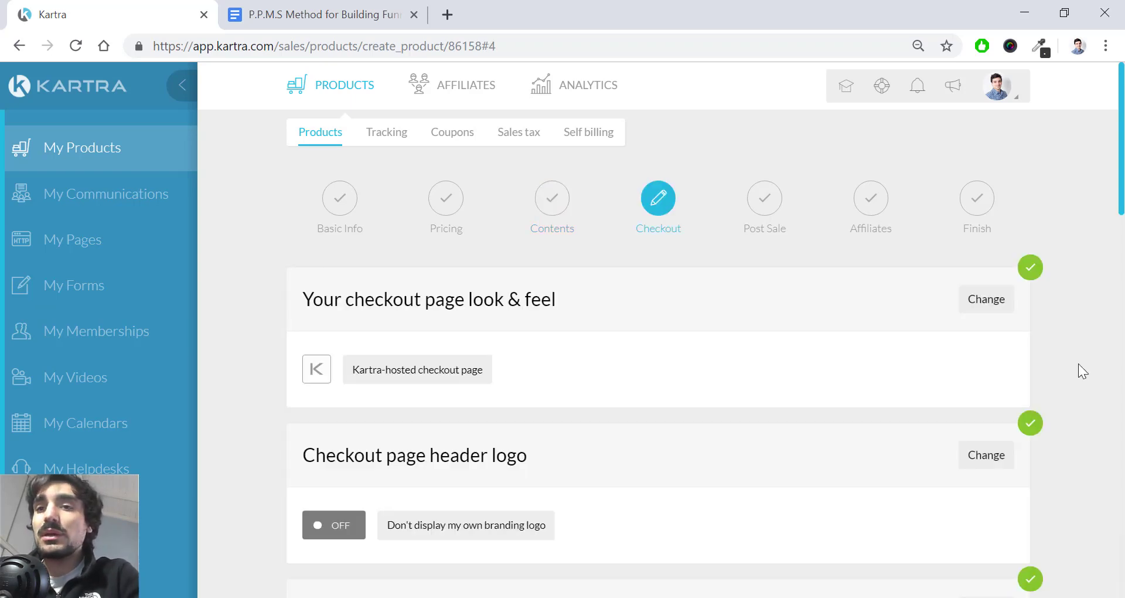
Activate one-click confirmation for the express checkout and save it.
scroll(1078, 365, "down", 7)
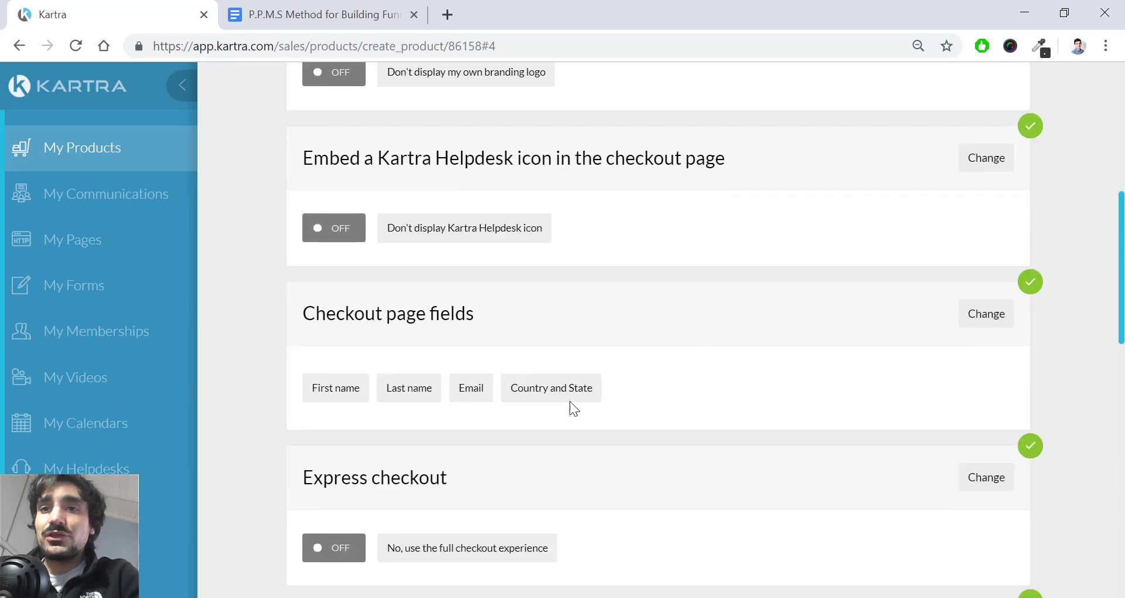
scroll(1081, 386, "down", 1)
left_click(986, 404)
scroll(996, 422, "down", 3)
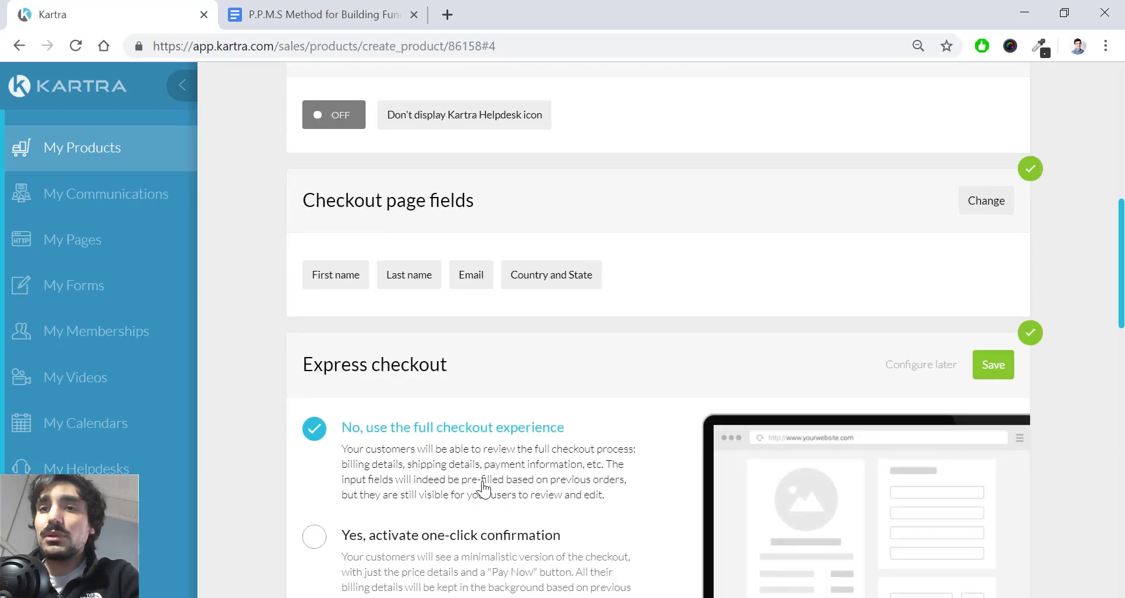
left_click(451, 410)
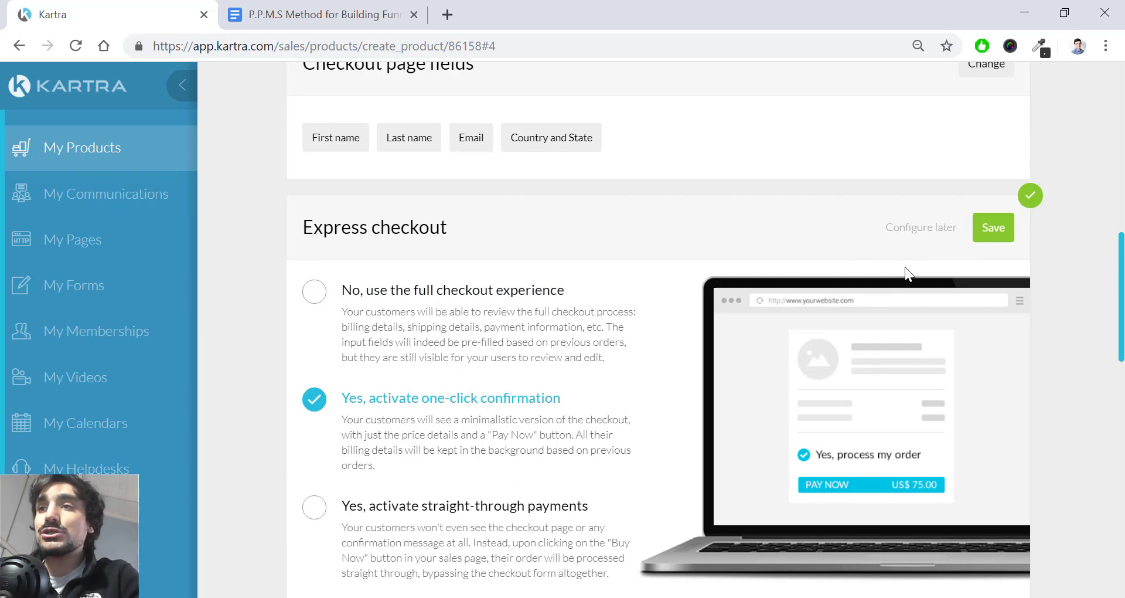
left_click(984, 233)
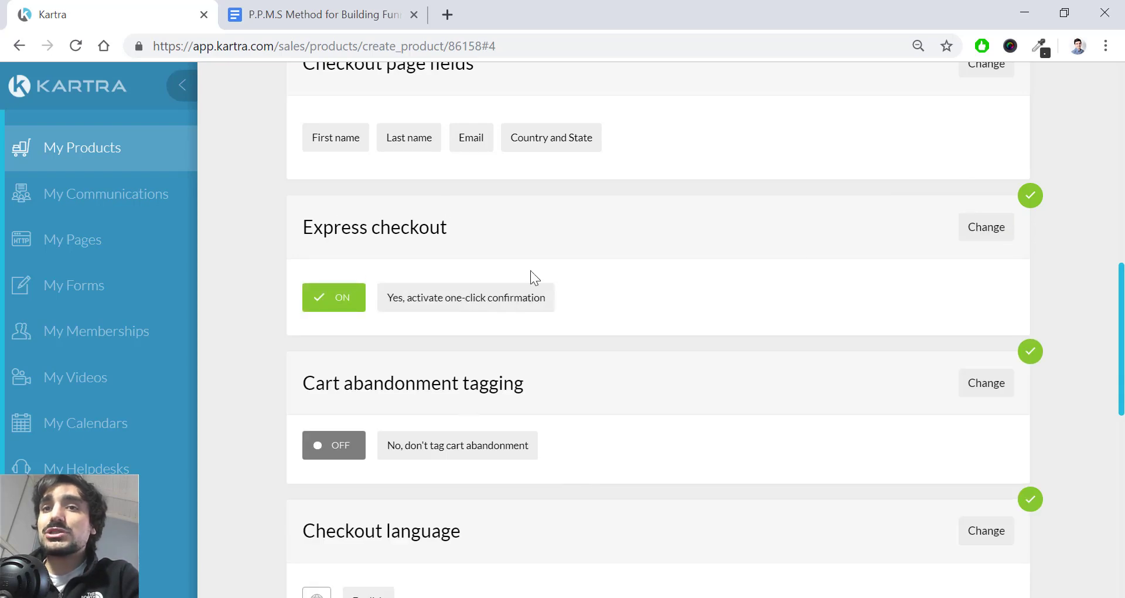
scroll(439, 311, "down", 1)
left_click_drag(561, 292, 301, 294)
Review the option requiring agreement to the ROSCA billing terms, and save the setting as not activated.
scroll(454, 334, "down", 1)
scroll(505, 367, "down", 5)
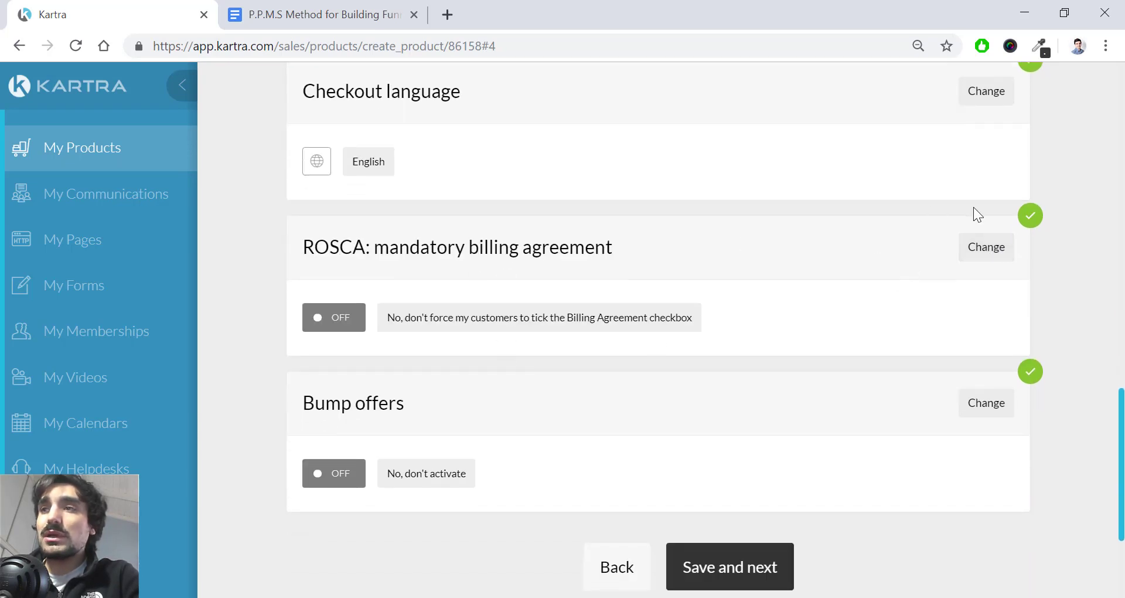
left_click(982, 254)
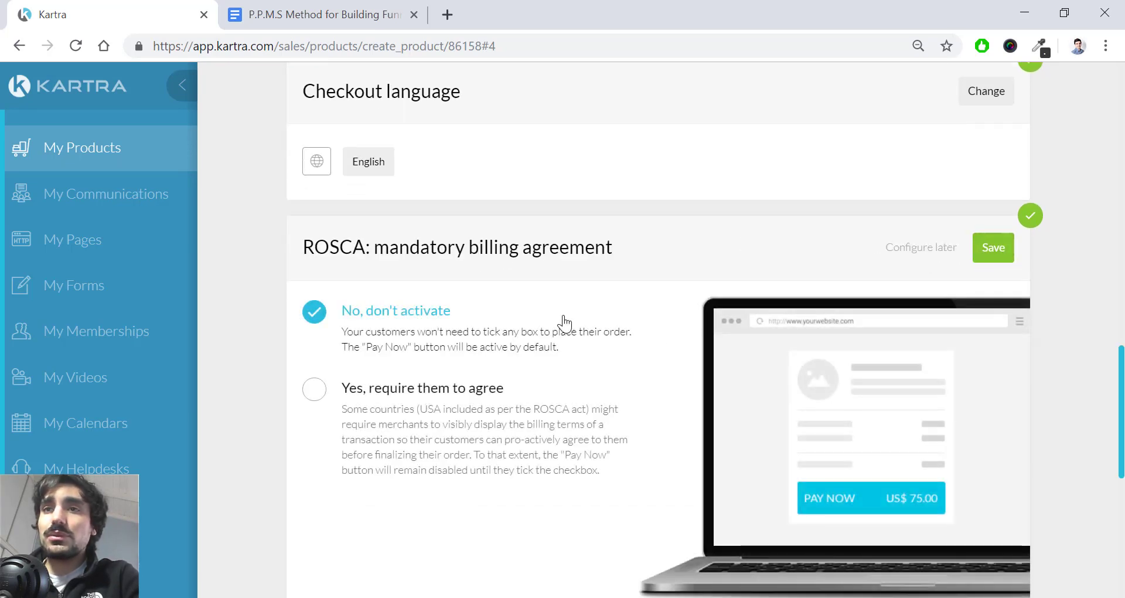
left_click(390, 389)
scroll(579, 463, "down", 5)
scroll(578, 433, "up", 5)
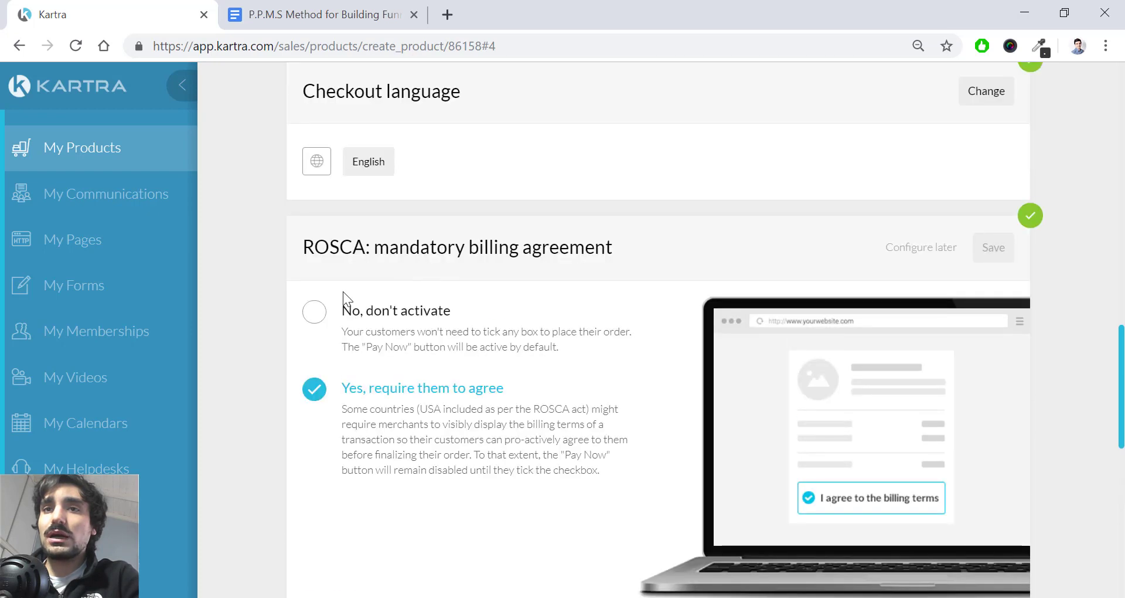
left_click(343, 296)
left_click(993, 247)
scroll(472, 350, "down", 3)
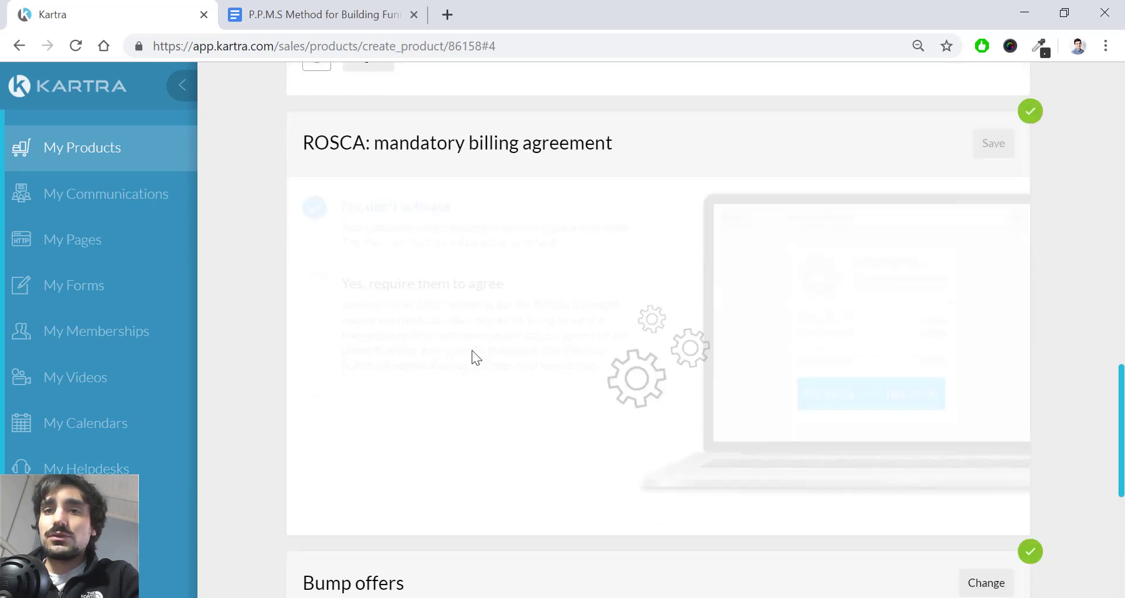
scroll(502, 348, "up", 3)
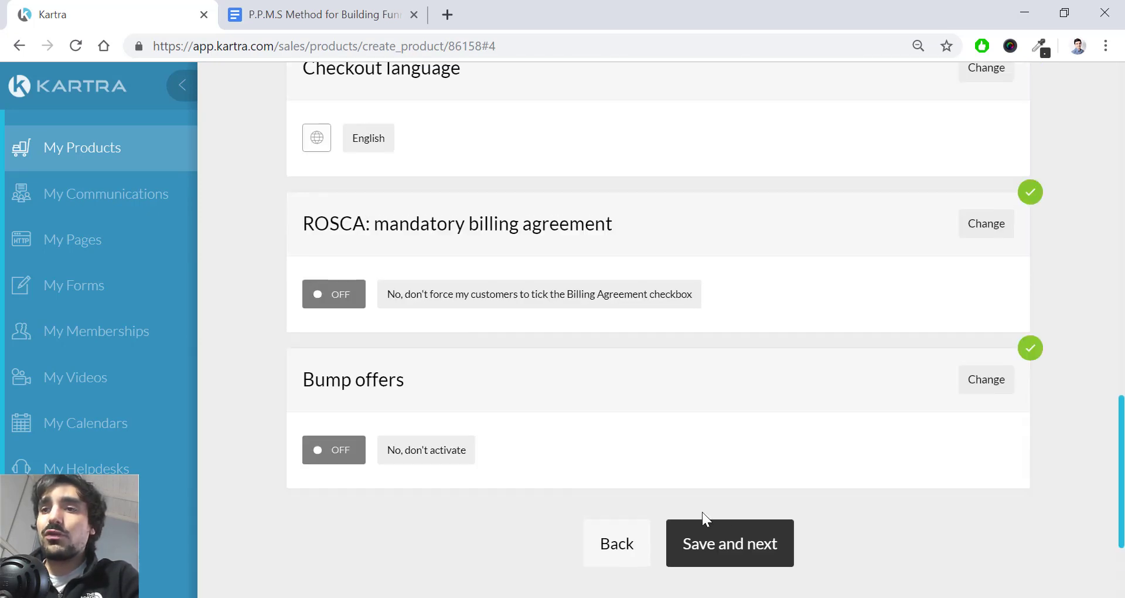
Save the checkout settings, turn on customer tagging, and create a tag named "Upsell buyers" in "No category in particular".
left_click(723, 542)
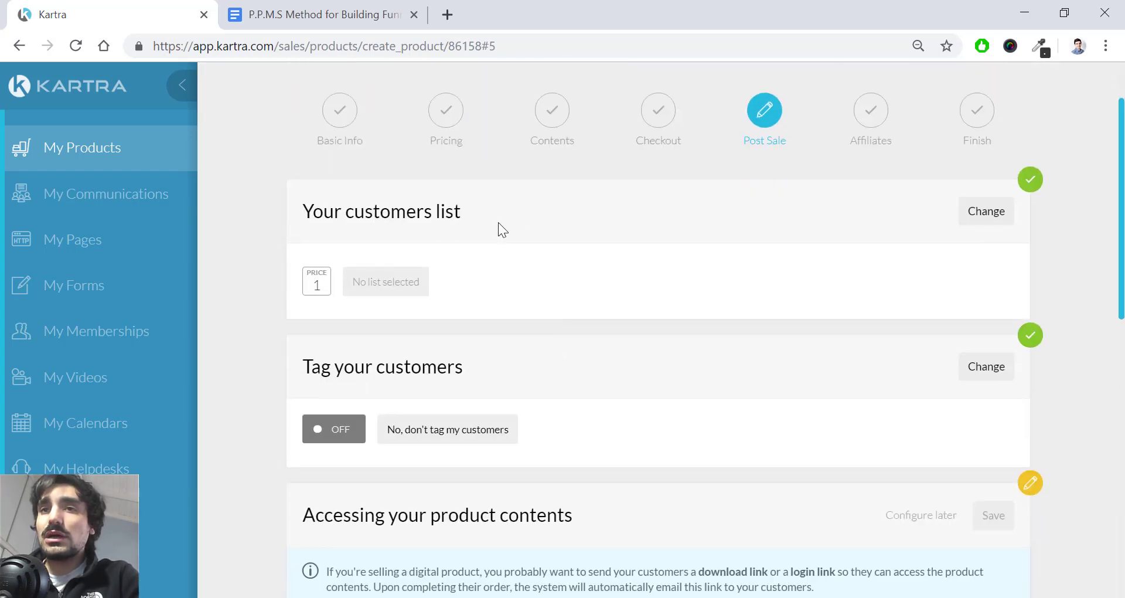
left_click(989, 374)
left_click(709, 438)
left_click(925, 376)
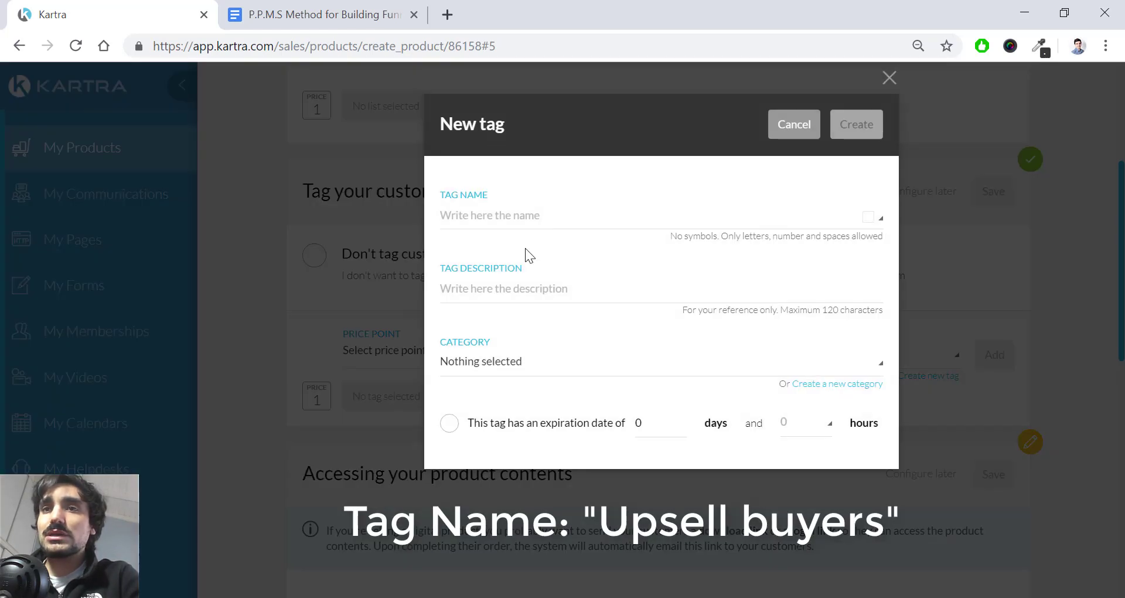
left_click(541, 225)
type("Upsell buyers")
left_click(566, 358)
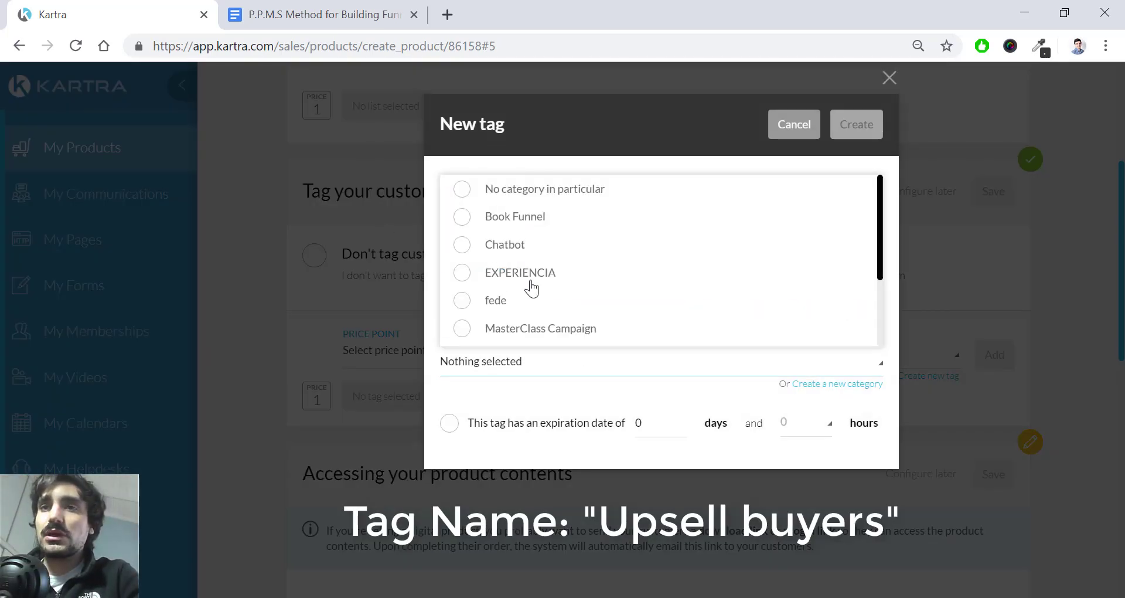
left_click(519, 187)
left_click(856, 124)
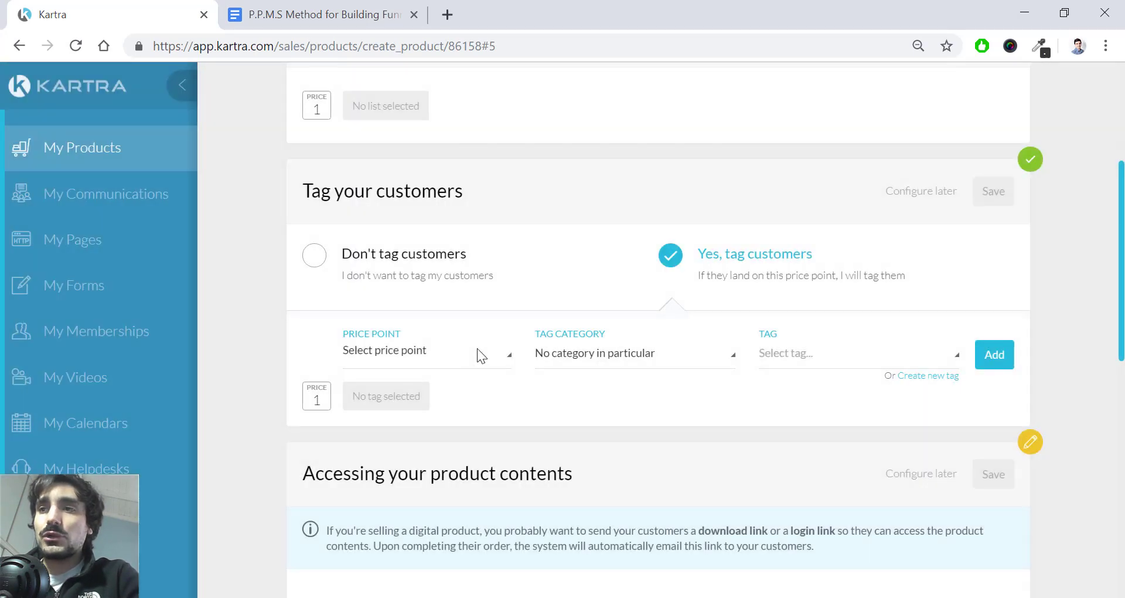
Assign the "Upsell buyers" tag to price point 1 and save the customer tagging settings.
left_click(490, 363)
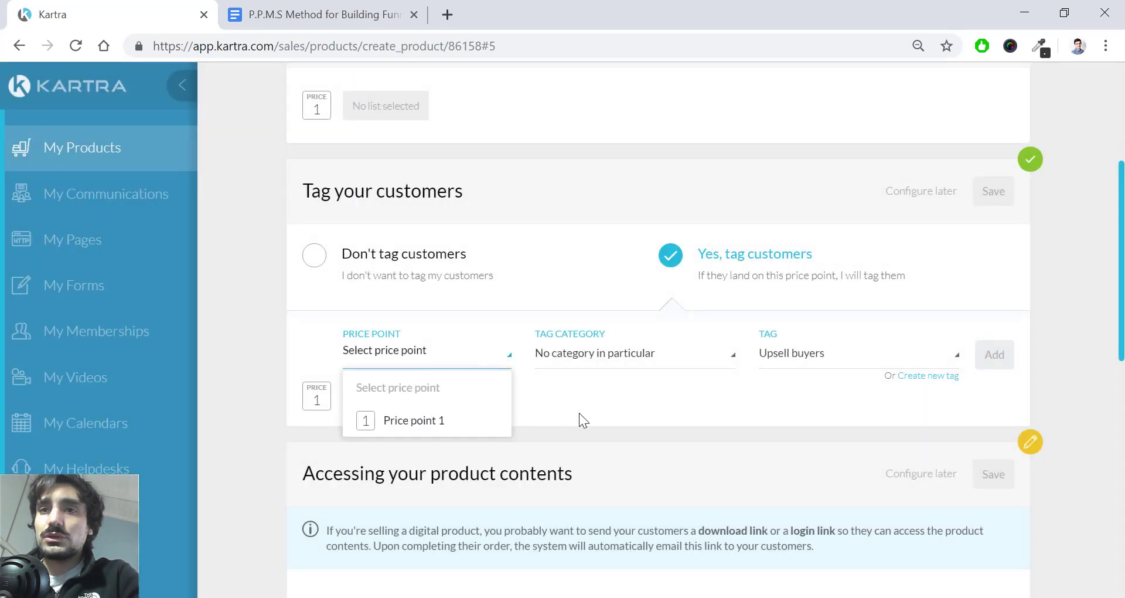
left_click(413, 420)
left_click(994, 355)
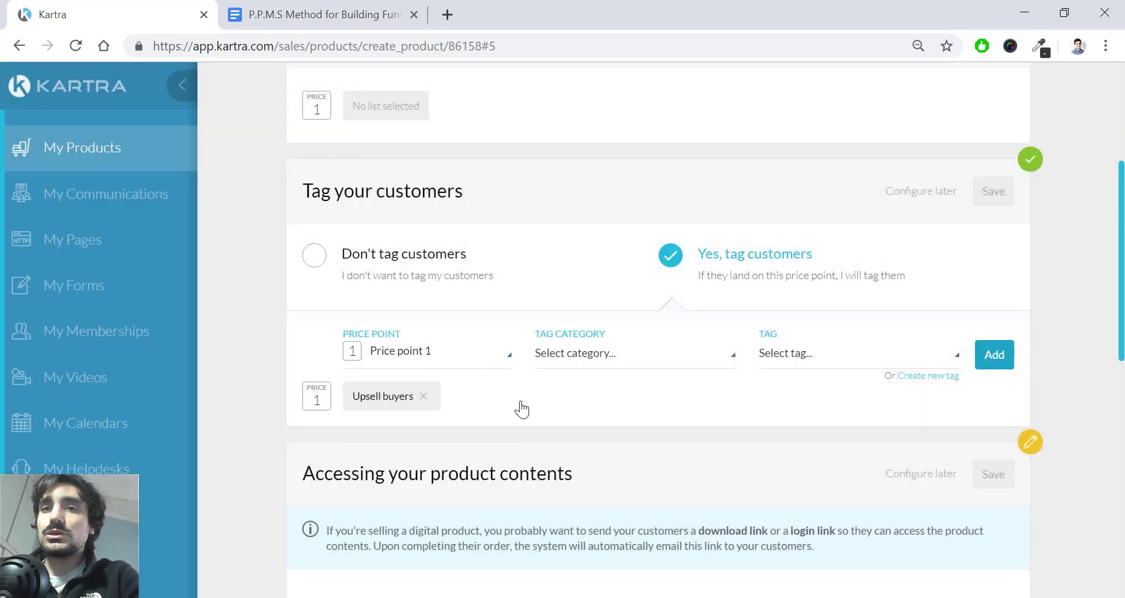
scroll(515, 371, "down", 3)
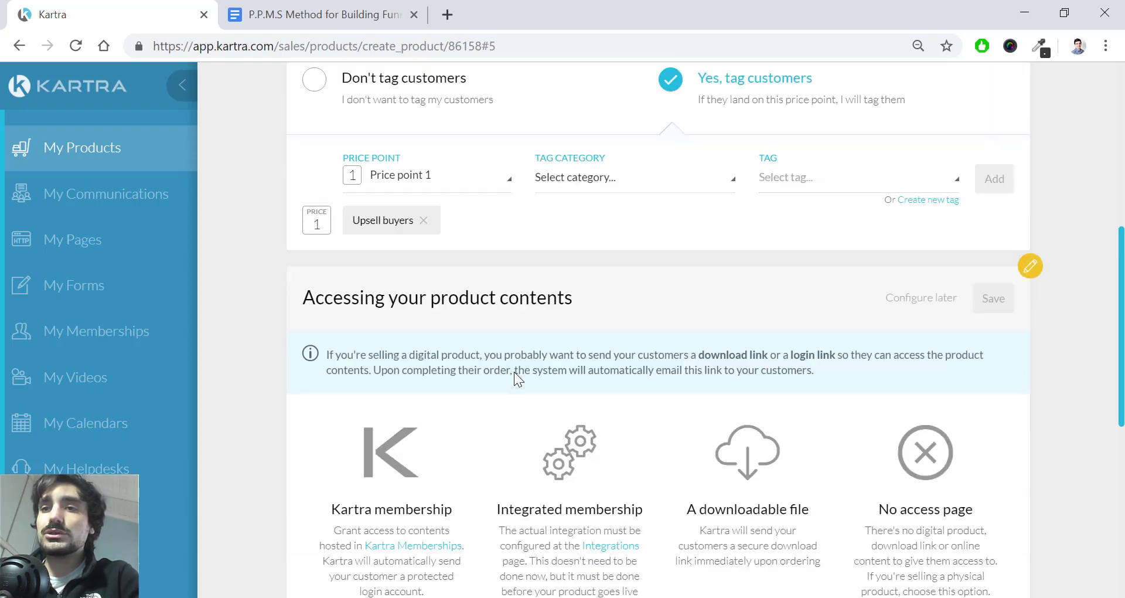
scroll(515, 372, "up", 5)
left_click(1003, 284)
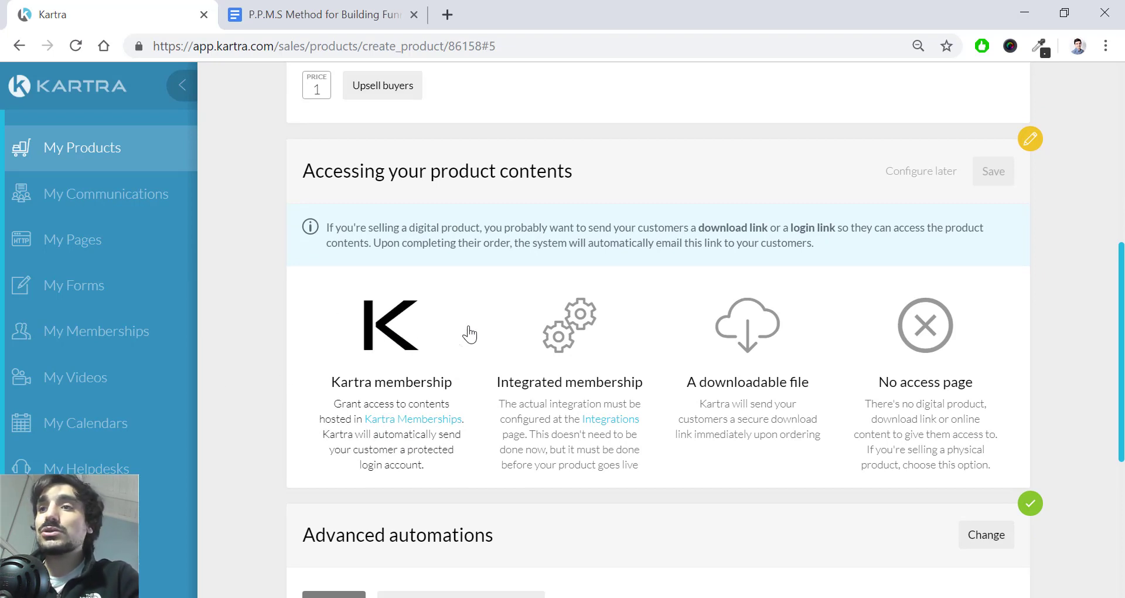
Set the product contents access to "No access page", and complete the product setup with affiliate promotion off.
left_click(939, 352)
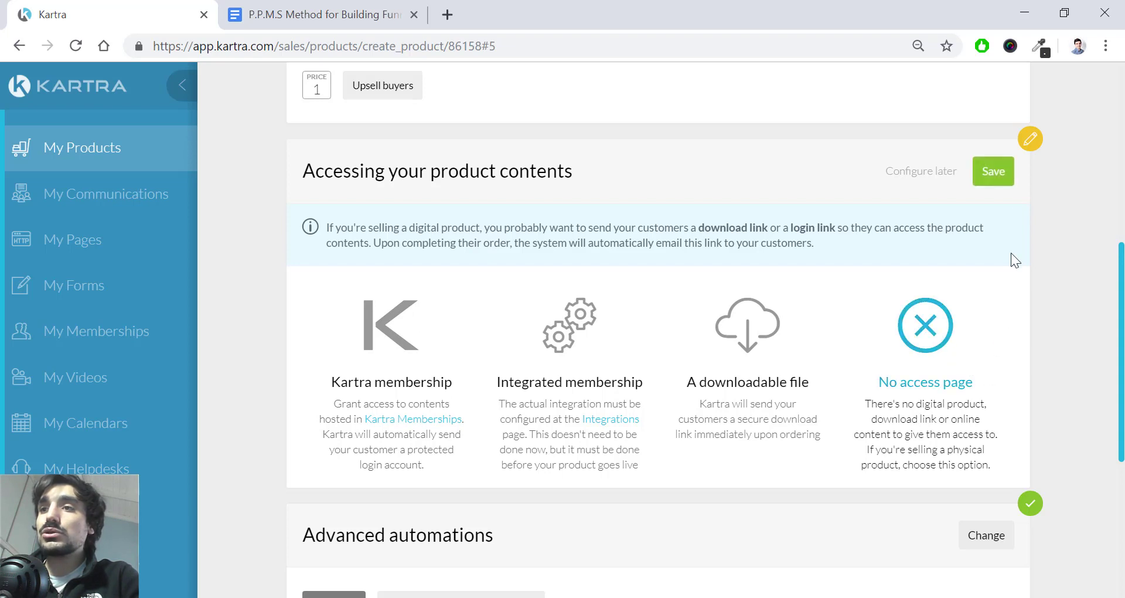
left_click(996, 175)
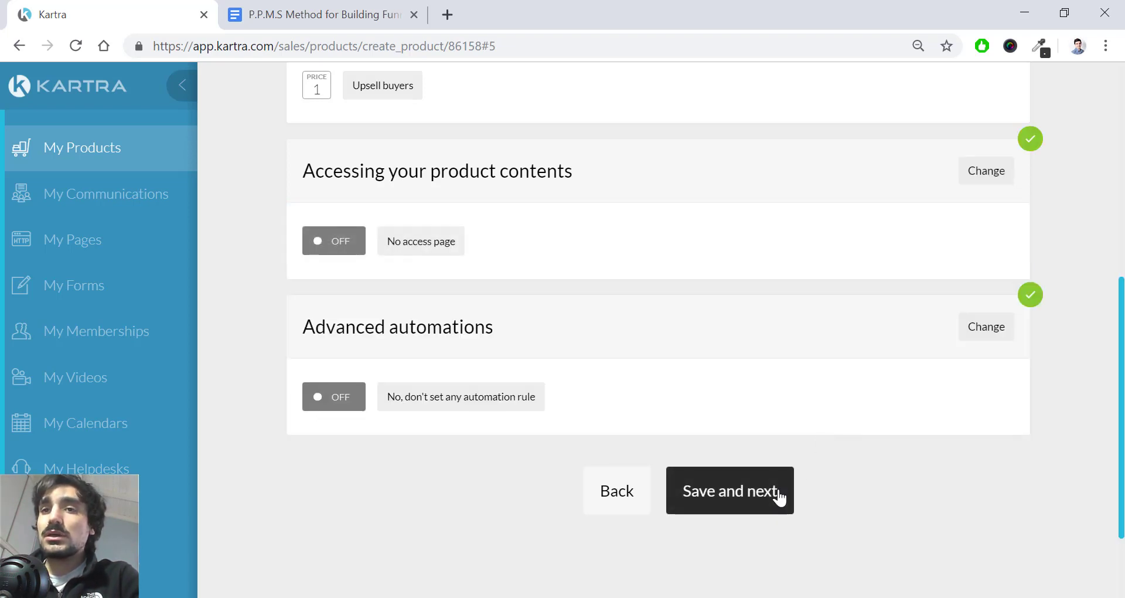
left_click(731, 486)
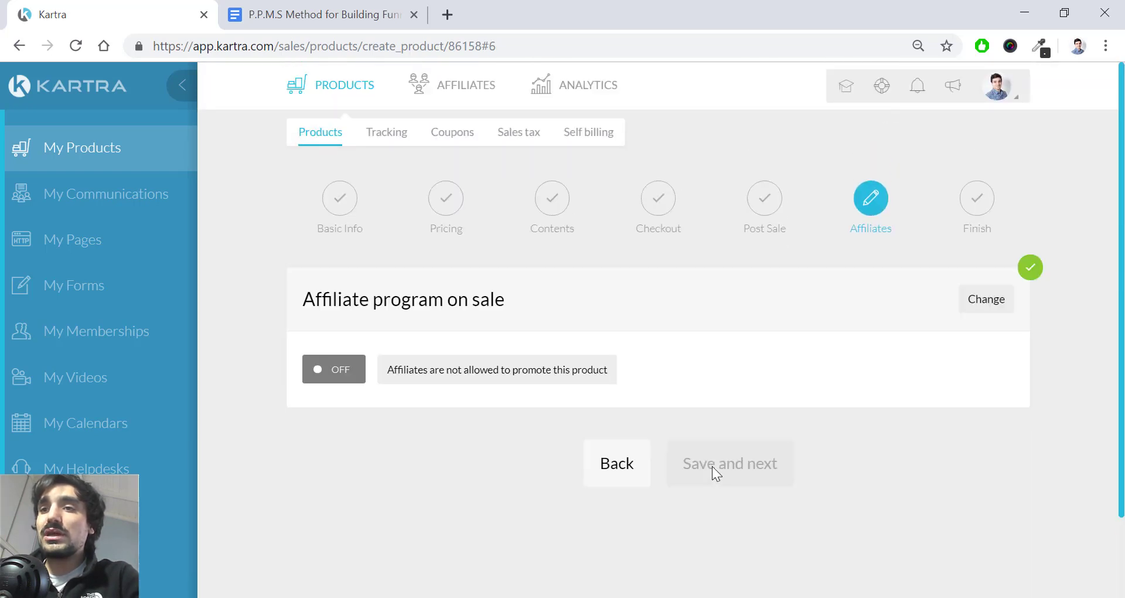
left_click(722, 462)
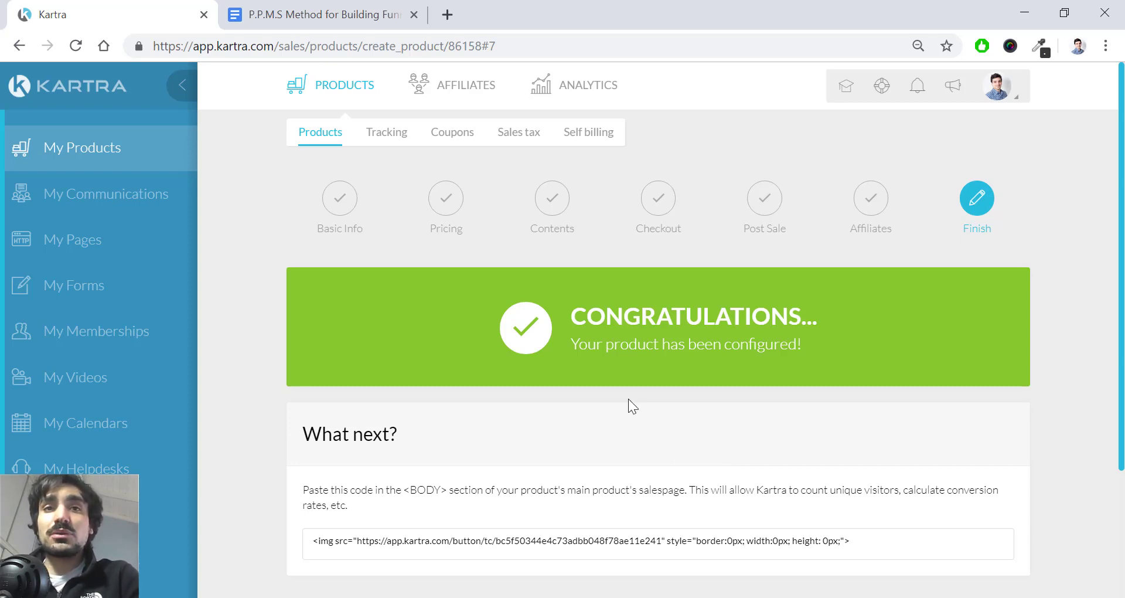
Go to the account's pages and open the VSL page for editing.
left_click(135, 262)
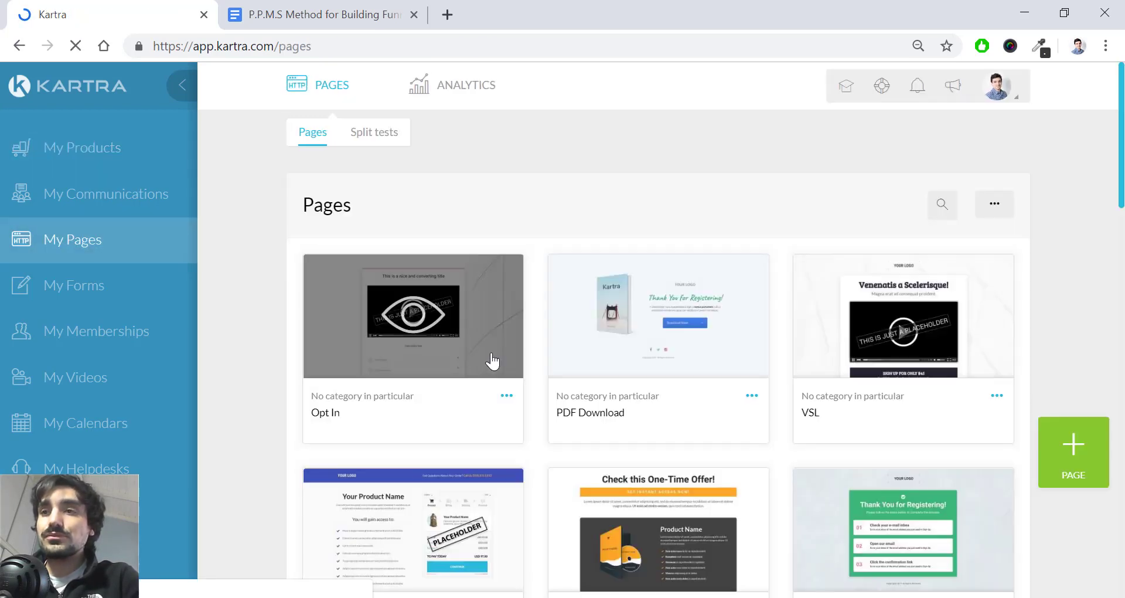
scroll(492, 359, "down", 2)
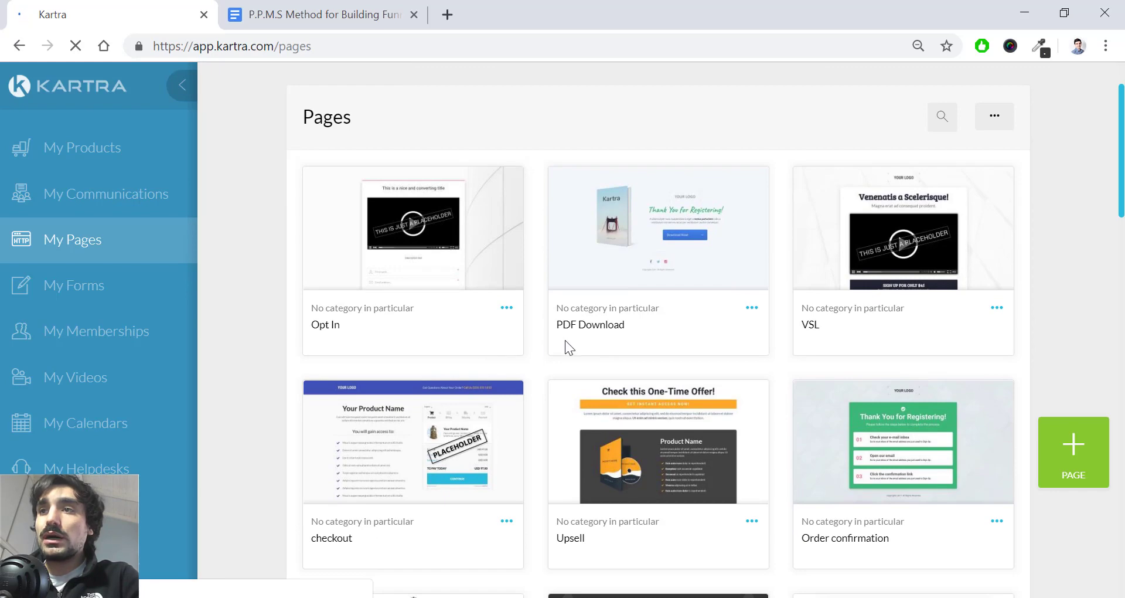
left_click(995, 308)
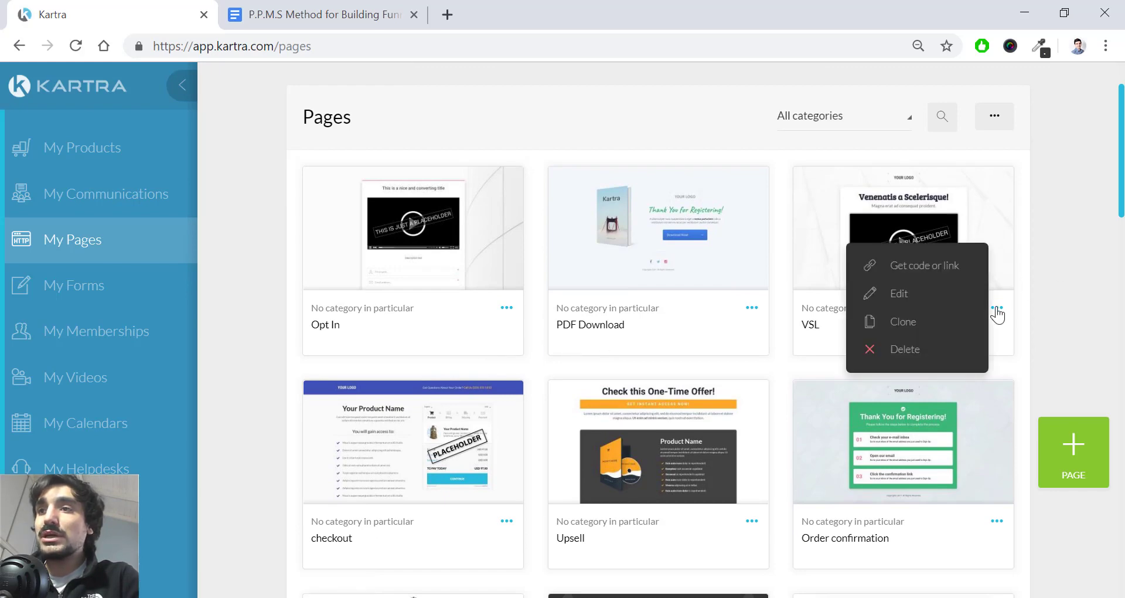
left_click(949, 296)
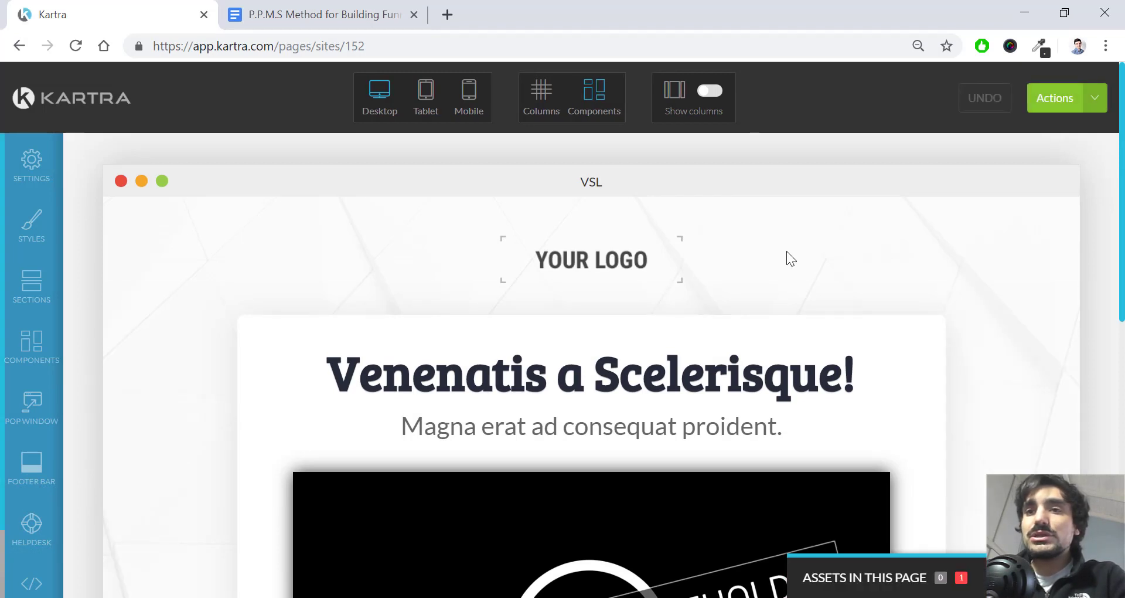
Open the link settings of the "SIGN UP FOR ONLY $45" button and choose to link to another Kartra page.
scroll(786, 251, "down", 1)
scroll(785, 250, "down", 8)
mouse_move(641, 344)
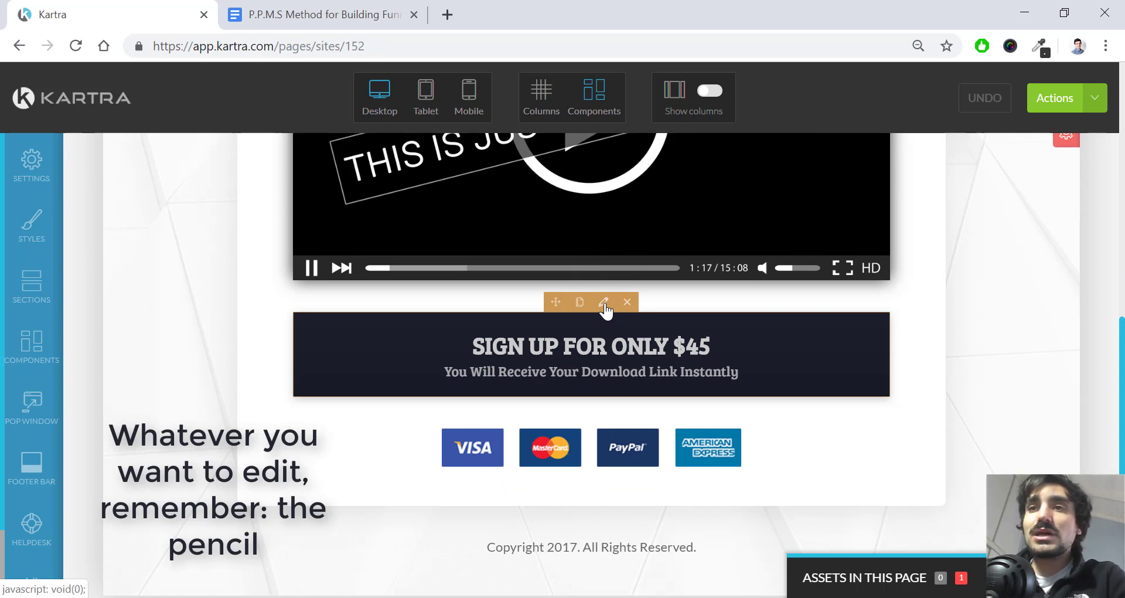
left_click(407, 304)
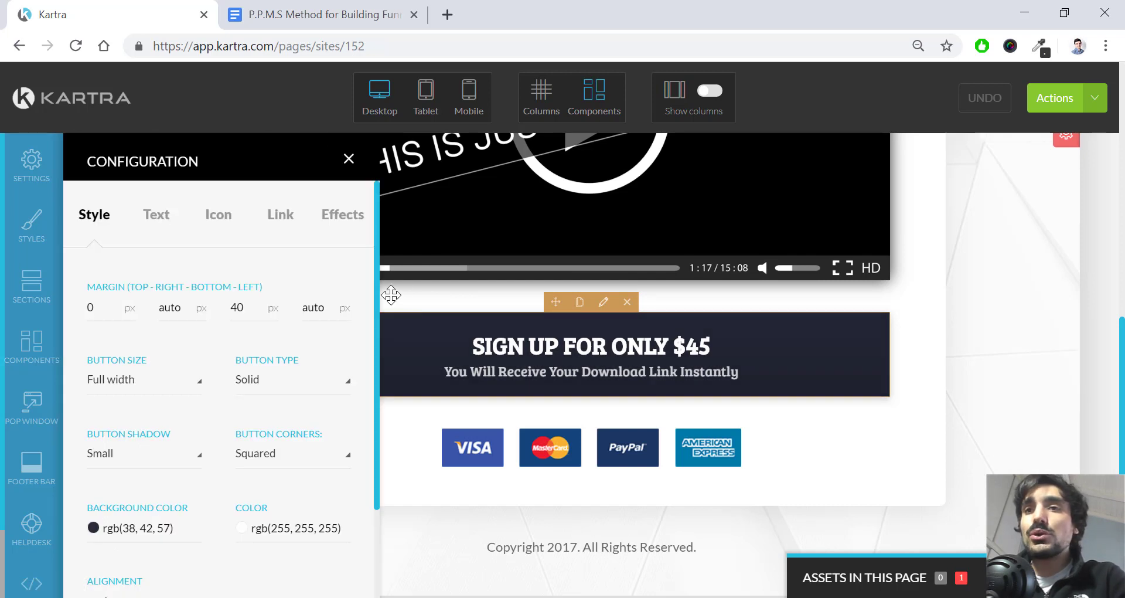
left_click(295, 226)
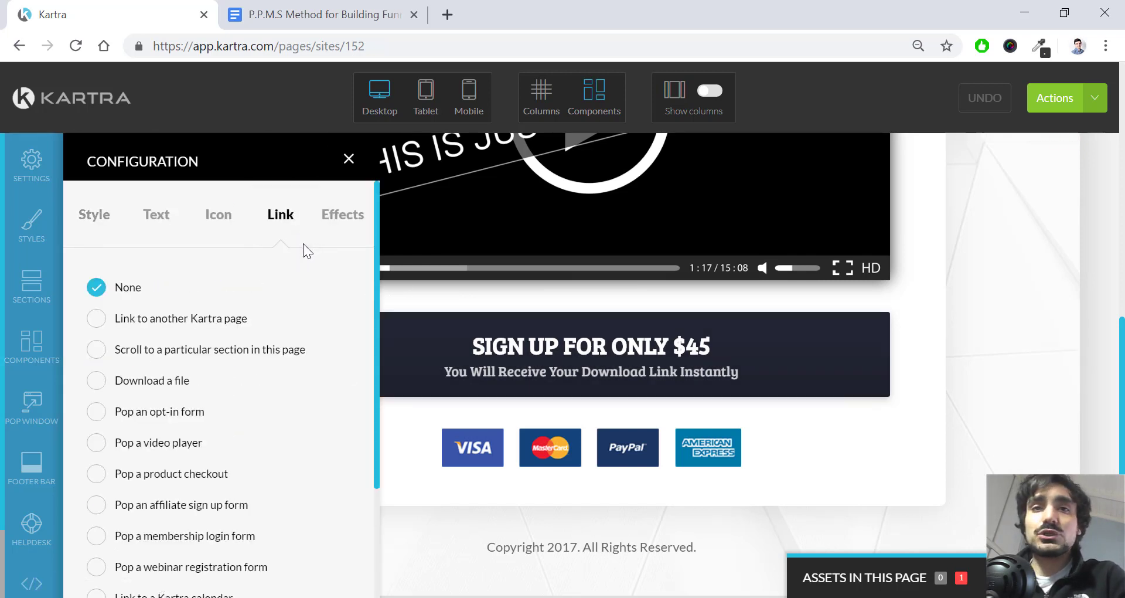
scroll(255, 276, "down", 2)
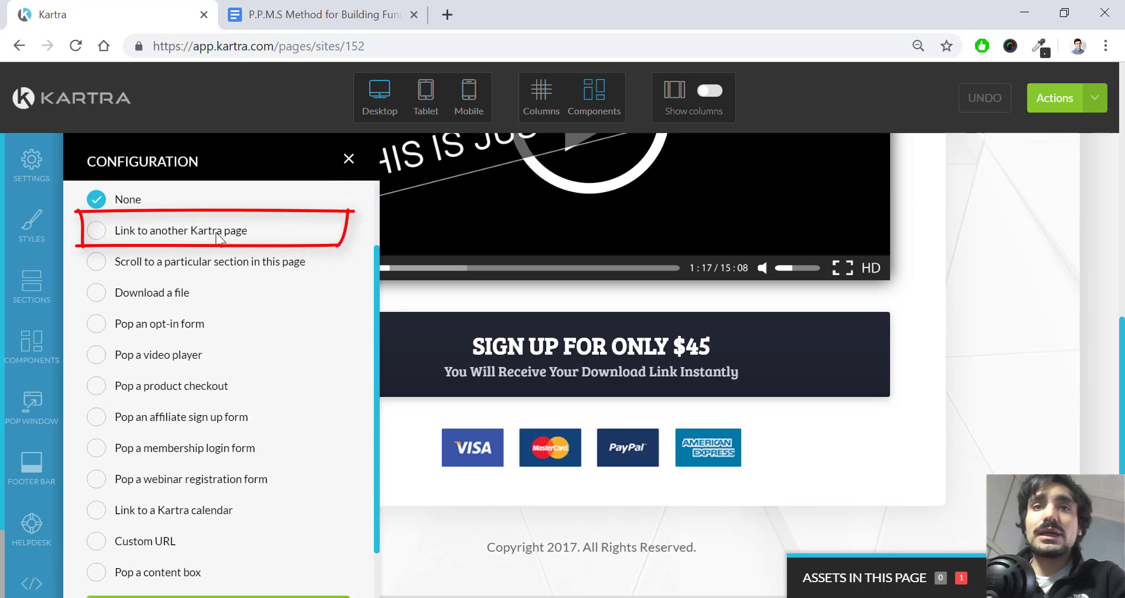
left_click(218, 236)
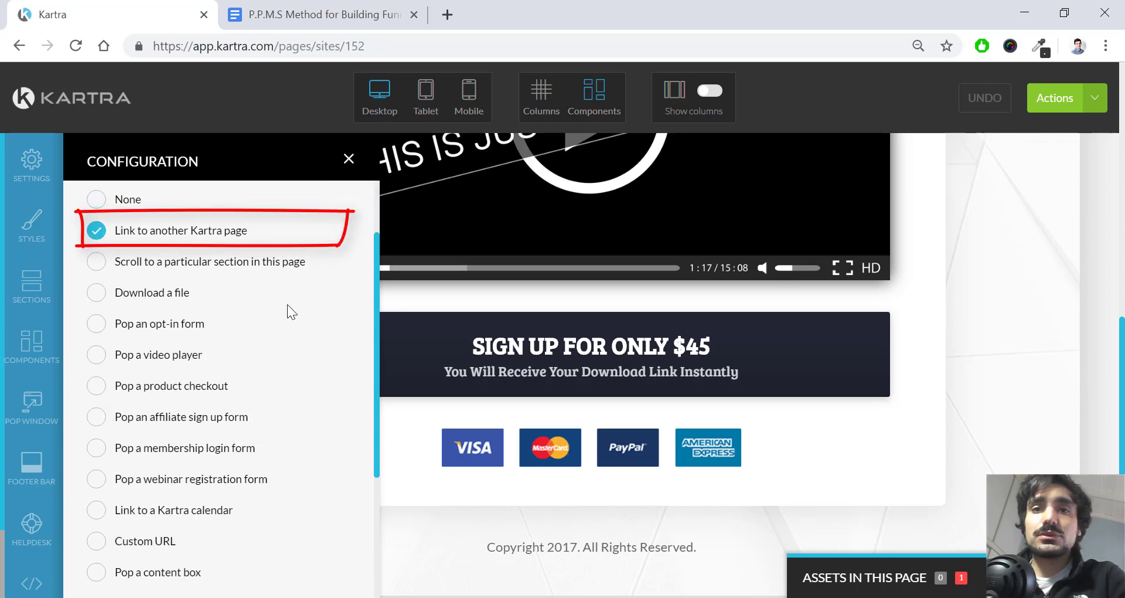
Set the sign-up button's link target to the "checkout" page from "No category in particular" and apply it.
scroll(281, 328, "down", 3)
left_click(199, 442)
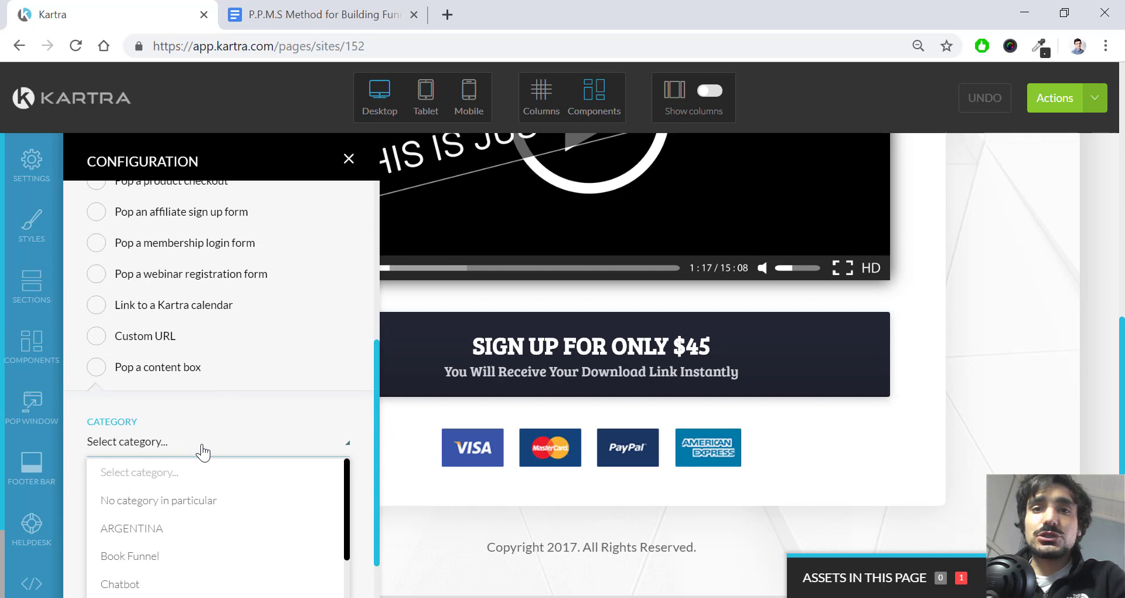
left_click(171, 503)
left_click(175, 517)
scroll(164, 521, "down", 2)
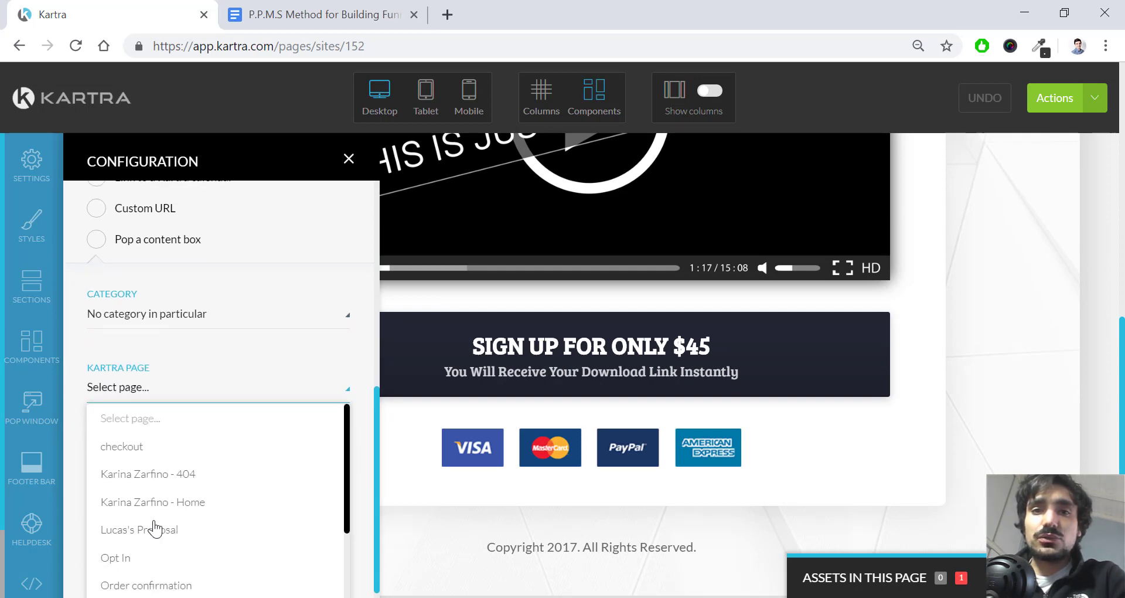
left_click(174, 444)
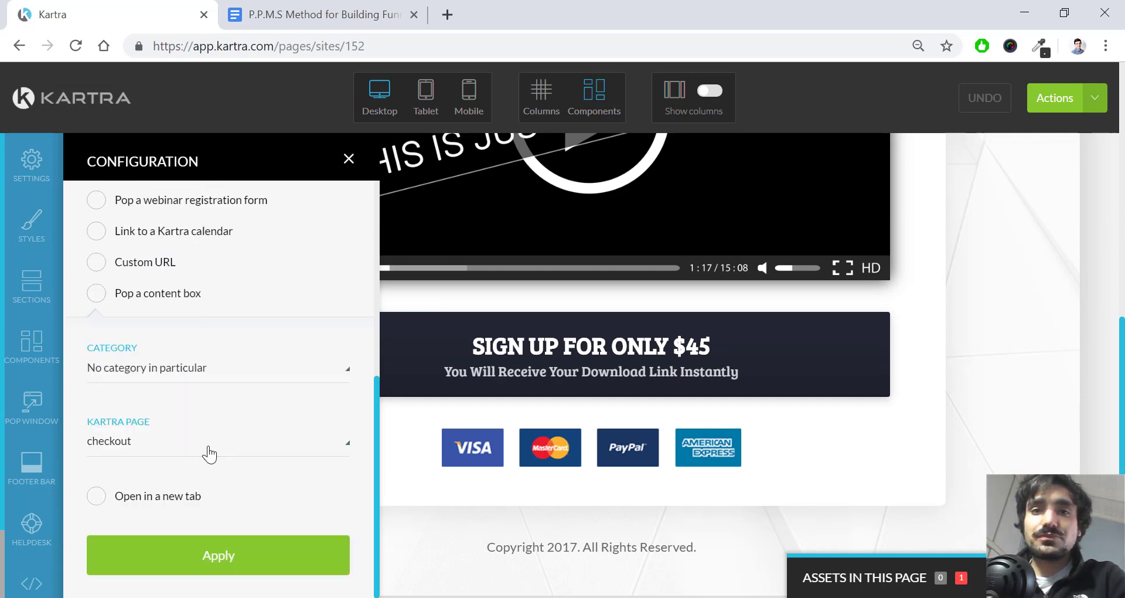
left_click(206, 556)
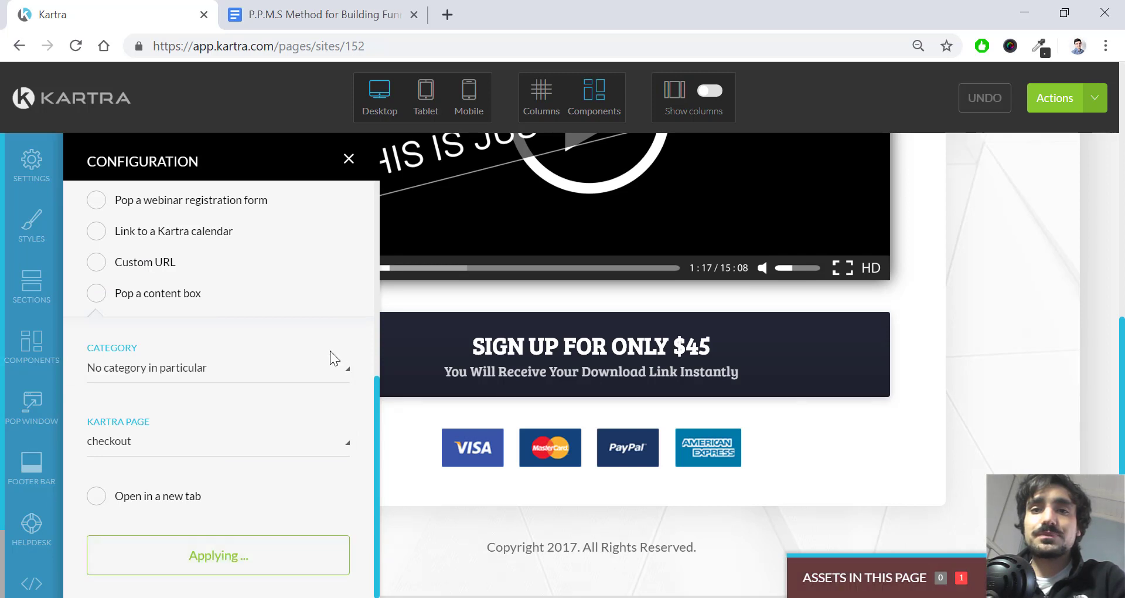
left_click(348, 160)
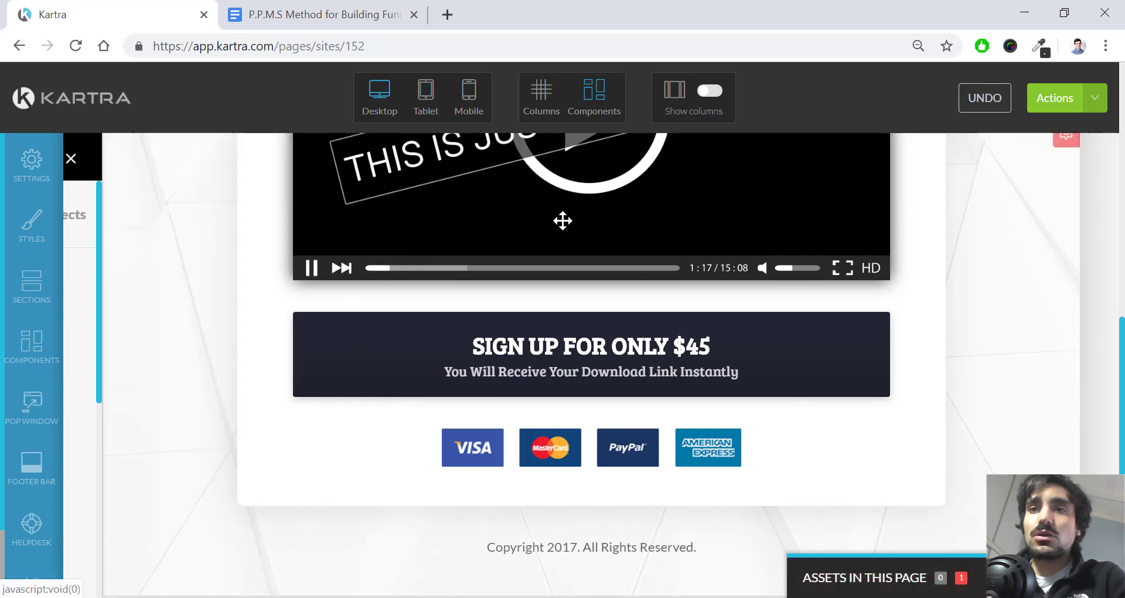
Test the sign-up button by opening its link in a new browser tab, and return to the page editor.
scroll(562, 221, "up", 5)
scroll(674, 341, "down", 4)
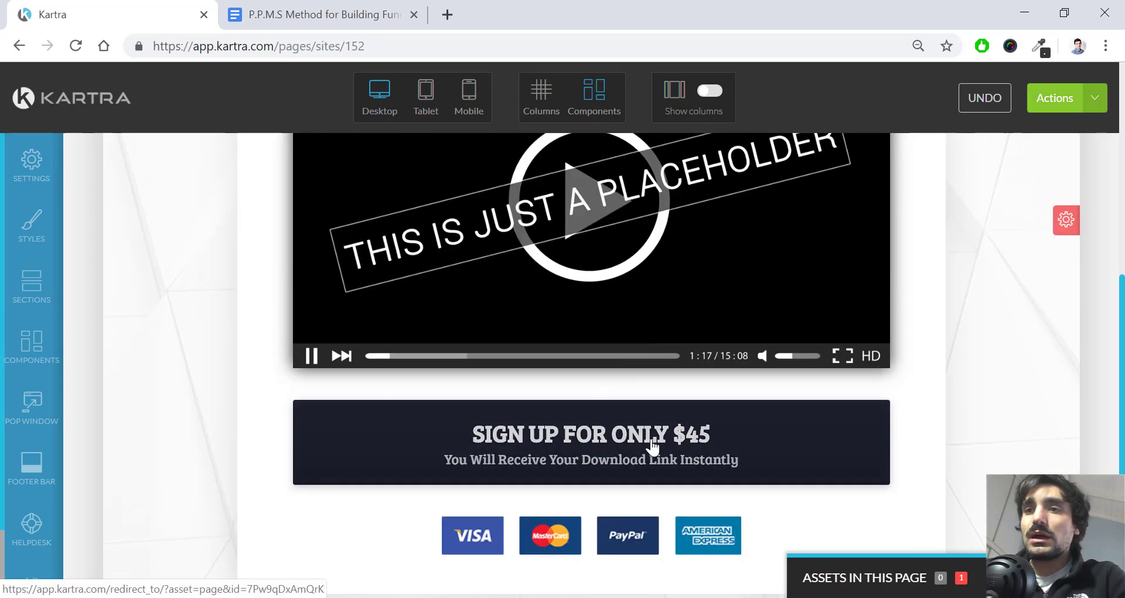
right_click(618, 434)
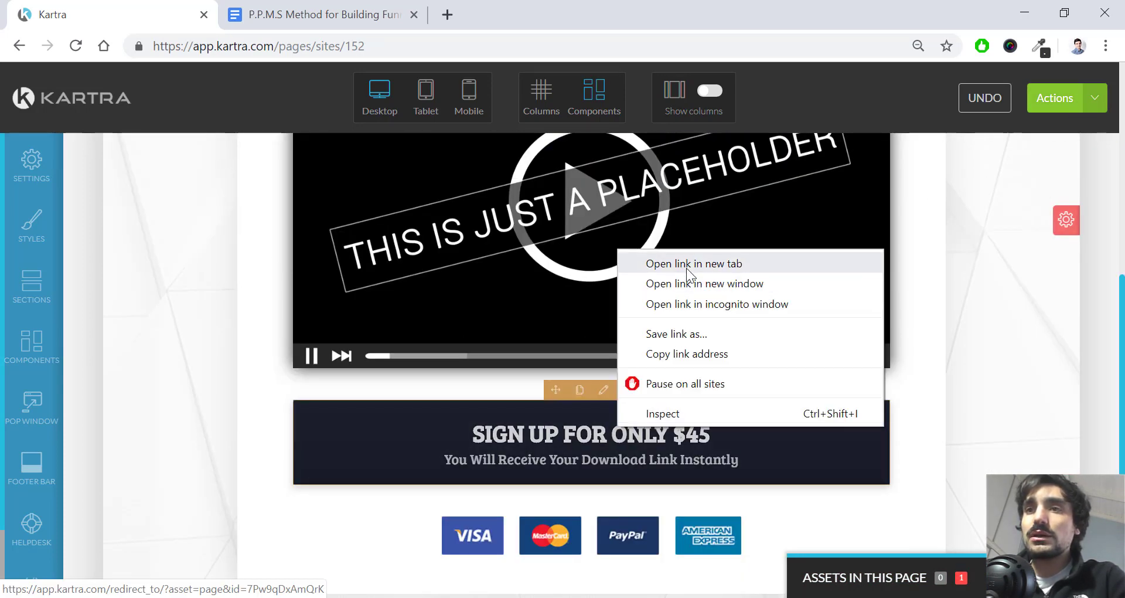
left_click(687, 265)
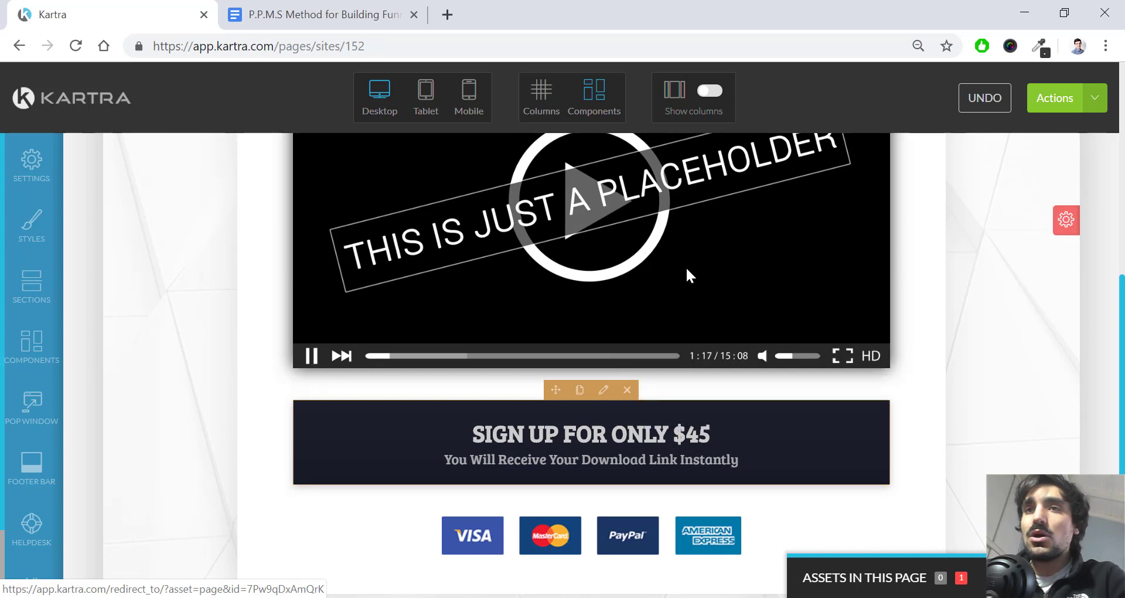
left_click(354, 8)
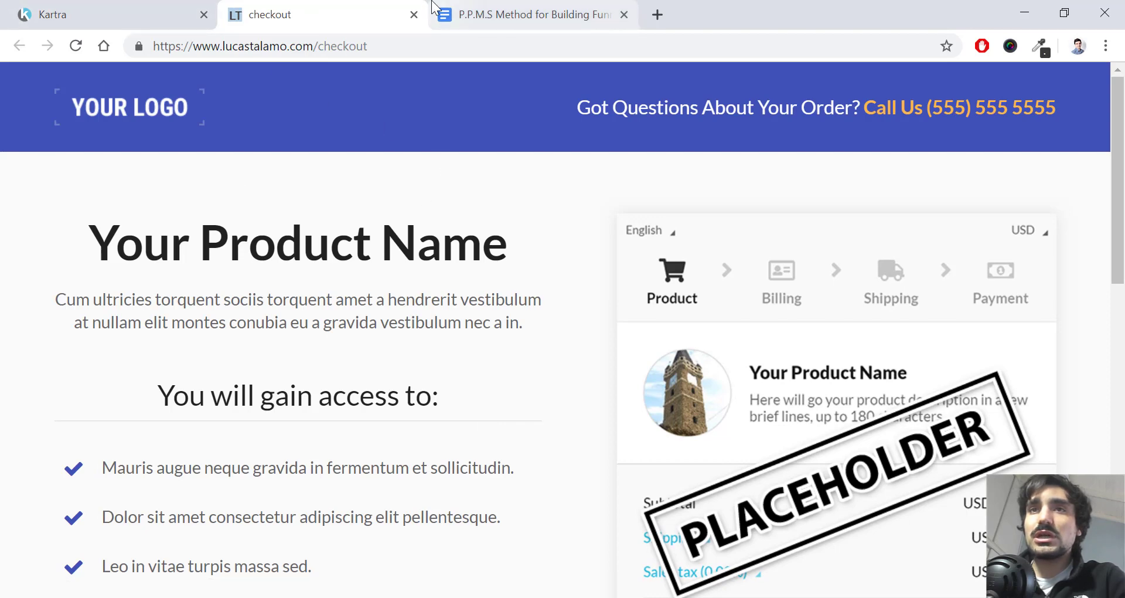
left_click(78, 8)
Publish the VSL page live with a direct page link, and open the published page to check its sign-up button.
left_click(1094, 99)
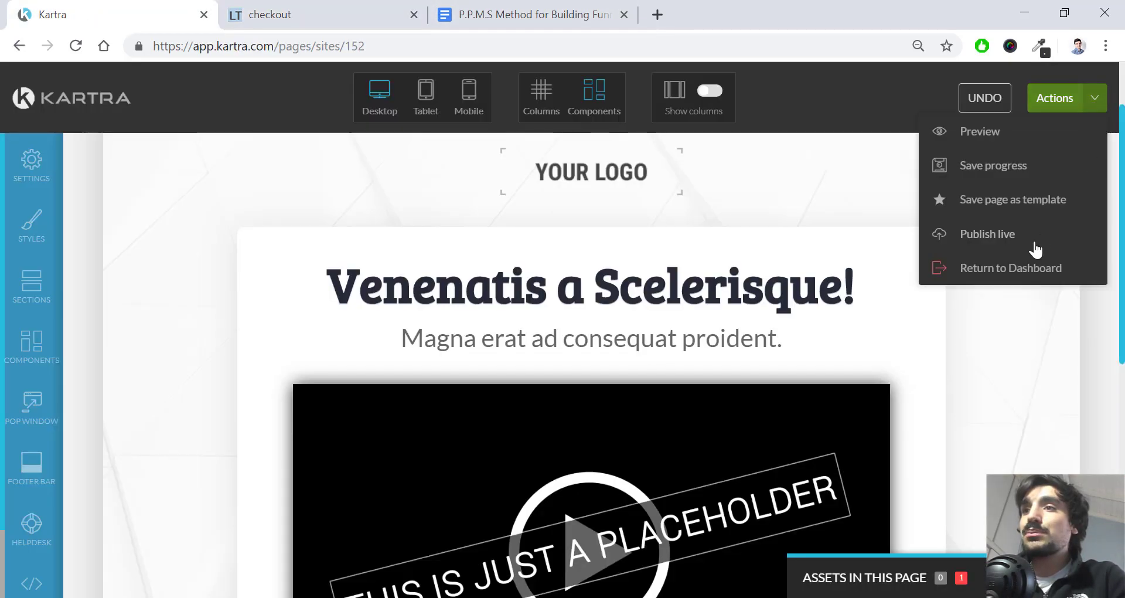
left_click(1033, 243)
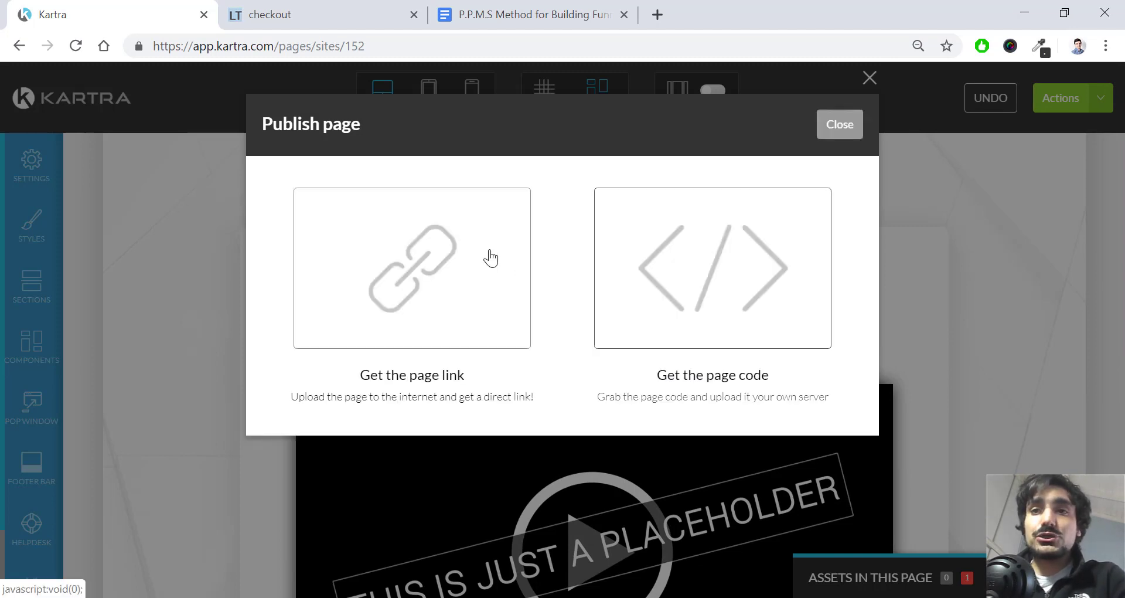
left_click(491, 257)
right_click(307, 503)
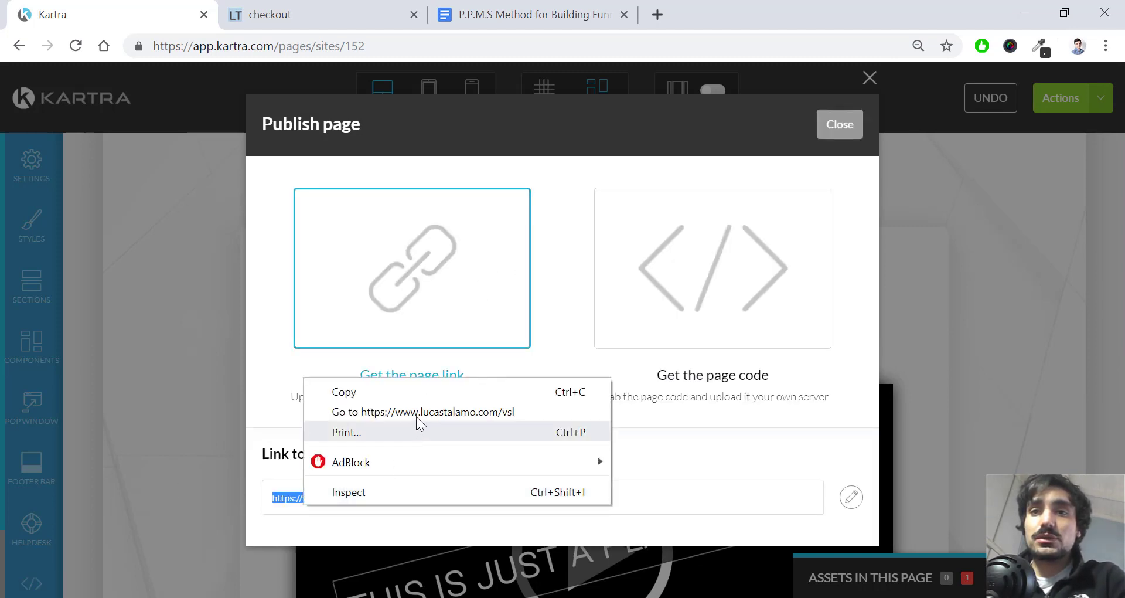
left_click(416, 410)
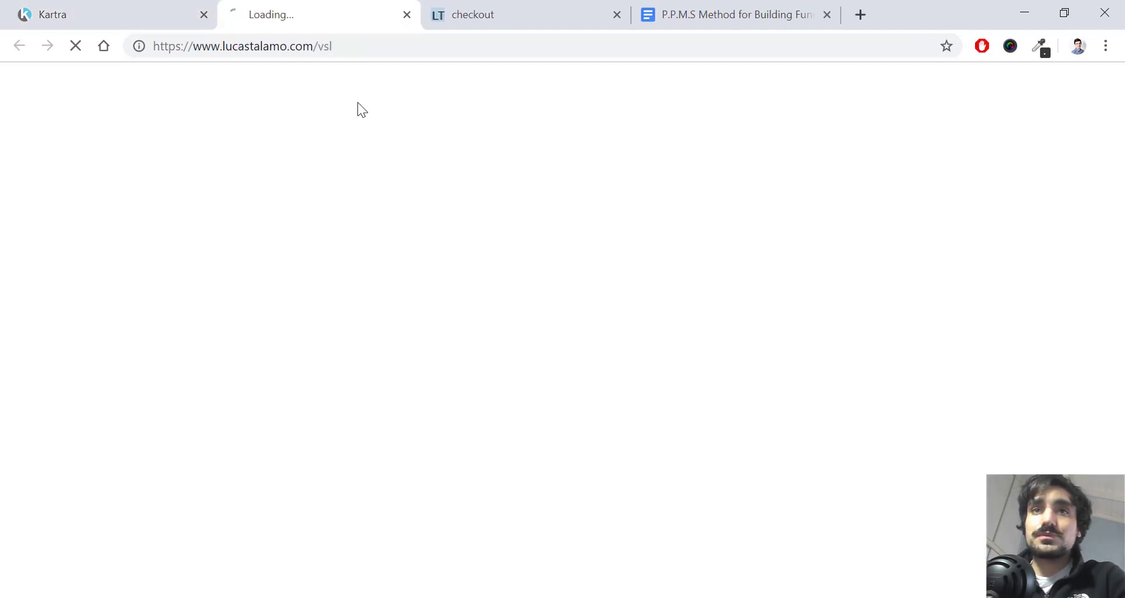
left_click(624, 15)
scroll(607, 279, "down", 6)
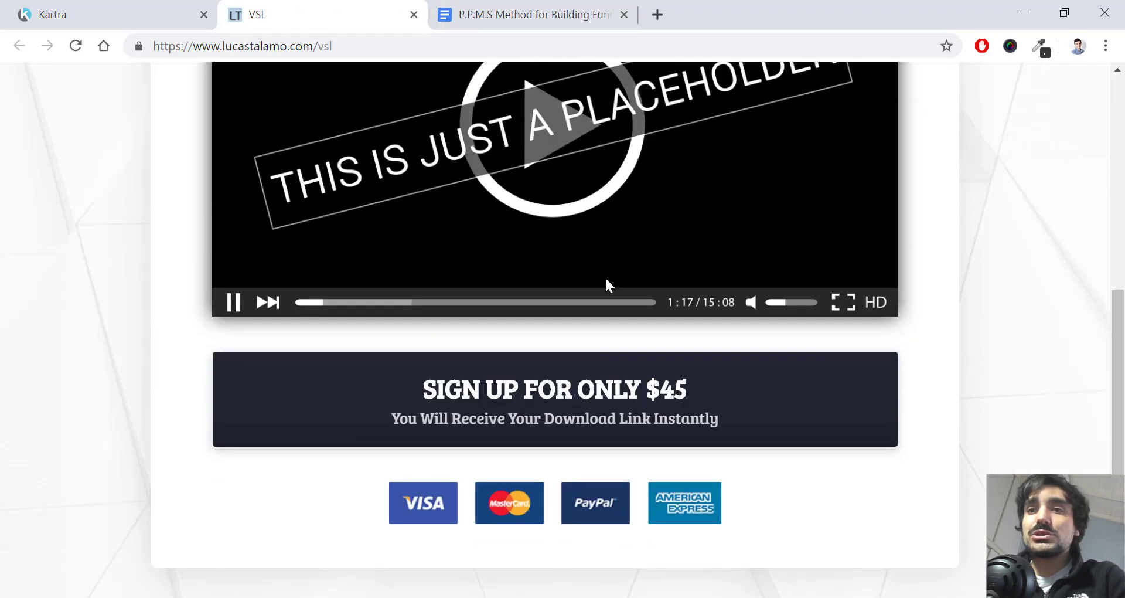
Test the published VSL page's sign-up button, and return to the page editor with the live page and publish dialog closed.
left_click(665, 401)
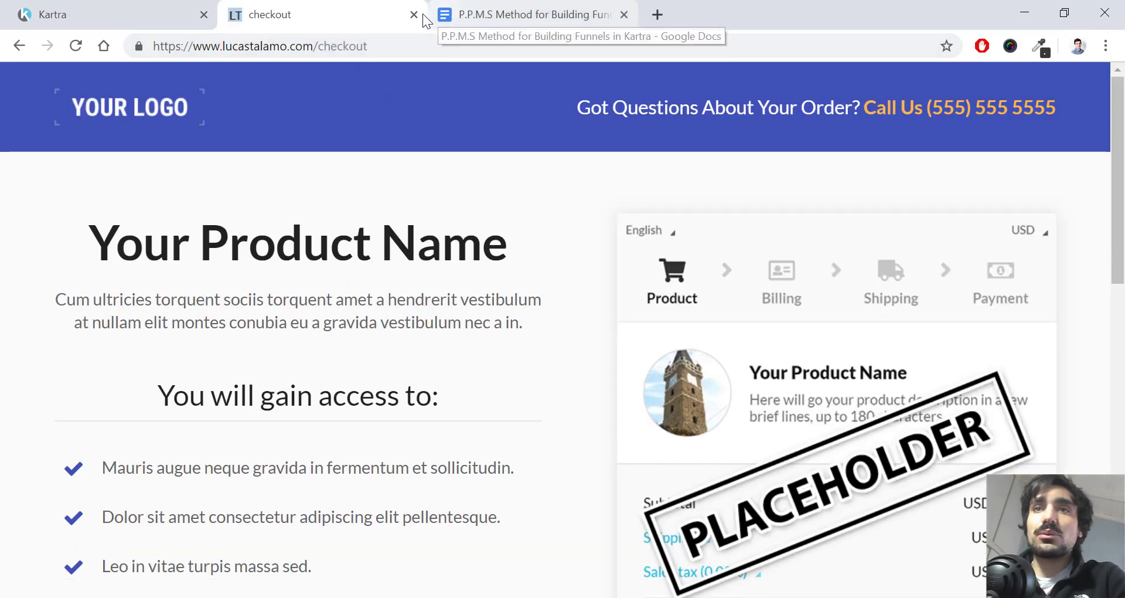
middle_click(257, 14)
left_click(835, 123)
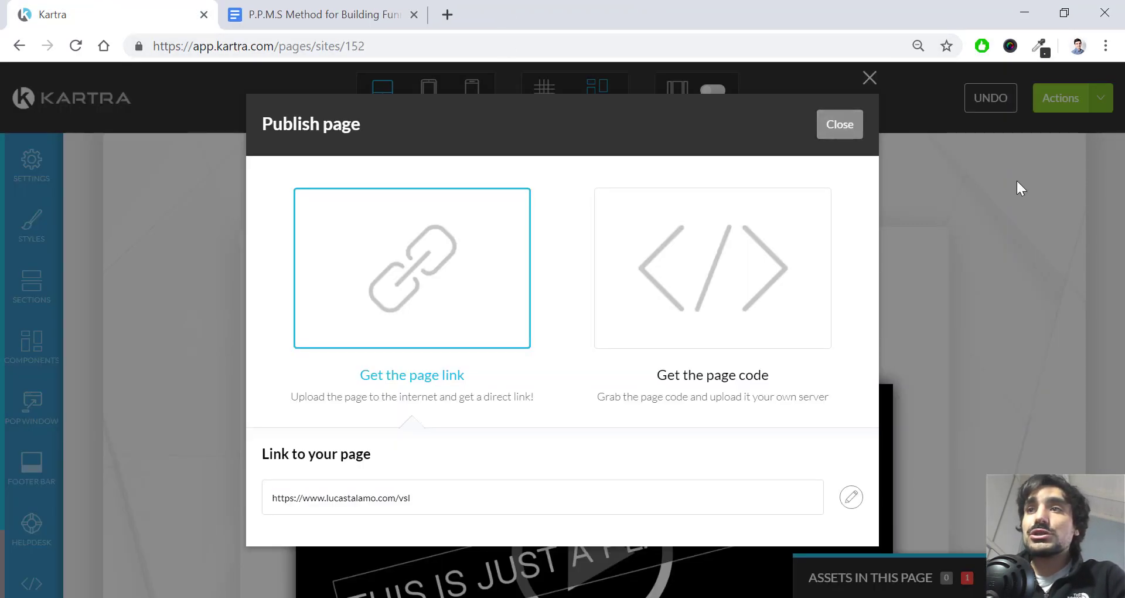
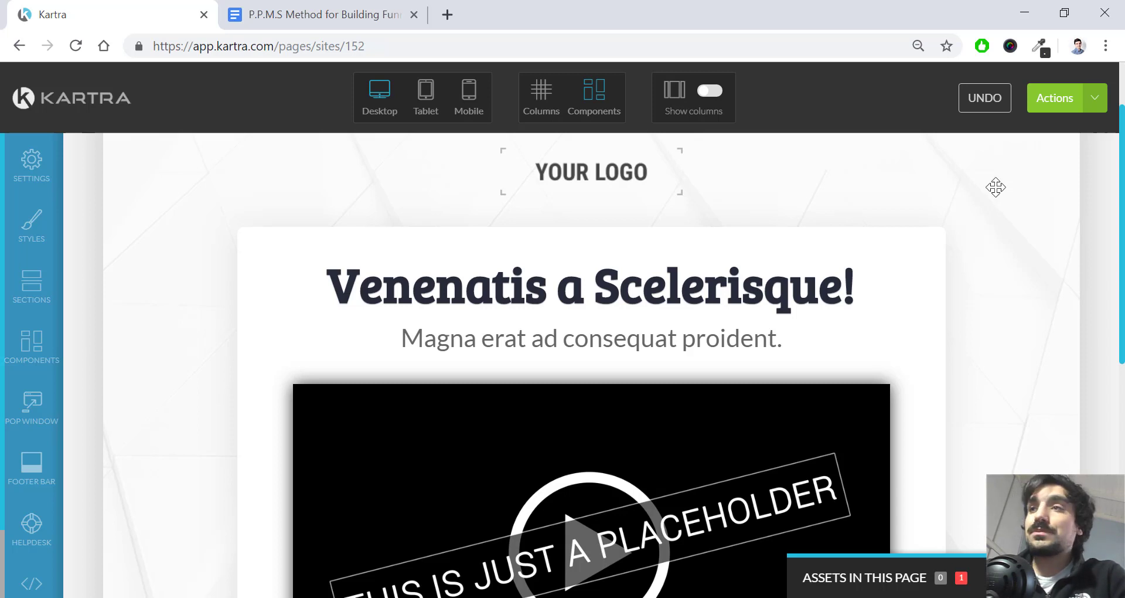
Leave the VSL page for the pages dashboard and open the "checkout" page for editing.
left_click(1094, 100)
left_click(924, 244)
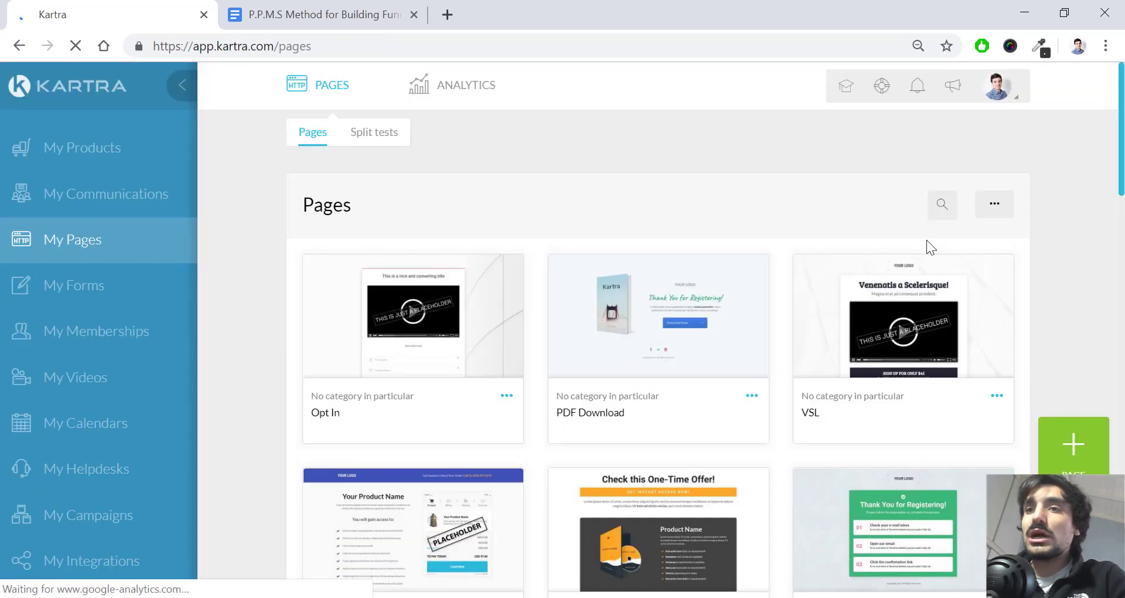
scroll(866, 258, "down", 1)
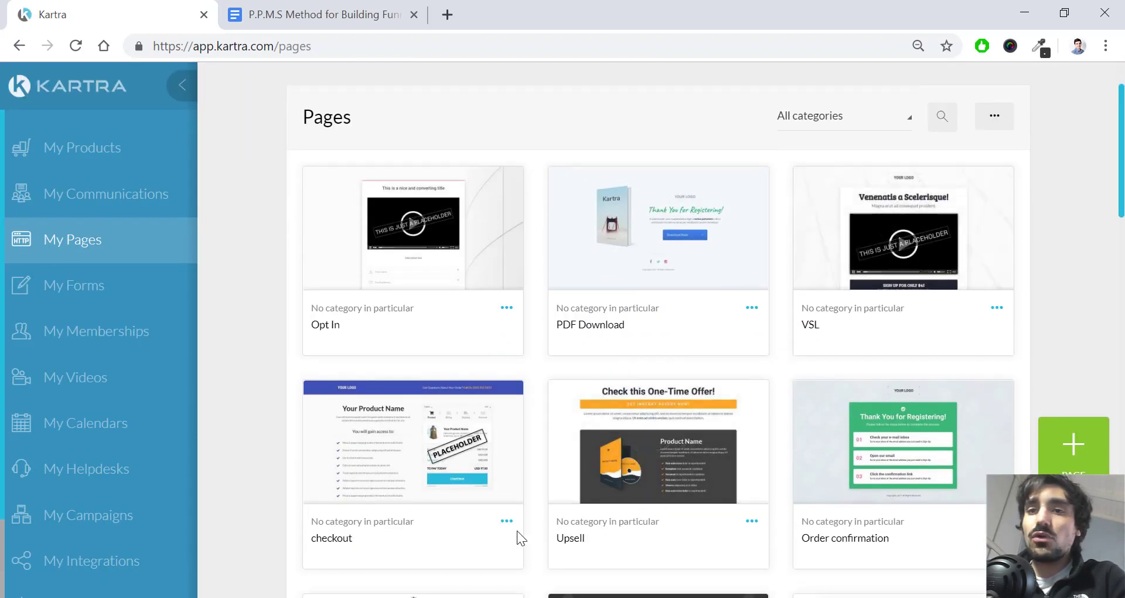
left_click(506, 521)
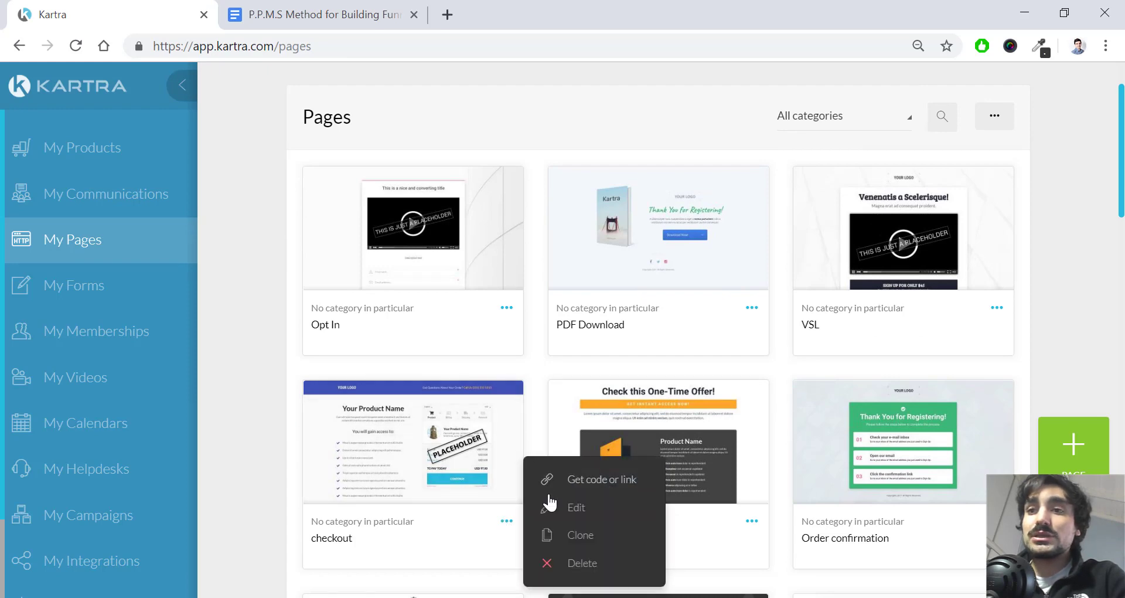
left_click(567, 497)
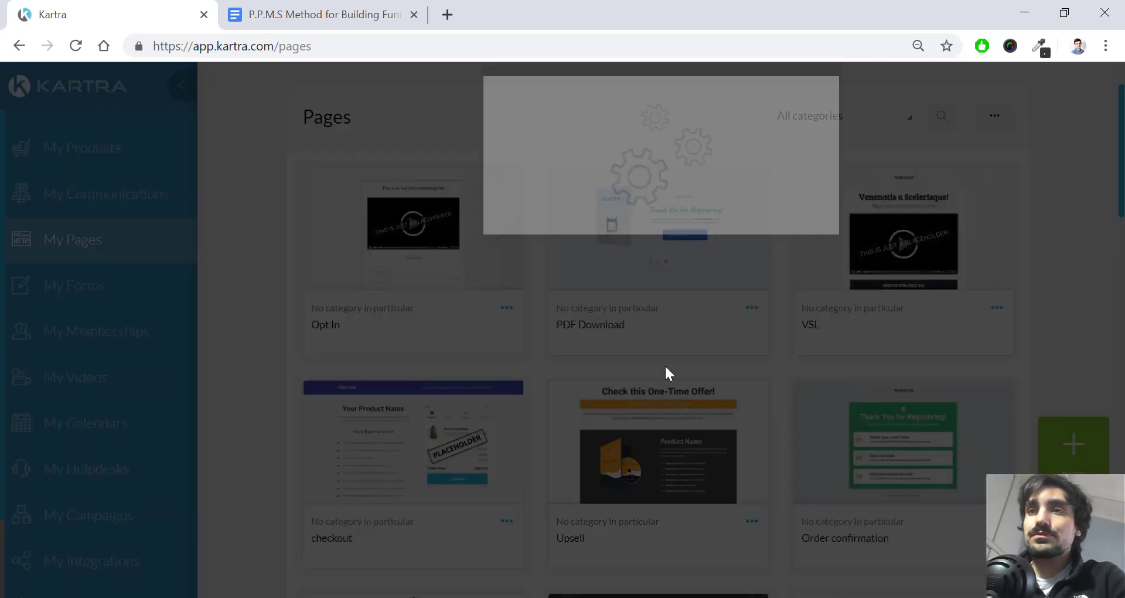
left_click(809, 129)
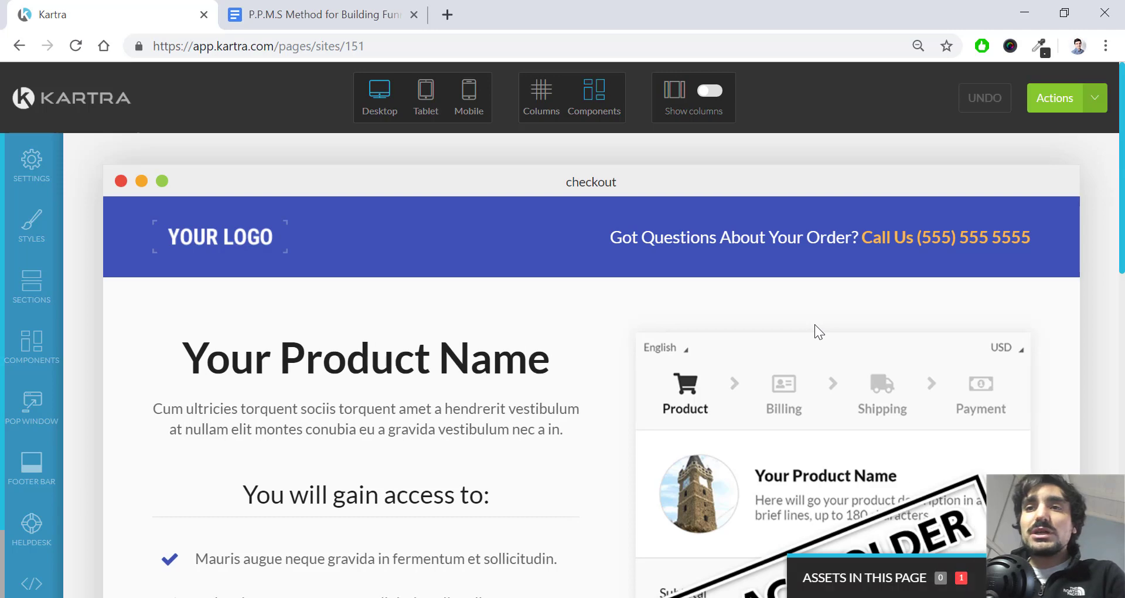
Configure the checkout placeholder box with the "6 week course" product funnel and the "6 week course" product.
scroll(746, 338, "down", 1)
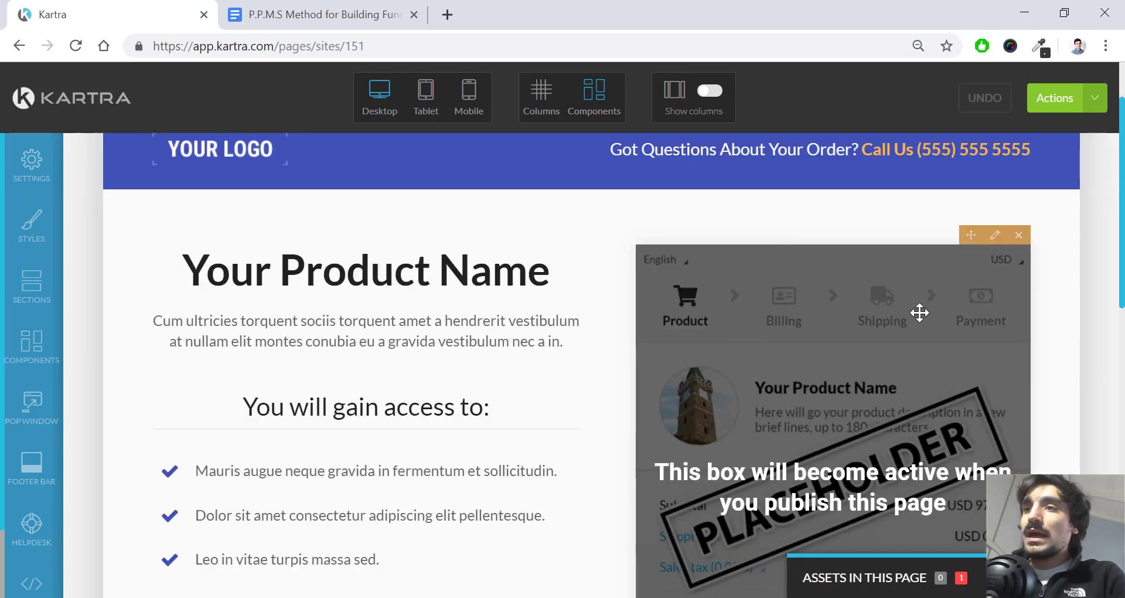
left_click(994, 236)
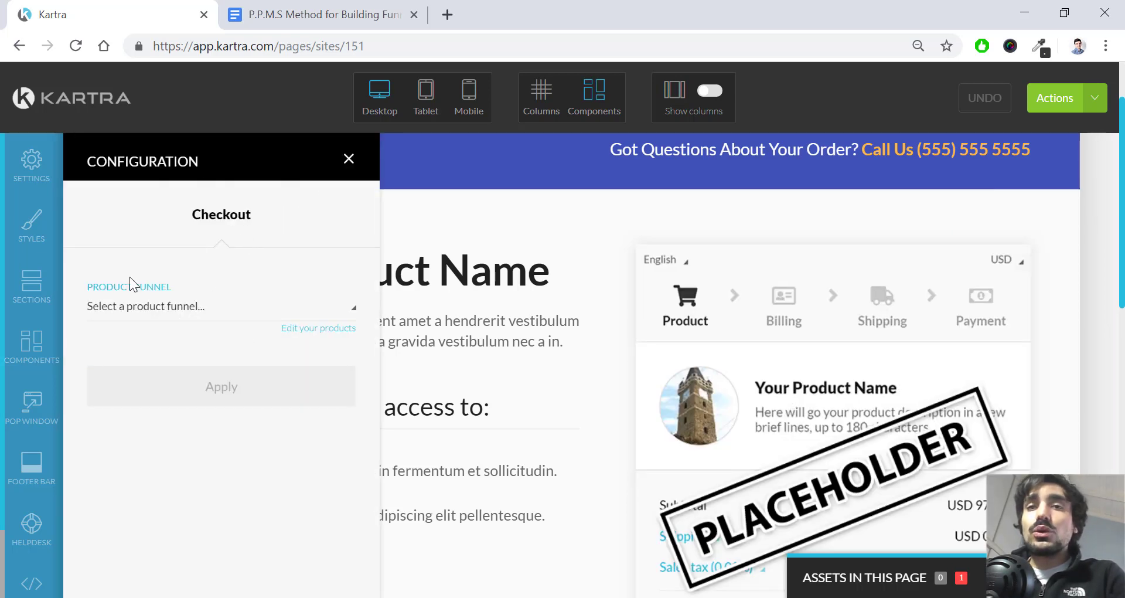
left_click(200, 311)
left_click(161, 364)
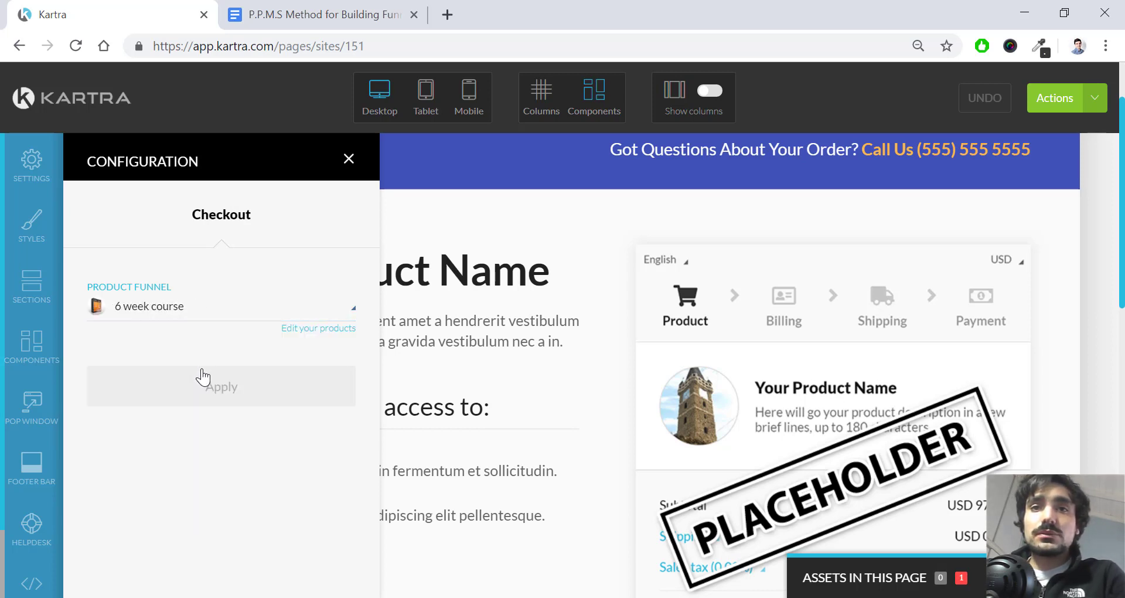
left_click(185, 396)
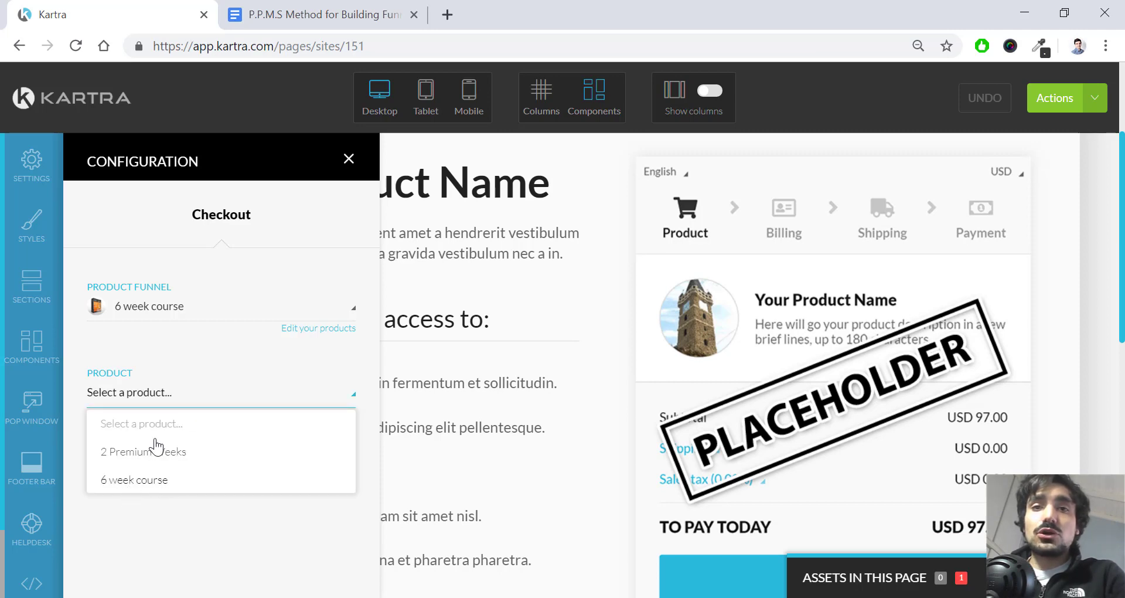
left_click(149, 480)
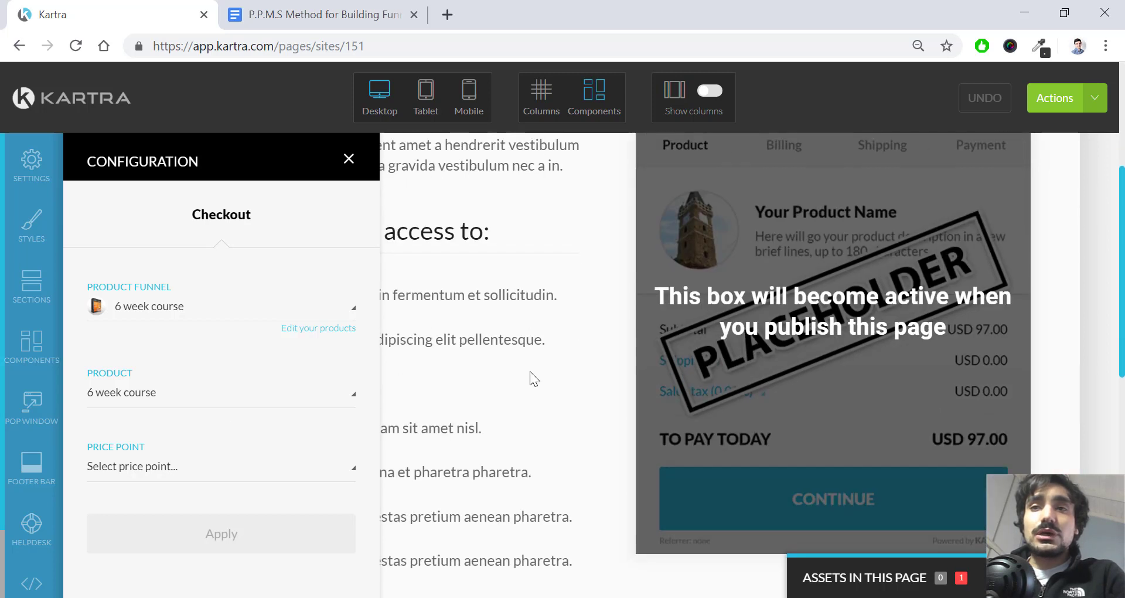
Set the checkout box's price point to "Multi-price points", apply it, and close the configuration to review the payment options.
left_click(255, 481)
left_click(178, 526)
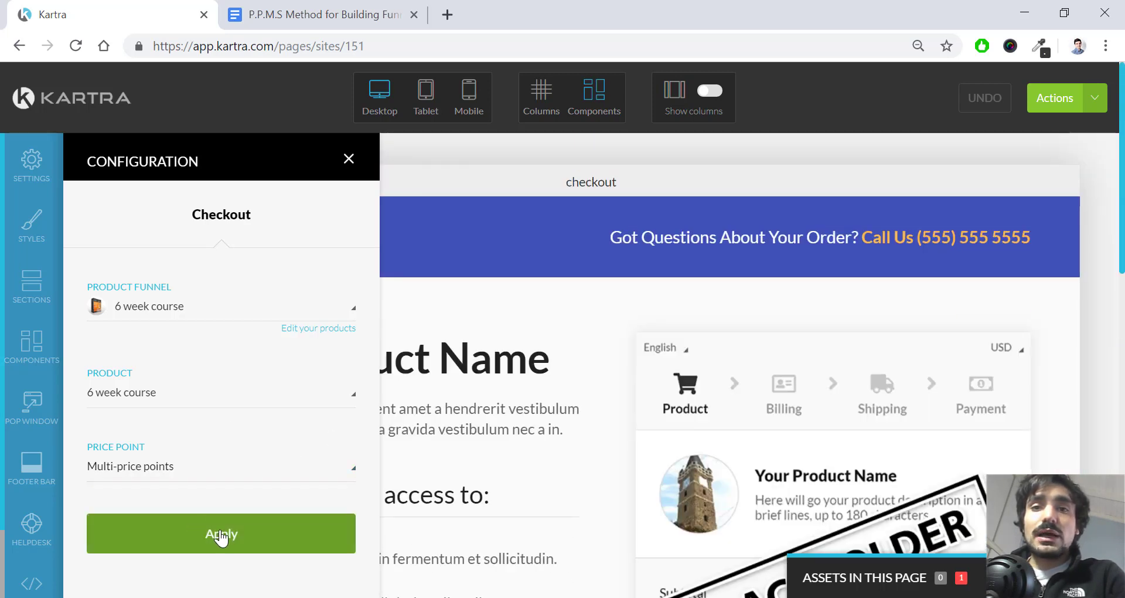
left_click(221, 534)
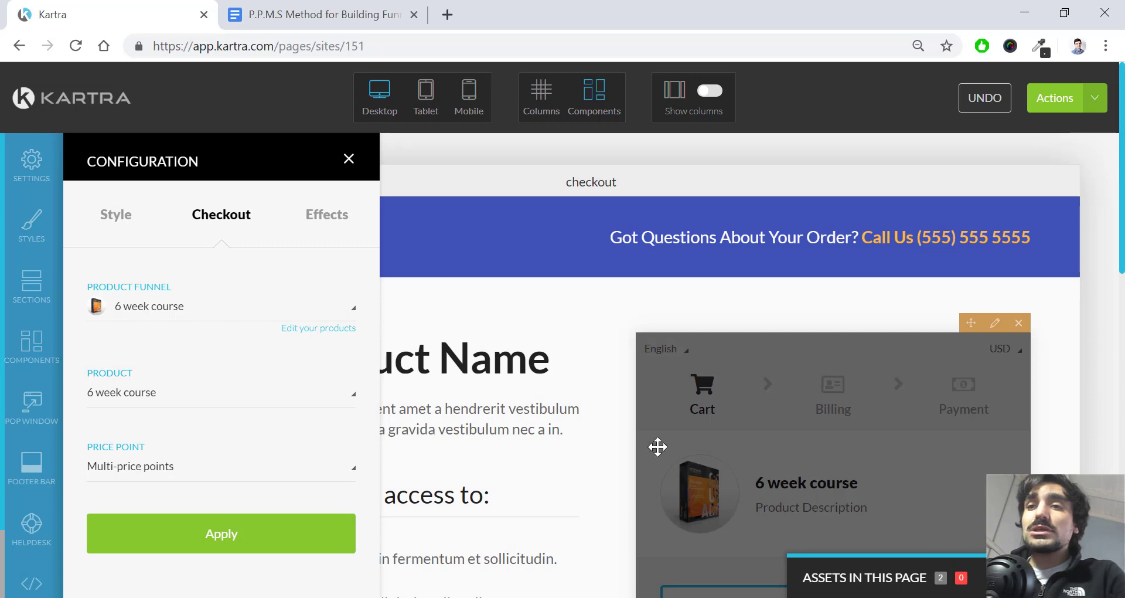
scroll(796, 480, "down", 3)
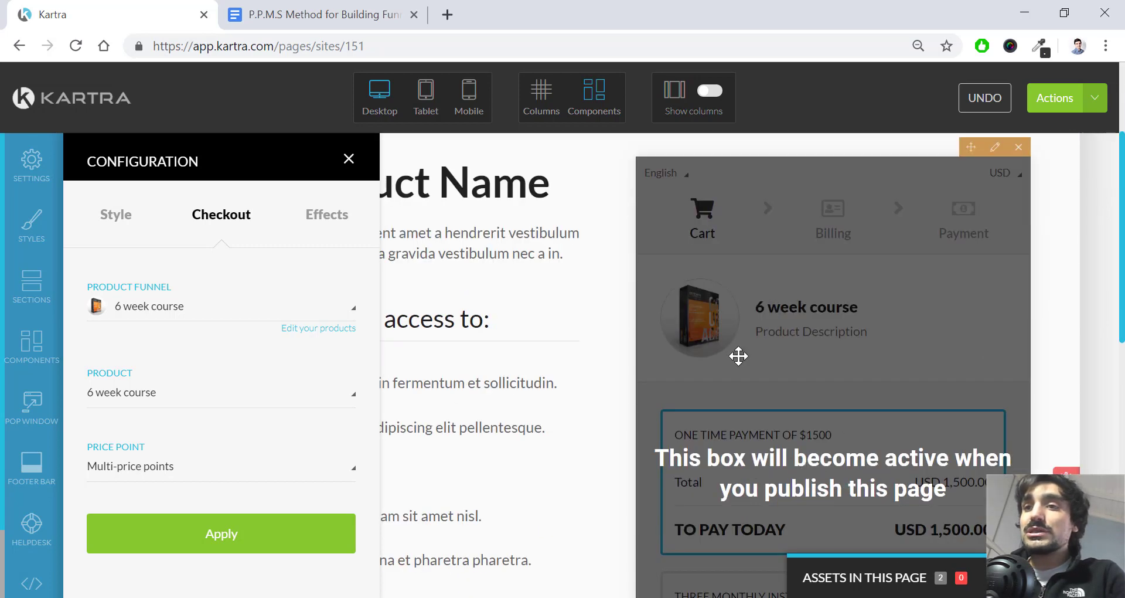
left_click(348, 163)
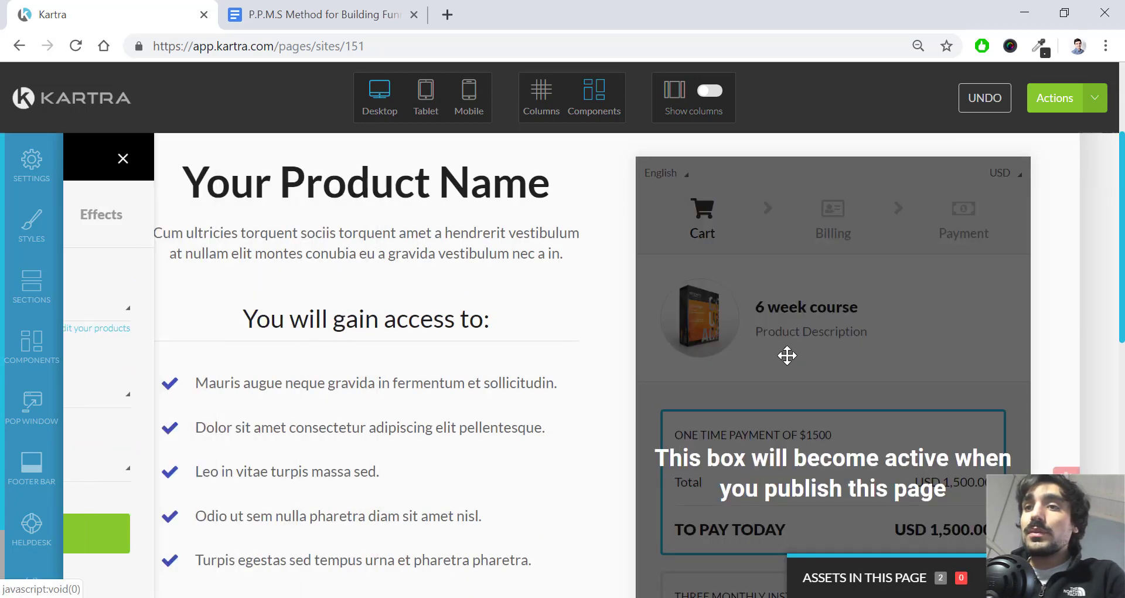
scroll(732, 413, "down", 2)
scroll(735, 442, "down", 1)
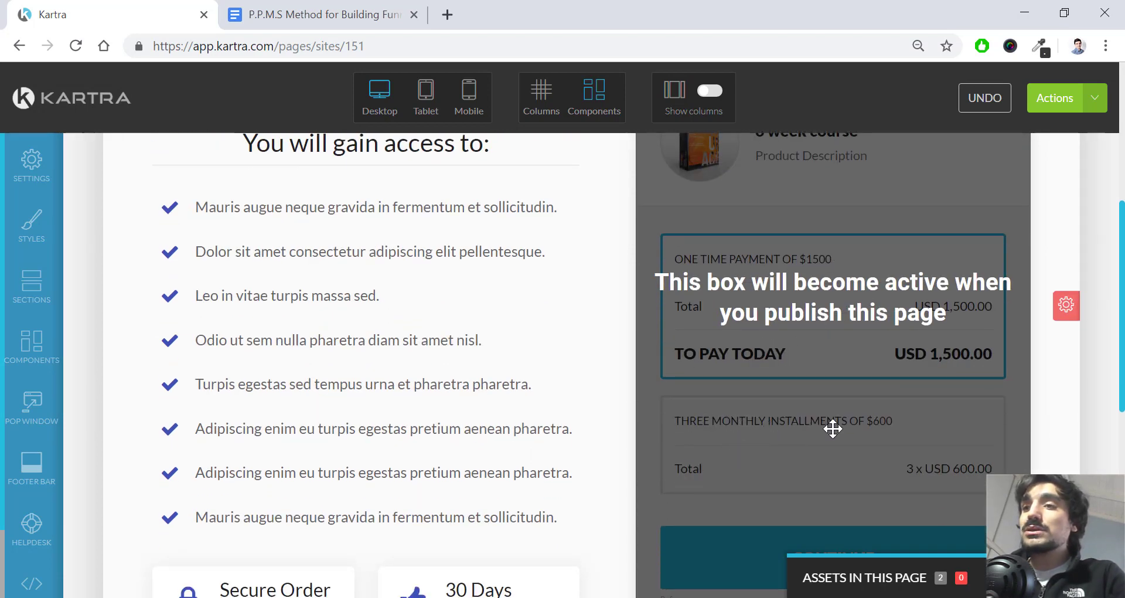
scroll(876, 484, "up", 6)
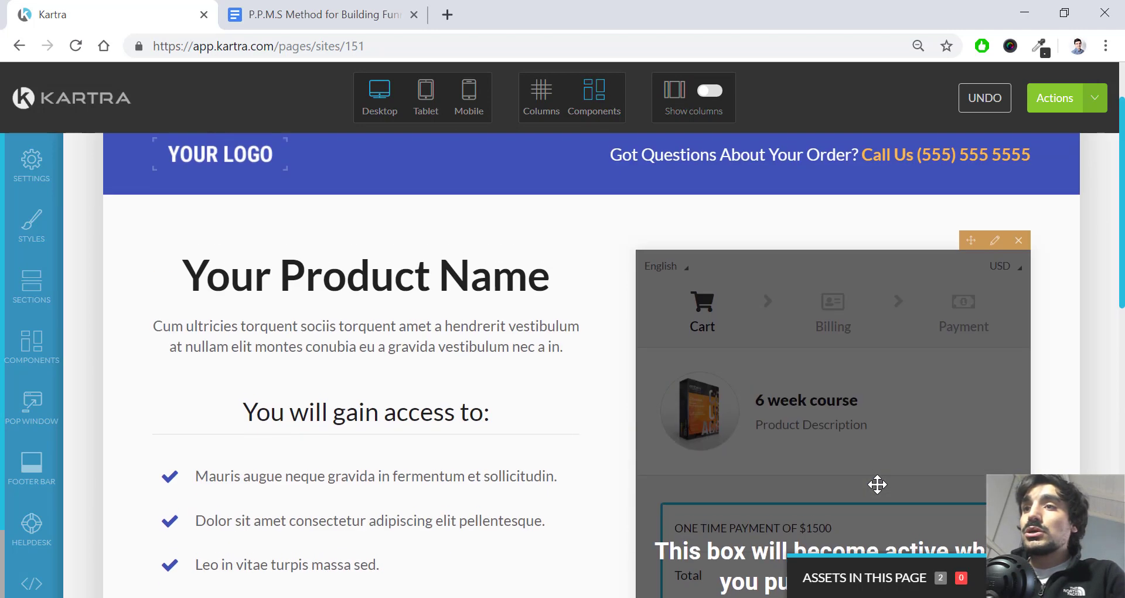
Publish the checkout page live with a direct page link, and open the published page from that link.
left_click(1104, 109)
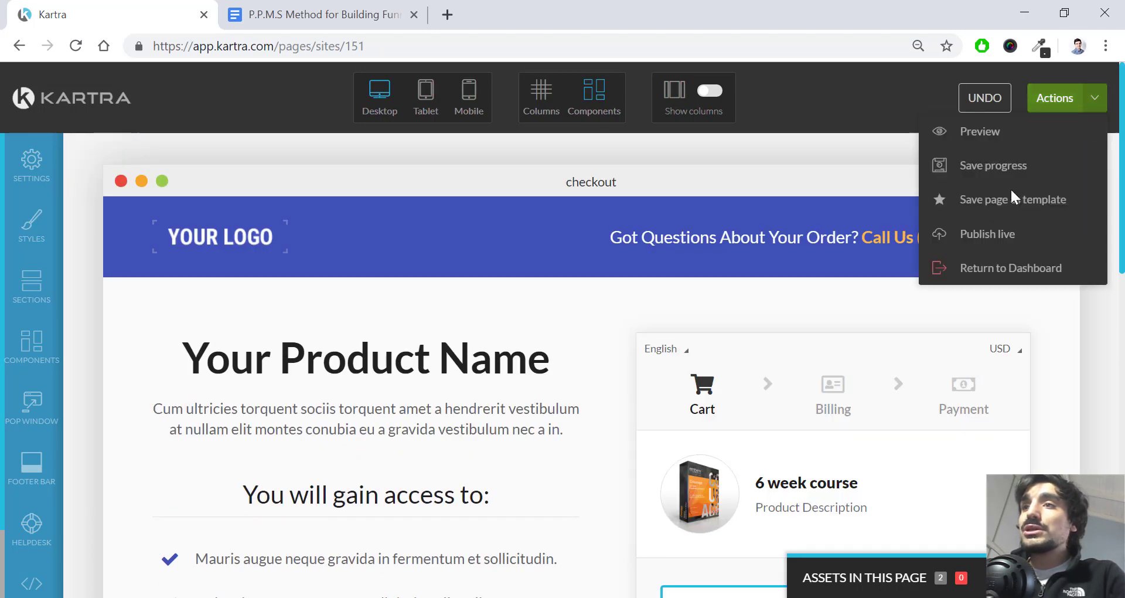
left_click(994, 230)
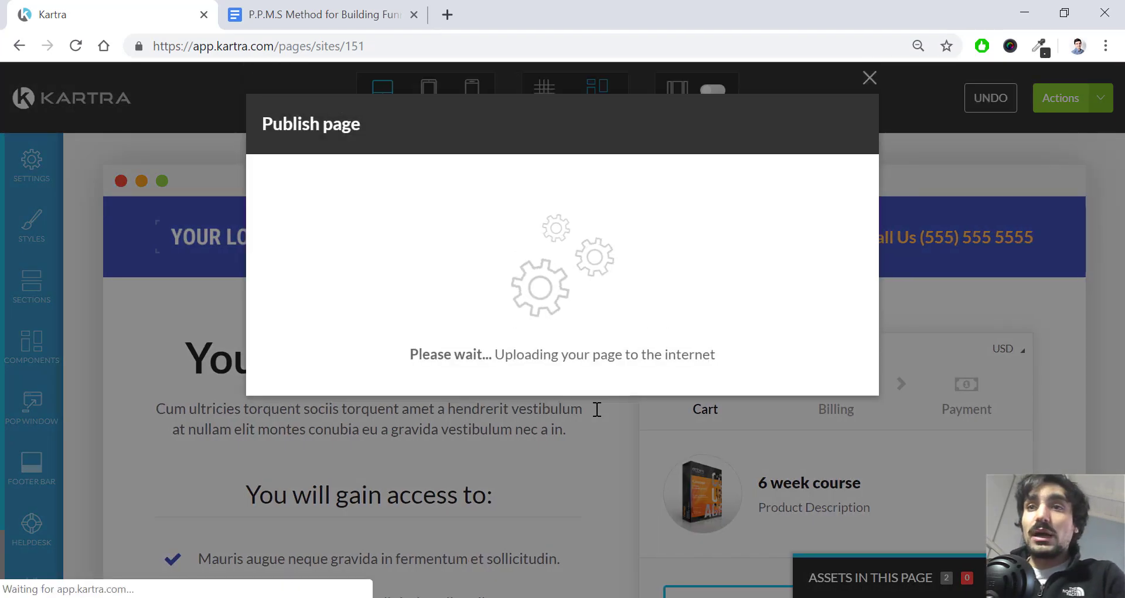
left_click(482, 301)
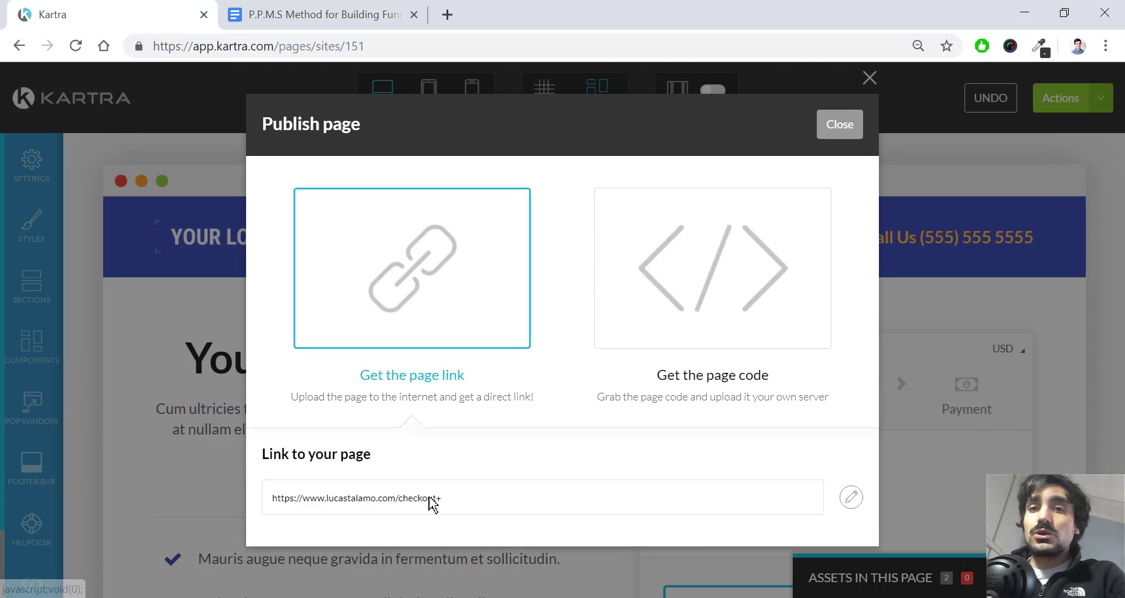
left_click_drag(432, 500, 279, 510)
right_click(305, 506)
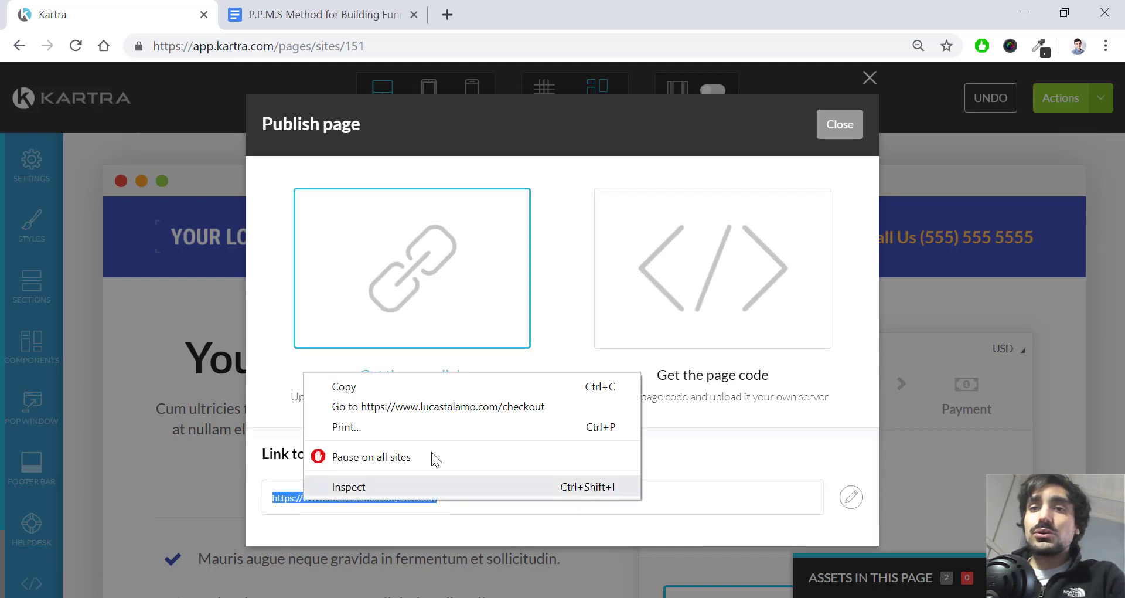
left_click(447, 410)
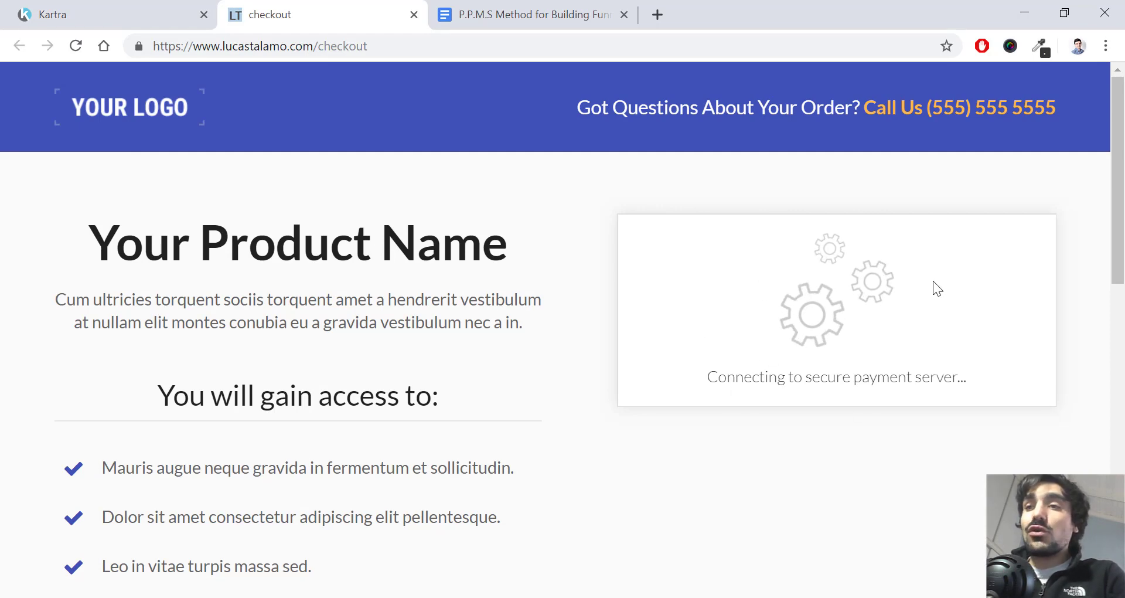
Review the product and payment options on the published checkout page, and close that page and the publish dialog.
scroll(887, 297, "down", 1)
scroll(842, 311, "down", 3)
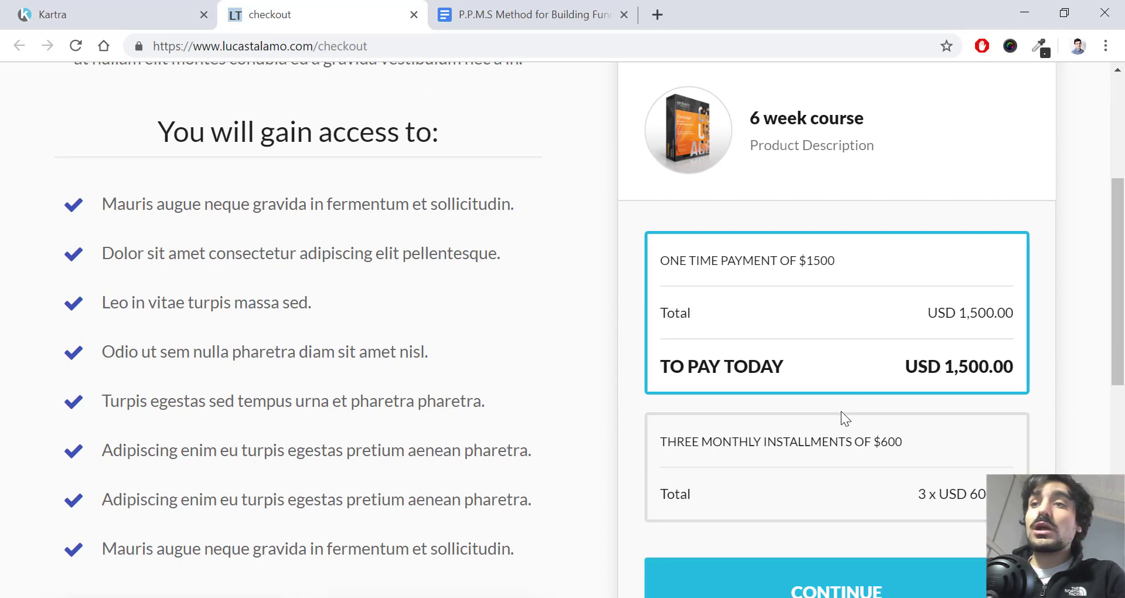
scroll(835, 407, "up", 1)
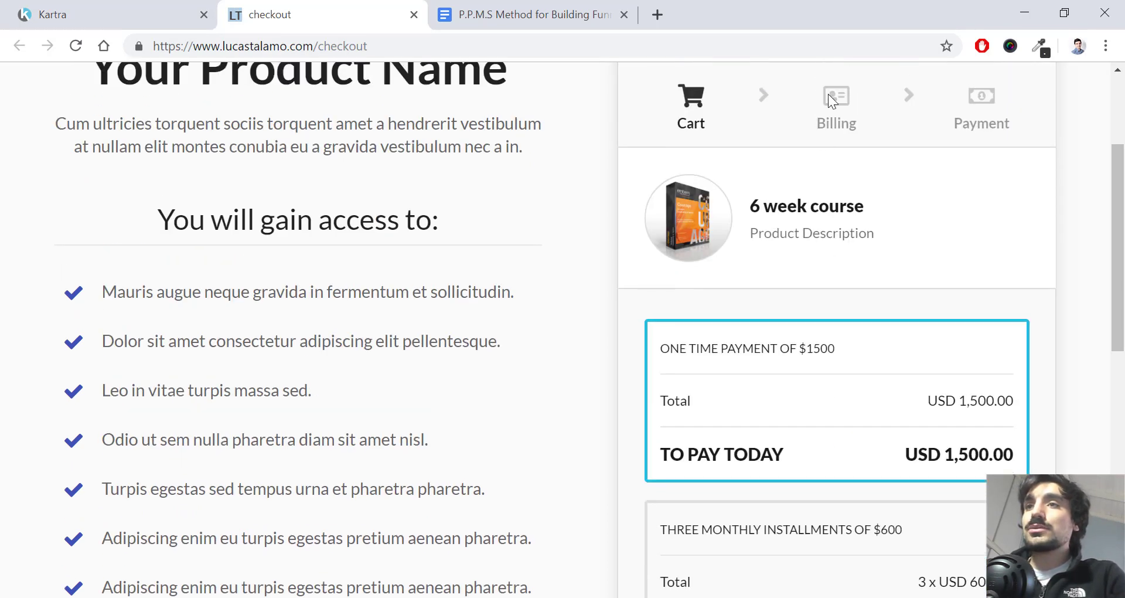
scroll(832, 128, "up", 3)
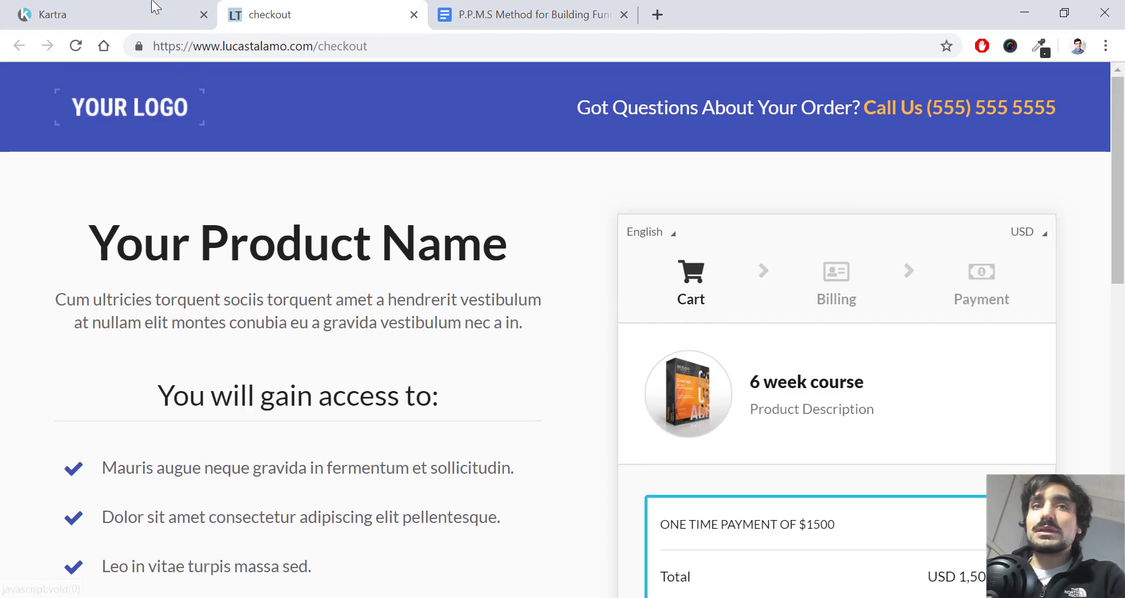
left_click(143, 8)
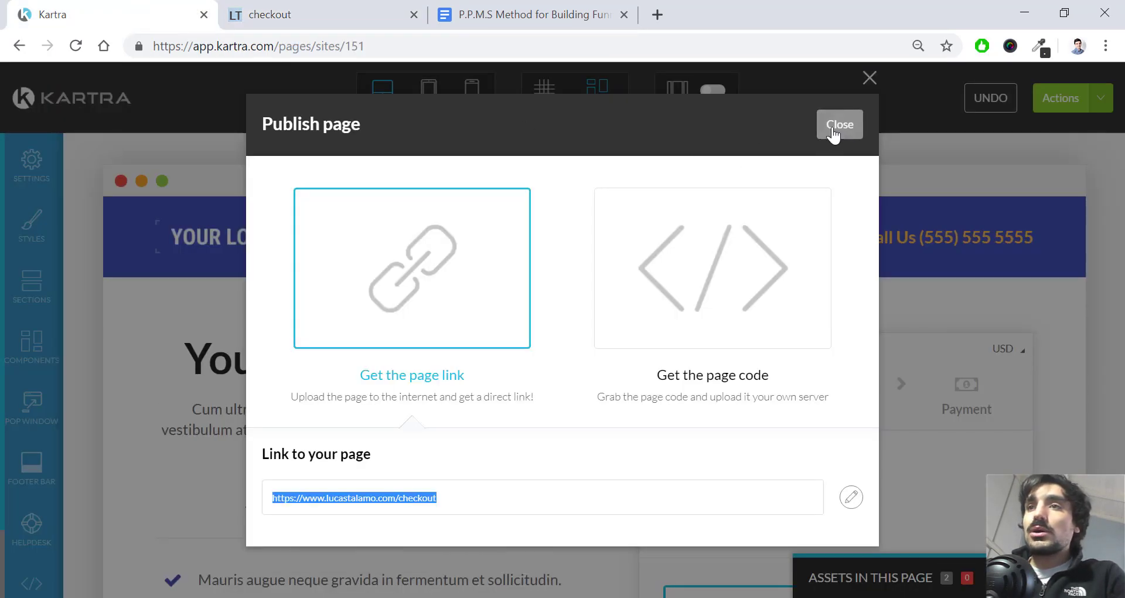
left_click(1065, 136)
left_click(413, 15)
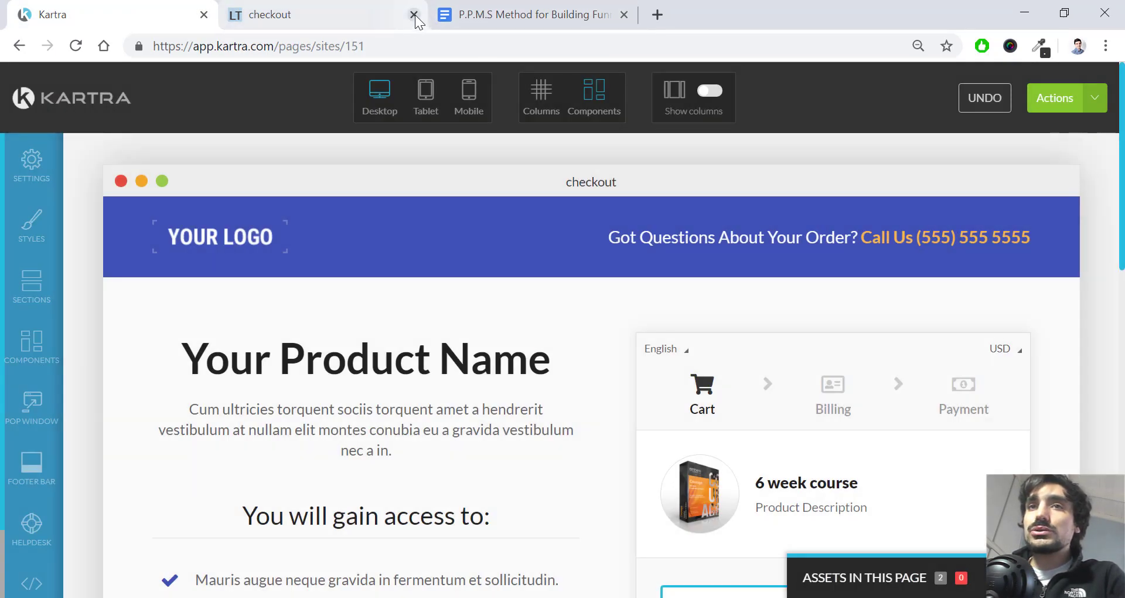
Leave the checkout page for the pages dashboard and open the "Upsell" page for editing at its Pro Membership upgrade button.
left_click(1054, 98)
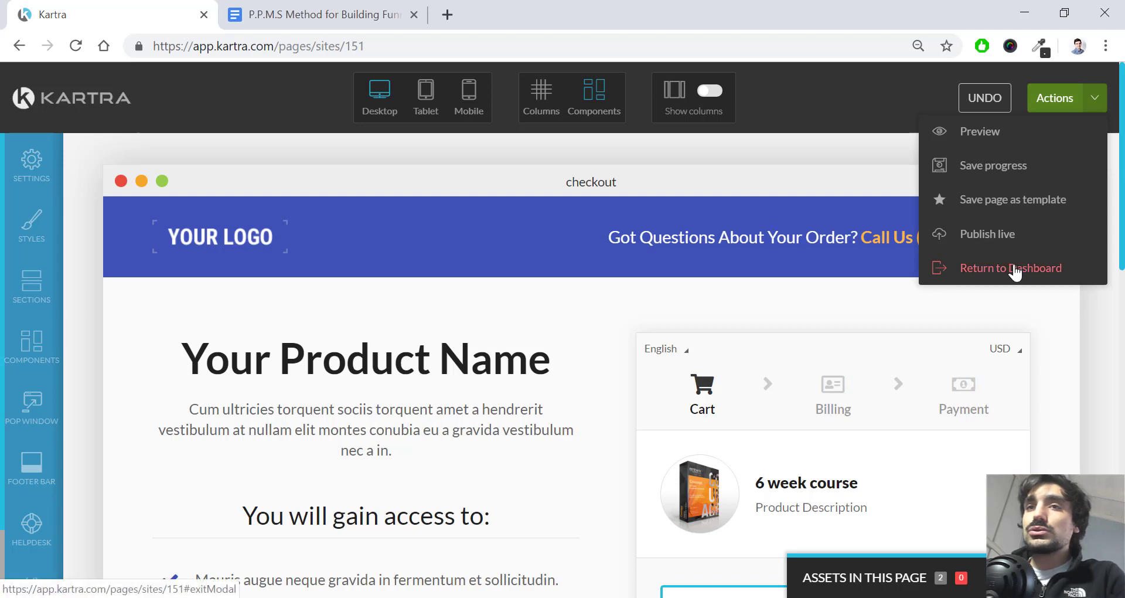
left_click(944, 265)
left_click(712, 127)
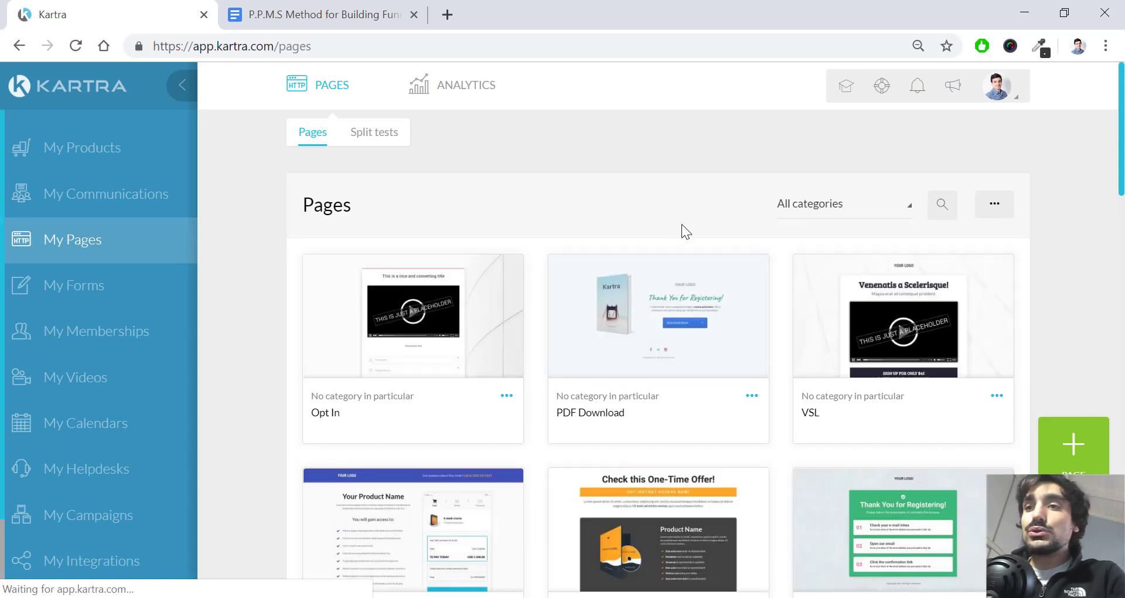
scroll(681, 224, "down", 3)
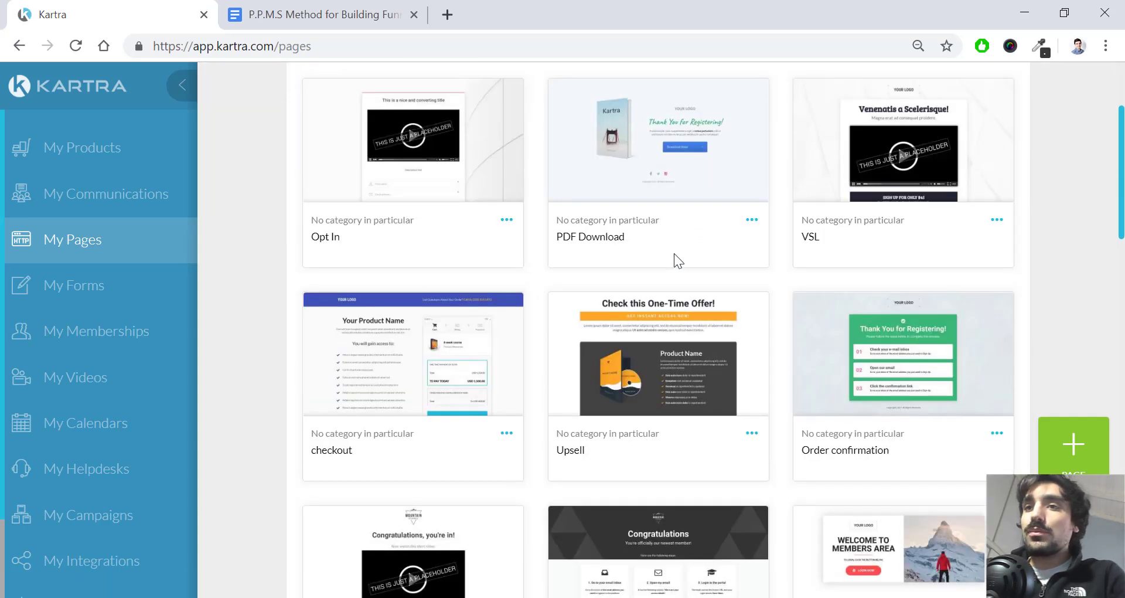
left_click(752, 434)
left_click(790, 418)
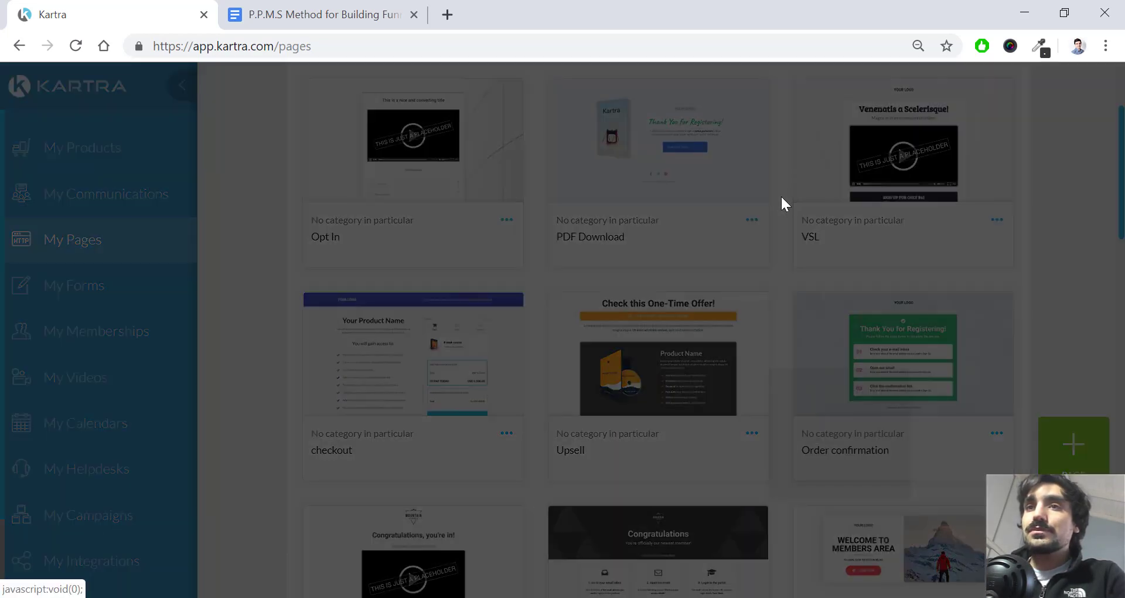
left_click(803, 125)
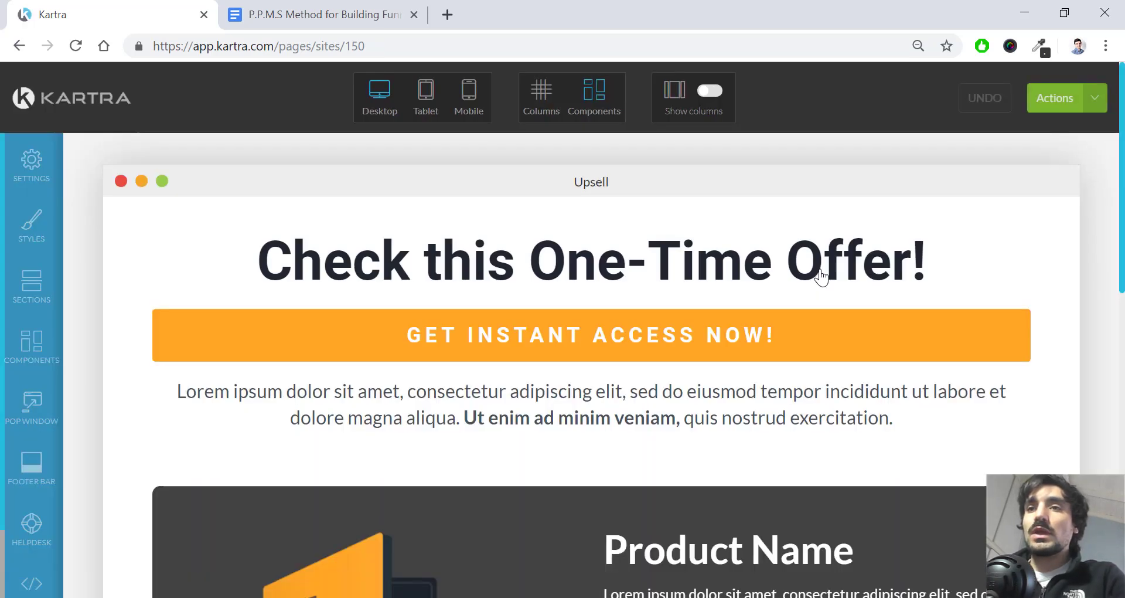
scroll(789, 298, "down", 12)
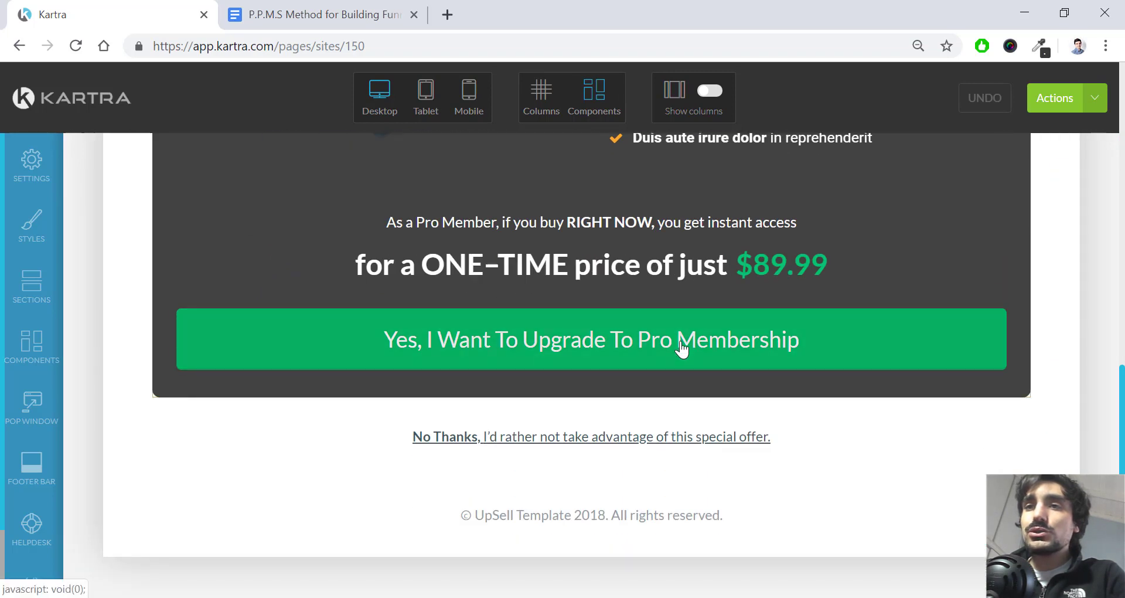
Set the Pro Membership upgrade button's link action to "Pop a product checkout".
mouse_move(608, 324)
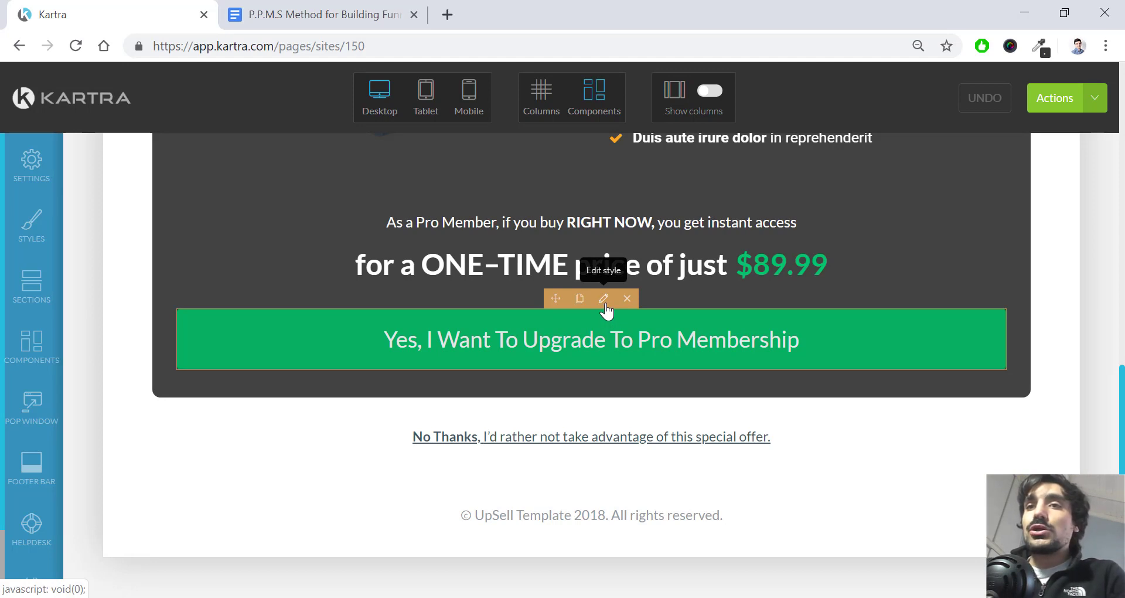
left_click(604, 299)
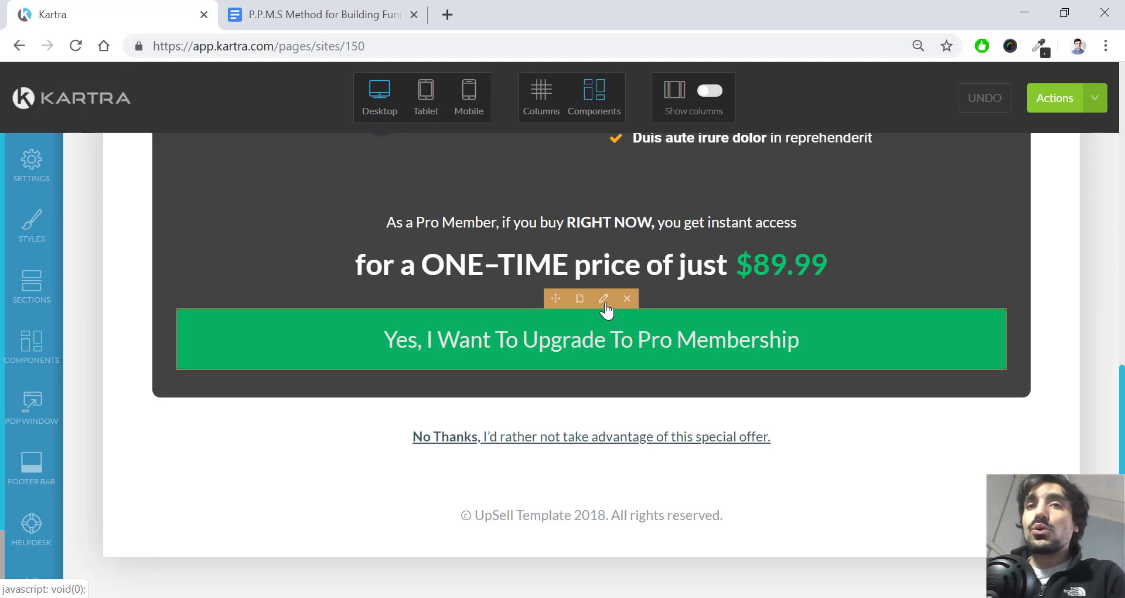
left_click(444, 331)
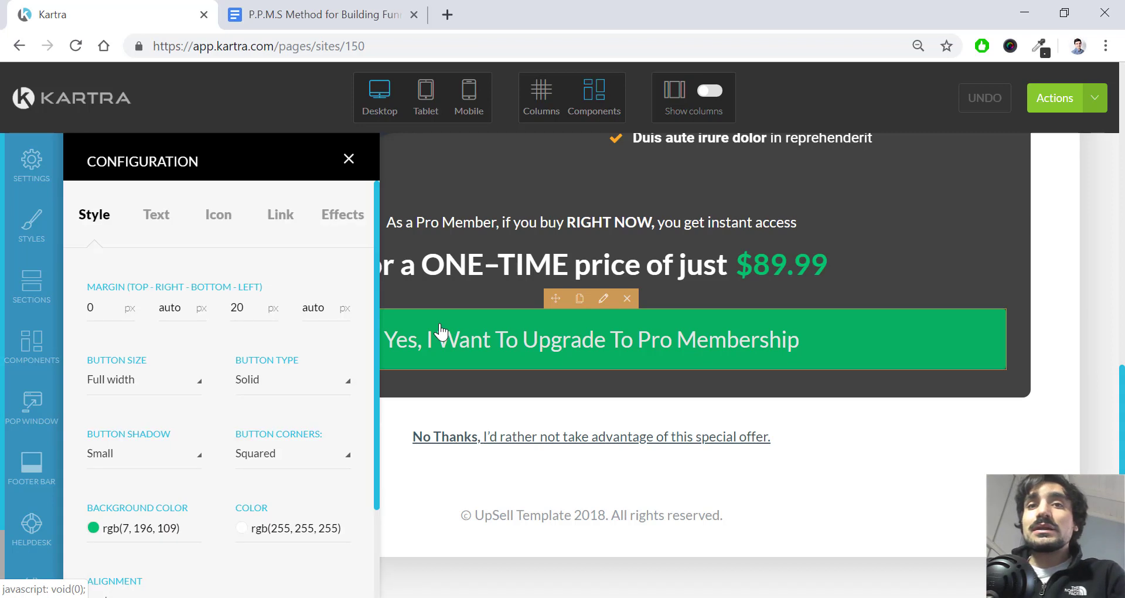
left_click(281, 217)
scroll(211, 293, "down", 2)
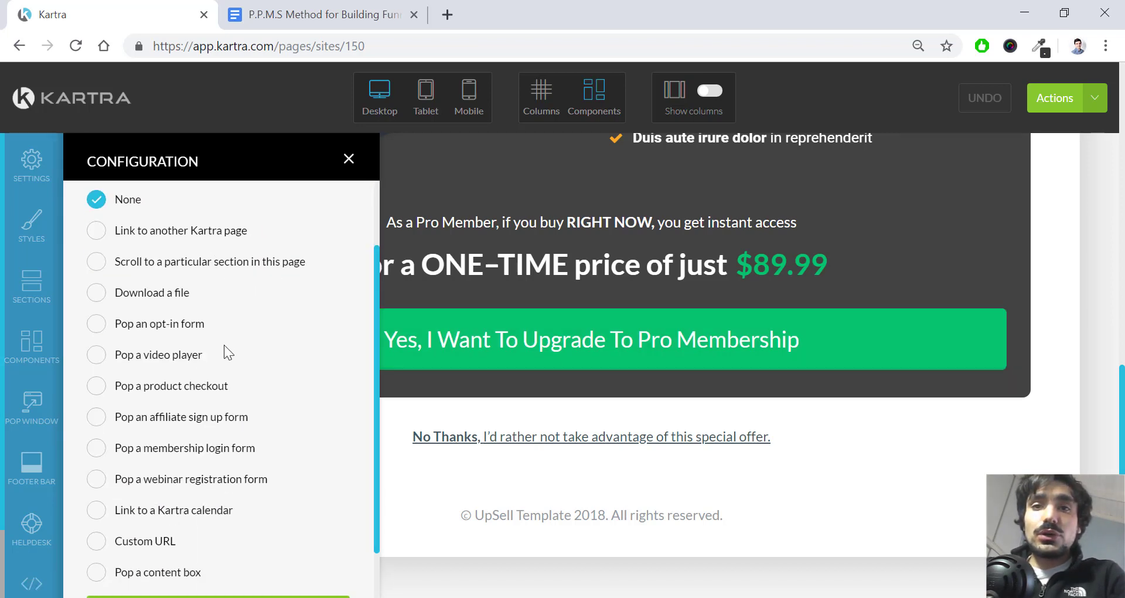
scroll(223, 349, "down", 2)
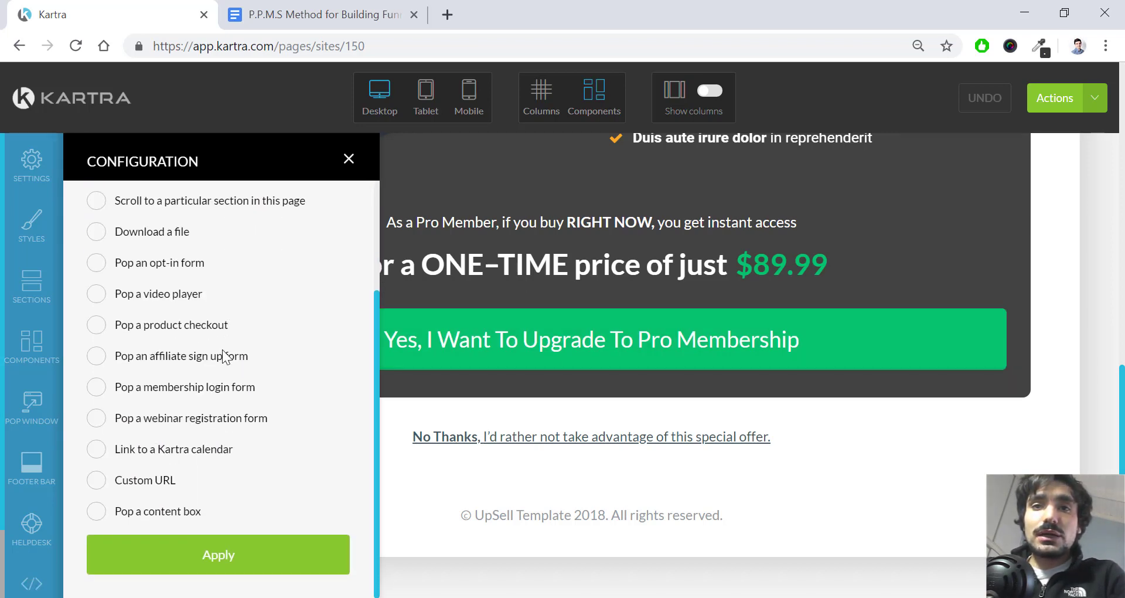
left_click(185, 323)
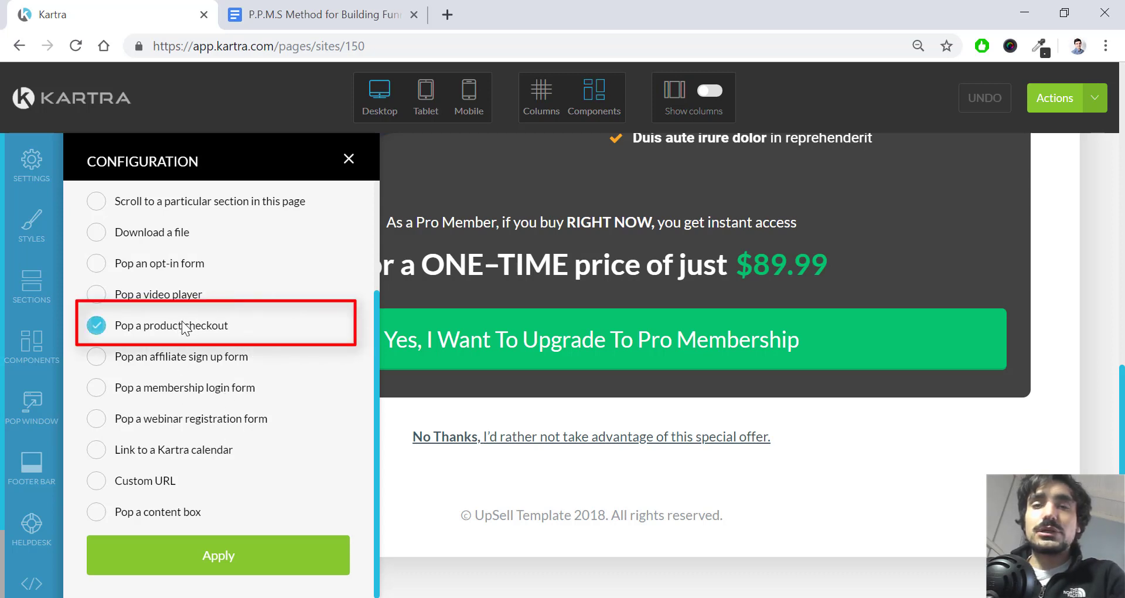
Choose the "6 week course" product funnel, the "2 Premium Weeks" product and "Price point 1" for the upgrade button's checkout.
scroll(252, 399, "down", 3)
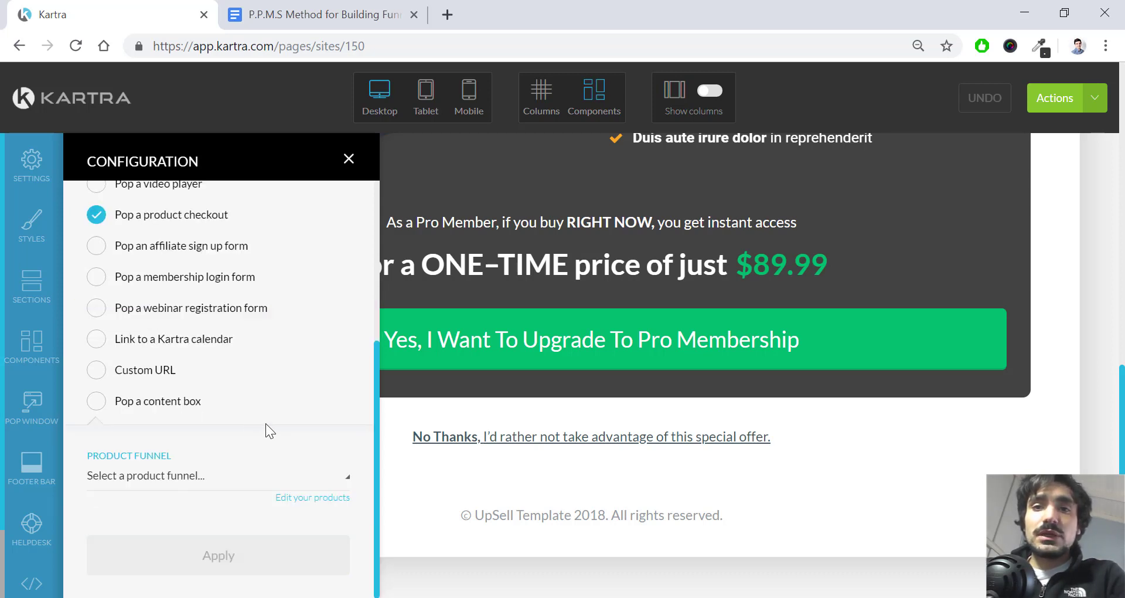
left_click(249, 483)
left_click(190, 534)
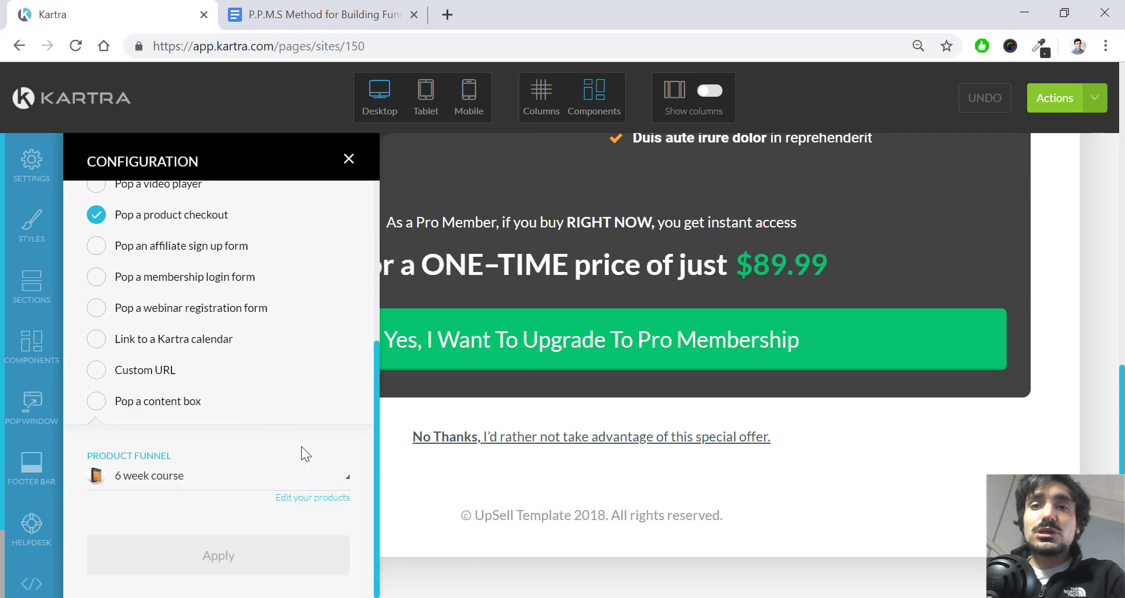
scroll(173, 445, "down", 2)
scroll(185, 430, "down", 1)
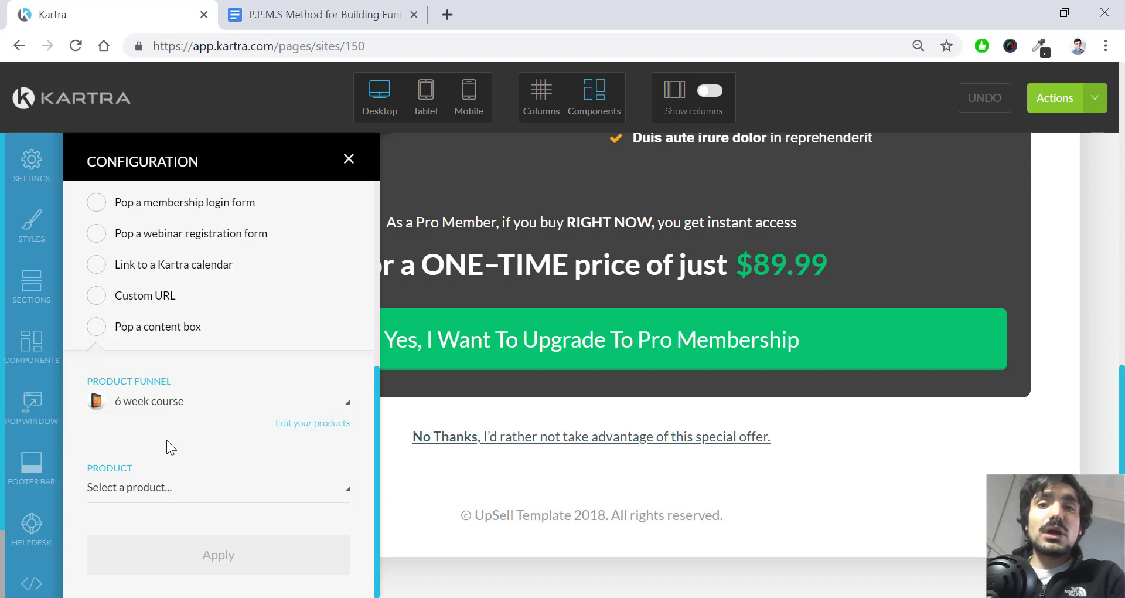
left_click(143, 490)
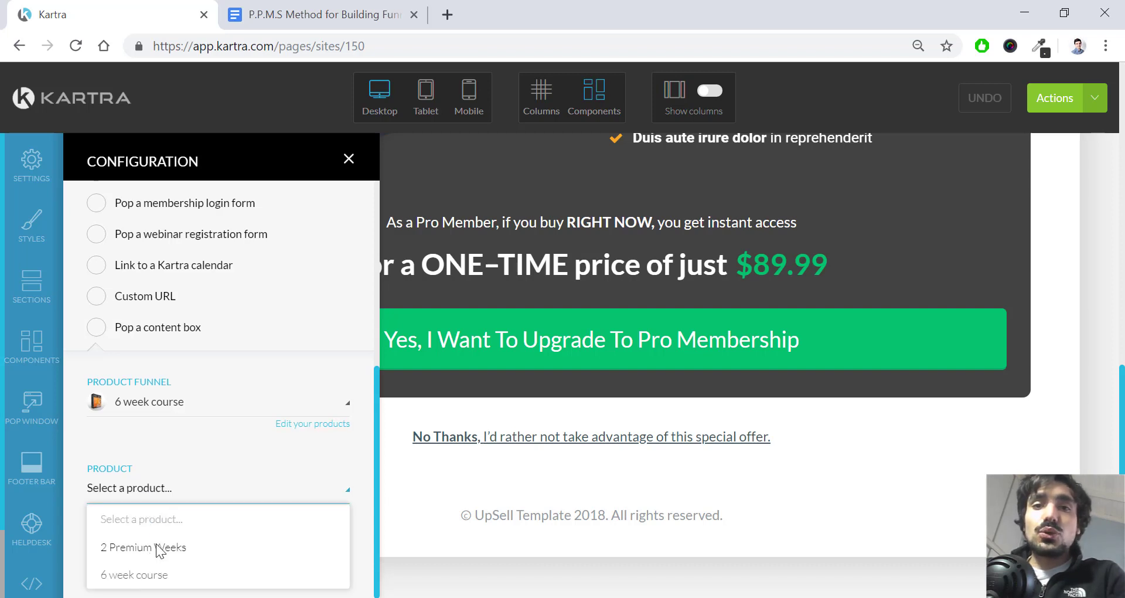
left_click(158, 549)
scroll(228, 510, "down", 2)
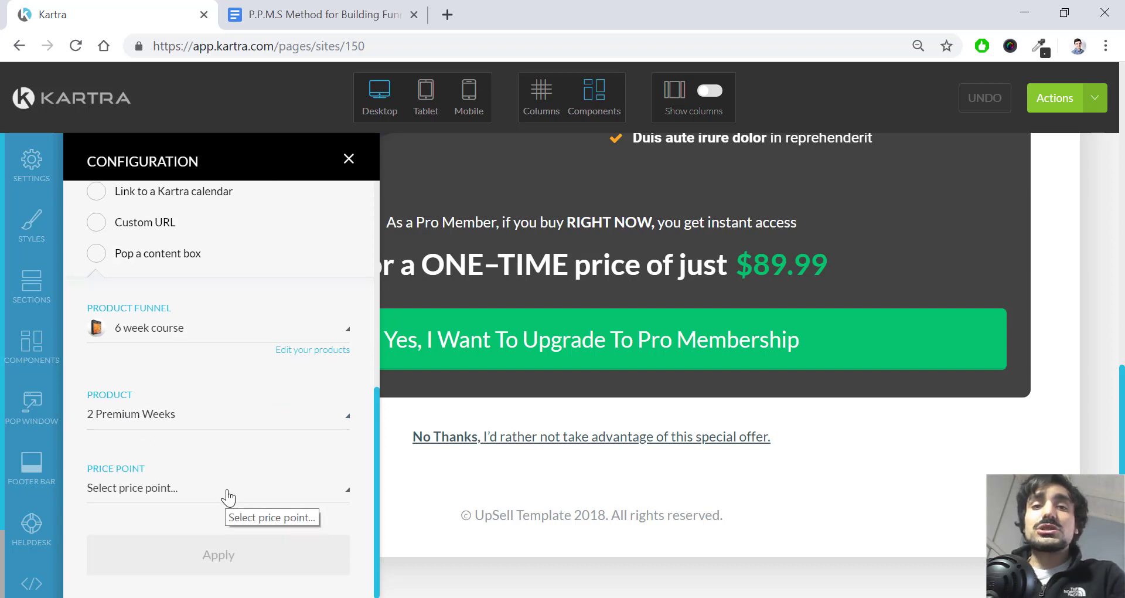
left_click(227, 496)
left_click(174, 551)
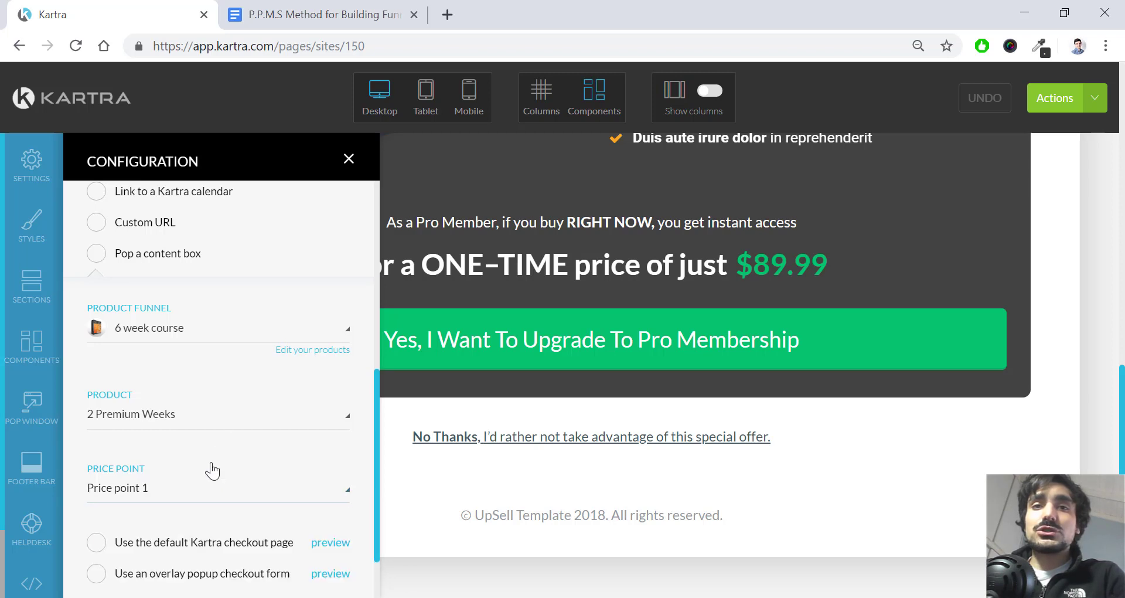
Make the upgrade button use an overlay popup checkout form, preview the form, apply the setting and close the configuration.
scroll(227, 370, "down", 2)
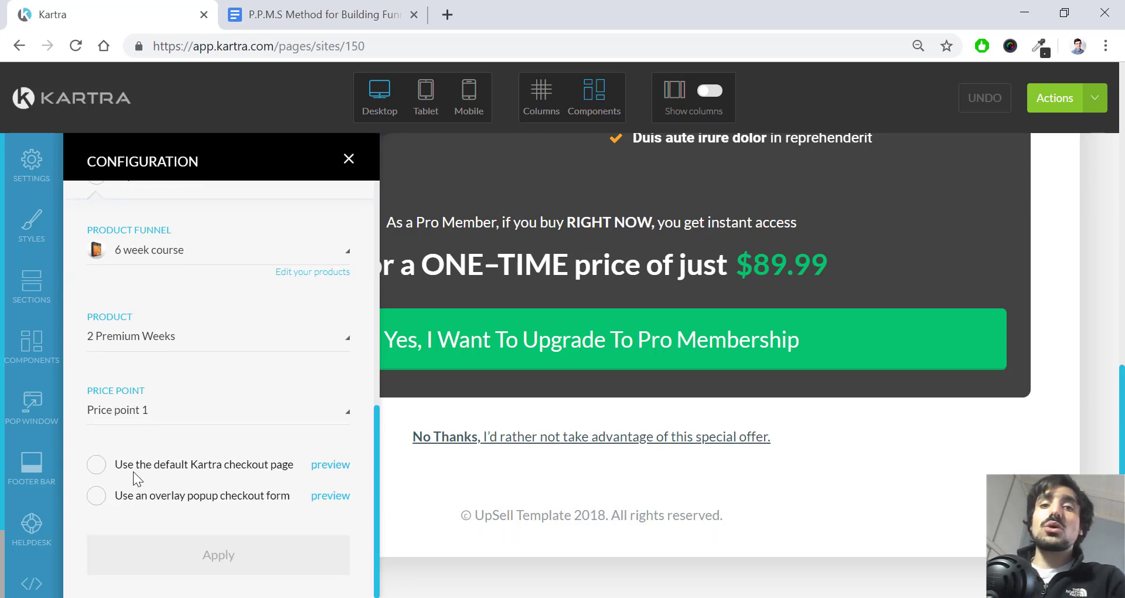
left_click(101, 498)
left_click(342, 497)
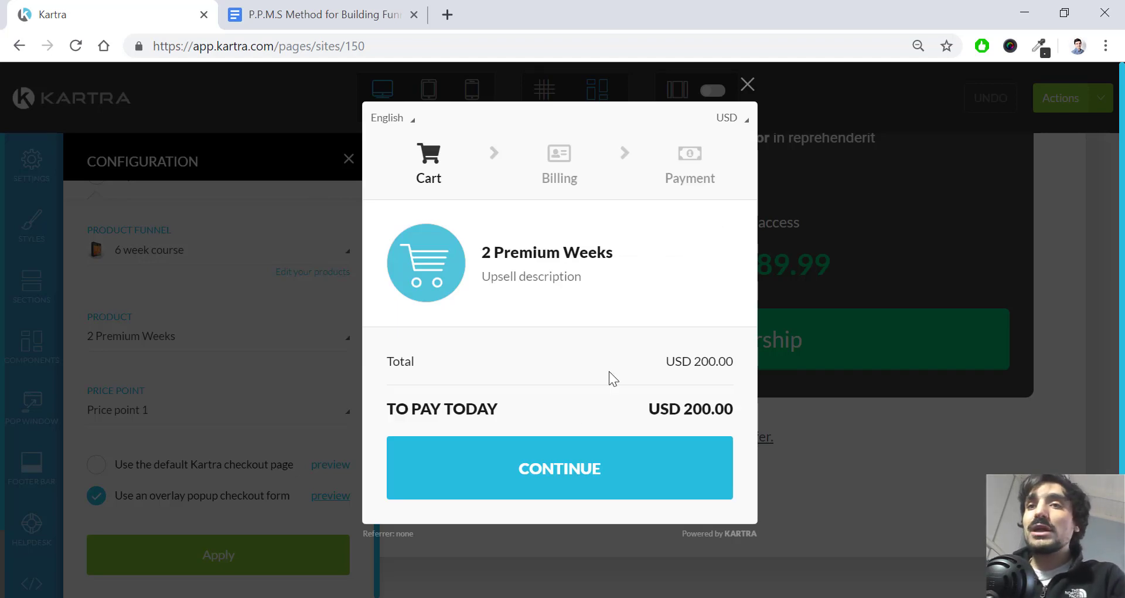
left_click(745, 87)
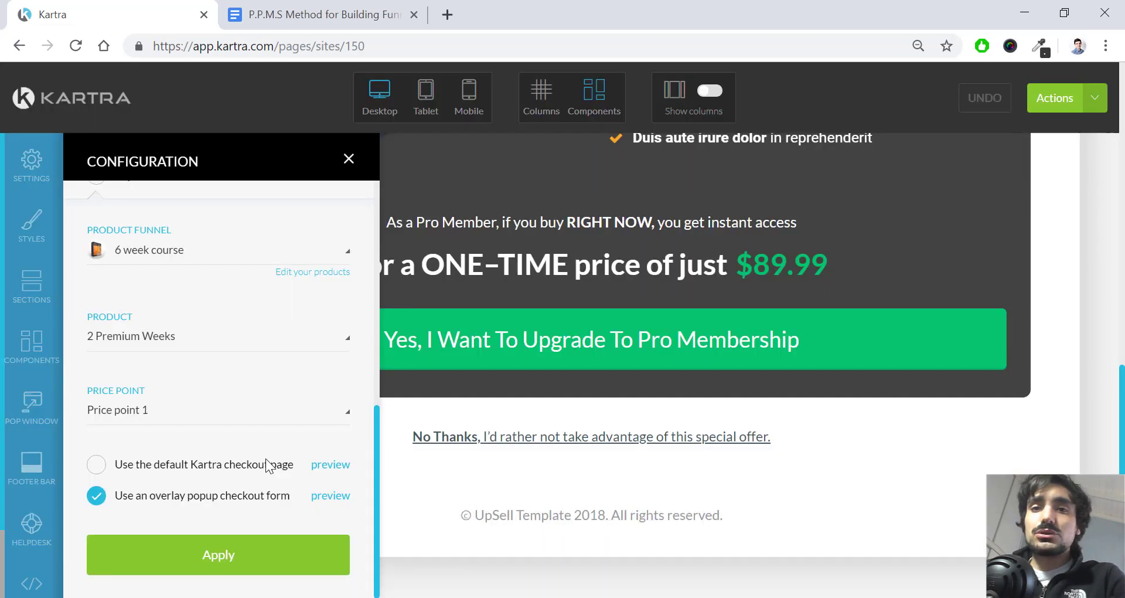
left_click(224, 561)
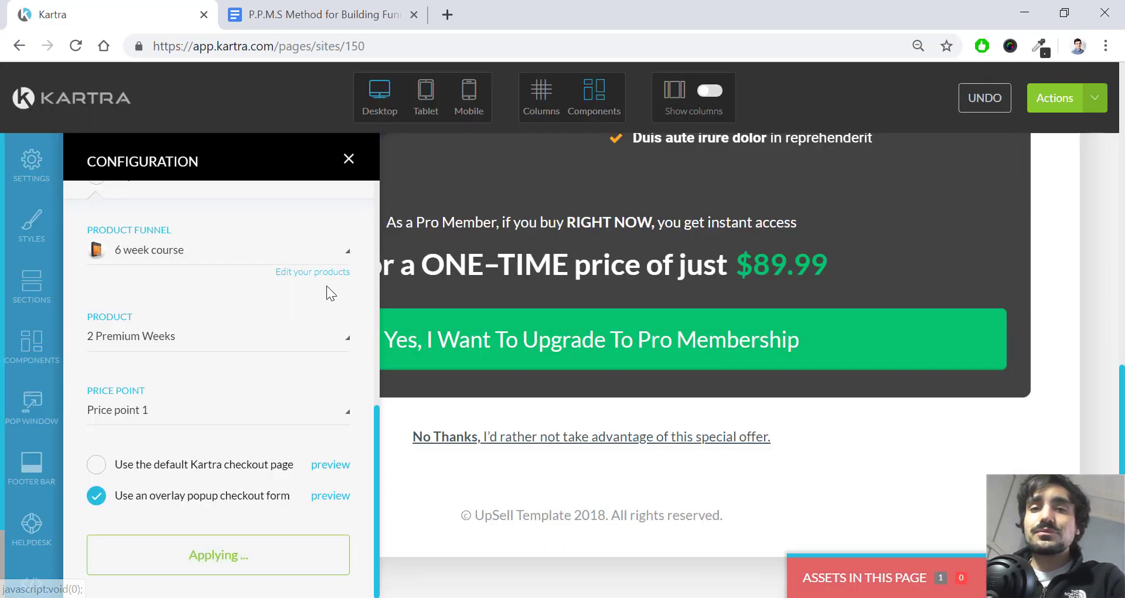
left_click(348, 159)
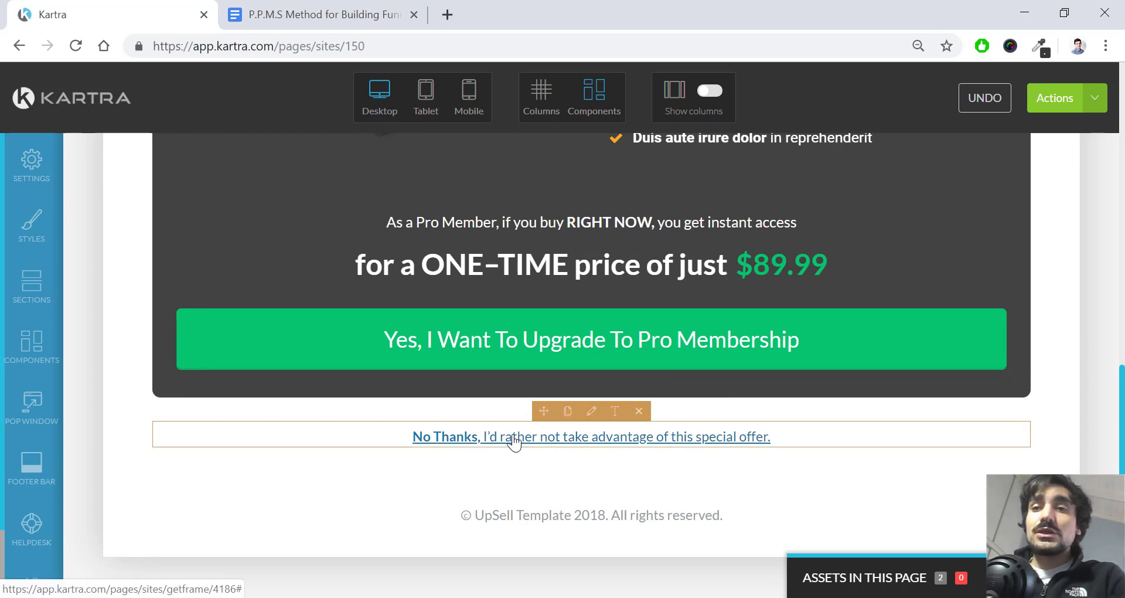
Link the whole "No Thanks" line below the upgrade button to the order-confirmed page, using its copied URL as a URL-type link.
scroll(596, 419, "up", 2)
left_click(610, 507)
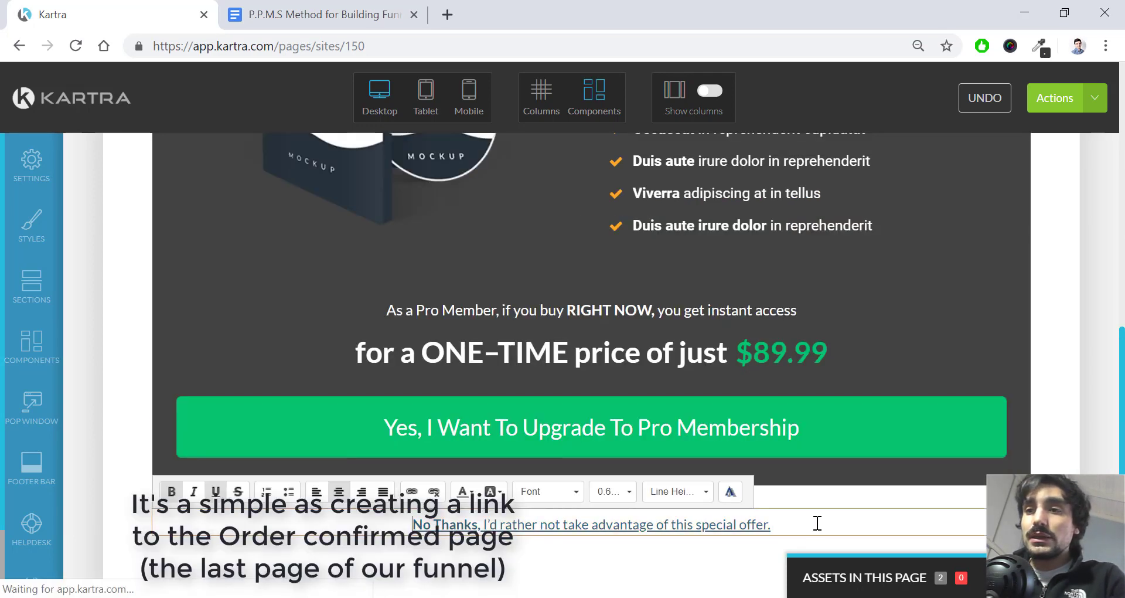
left_click_drag(816, 523, 413, 523)
left_click(412, 491)
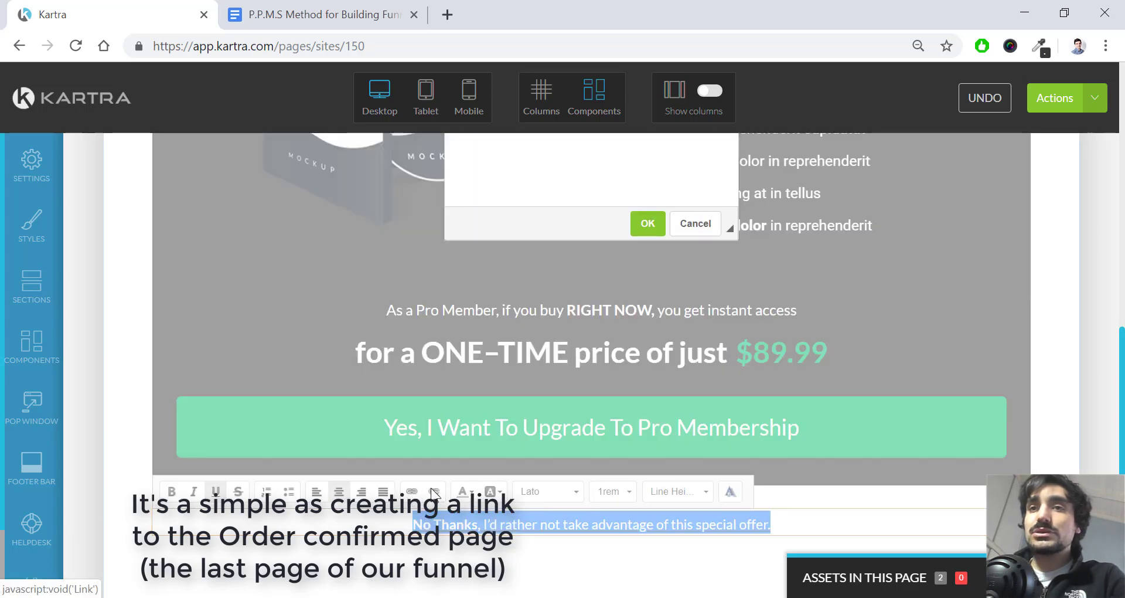
scroll(621, 356, "up", 3)
left_click(565, 231)
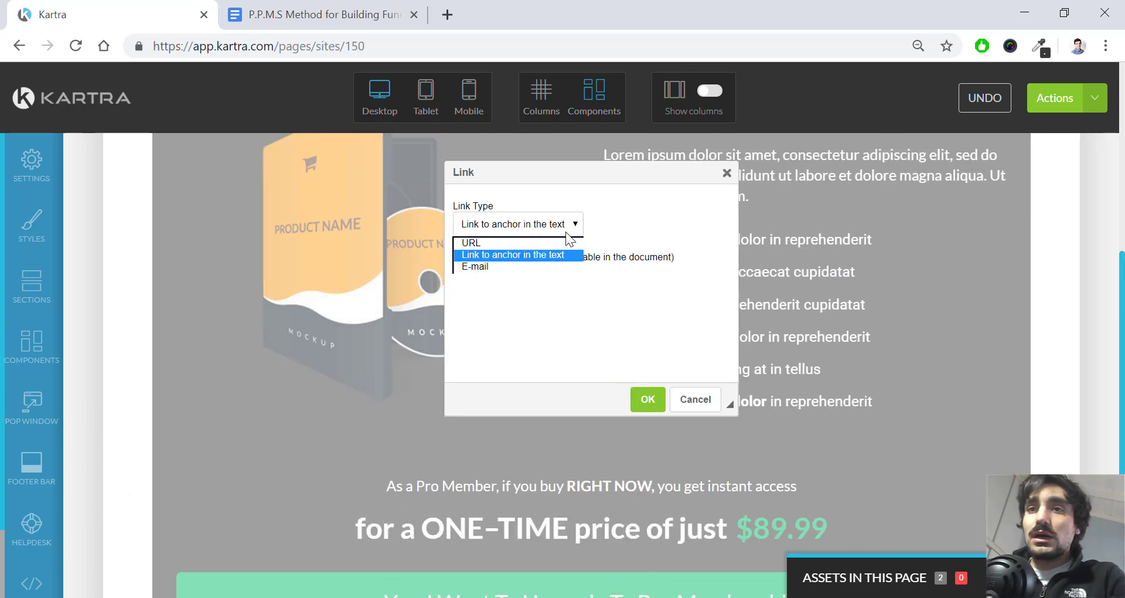
left_click(524, 245)
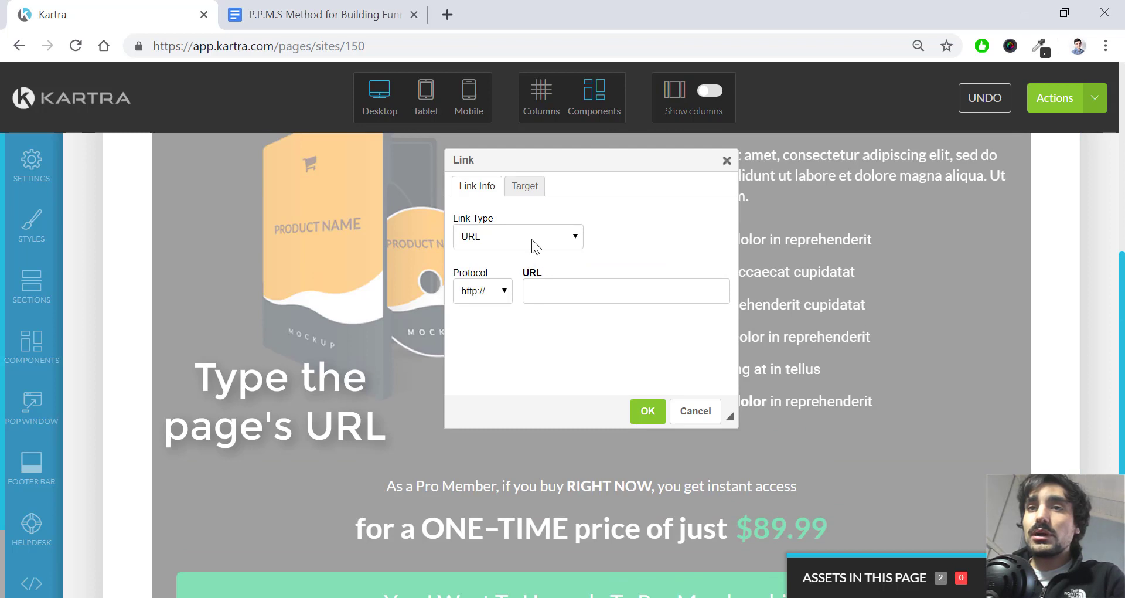
key("ctrl+v")
left_click(647, 410)
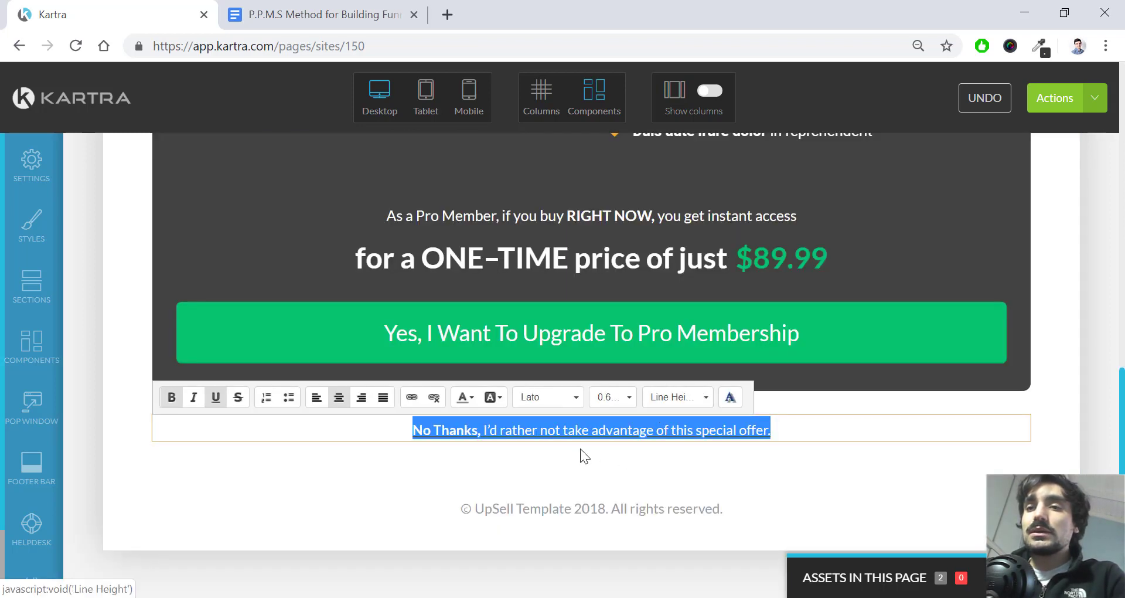
left_click(851, 401)
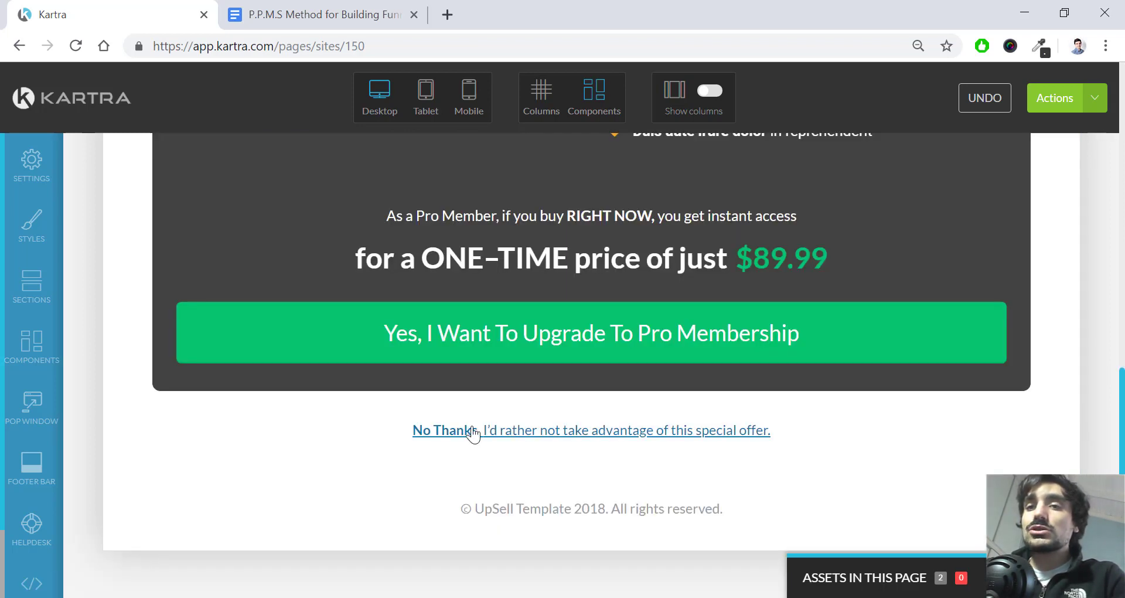
Check the "No Thanks" link by opening it in a new browser tab, and return to the page editor.
scroll(502, 451, "up", 1)
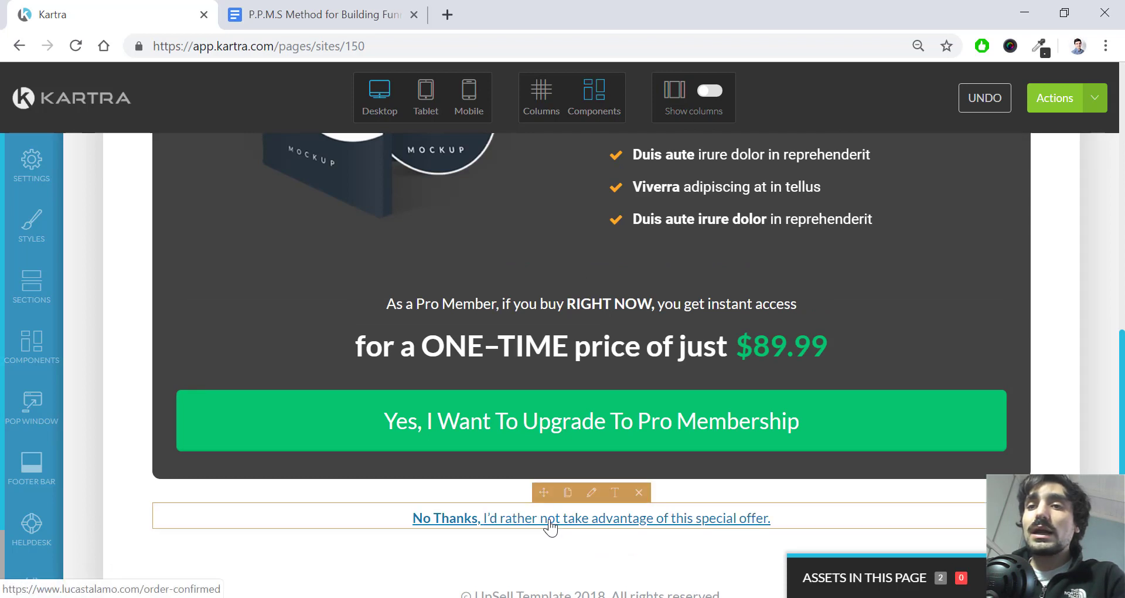
right_click(549, 519)
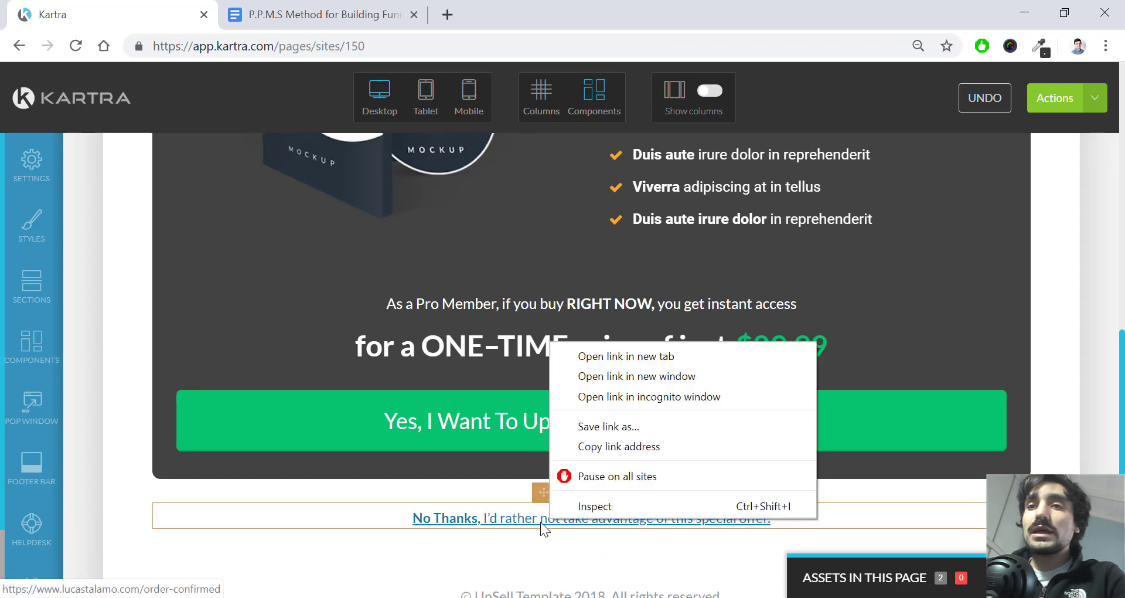
left_click(625, 356)
left_click(374, 7)
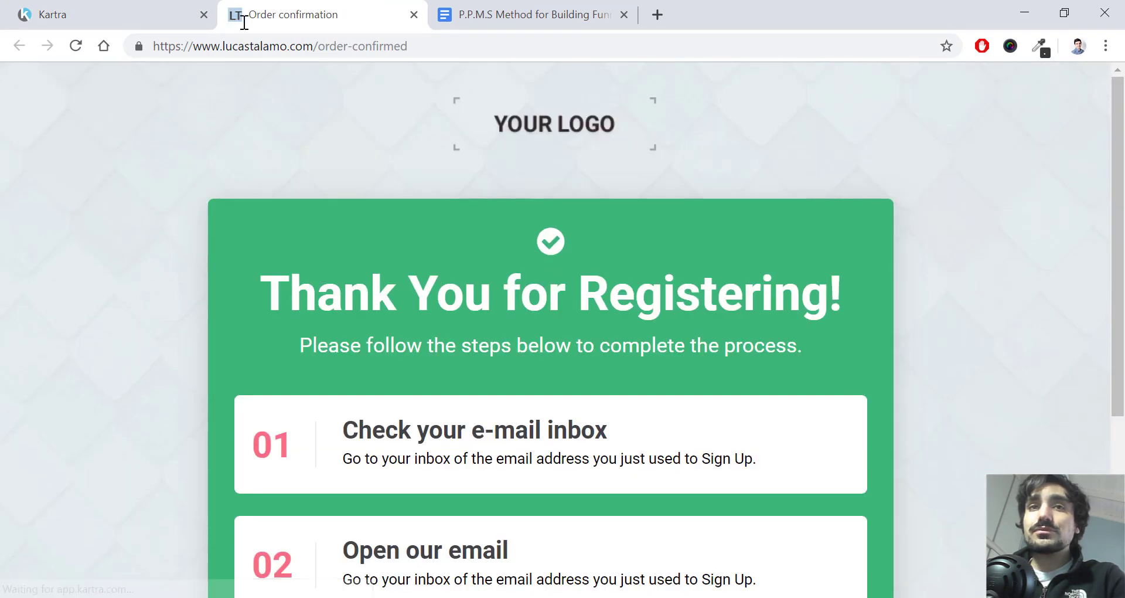
left_click(151, 8)
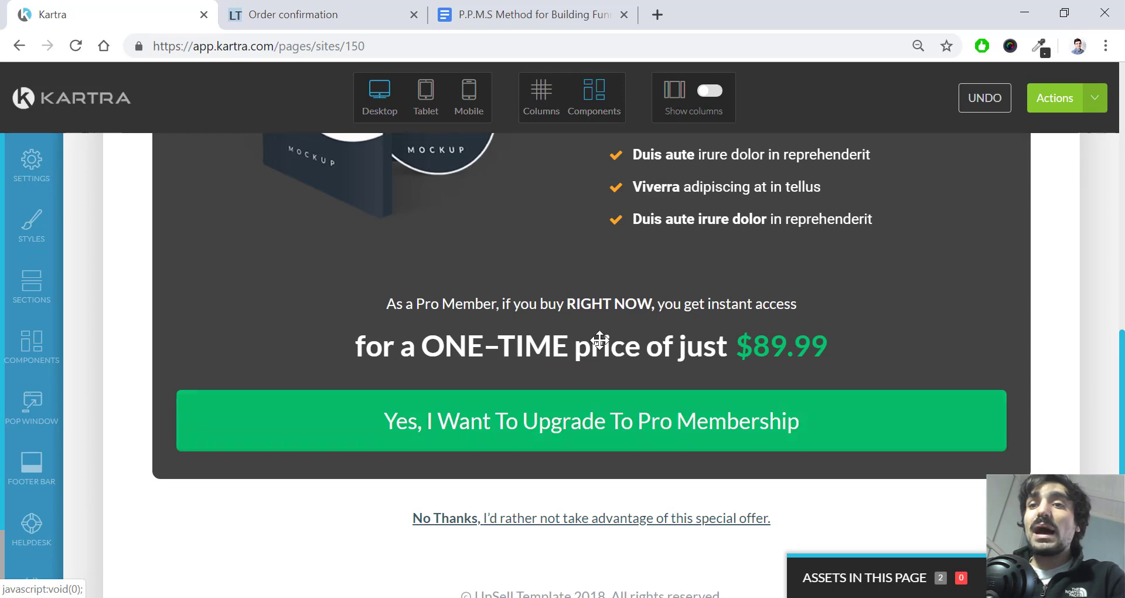
Publish the Upsell page with a direct page link, and close the order confirmation page.
mouse_move(534, 442)
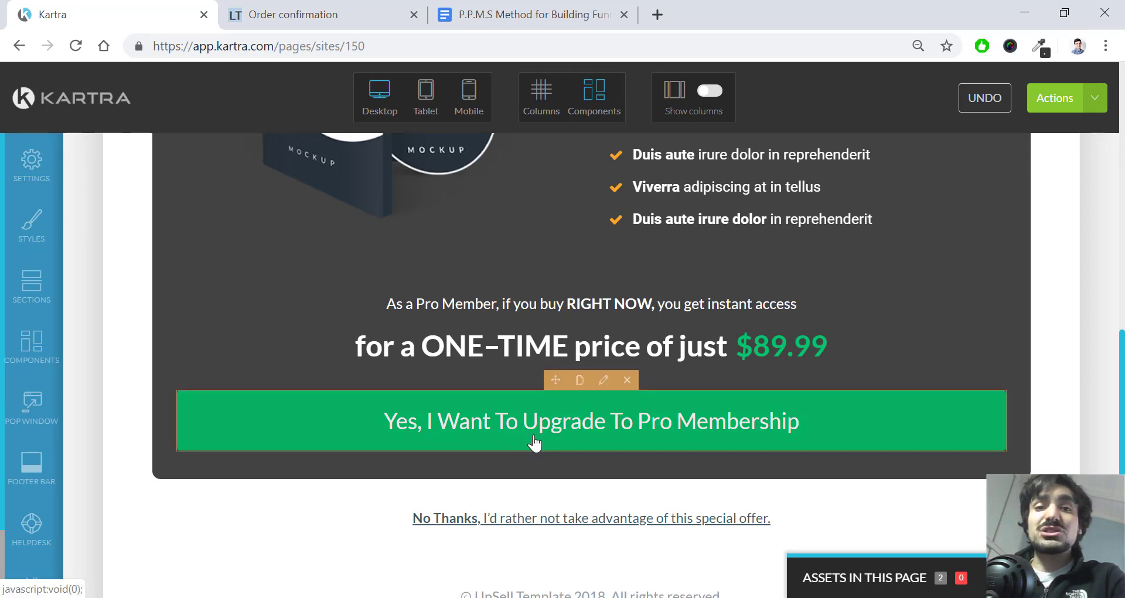
scroll(586, 410, "up", 10)
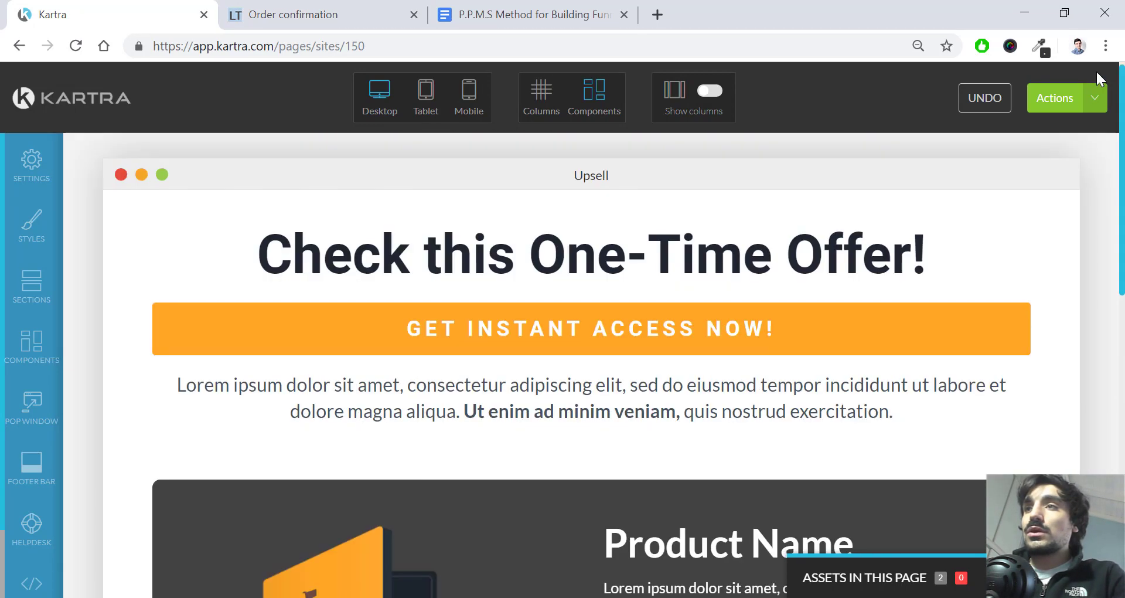
left_click(1094, 98)
left_click(996, 233)
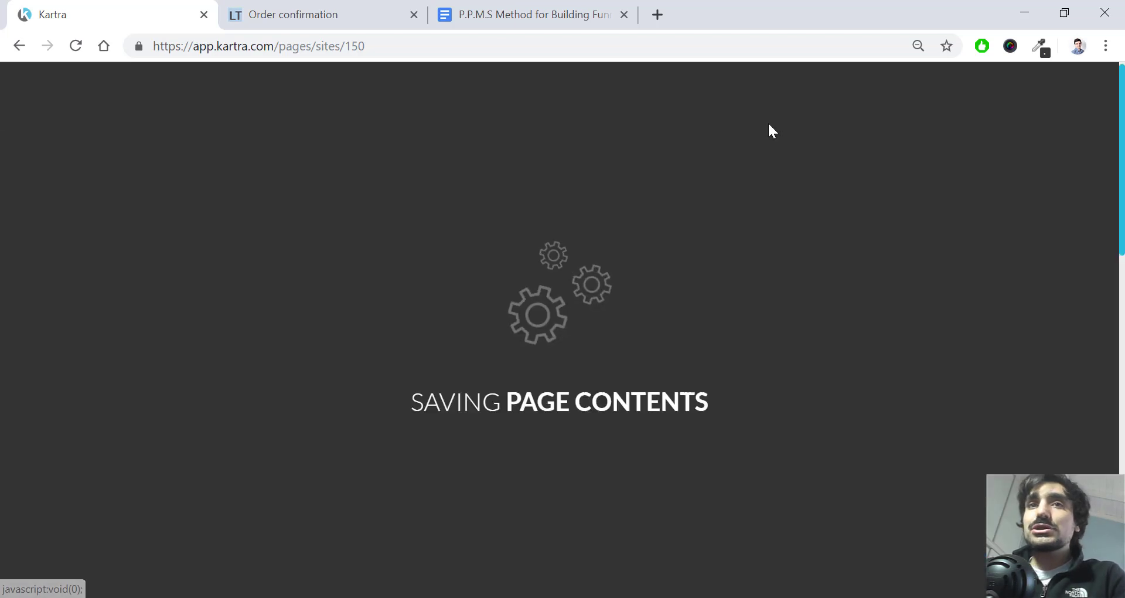
left_click(413, 14)
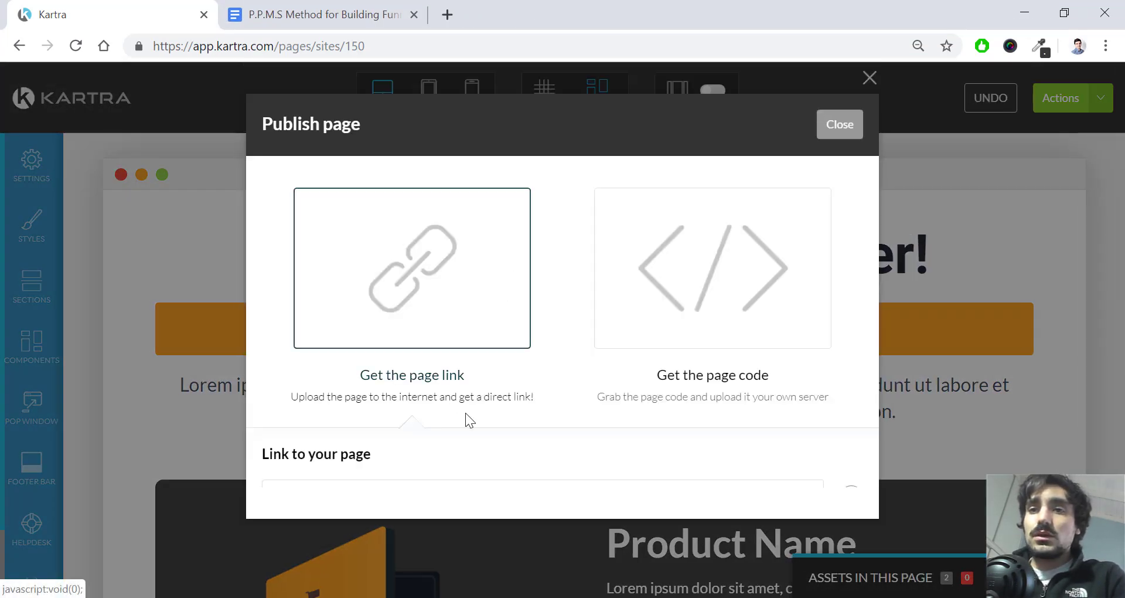
Open the published Upsell page from its link and test the Pro Membership upgrade button's checkout popup.
left_click(409, 498)
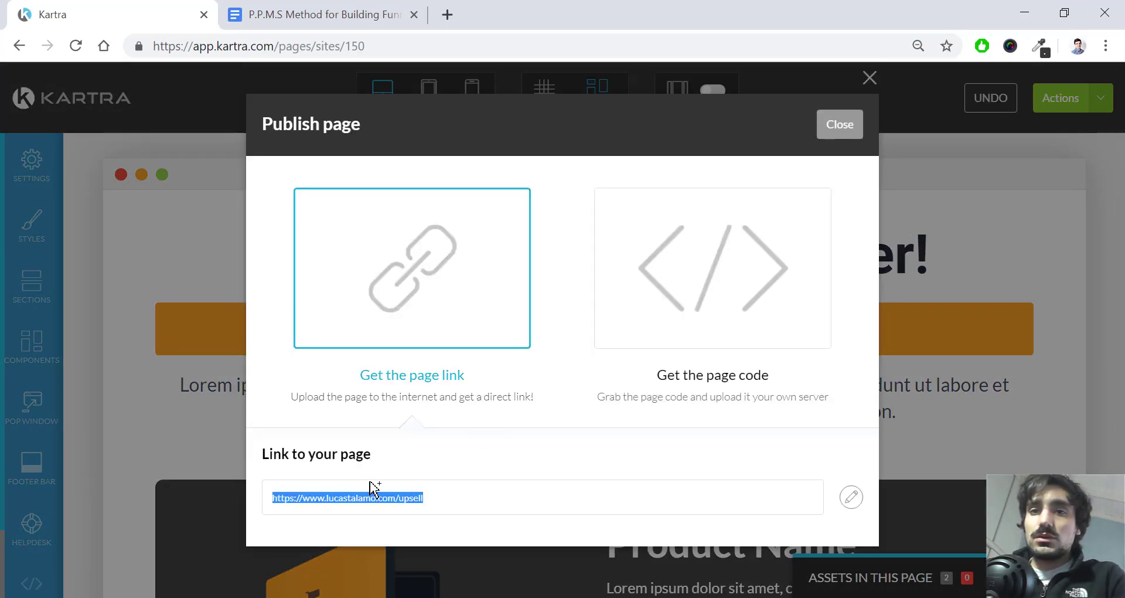
right_click(371, 490)
left_click(461, 385)
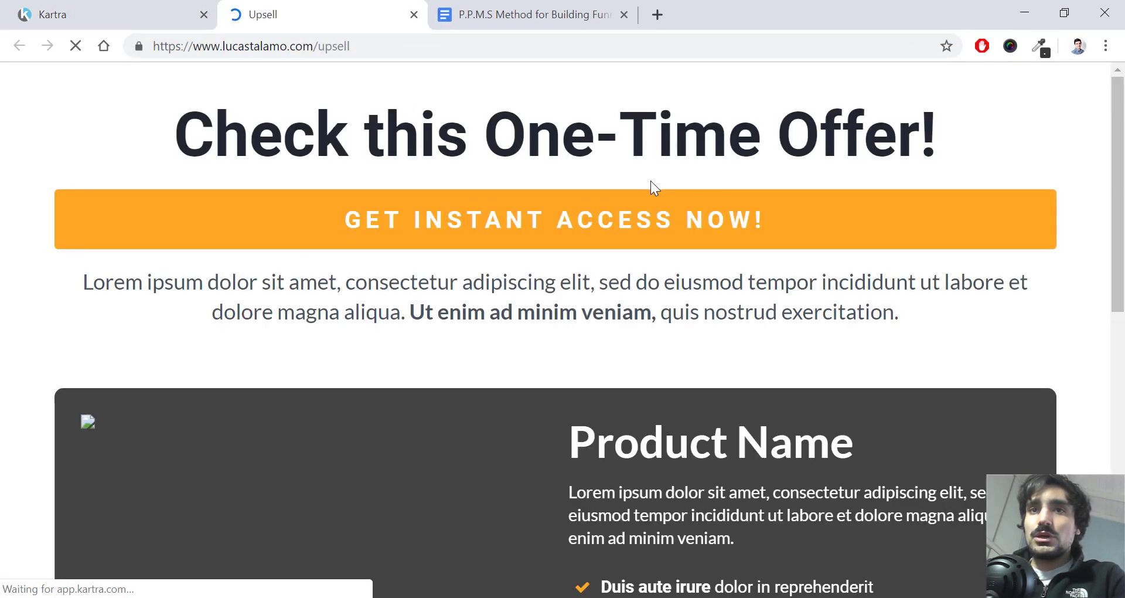
scroll(632, 201, "down", 10)
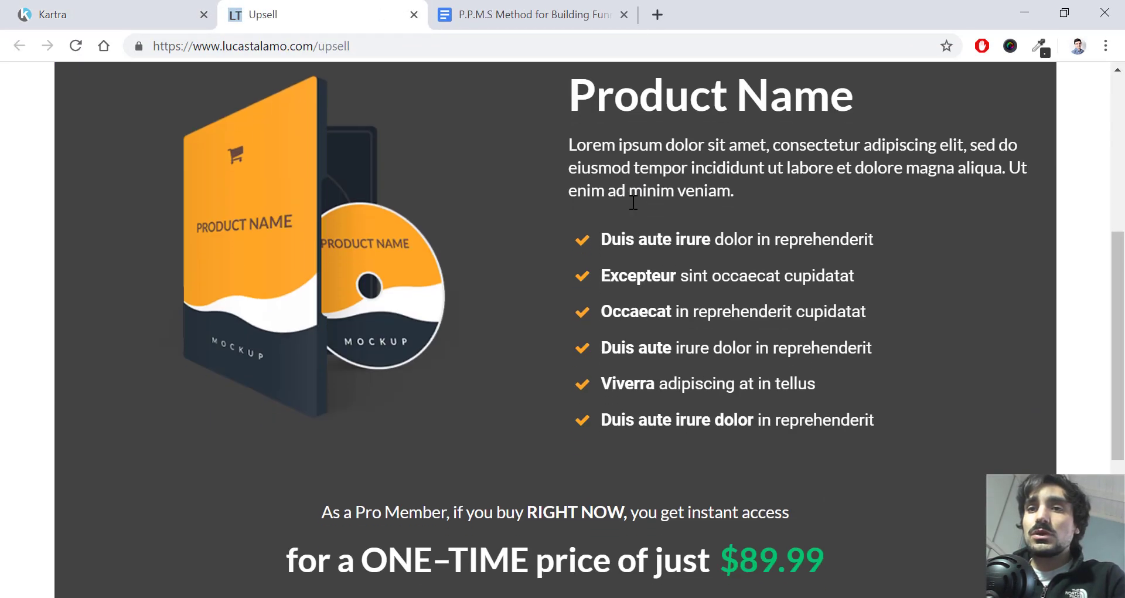
left_click(580, 403)
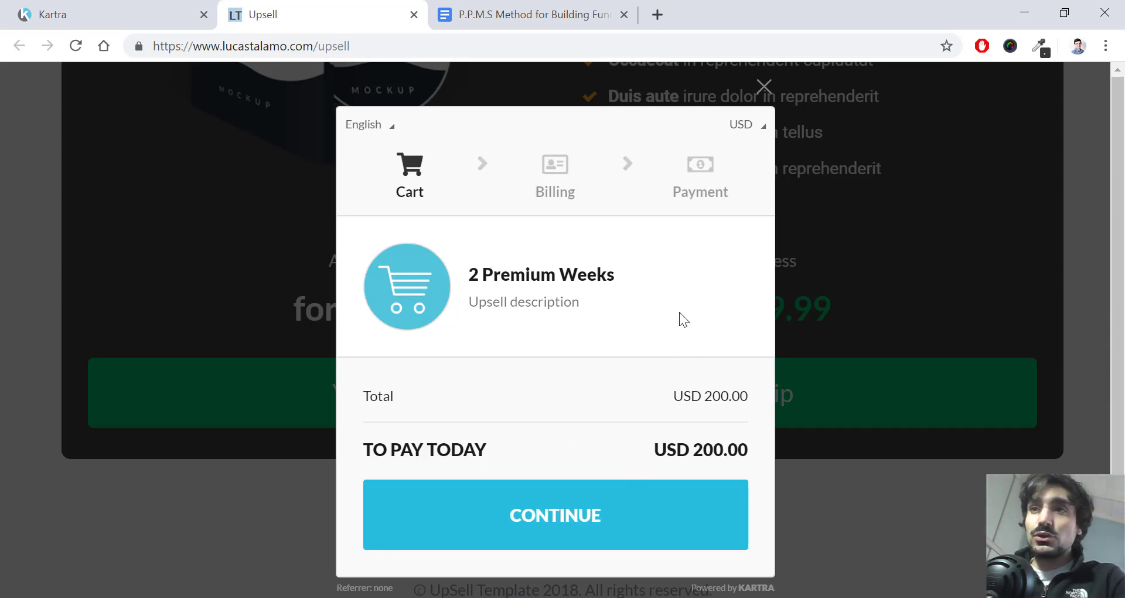
Dismiss the checkout popup, test the "No Thanks" link on the published Upsell page, and close the page it leads to.
left_click(764, 90)
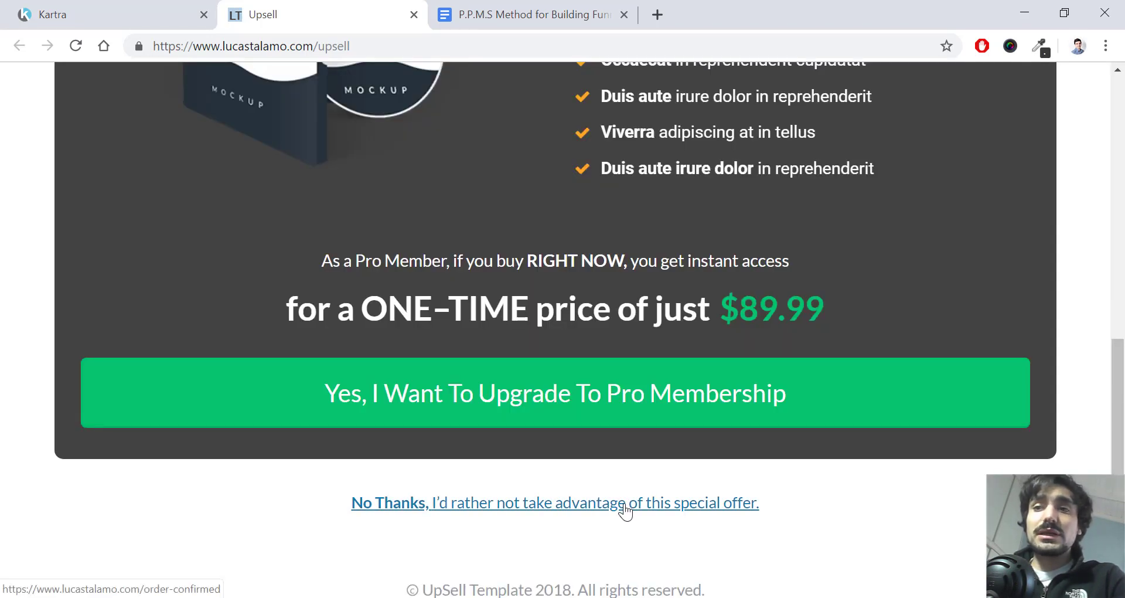
left_click(624, 505)
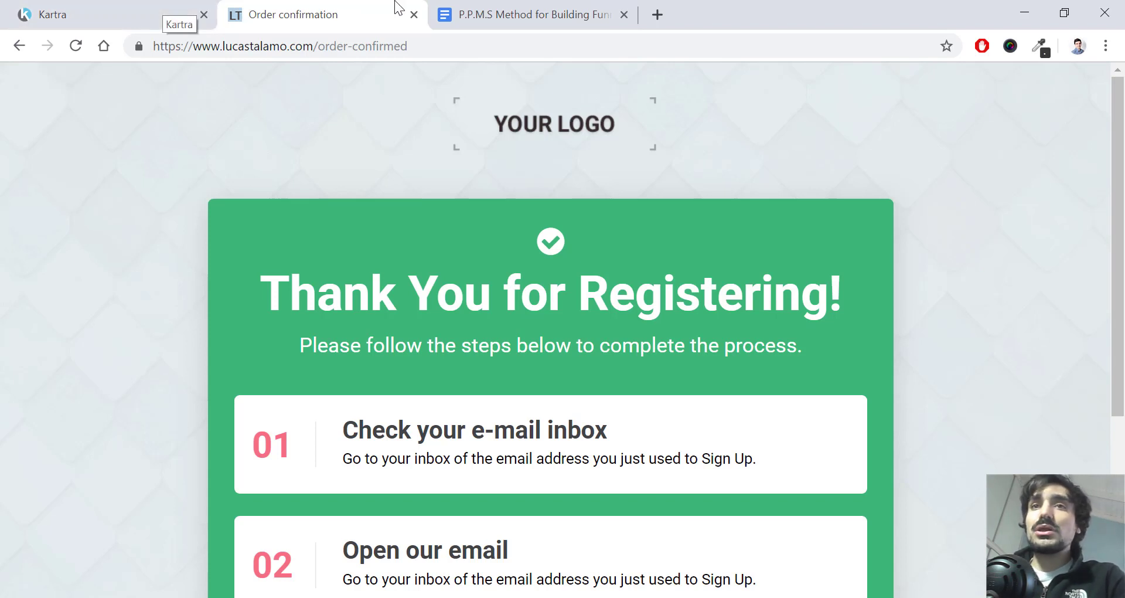
left_click(413, 15)
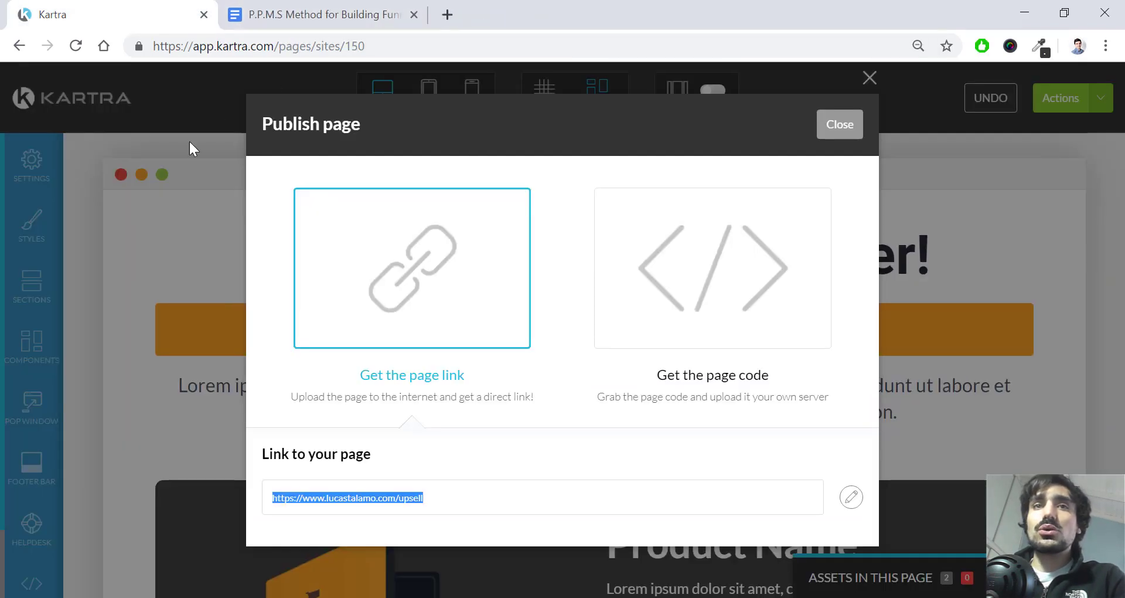
Close the publishing dialog and exit the Upsell page editor to the dashboard.
left_click(837, 127)
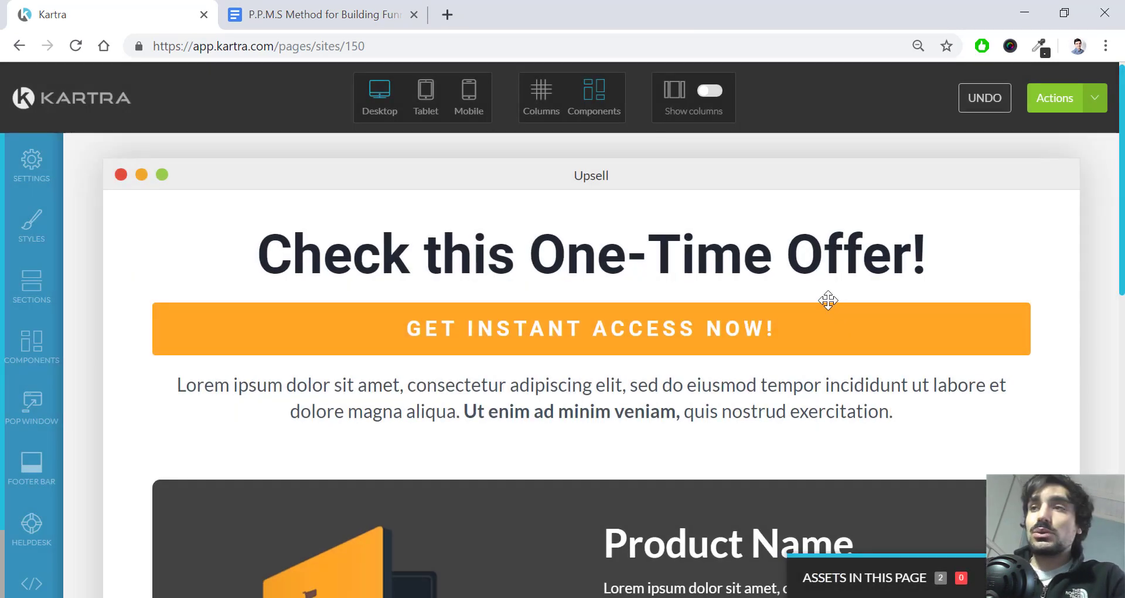
left_click(1094, 99)
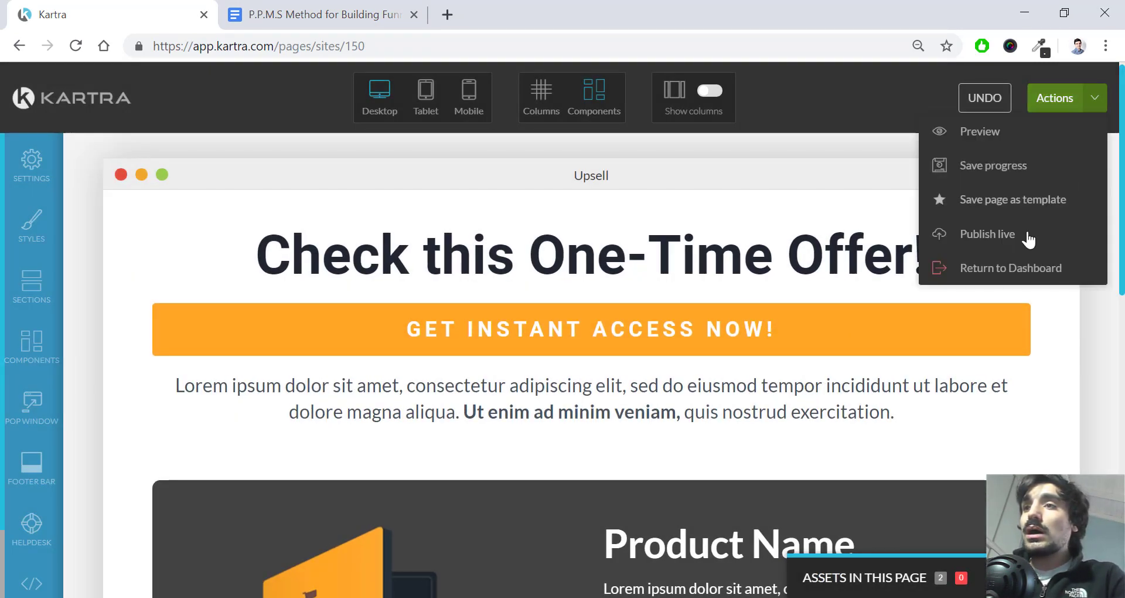
left_click(1007, 267)
left_click(718, 128)
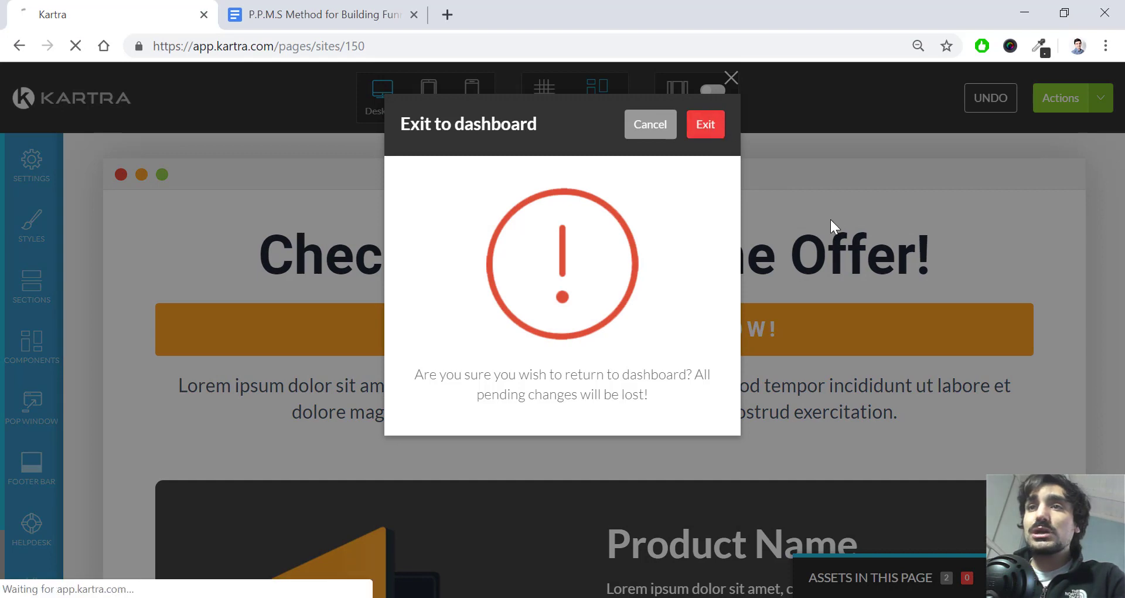